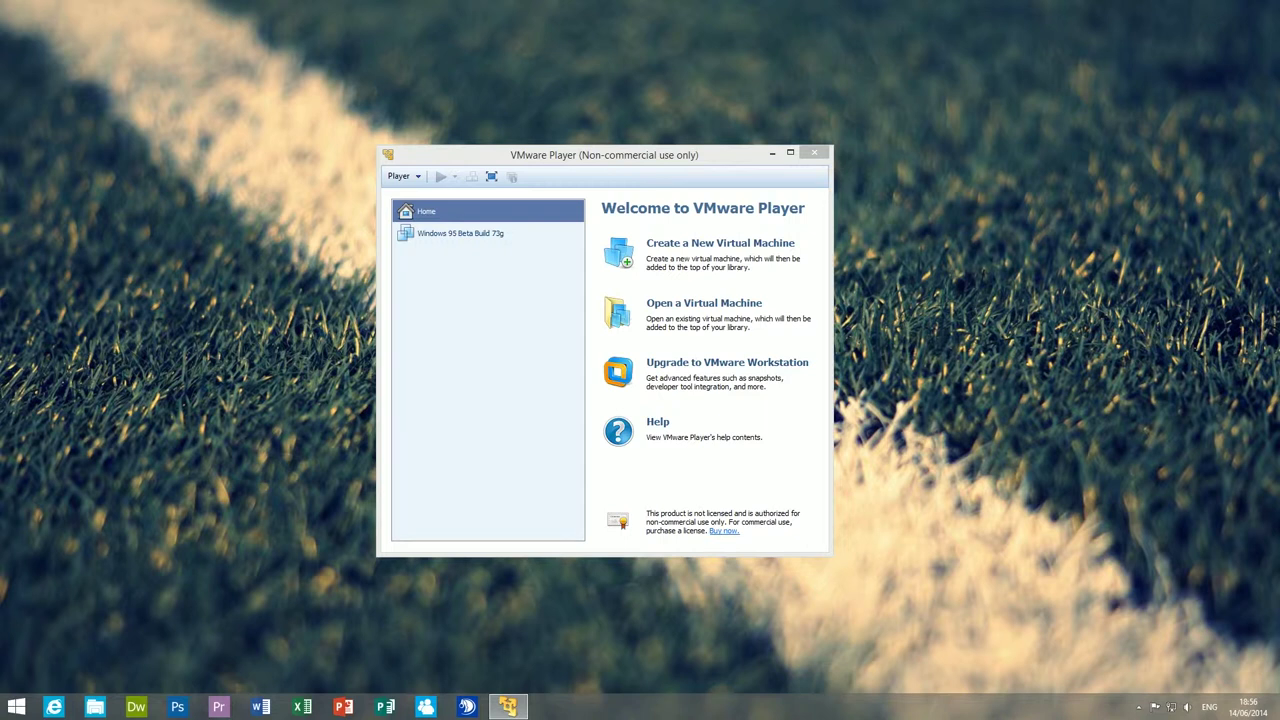
Step: Start the Windows 95 Beta Build 73g virtual machine and continue the boot past the duplicated device warning
{"action": "left_click", "coordinate": [540, 233]}
{"action": "left_click", "coordinate": [441, 177]}
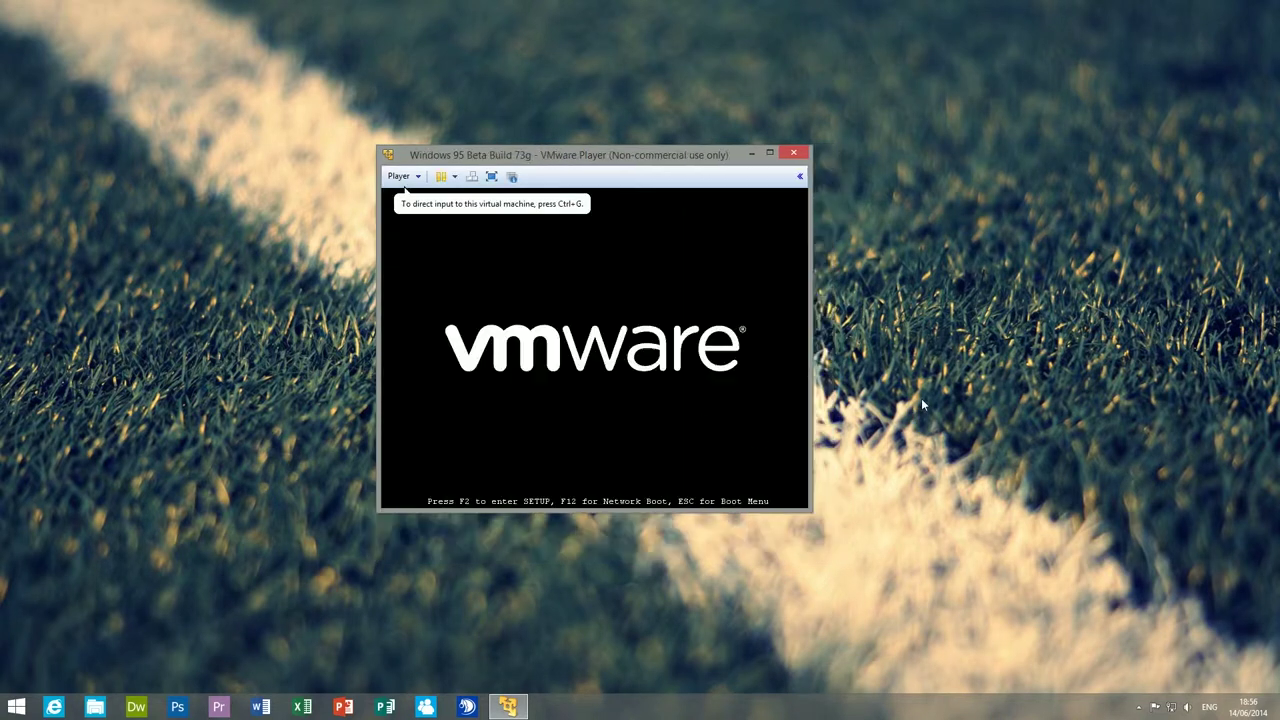
{"action": "left_click", "coordinate": [636, 258]}
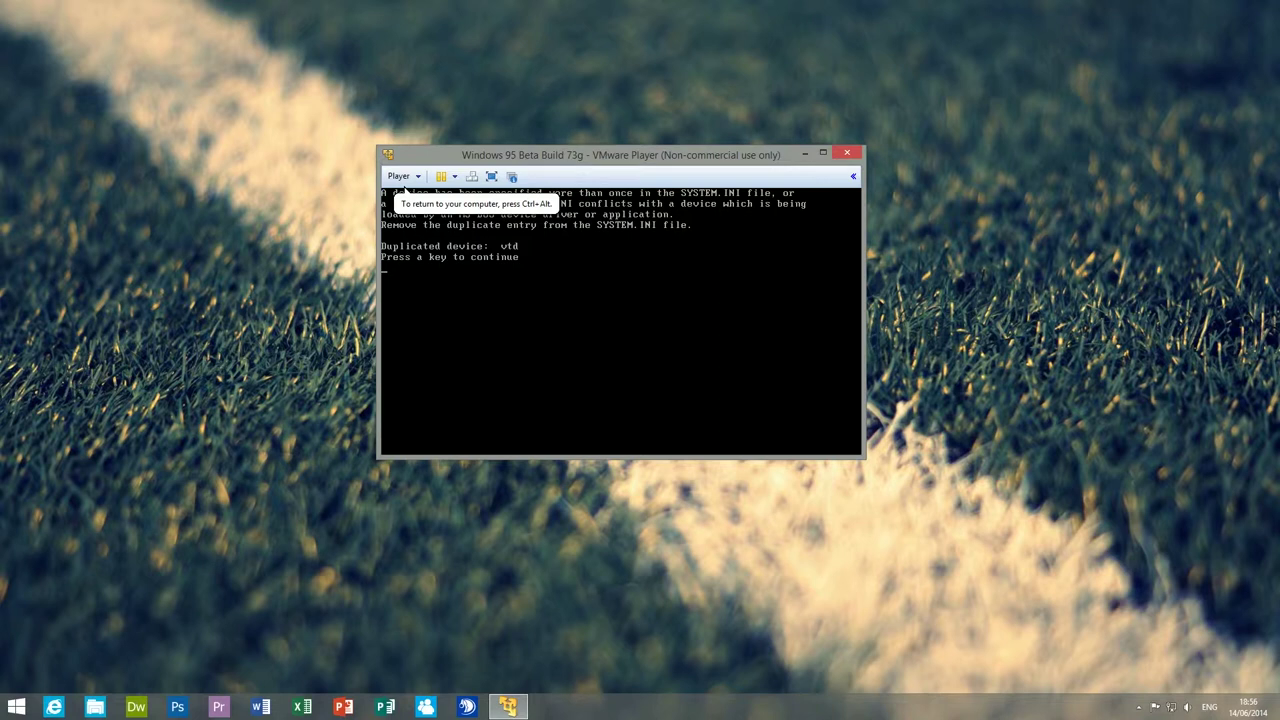
{"action": "key", "text": "Return"}
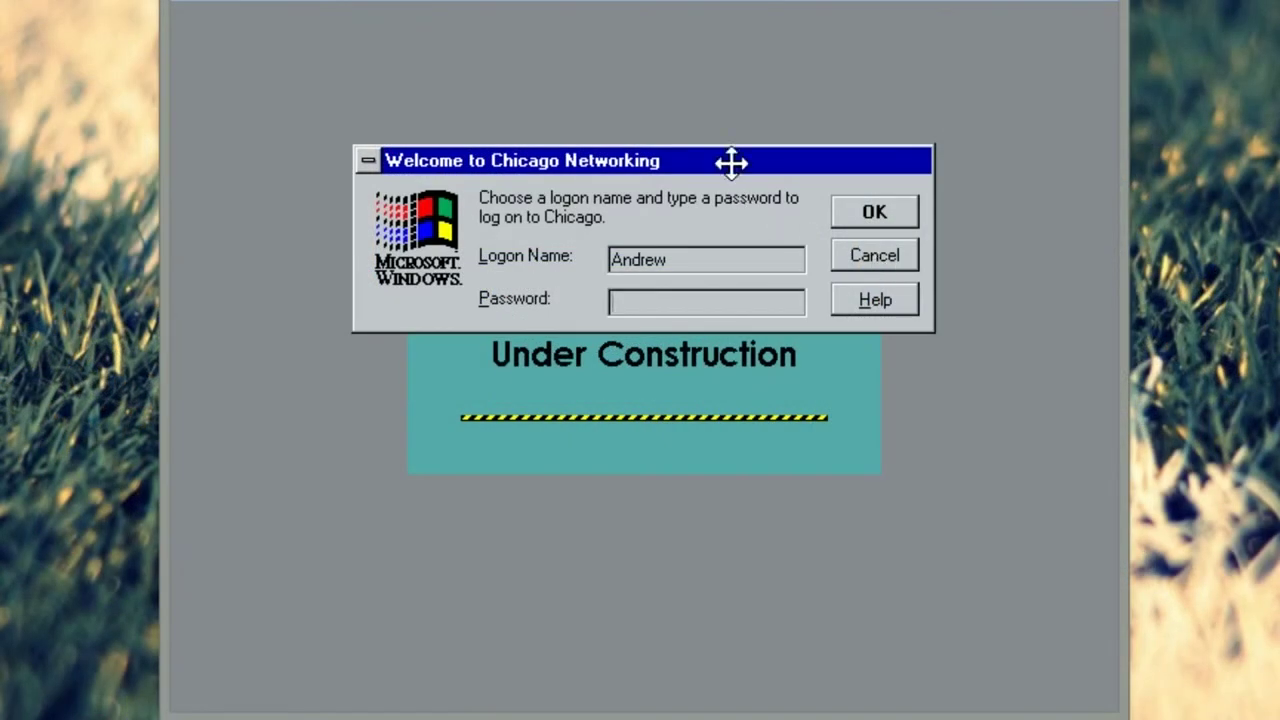
Step: Move the Chicago Networking logon dialog lower, highlight the logon name, and cancel the logon
{"action": "left_click_drag", "start_coordinate": [731, 162], "coordinate": [753, 245]}
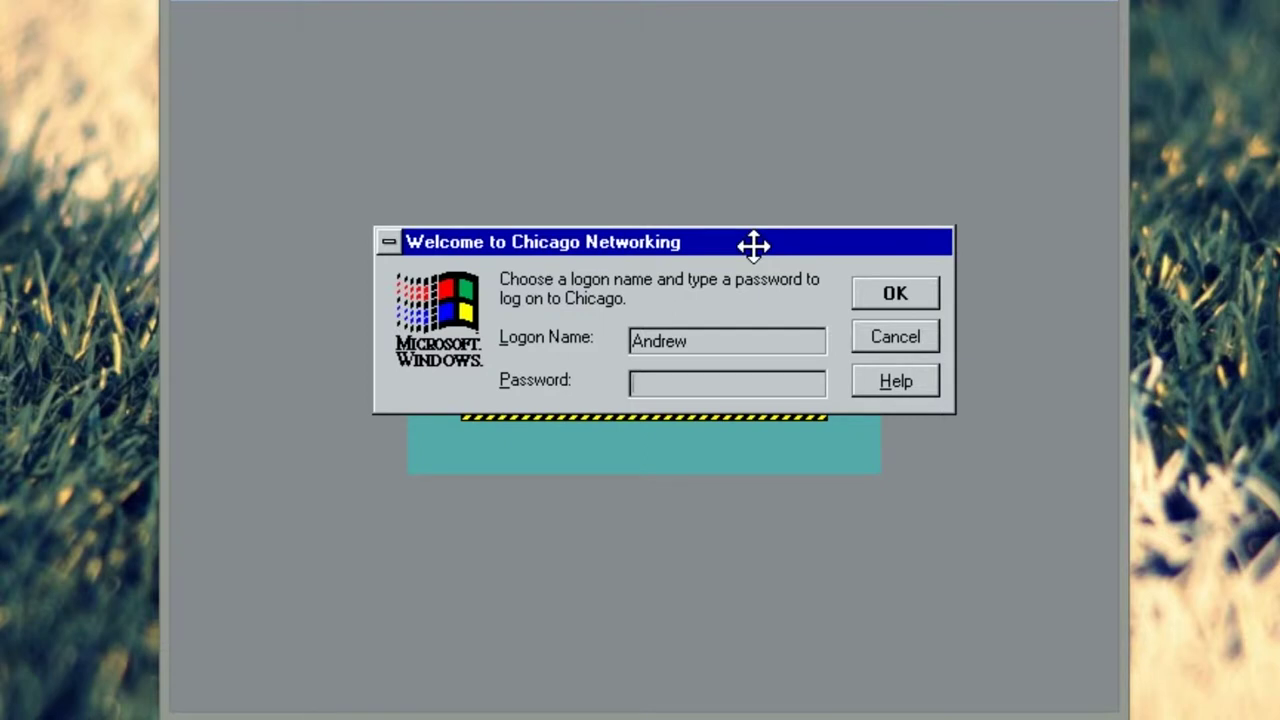
{"action": "left_click_drag", "start_coordinate": [720, 341], "coordinate": [528, 343]}
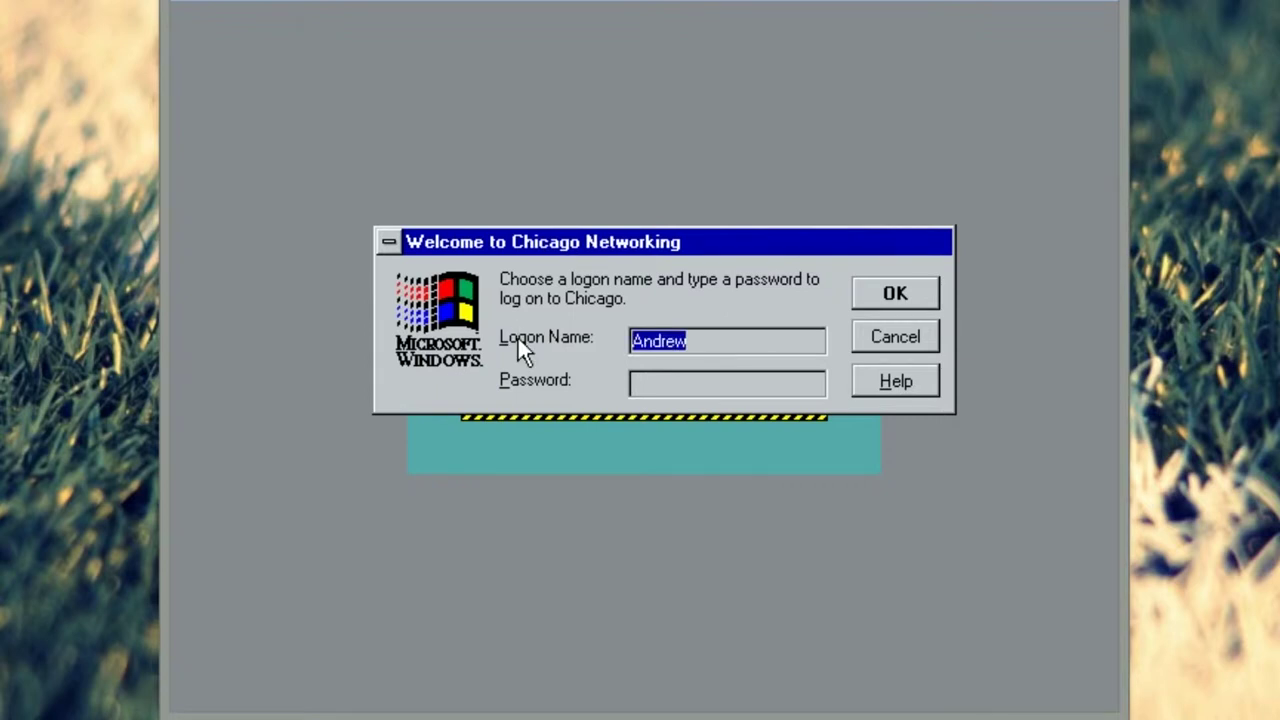
{"action": "left_click", "coordinate": [916, 342]}
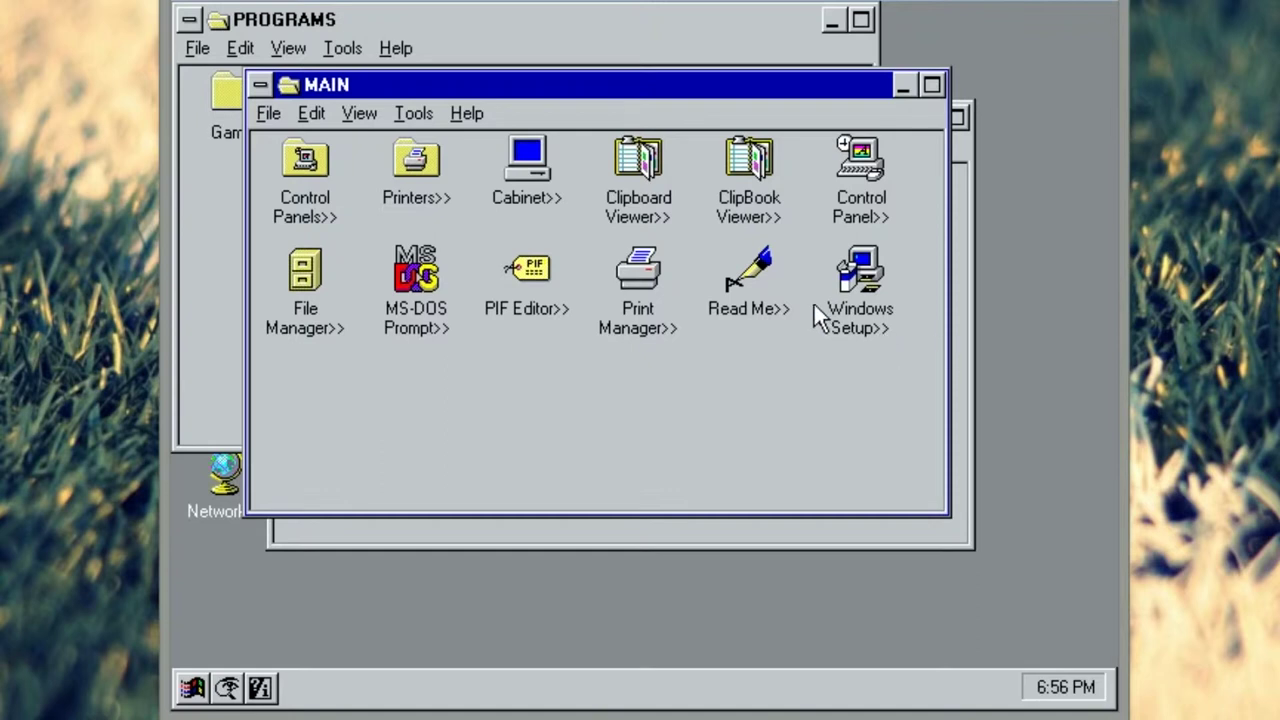
Step: Close the MAIN, PROGRAMS and CONTROLS windows to clear the desktop
{"action": "left_click", "coordinate": [256, 86]}
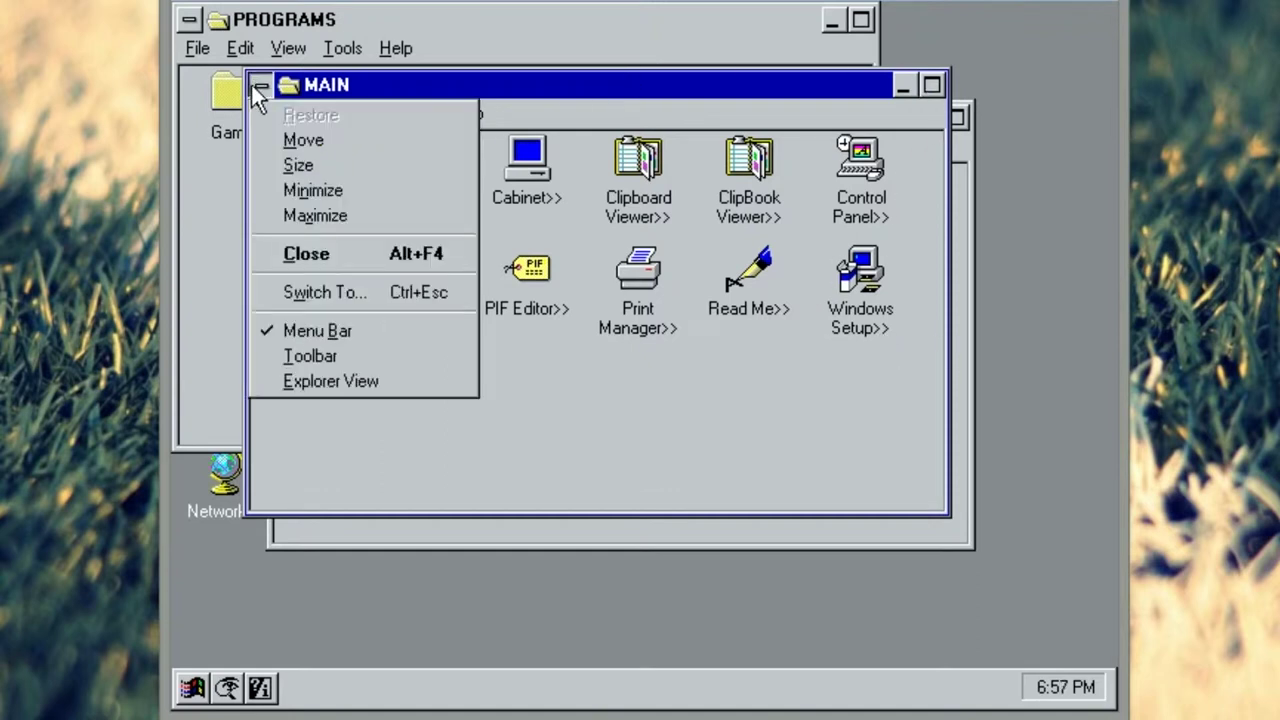
{"action": "left_click", "coordinate": [286, 252]}
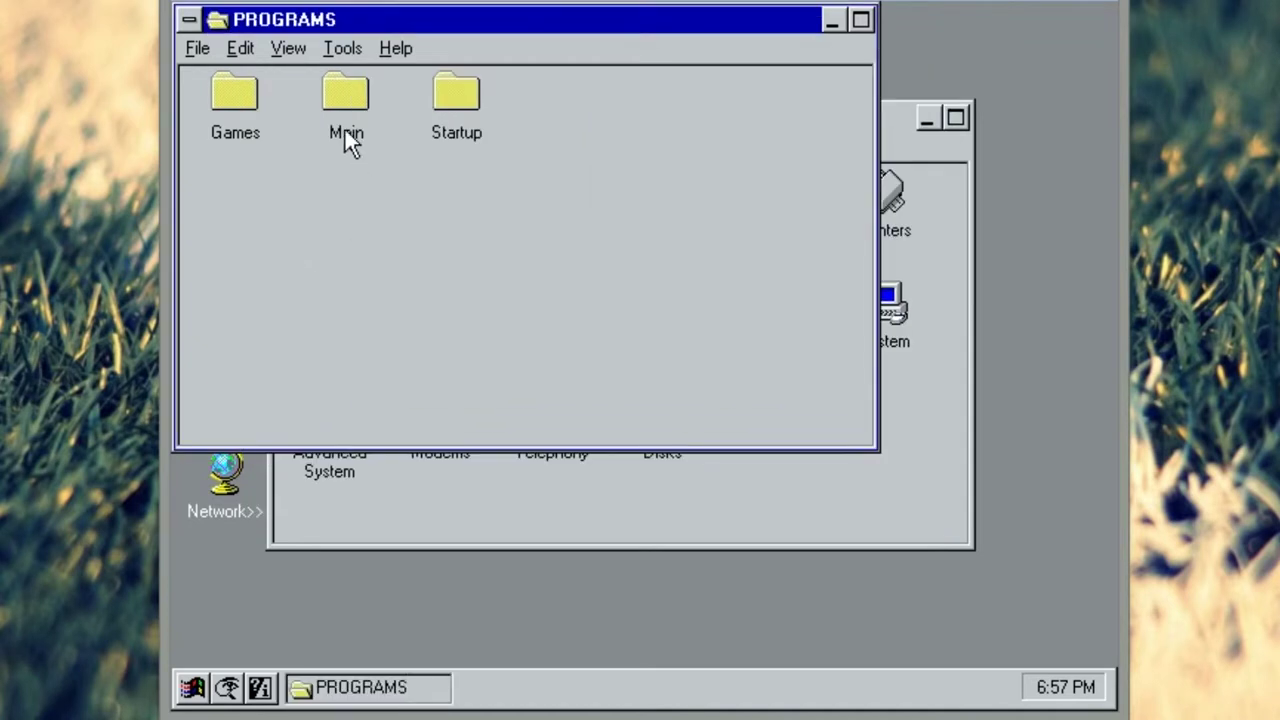
{"action": "left_click", "coordinate": [188, 19]}
{"action": "left_click", "coordinate": [220, 190]}
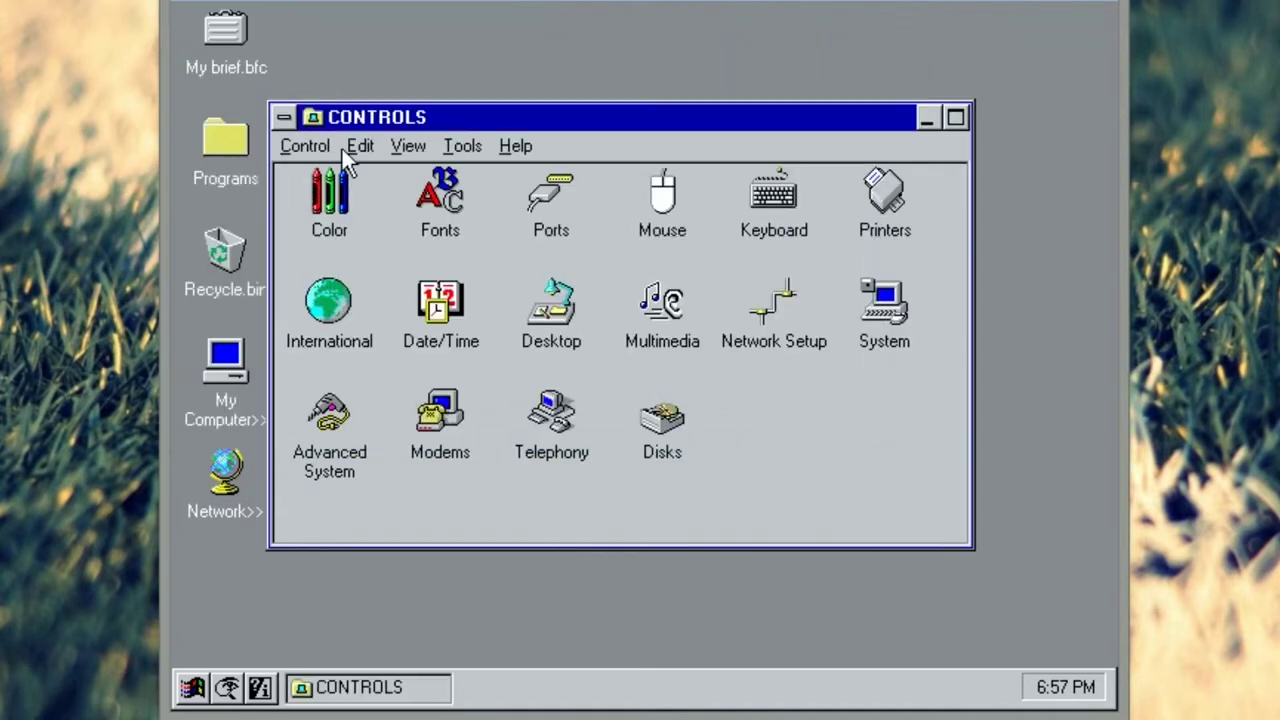
{"action": "left_click", "coordinate": [294, 116]}
{"action": "left_click", "coordinate": [385, 292]}
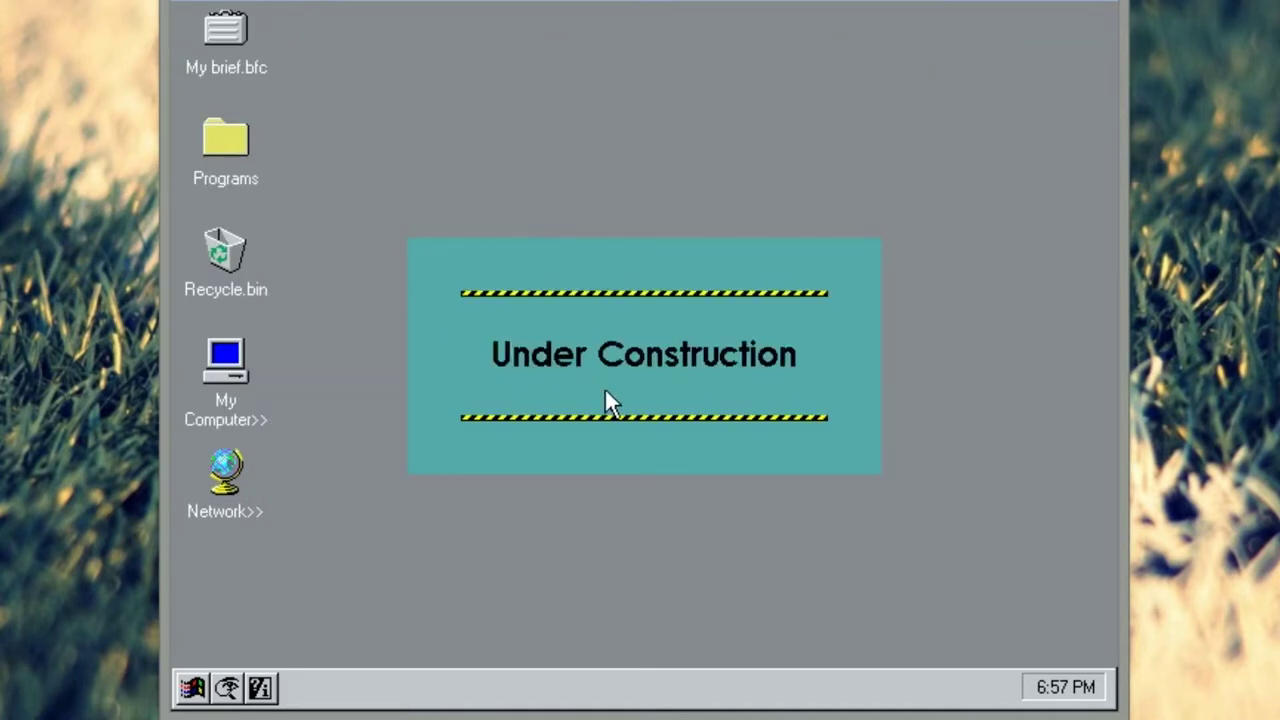
Step: Try to apply the work.bmp wallpaper with Tile display in the desktop properties
{"action": "right_click", "coordinate": [606, 385]}
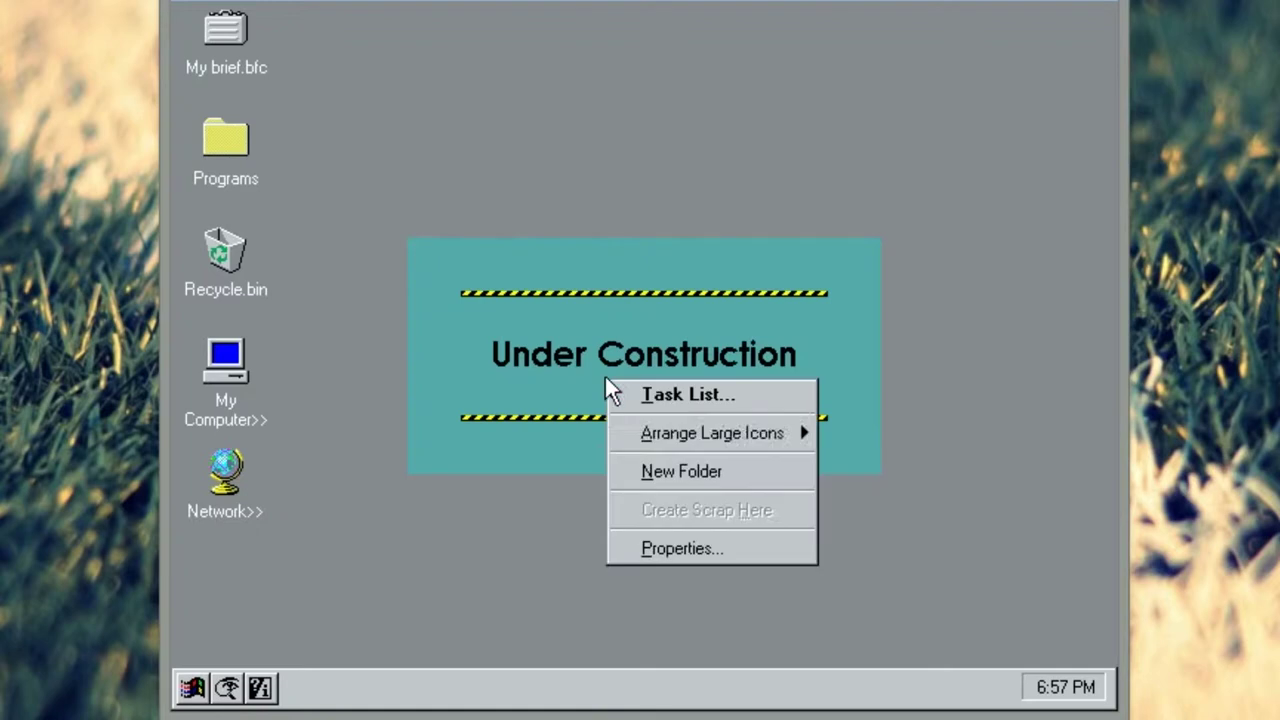
{"action": "left_click", "coordinate": [674, 553]}
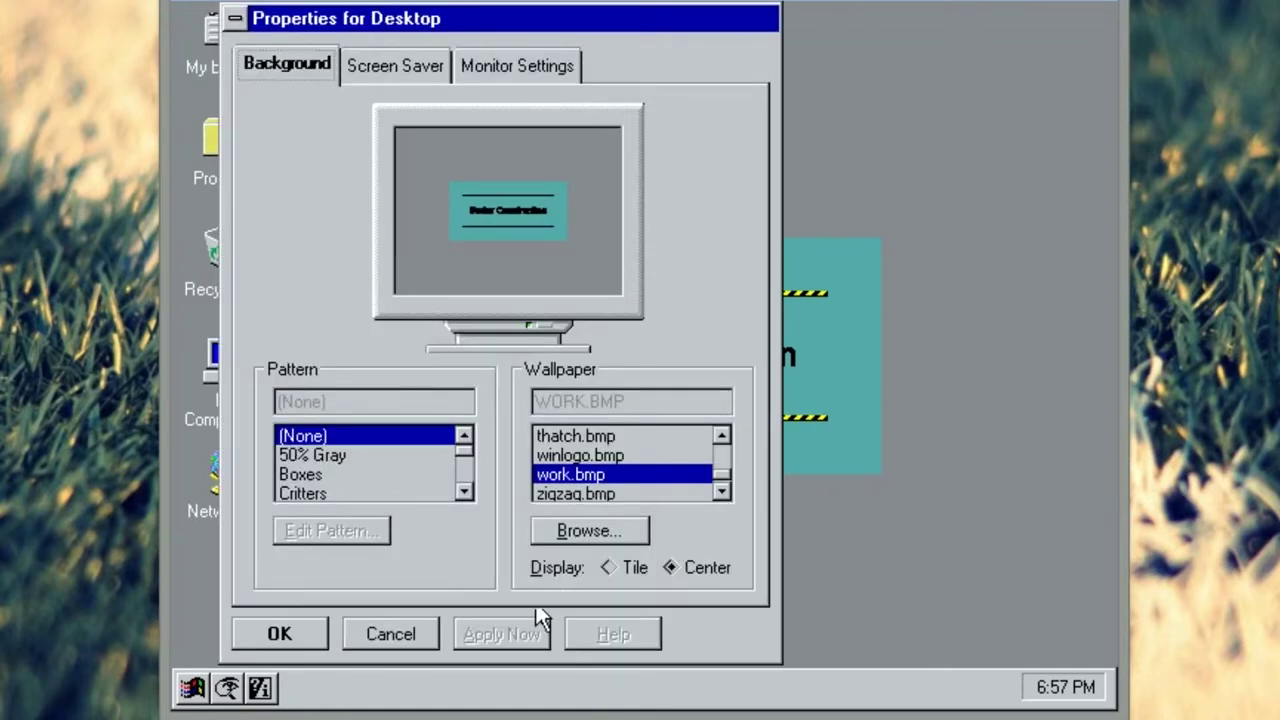
{"action": "left_click", "coordinate": [616, 570]}
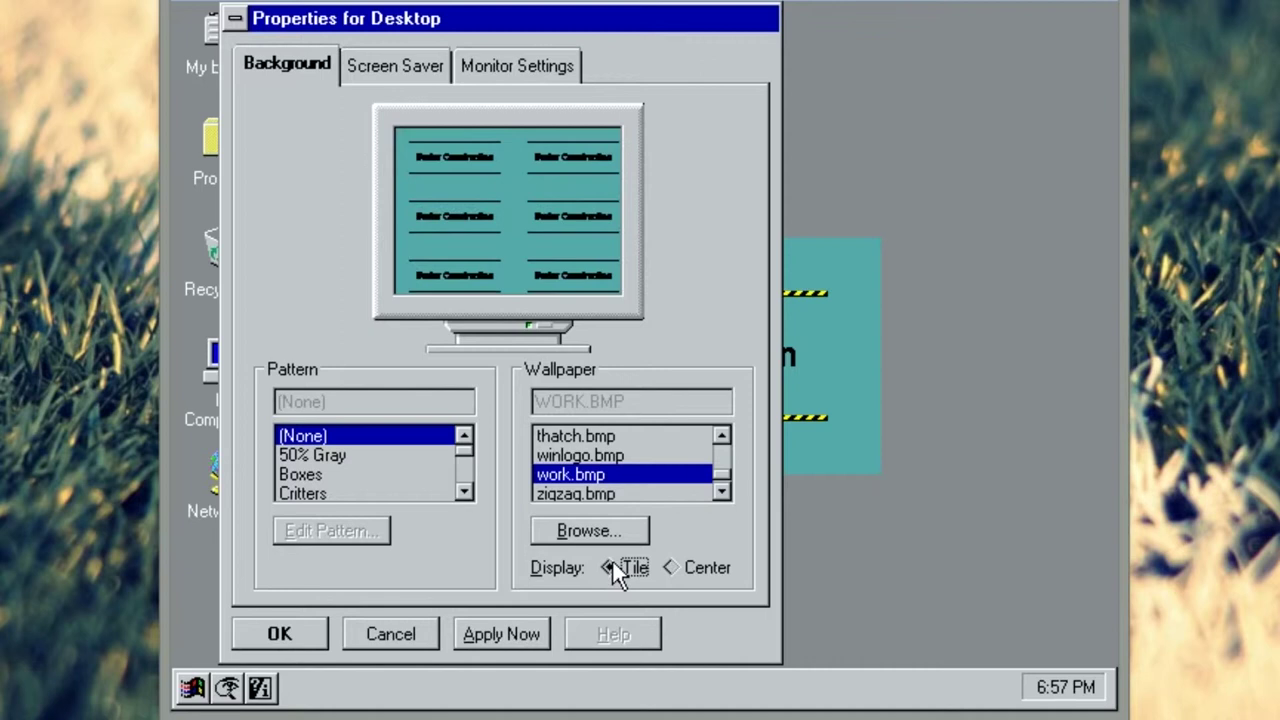
{"action": "left_click", "coordinate": [500, 634]}
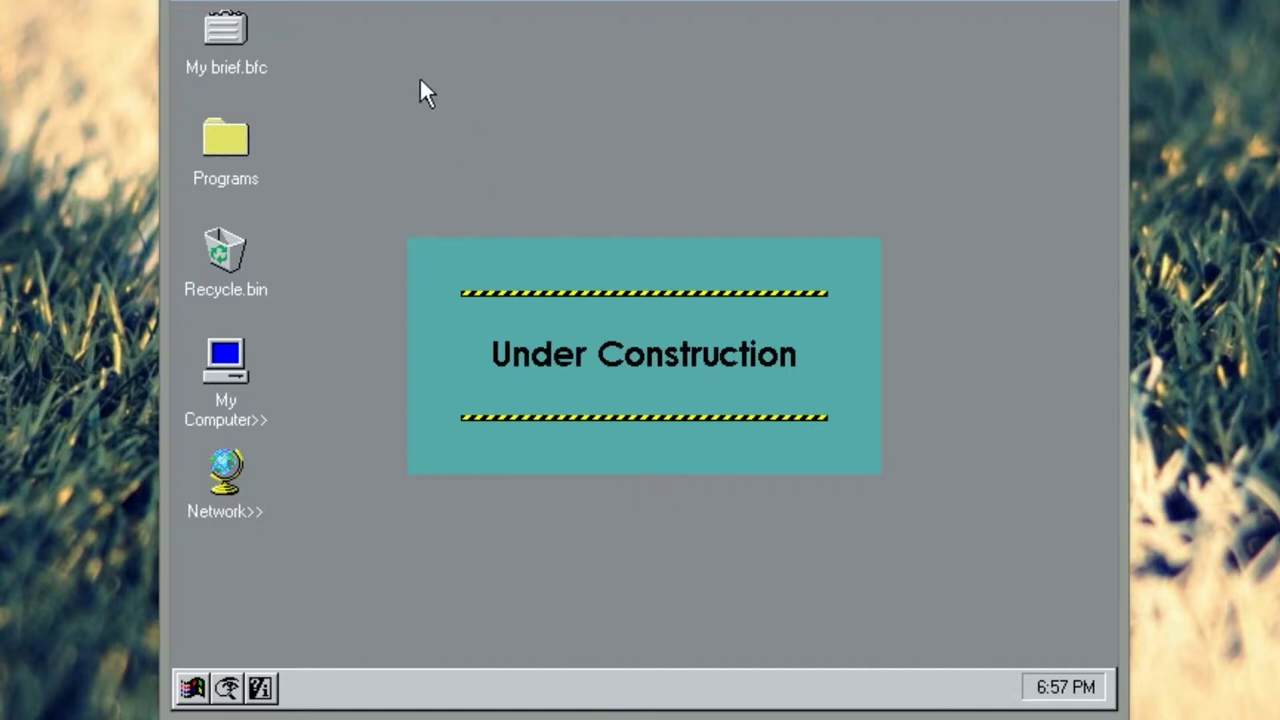
{"action": "left_click_drag", "start_coordinate": [302, 47], "coordinate": [269, 50]}
{"action": "left_click_drag", "start_coordinate": [315, 120], "coordinate": [206, 146]}
{"action": "left_click_drag", "start_coordinate": [314, 93], "coordinate": [311, 175]}
{"action": "left_click_drag", "start_coordinate": [270, 226], "coordinate": [477, 273]}
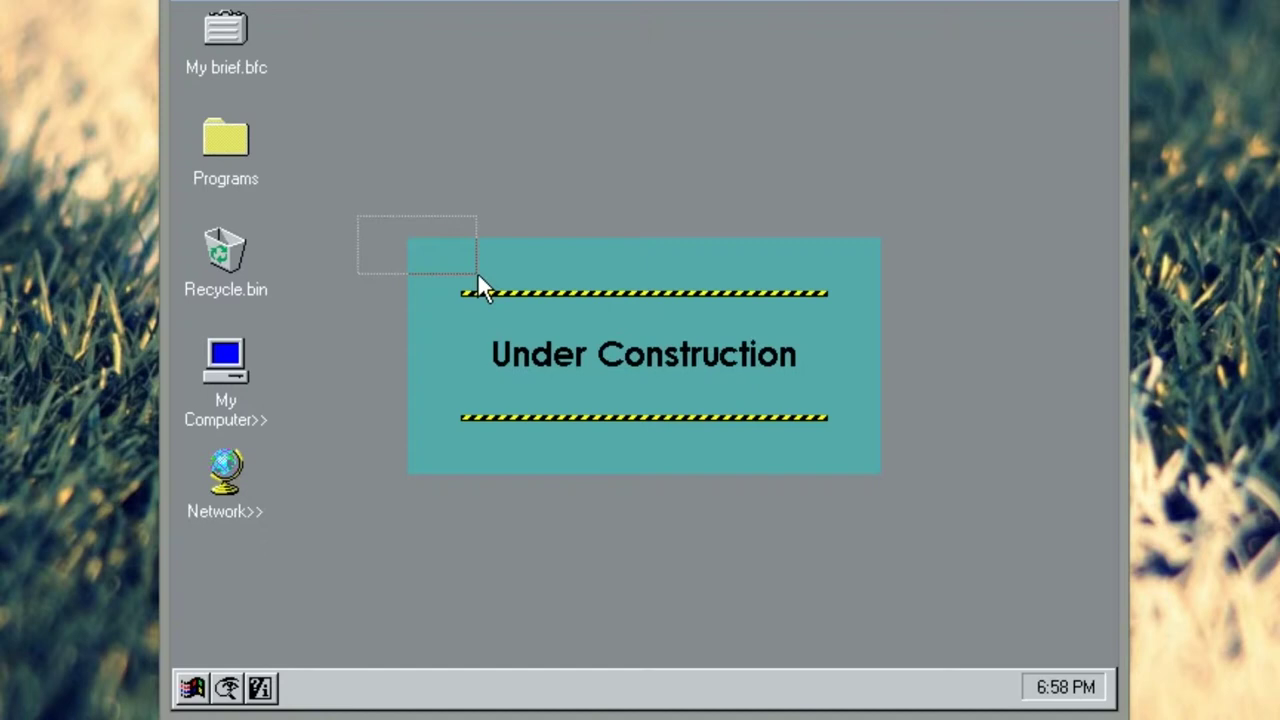
{"action": "left_click_drag", "start_coordinate": [477, 272], "coordinate": [477, 272]}
{"action": "right_click", "coordinate": [668, 492]}
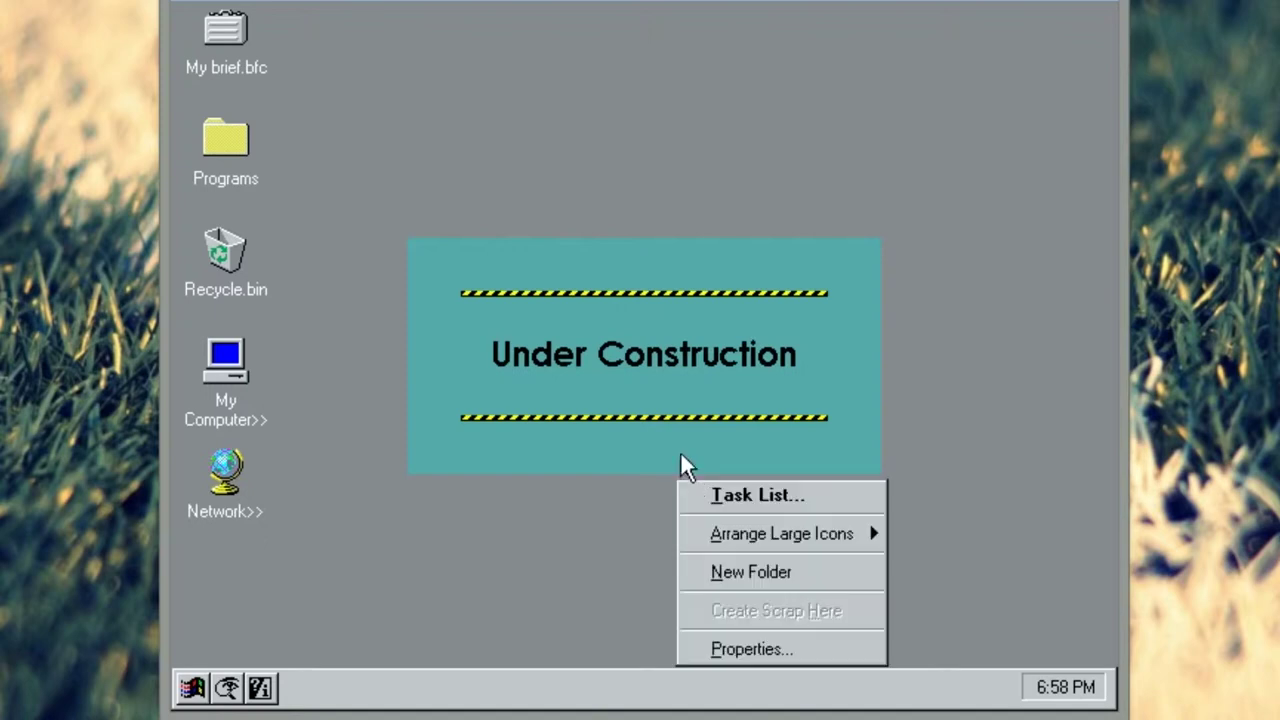
{"action": "left_click", "coordinate": [700, 405]}
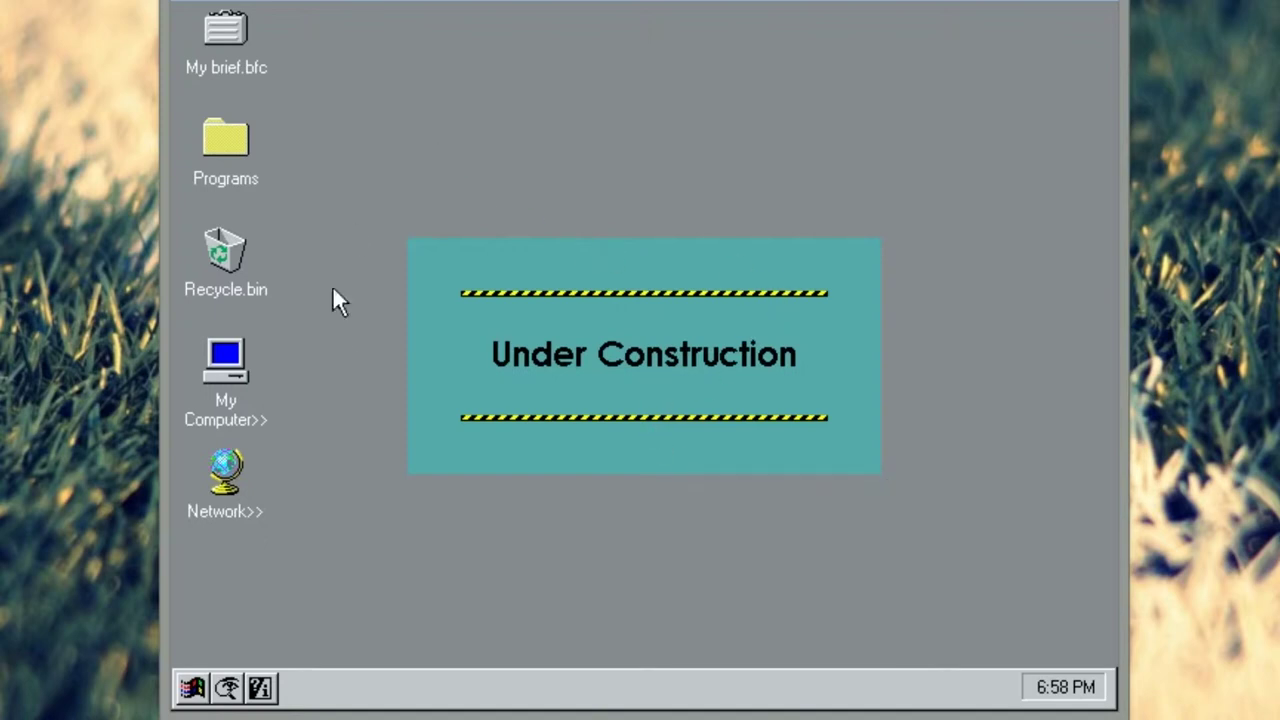
{"action": "right_click", "coordinate": [617, 138]}
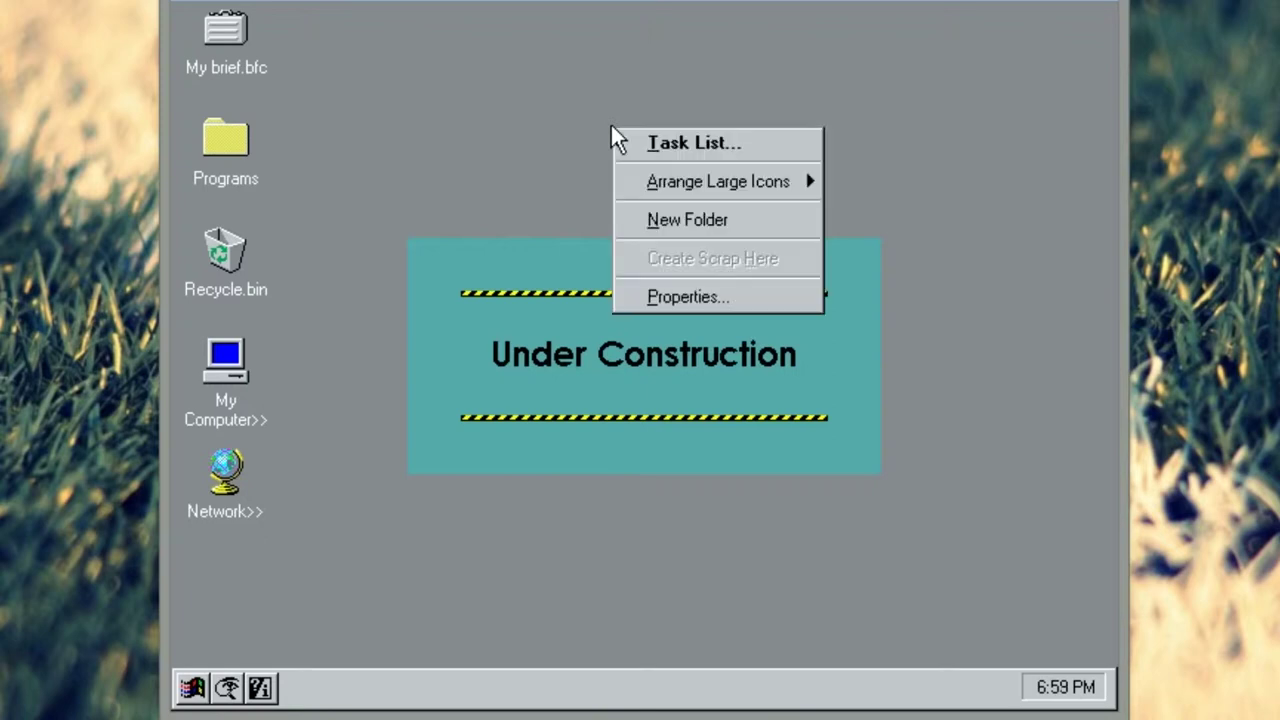
{"action": "left_click", "coordinate": [529, 176]}
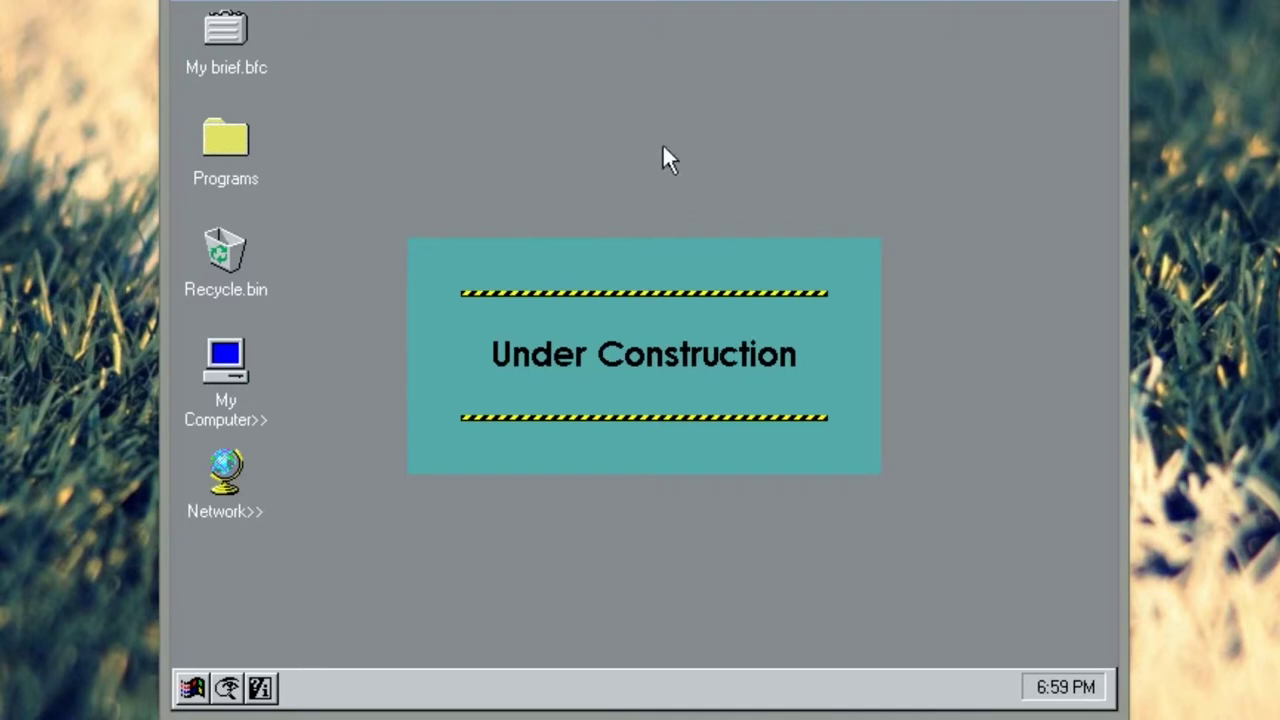
Step: Apply winlogo.bmp as the centered wallpaper in the desktop properties and move the dialog clear of the desktop icons
{"action": "right_click", "coordinate": [612, 160]}
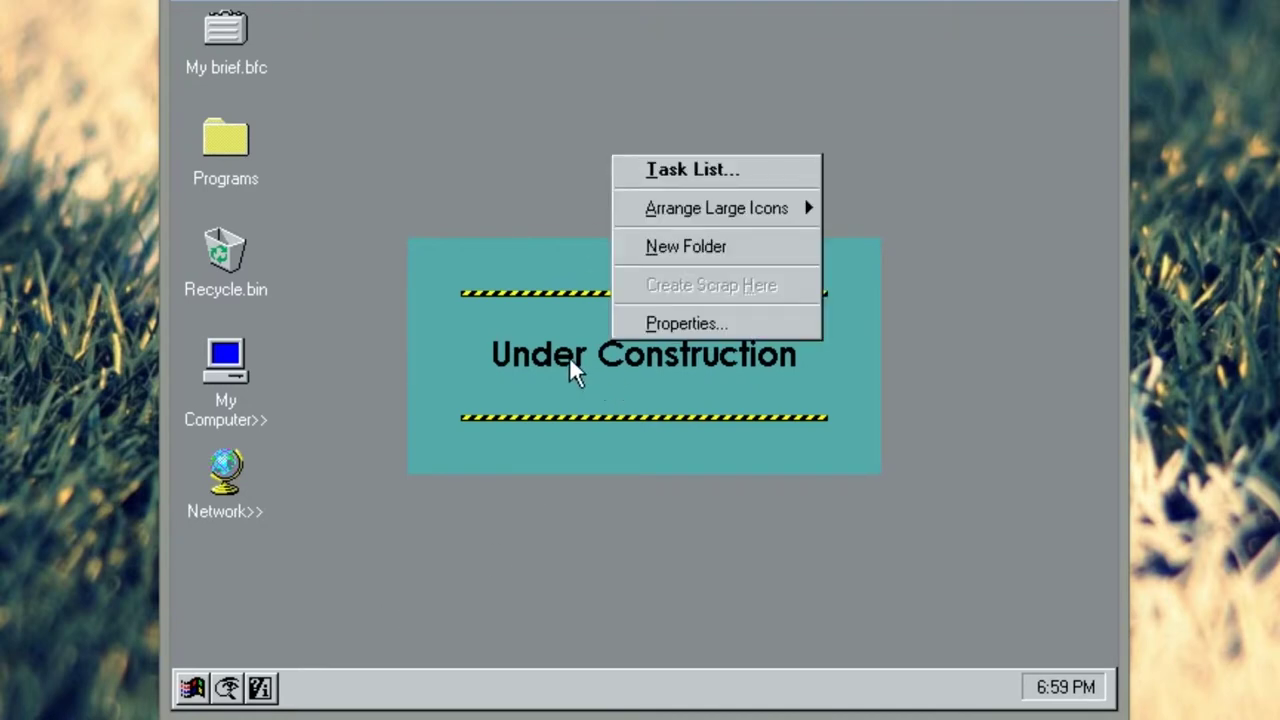
{"action": "left_click", "coordinate": [718, 320]}
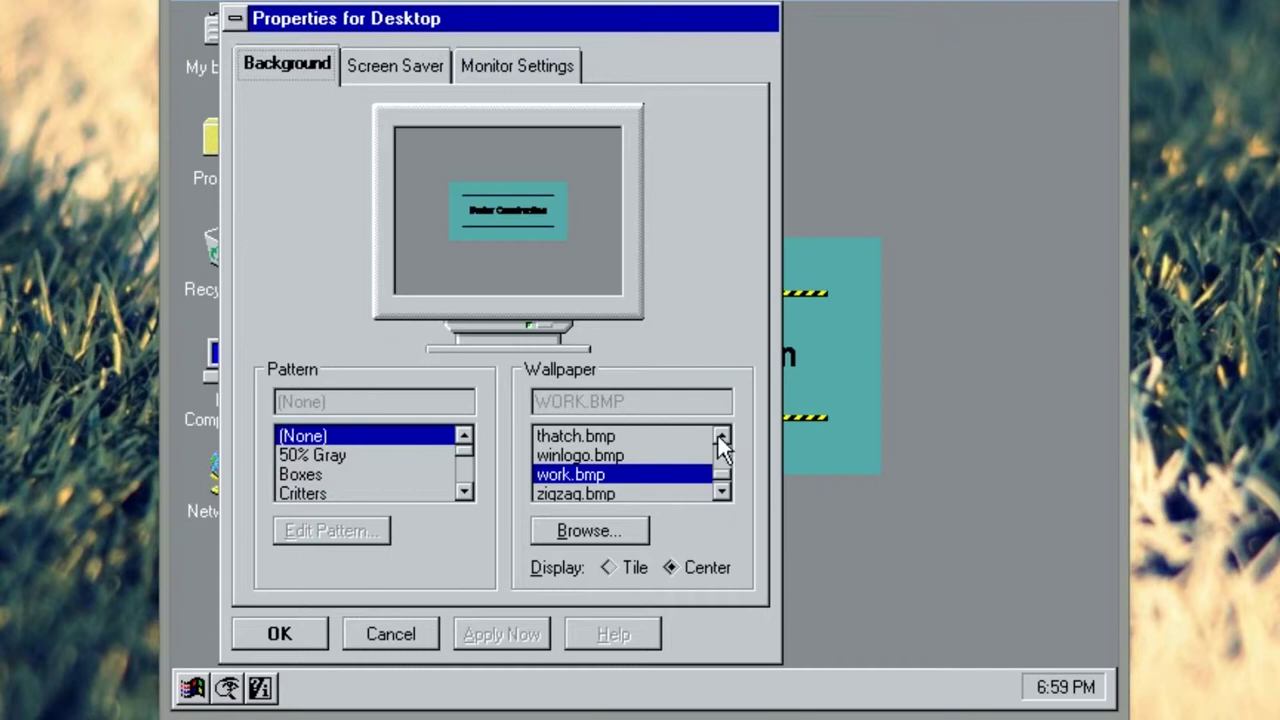
{"action": "left_click", "coordinate": [600, 493]}
{"action": "left_click", "coordinate": [611, 457]}
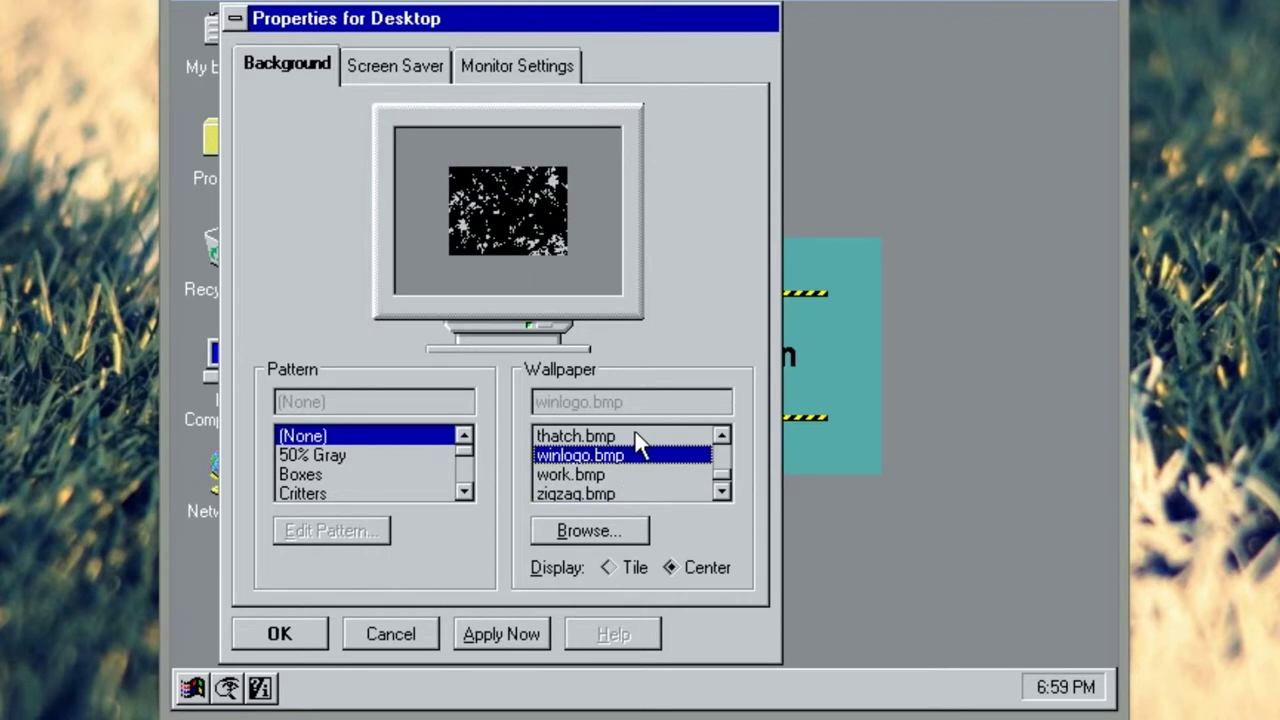
{"action": "left_click", "coordinate": [517, 634]}
{"action": "left_click_drag", "start_coordinate": [620, 28], "coordinate": [787, 39]}
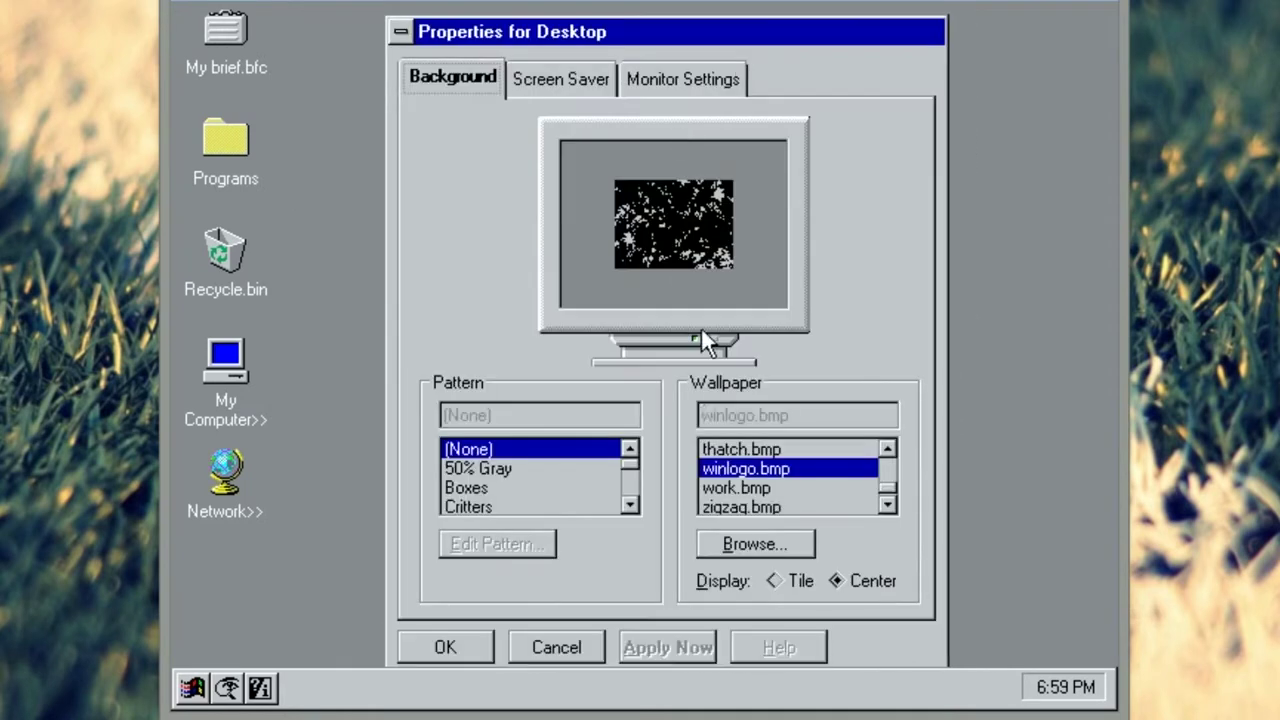
Step: Browse upward through the wallpaper previews and apply leaves.bmp as the centered wallpaper
{"action": "left_click", "coordinate": [840, 450]}
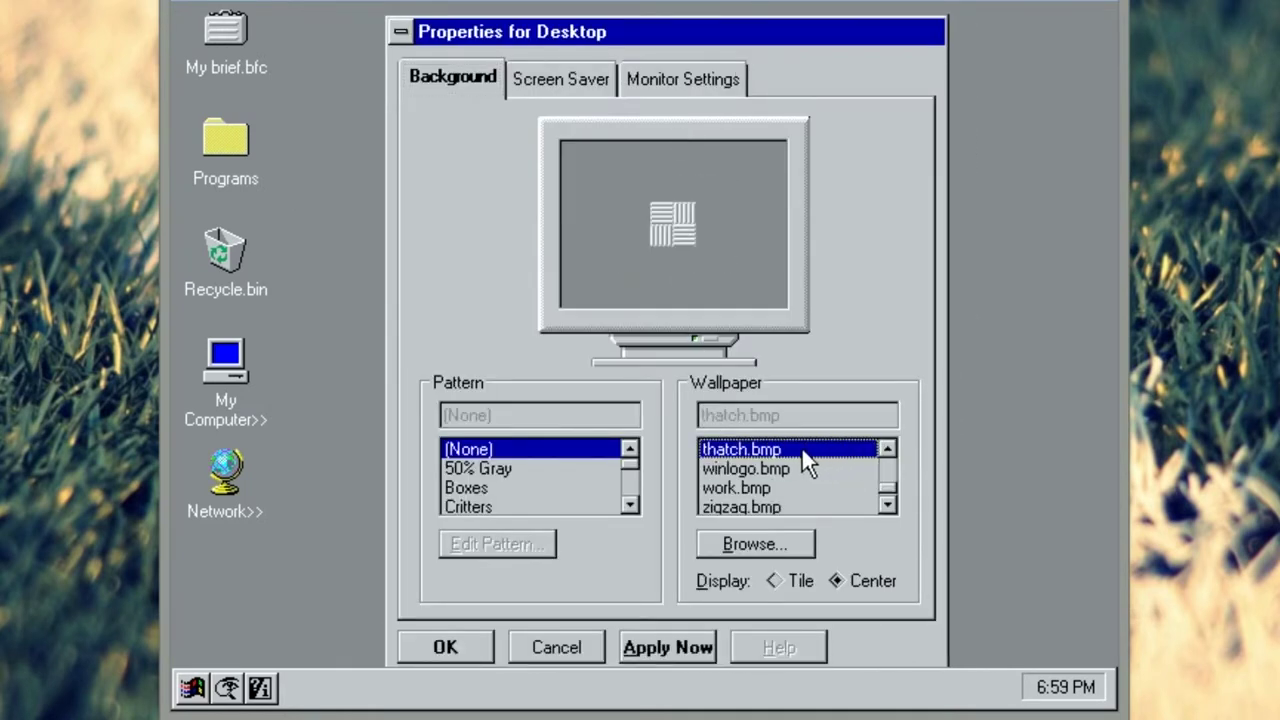
{"action": "key", "text": "Up"}
{"action": "key", "text": "Up"}
{"action": "key", "text": "Up"}
{"action": "key", "text": "Up"}
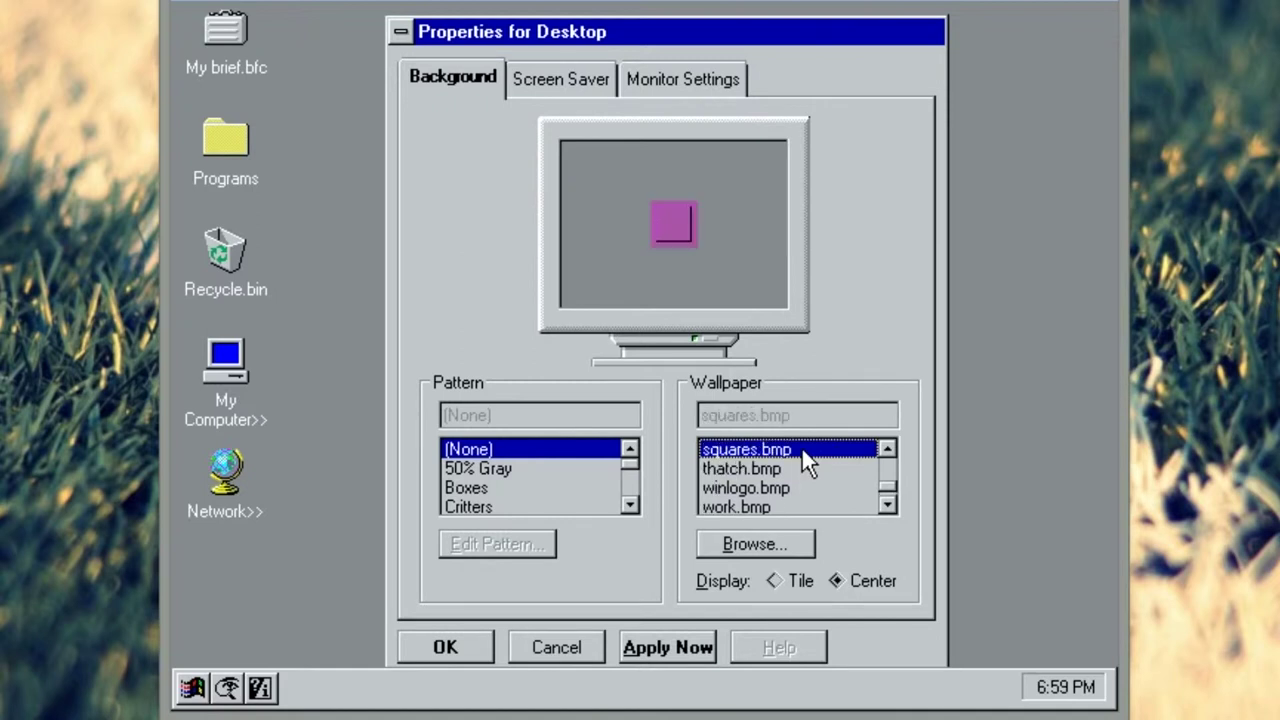
{"action": "key", "text": "Down"}
{"action": "left_click", "coordinate": [802, 449]}
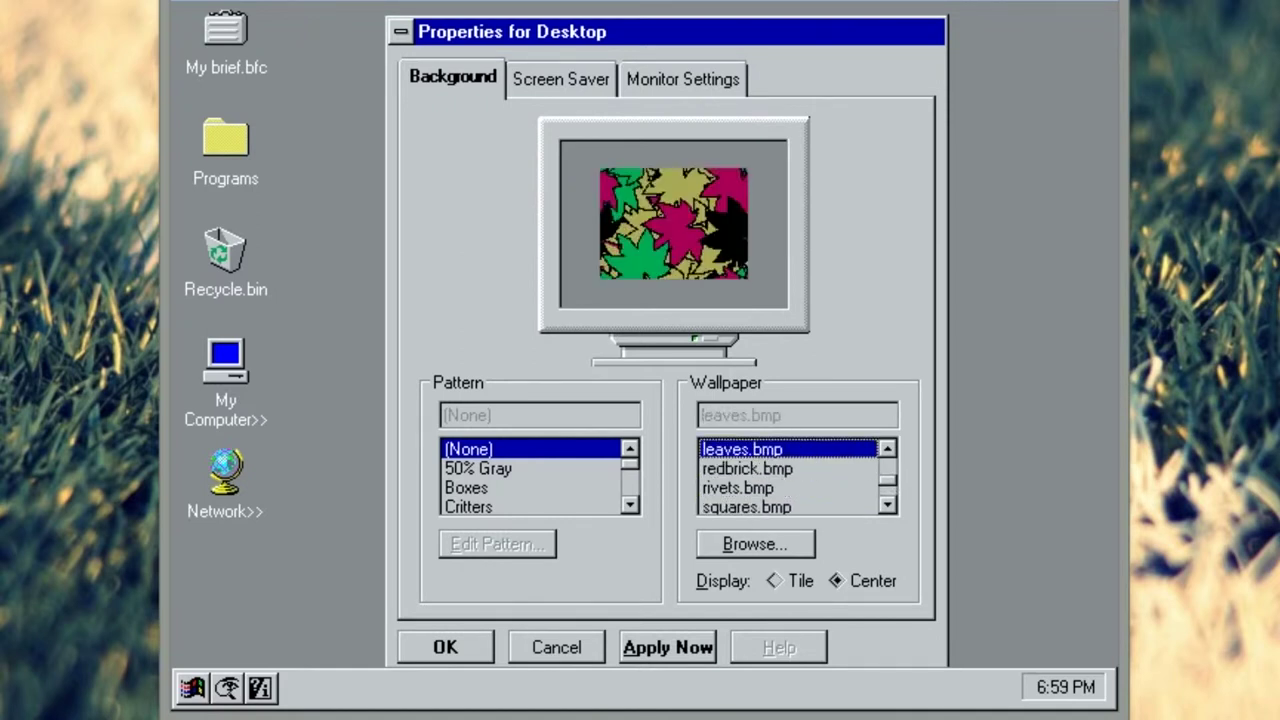
{"action": "left_click", "coordinate": [661, 681]}
{"action": "left_click", "coordinate": [680, 652]}
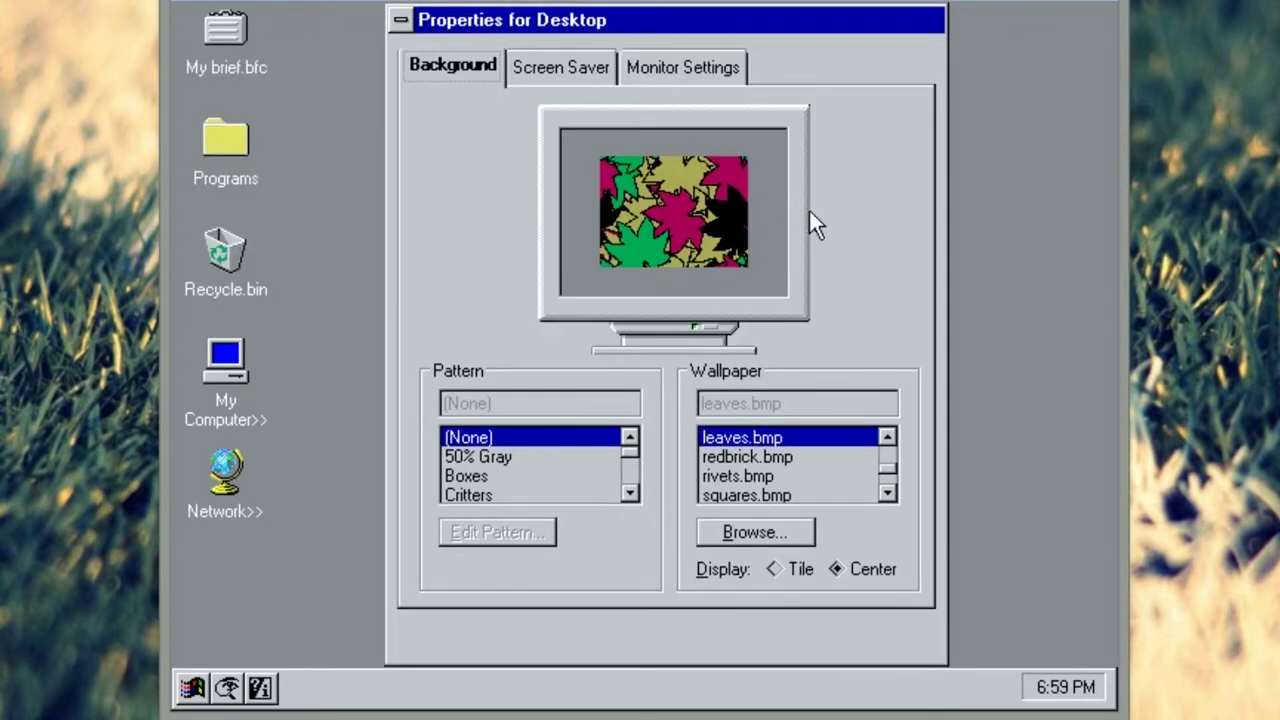
Step: Reposition the desktop properties dialog and apply Tile display to the leaves.bmp wallpaper
{"action": "left_click_drag", "start_coordinate": [836, 13], "coordinate": [1075, 198]}
{"action": "left_click_drag", "start_coordinate": [814, 191], "coordinate": [528, 26]}
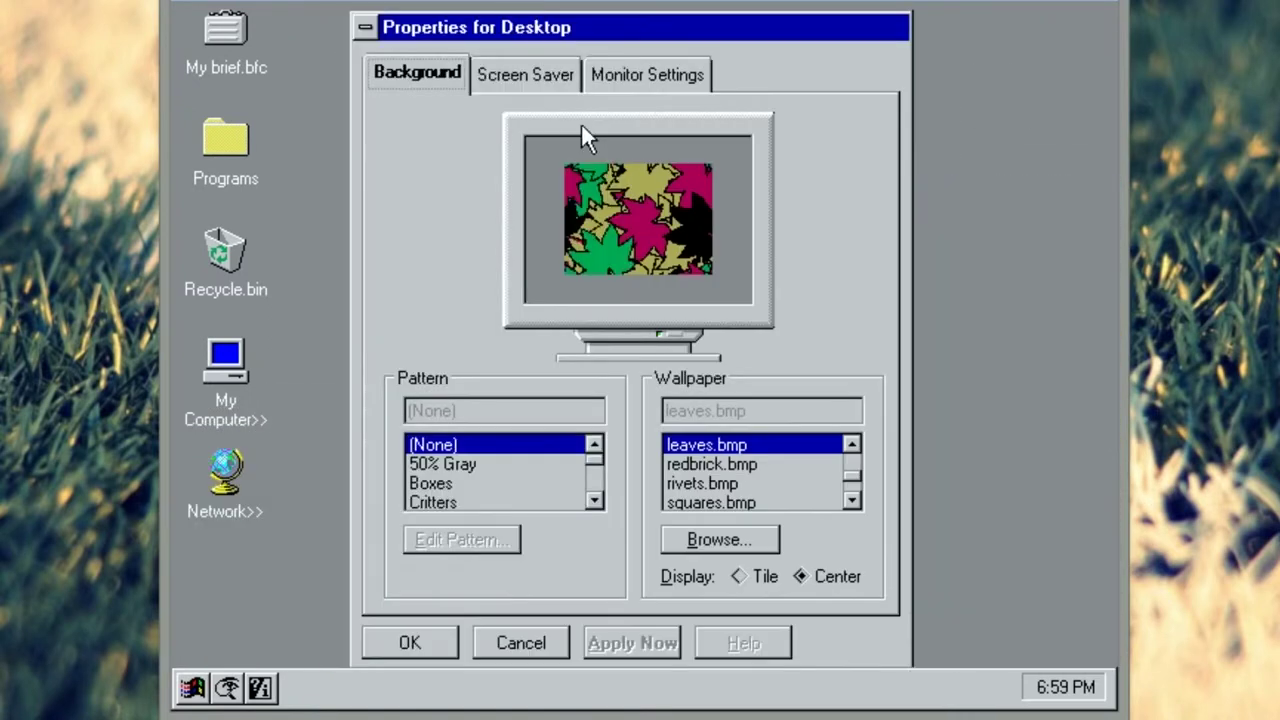
{"action": "left_click", "coordinate": [740, 576]}
{"action": "left_click", "coordinate": [628, 642]}
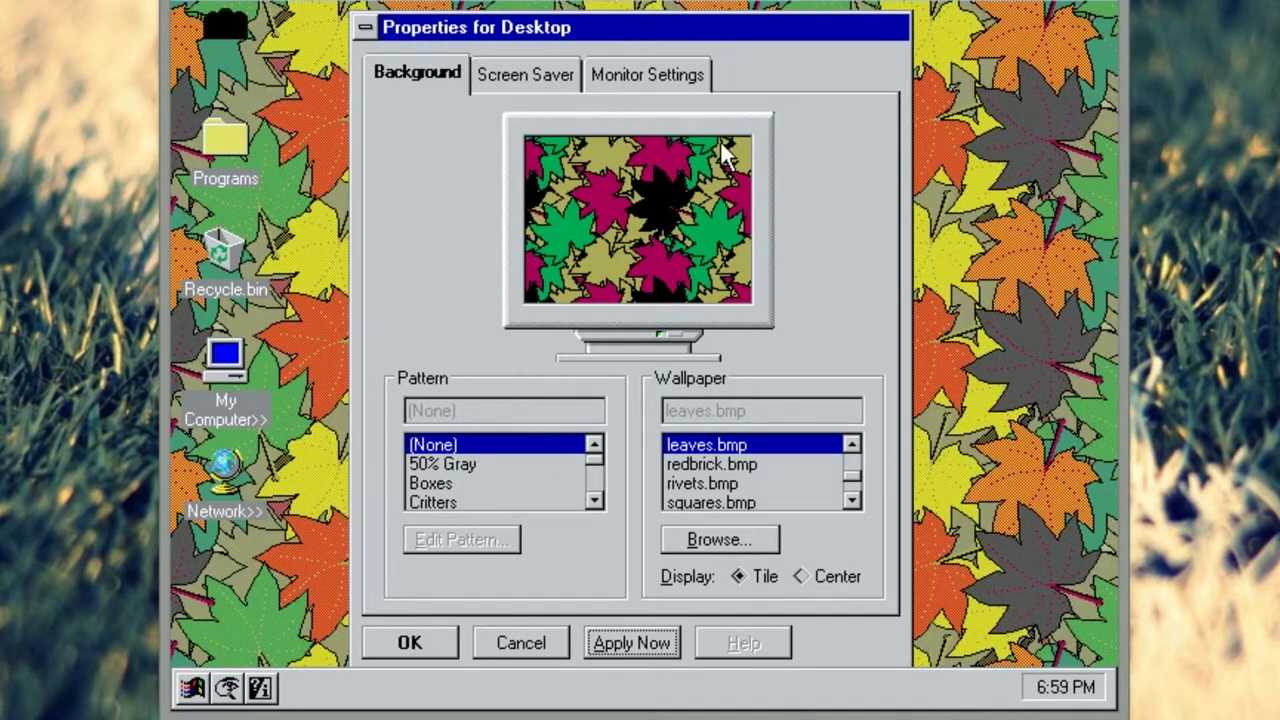
{"action": "mouse_move", "coordinate": [864, 21]}
{"action": "left_mouse_down"}
{"action": "mouse_move", "coordinate": [836, 556]}
{"action": "mouse_move", "coordinate": [860, 18]}
{"action": "left_mouse_up"}
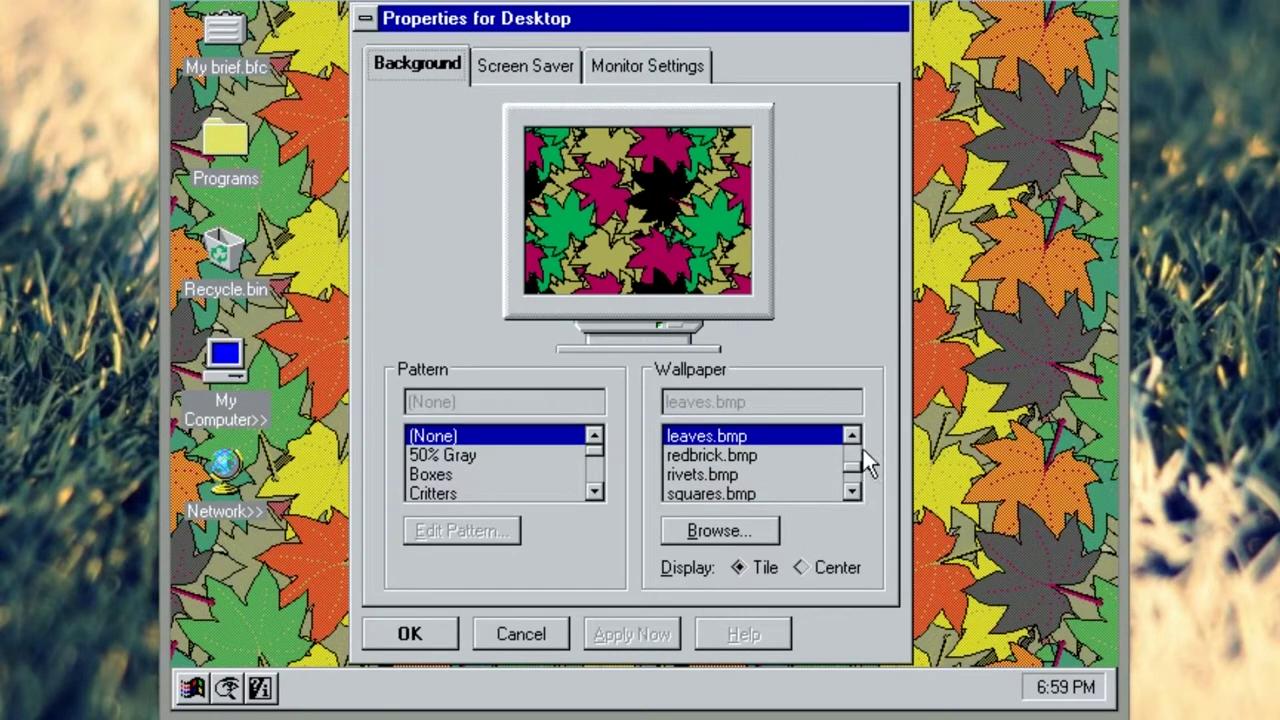
Step: Preview the wallpapers above leaves.bmp in the list and apply honey.bmp as the tiled wallpaper
{"action": "left_click", "coordinate": [758, 437]}
{"action": "key", "text": "Up"}
{"action": "key", "text": "Up"}
{"action": "key", "text": "Up"}
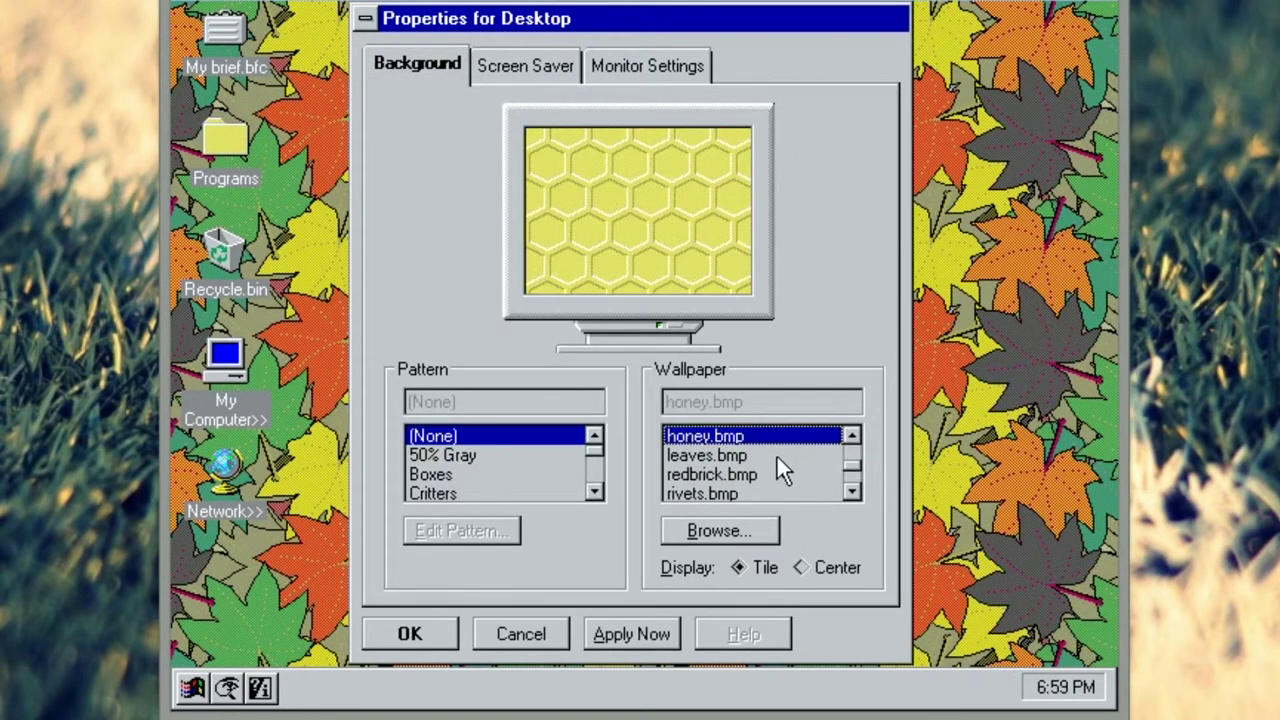
{"action": "key", "text": "Down"}
{"action": "key", "text": "Down"}
{"action": "left_click", "coordinate": [606, 645]}
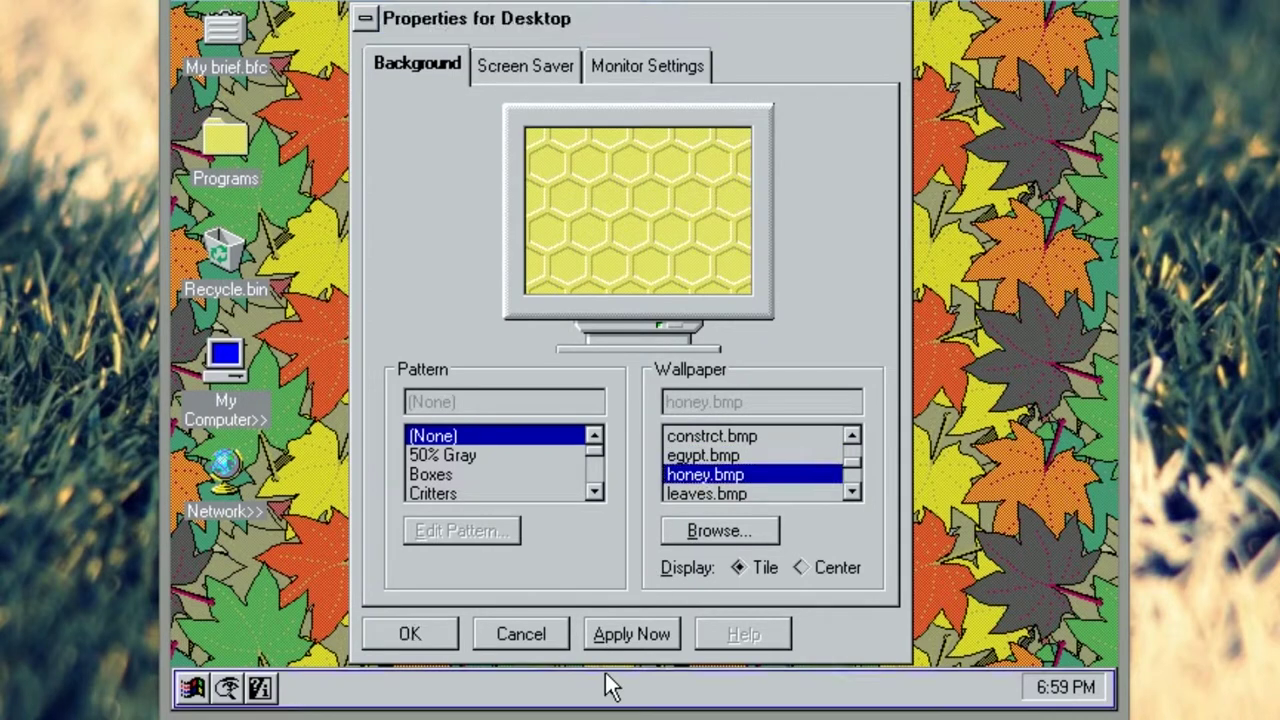
Step: Preview further wallpapers in the list and apply chicago.bmp as the tiled desktop wallpaper
{"action": "left_click", "coordinate": [742, 453]}
{"action": "key", "text": "Down"}
{"action": "key", "text": "Down"}
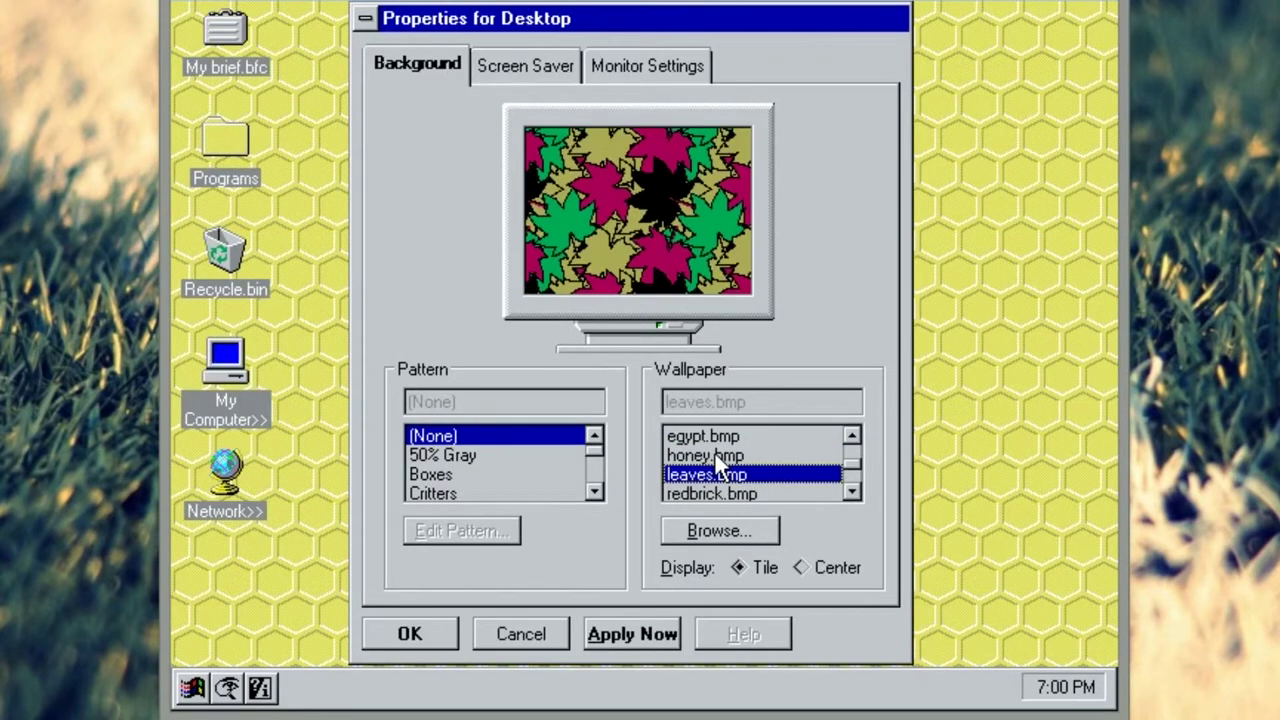
{"action": "key", "text": "Up"}
{"action": "key", "text": "Up"}
{"action": "key", "text": "Up"}
{"action": "key", "text": "Up"}
{"action": "key", "text": "Up"}
{"action": "key", "text": "Up"}
{"action": "key", "text": "Up"}
{"action": "key", "text": "Down"}
{"action": "key", "text": "Down"}
{"action": "key", "text": "Down"}
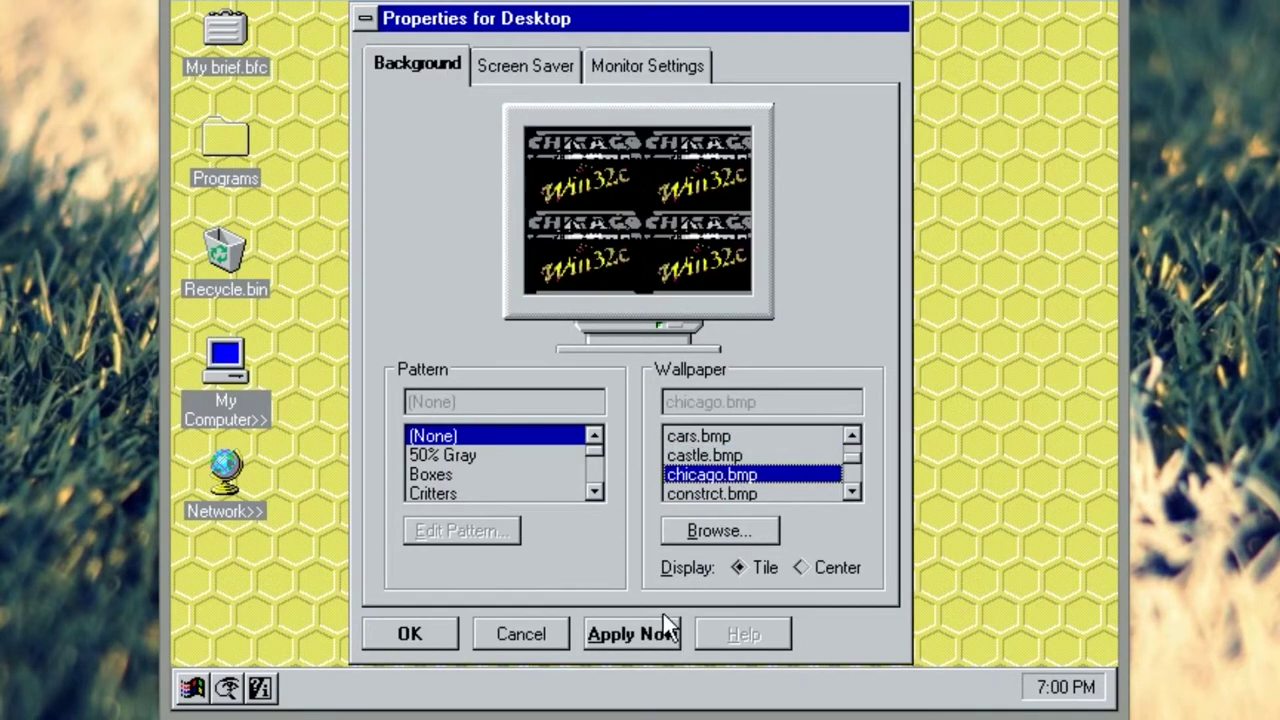
{"action": "left_click", "coordinate": [635, 649]}
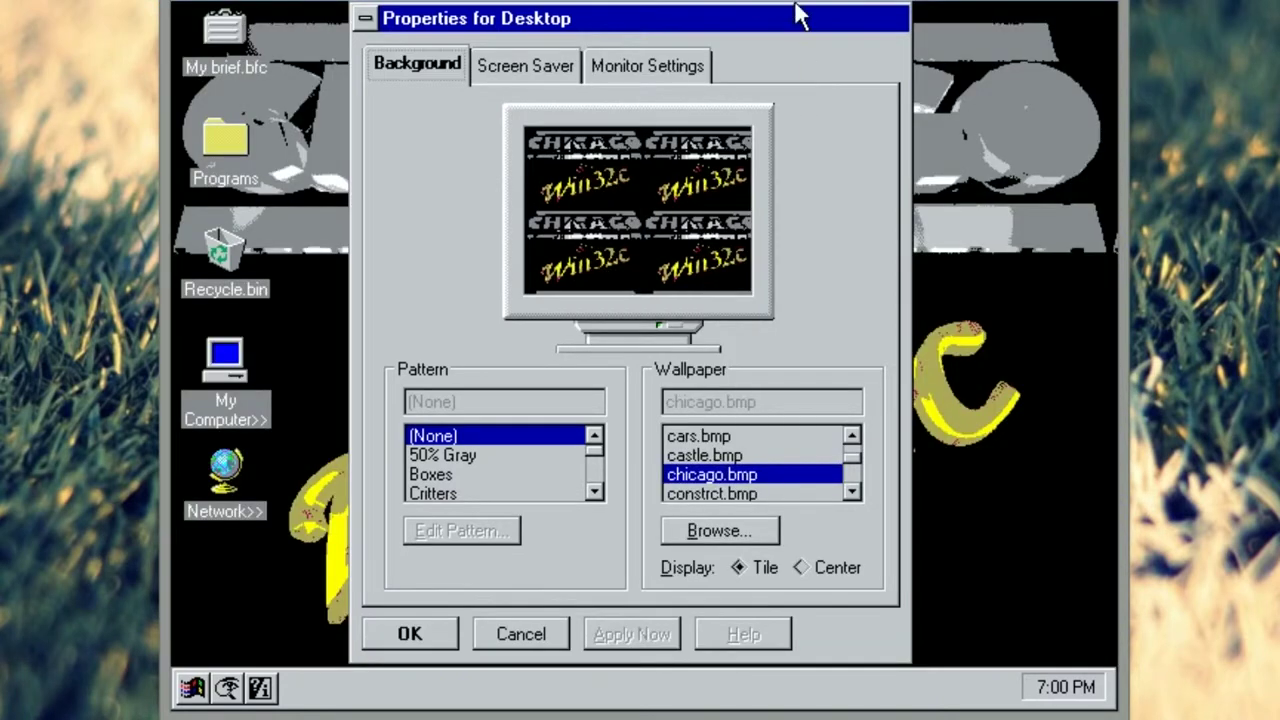
Step: Move the desktop properties dialog aside to view the chicago.bmp wallpaper, and bring the dialog back into view
{"action": "left_click_drag", "start_coordinate": [773, 12], "coordinate": [901, 630]}
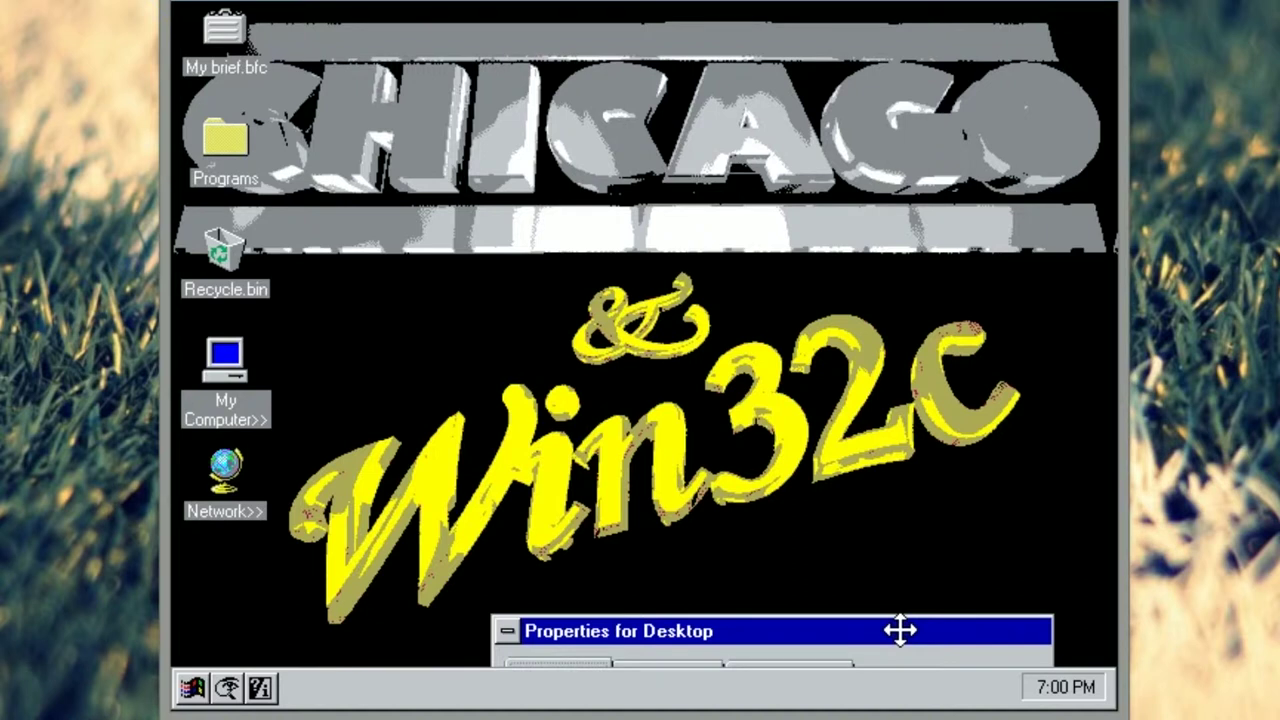
{"action": "left_click_drag", "start_coordinate": [901, 630], "coordinate": [780, 24]}
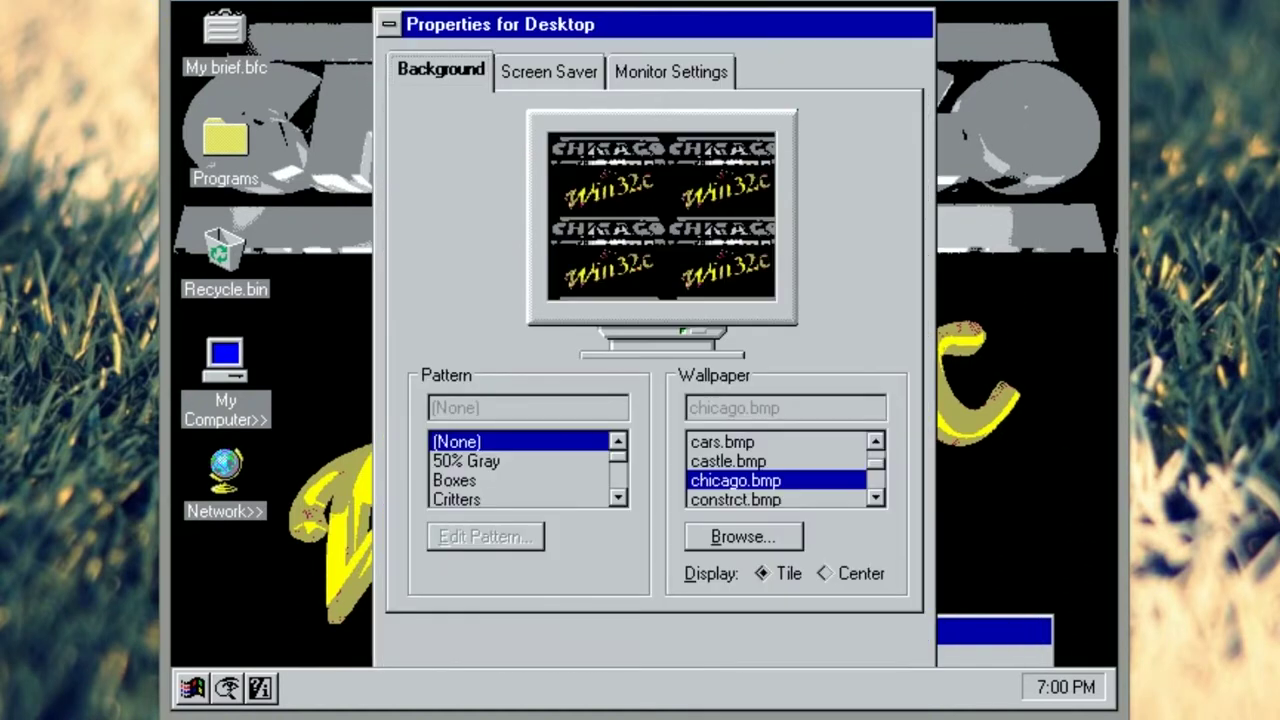
Step: Preview castle.bmp and apply cars.bmp as the tiled desktop wallpaper
{"action": "left_click", "coordinate": [734, 463]}
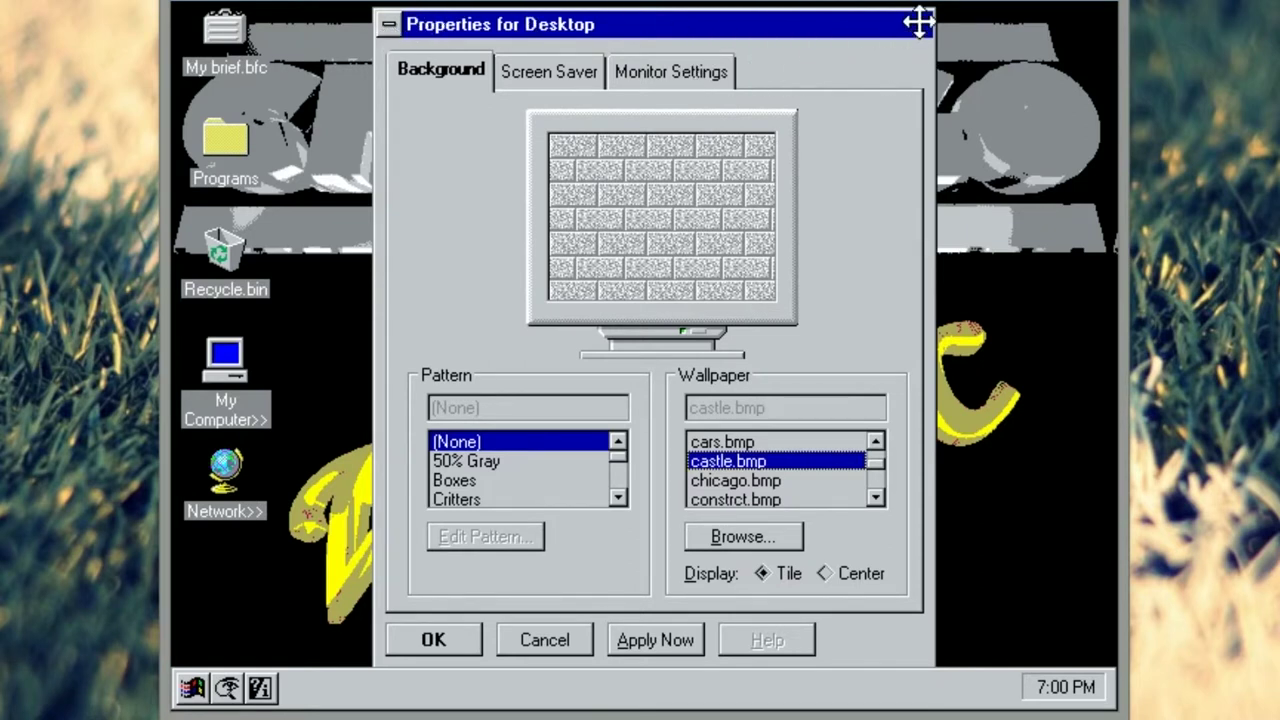
{"action": "left_click", "coordinate": [389, 27]}
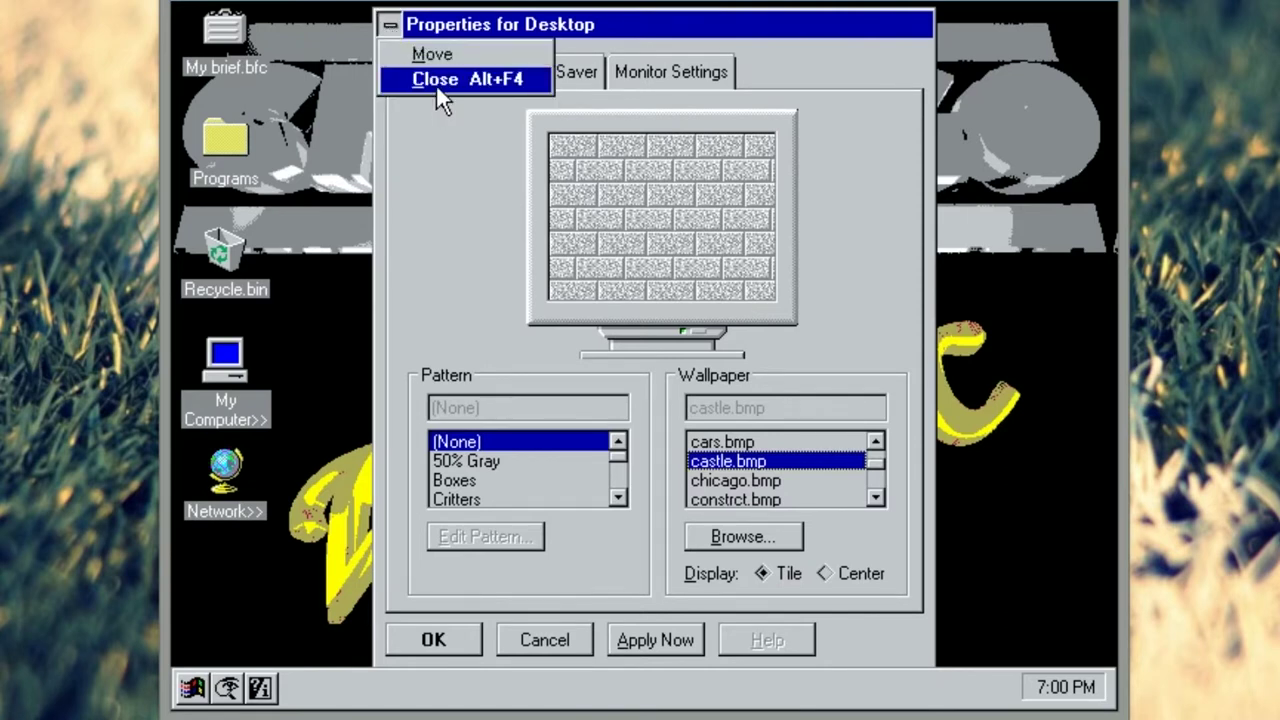
{"action": "left_click", "coordinate": [447, 162]}
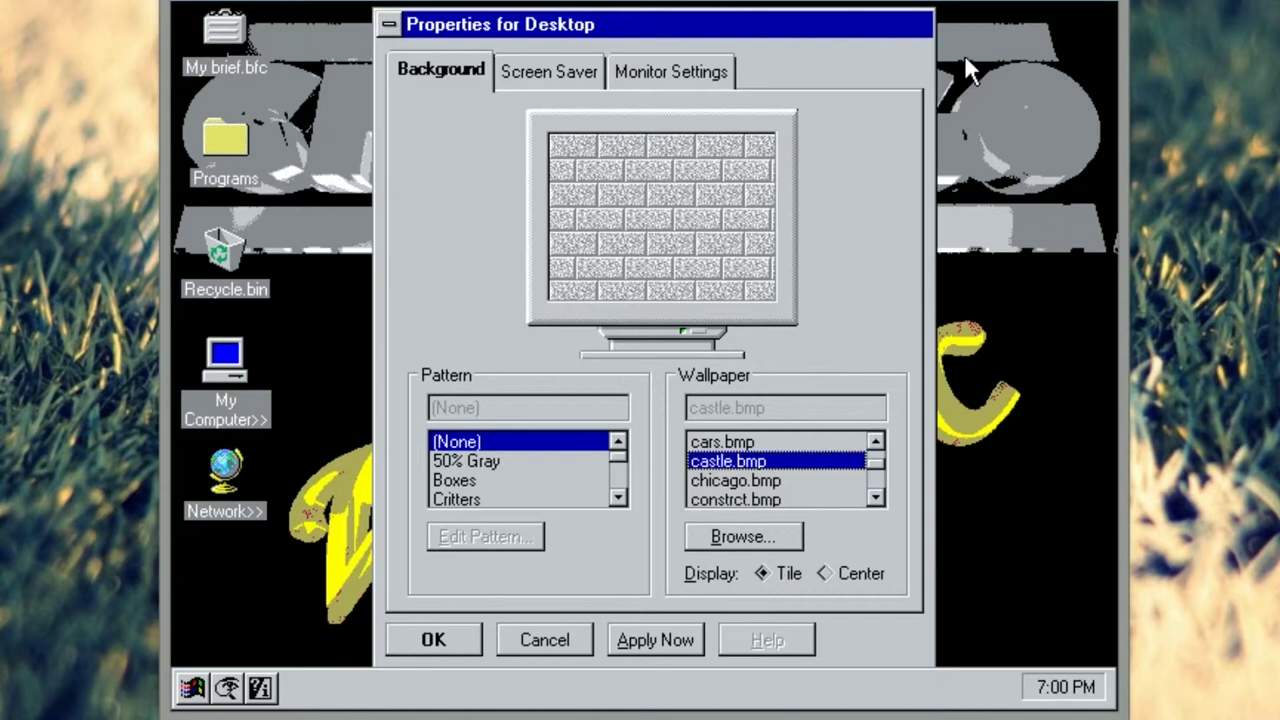
{"action": "left_click", "coordinate": [812, 443]}
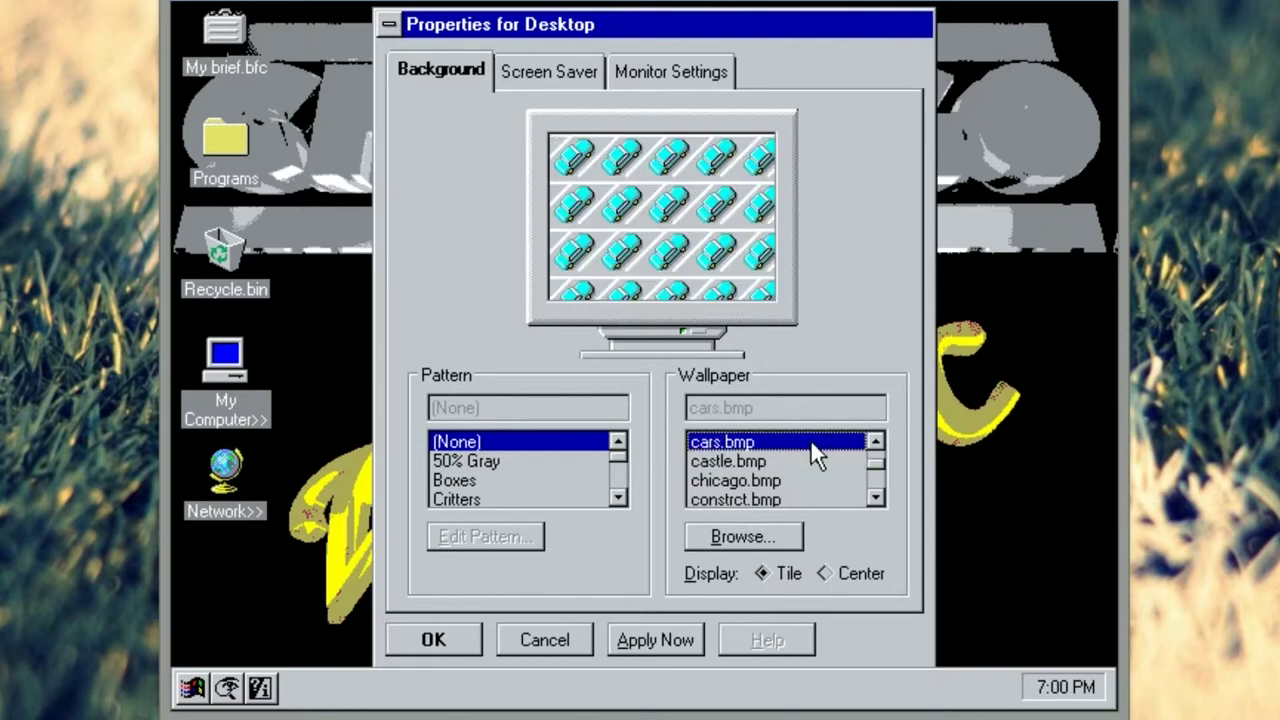
{"action": "left_click", "coordinate": [655, 640]}
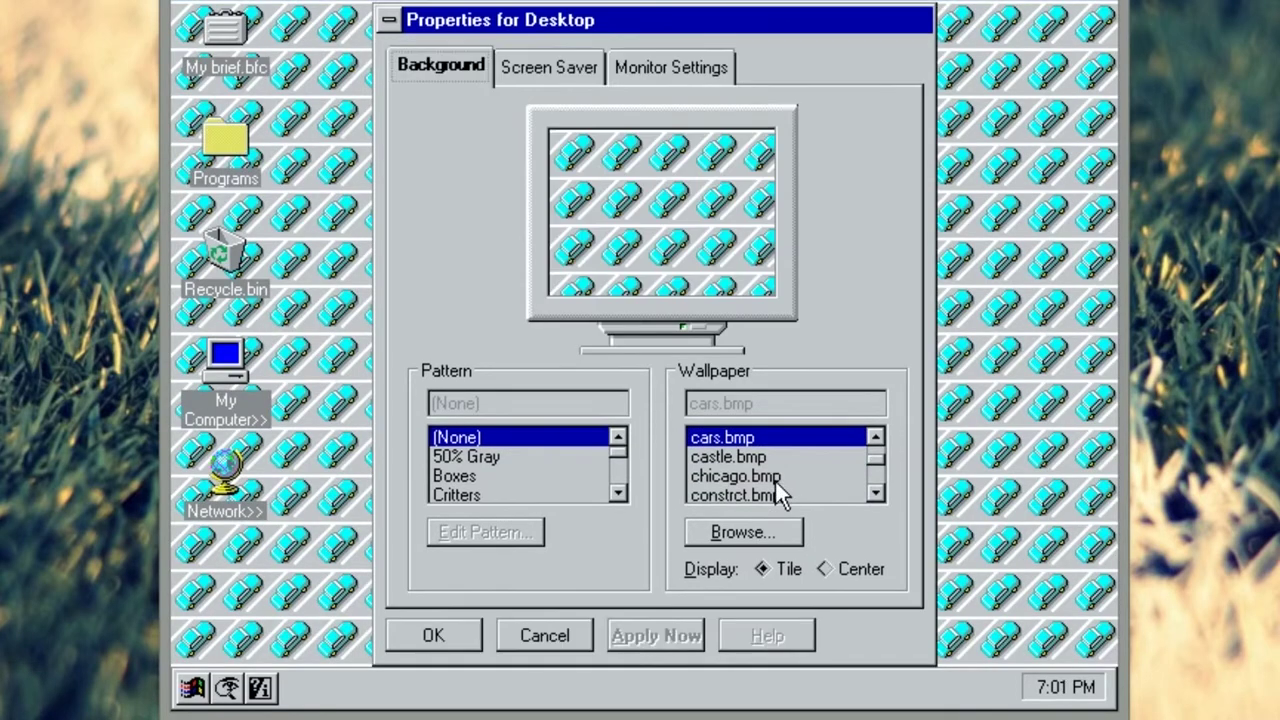
Step: Preview the wallpapers from castle.bmp up to the start of the list and back down to cars.bmp
{"action": "left_click", "coordinate": [762, 456]}
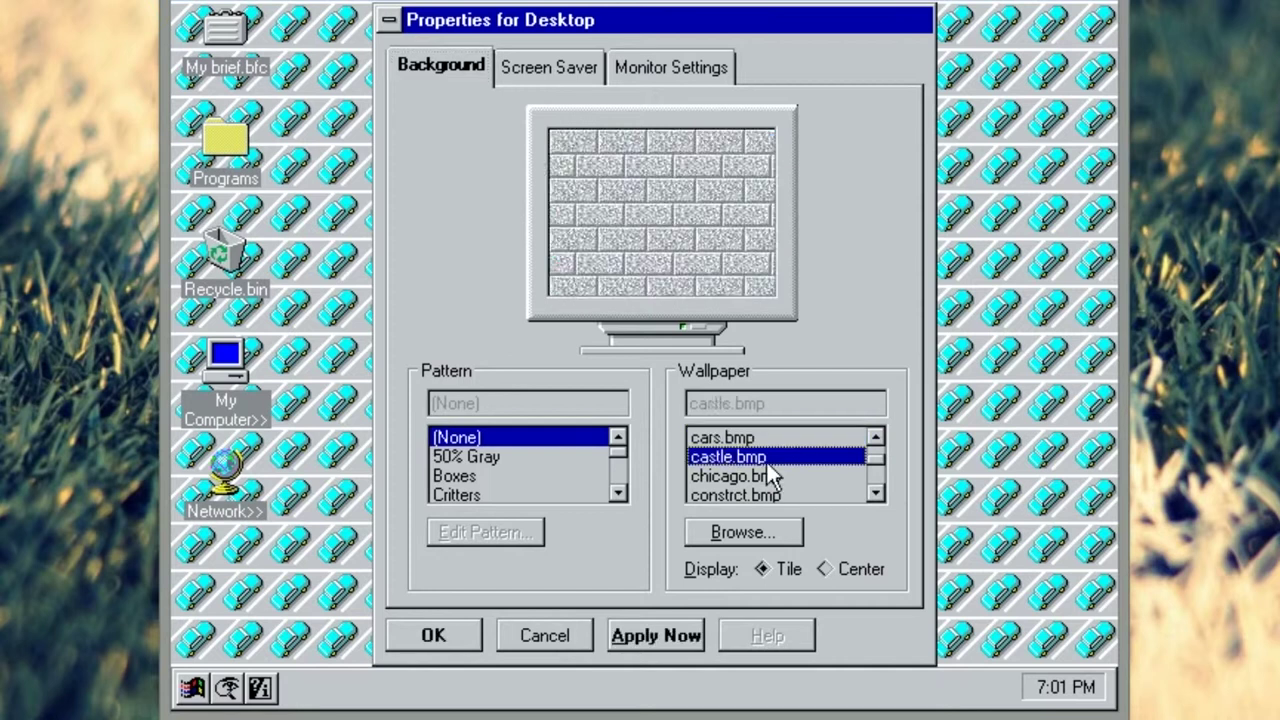
{"action": "key", "text": "Up"}
{"action": "key", "text": "Up"}
{"action": "key", "text": "Up"}
{"action": "key", "text": "Up"}
{"action": "key", "text": "Up"}
{"action": "key", "text": "Down"}
{"action": "key", "text": "Down"}
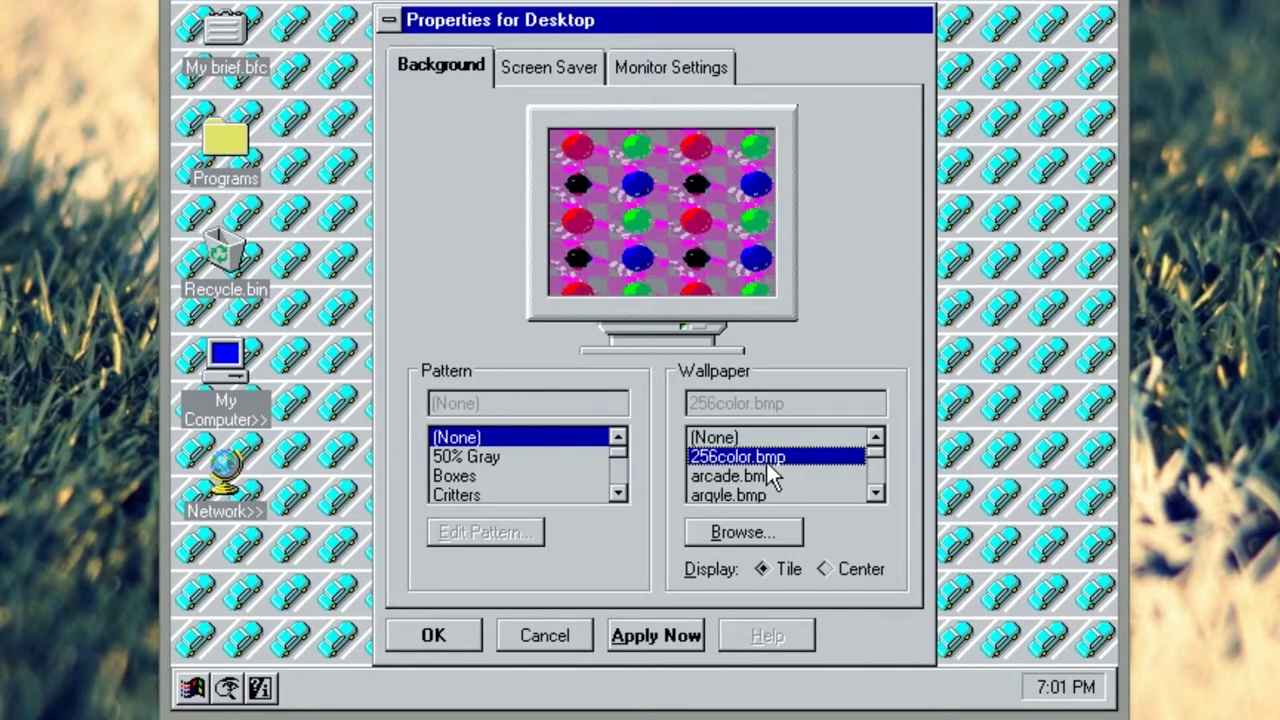
{"action": "key", "text": "Down"}
{"action": "key", "text": "Down"}
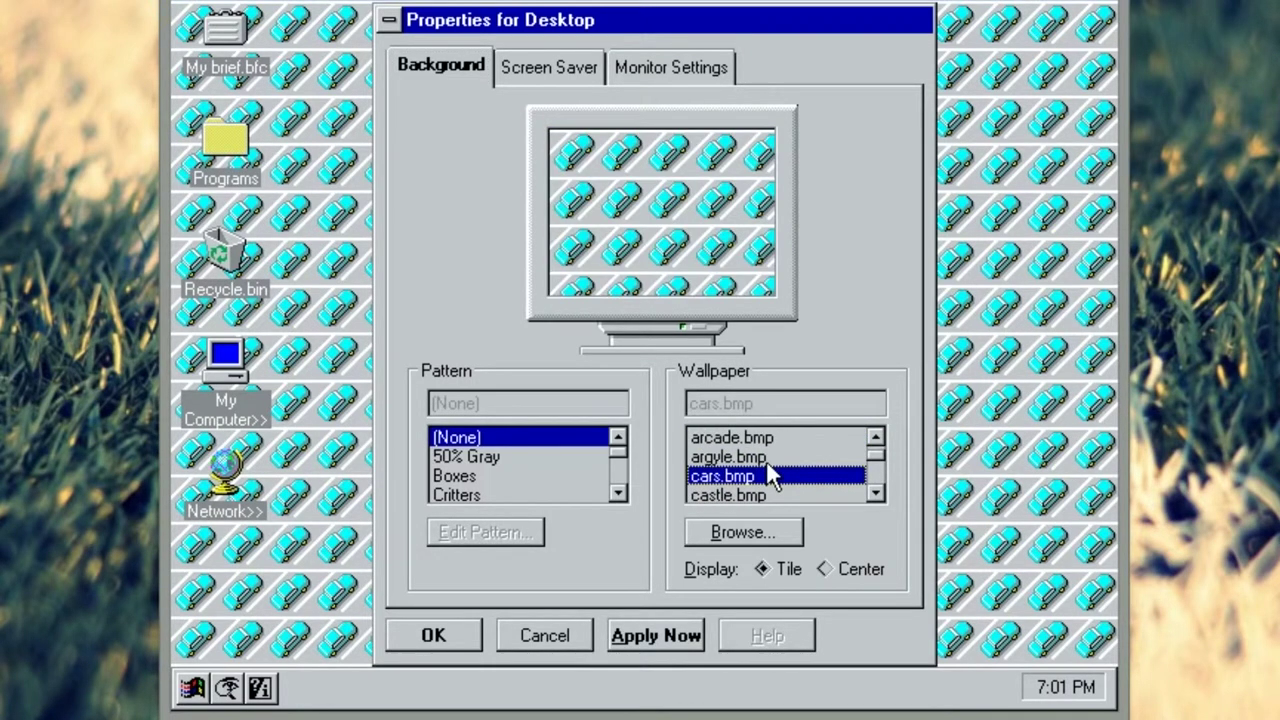
Step: Preview the wallpapers around and below cars.bmp and apply constrct.bmp as the tiled desktop wallpaper
{"action": "key", "text": "Up"}
{"action": "key", "text": "Down"}
{"action": "key", "text": "Down"}
{"action": "key", "text": "Down"}
{"action": "key", "text": "Down"}
{"action": "key", "text": "Up"}
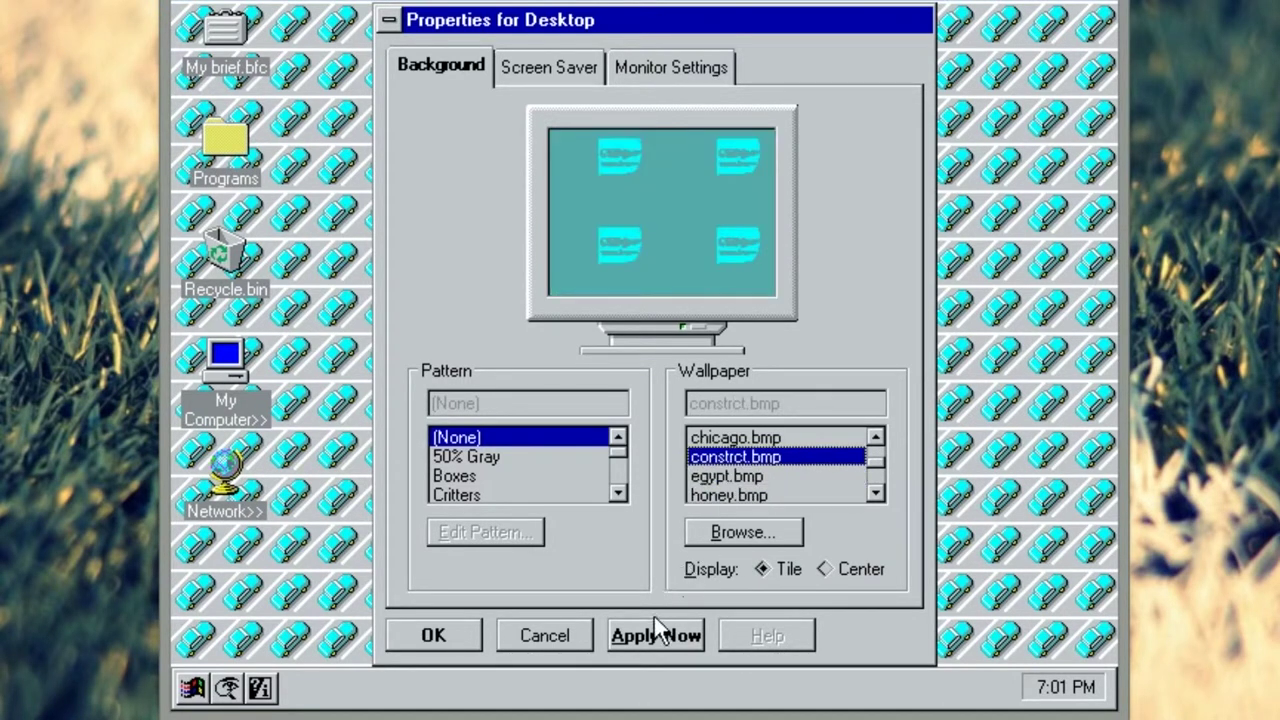
{"action": "left_click", "coordinate": [653, 634]}
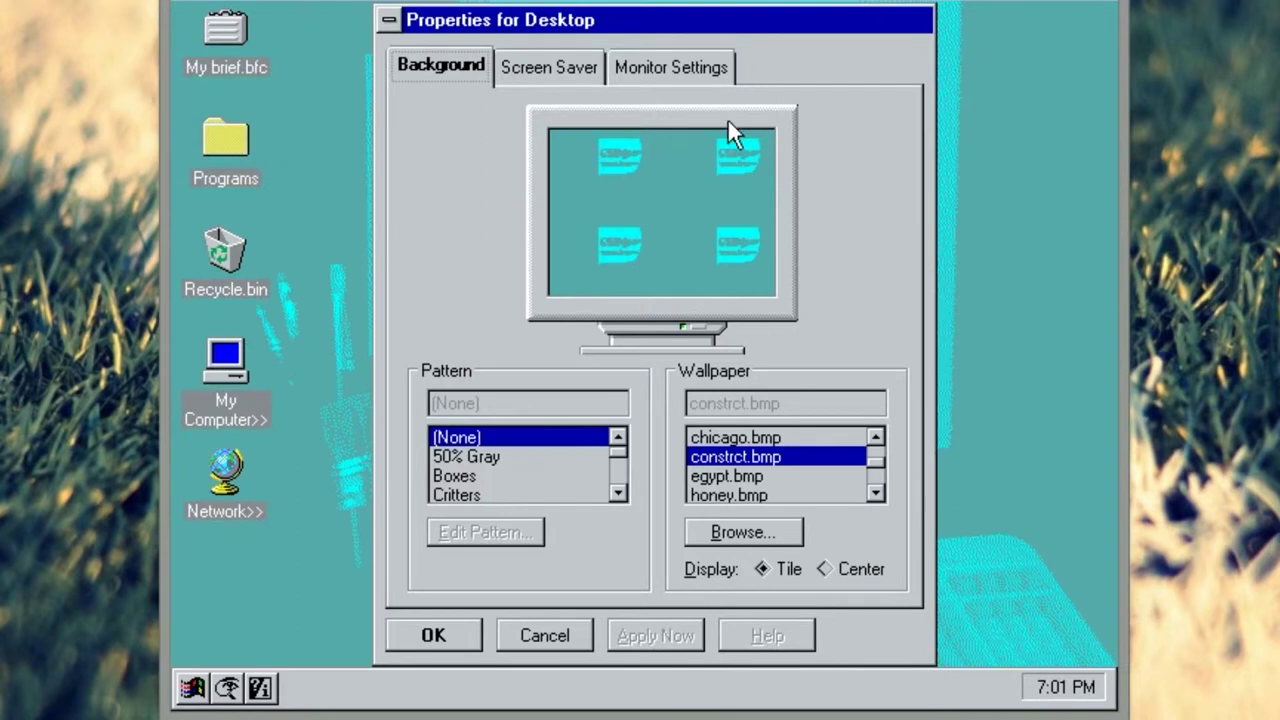
Step: Reposition the properties dialog, select the Bezier screen saver, run its full-screen test and exit it
{"action": "mouse_move", "coordinate": [756, 27]}
{"action": "left_mouse_down"}
{"action": "mouse_move", "coordinate": [561, 497]}
{"action": "mouse_move", "coordinate": [767, 237]}
{"action": "mouse_move", "coordinate": [812, 55]}
{"action": "mouse_move", "coordinate": [763, 409]}
{"action": "mouse_move", "coordinate": [771, 21]}
{"action": "left_mouse_up"}
{"action": "left_click", "coordinate": [535, 72]}
{"action": "left_click", "coordinate": [675, 417]}
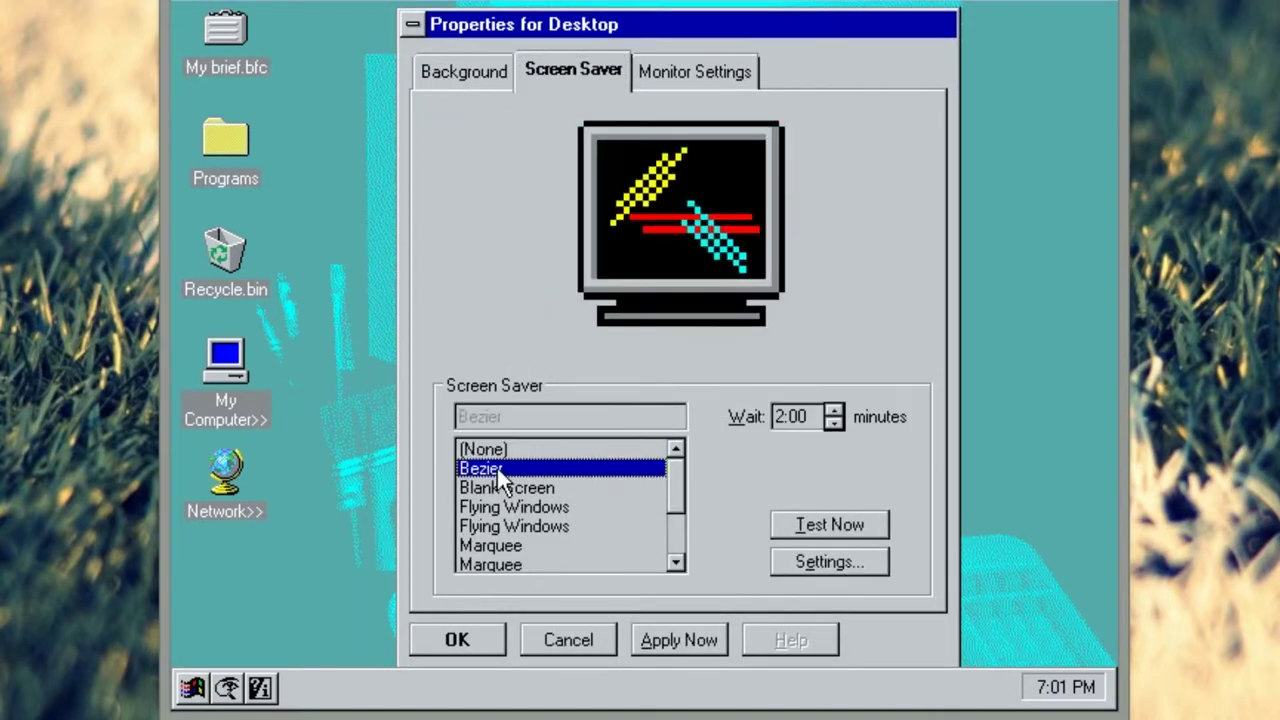
{"action": "left_click", "coordinate": [829, 527]}
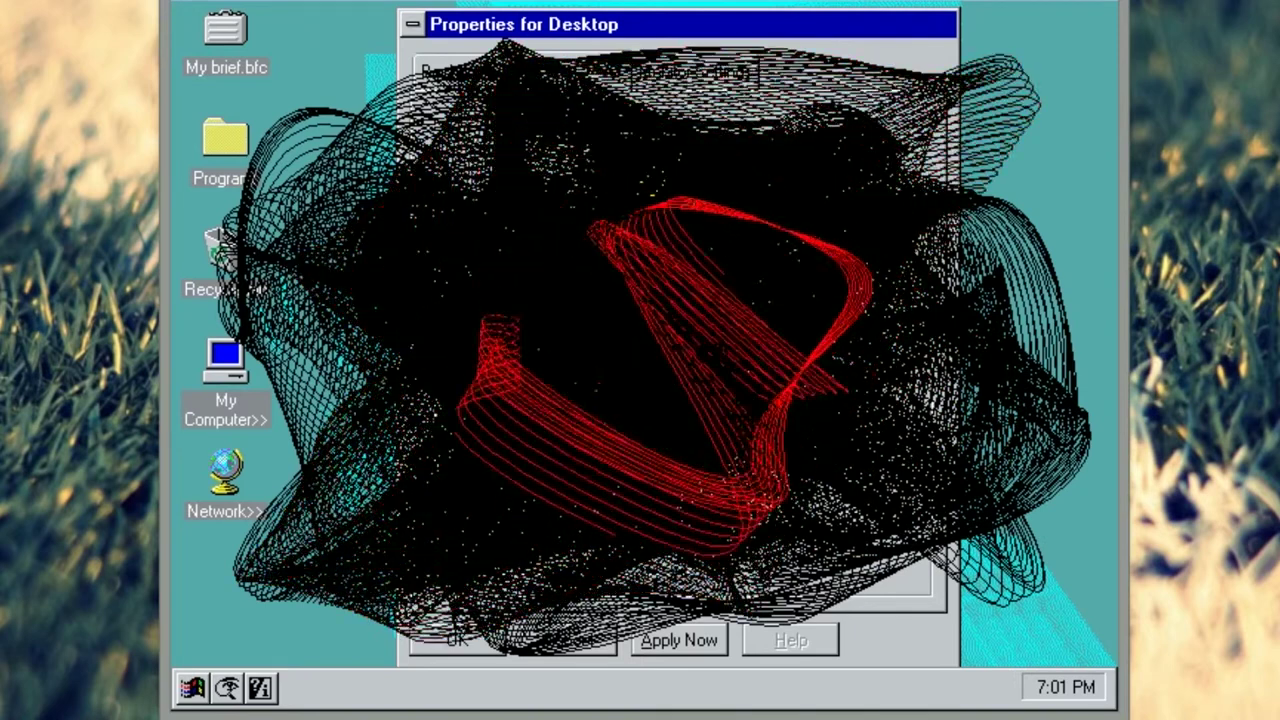
{"action": "mouse_move", "coordinate": [586, 500]}
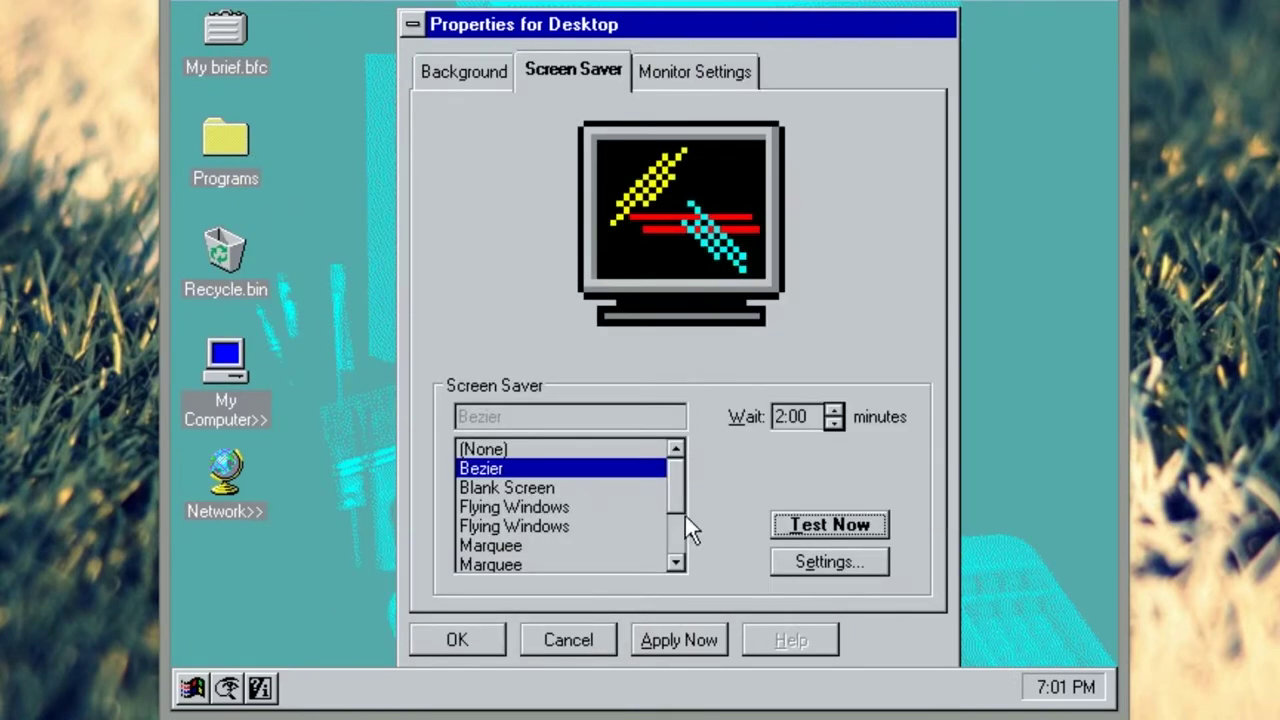
Step: Preview the Blank Screen and Flying Windows screen savers and test the second Flying Windows entry
{"action": "left_click", "coordinate": [592, 488]}
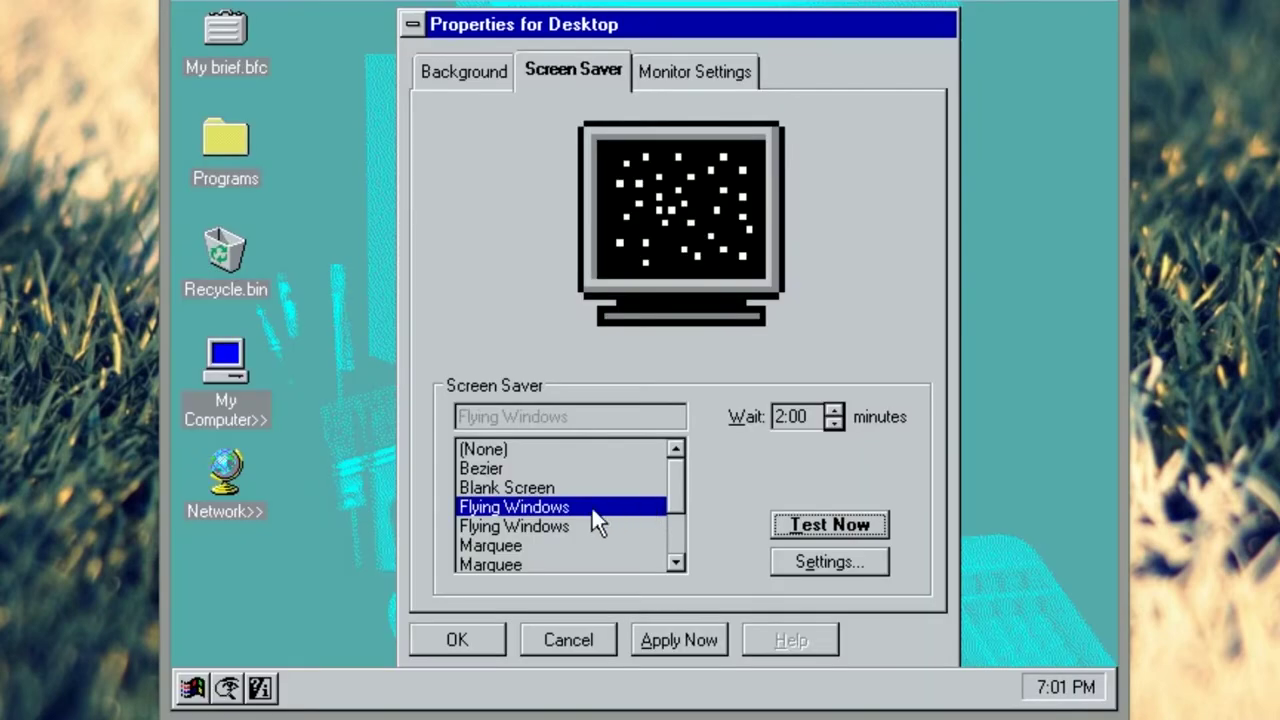
{"action": "left_click", "coordinate": [547, 526]}
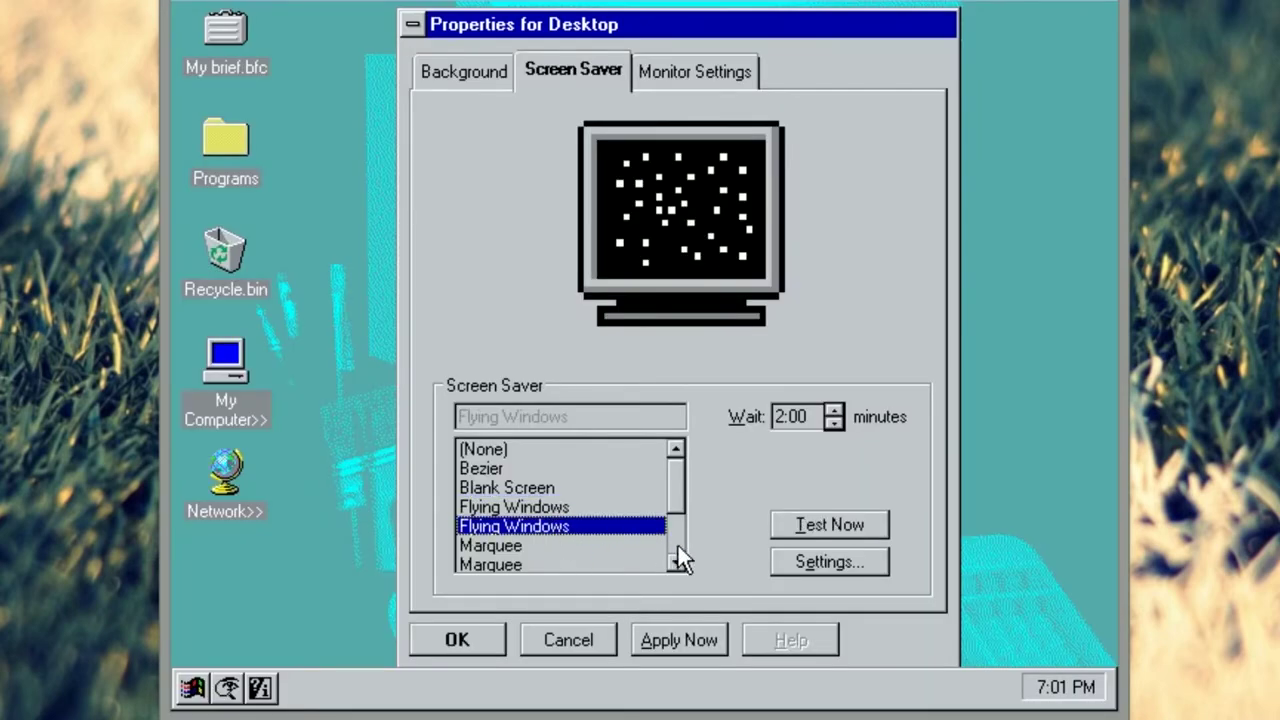
{"action": "left_click", "coordinate": [778, 530]}
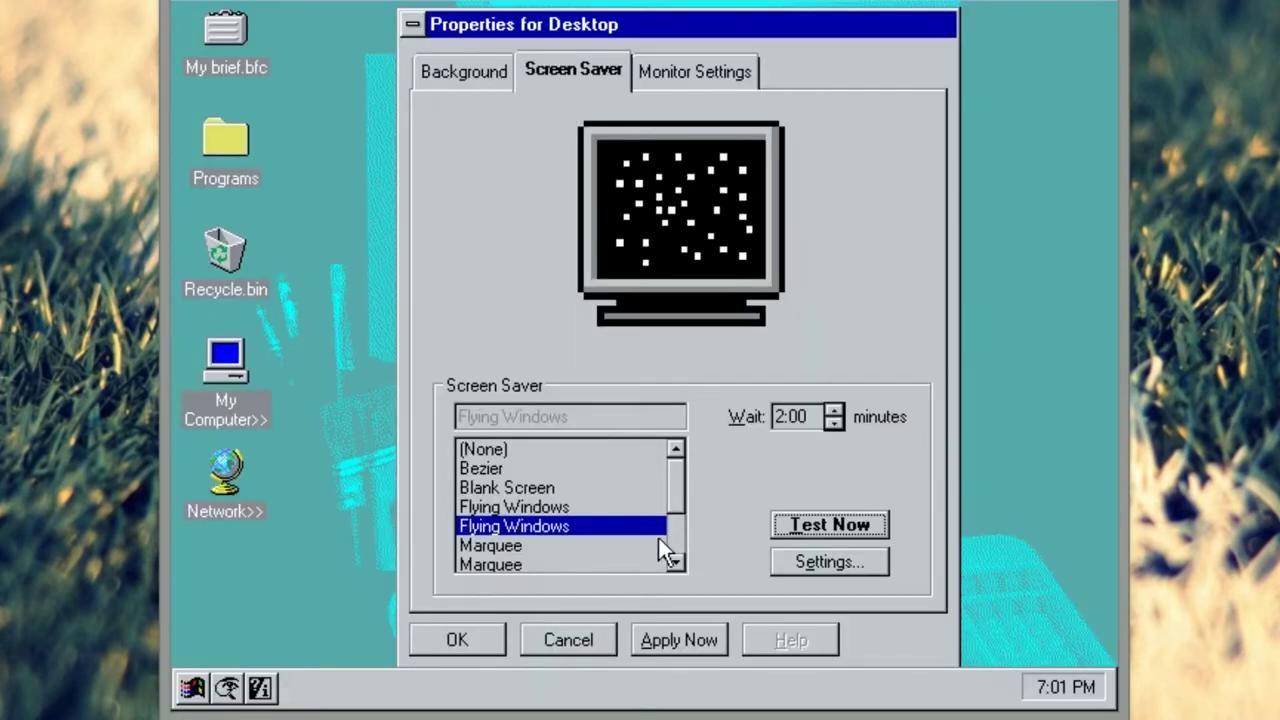
Step: Preview both Marquee screen savers and the Starfield Simulation screen saver
{"action": "left_click", "coordinate": [645, 547]}
{"action": "left_click", "coordinate": [676, 564]}
{"action": "left_click", "coordinate": [676, 564]}
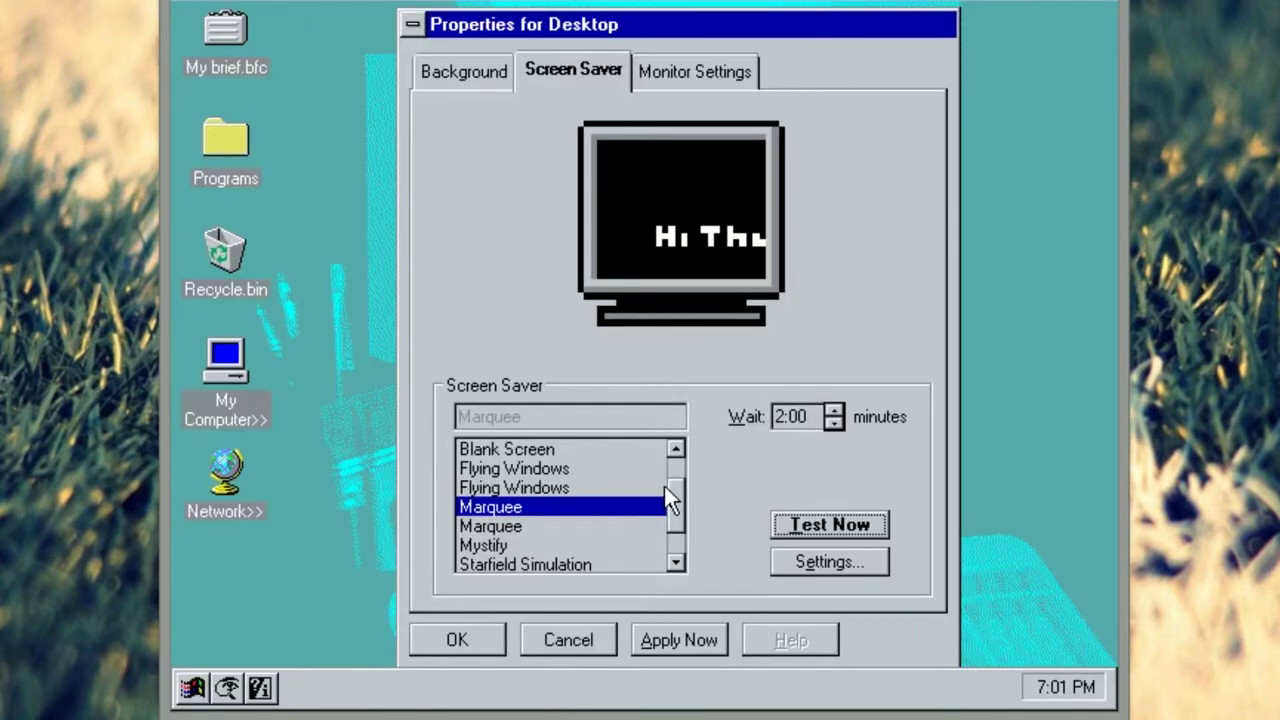
{"action": "left_click", "coordinate": [568, 527]}
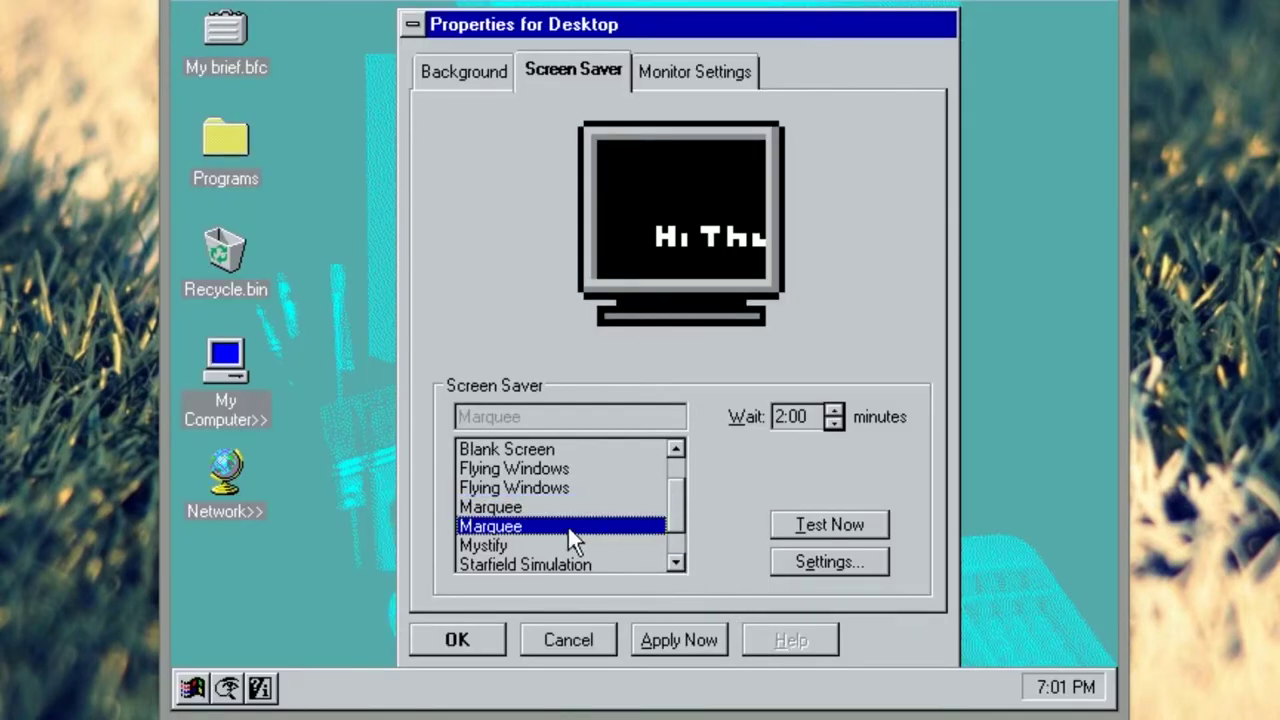
{"action": "left_click", "coordinate": [563, 565]}
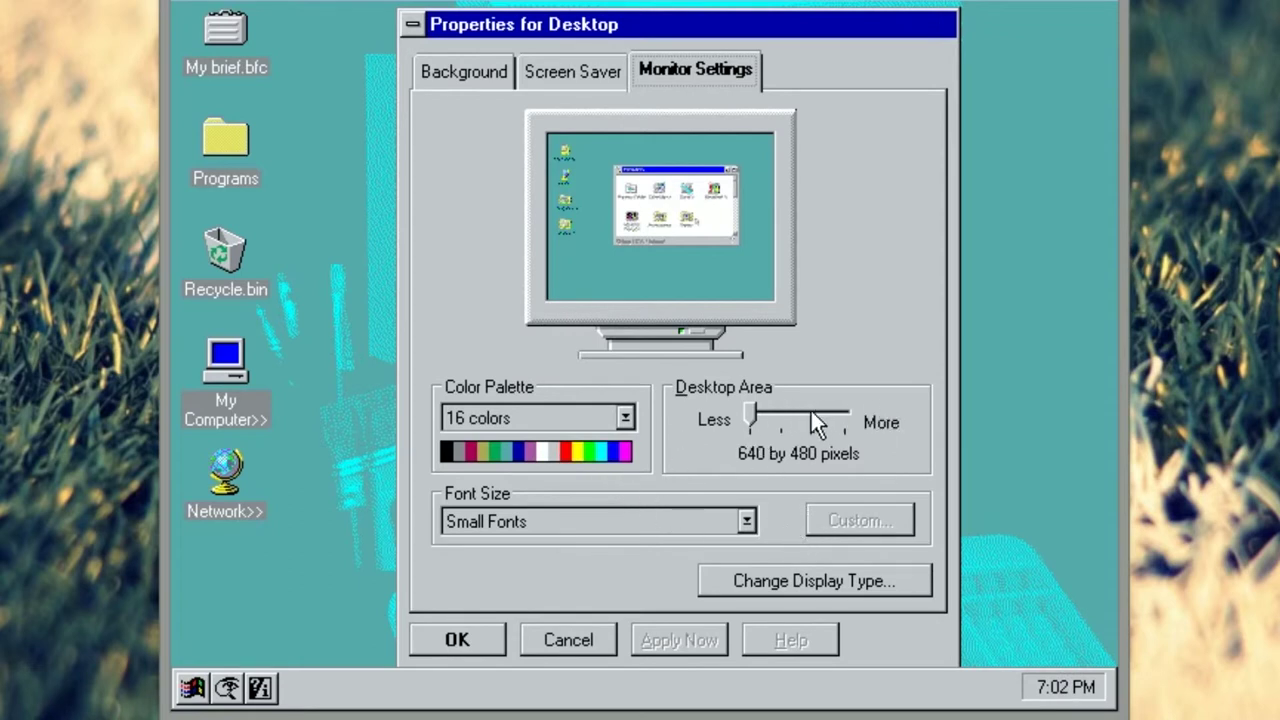
Step: Examine the display adapter details and the available color palette options in the monitor settings, leaving 16 colors selected
{"action": "left_click", "coordinate": [780, 588]}
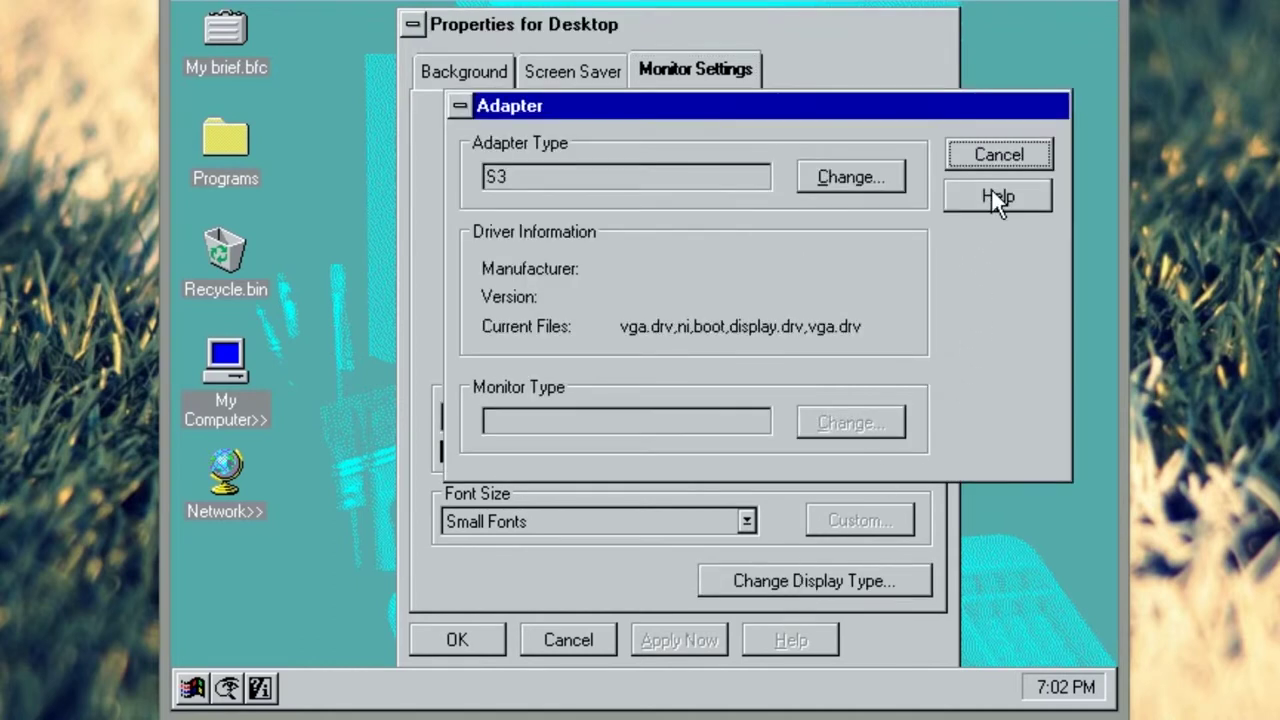
{"action": "left_click", "coordinate": [1001, 156]}
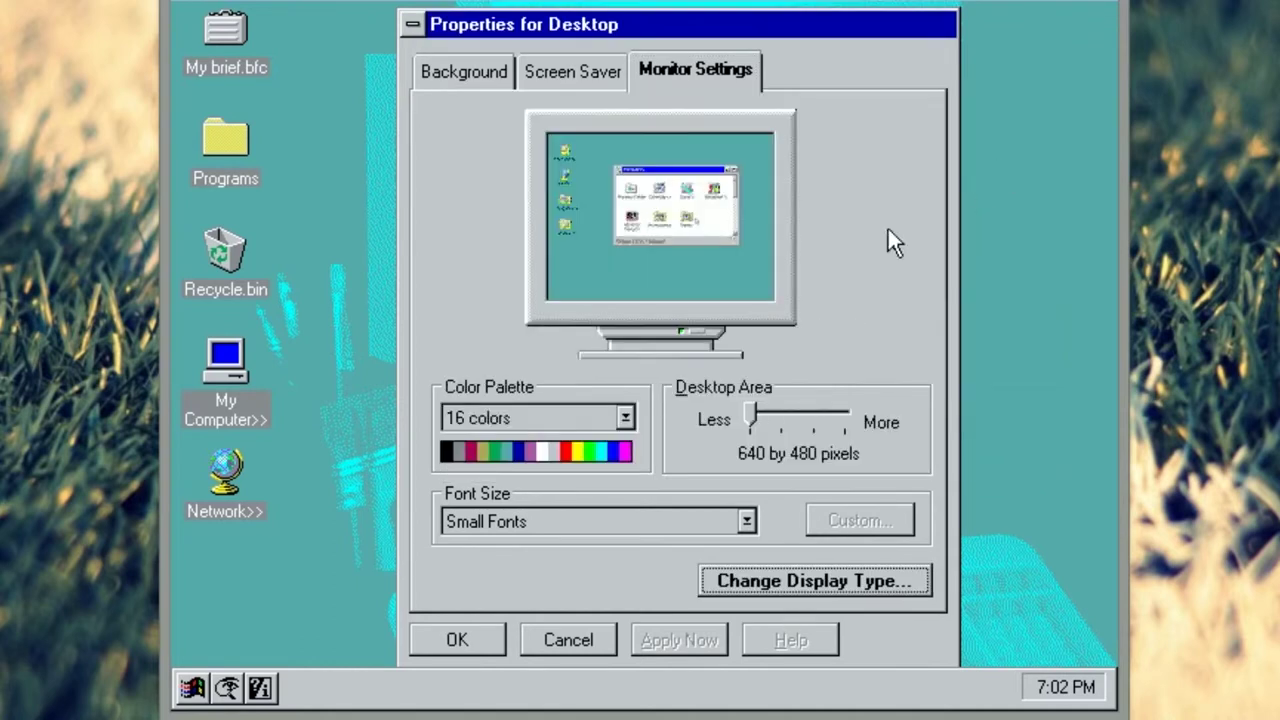
{"action": "left_click", "coordinate": [530, 418]}
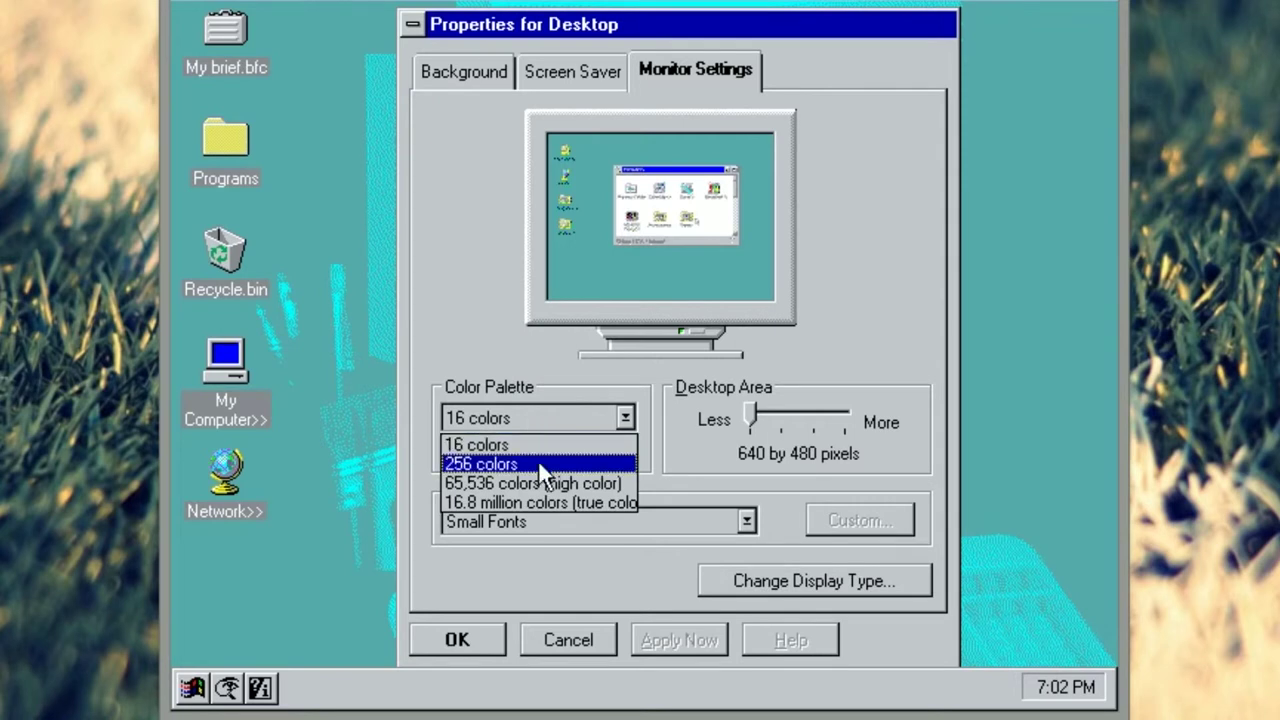
{"action": "left_click", "coordinate": [554, 416]}
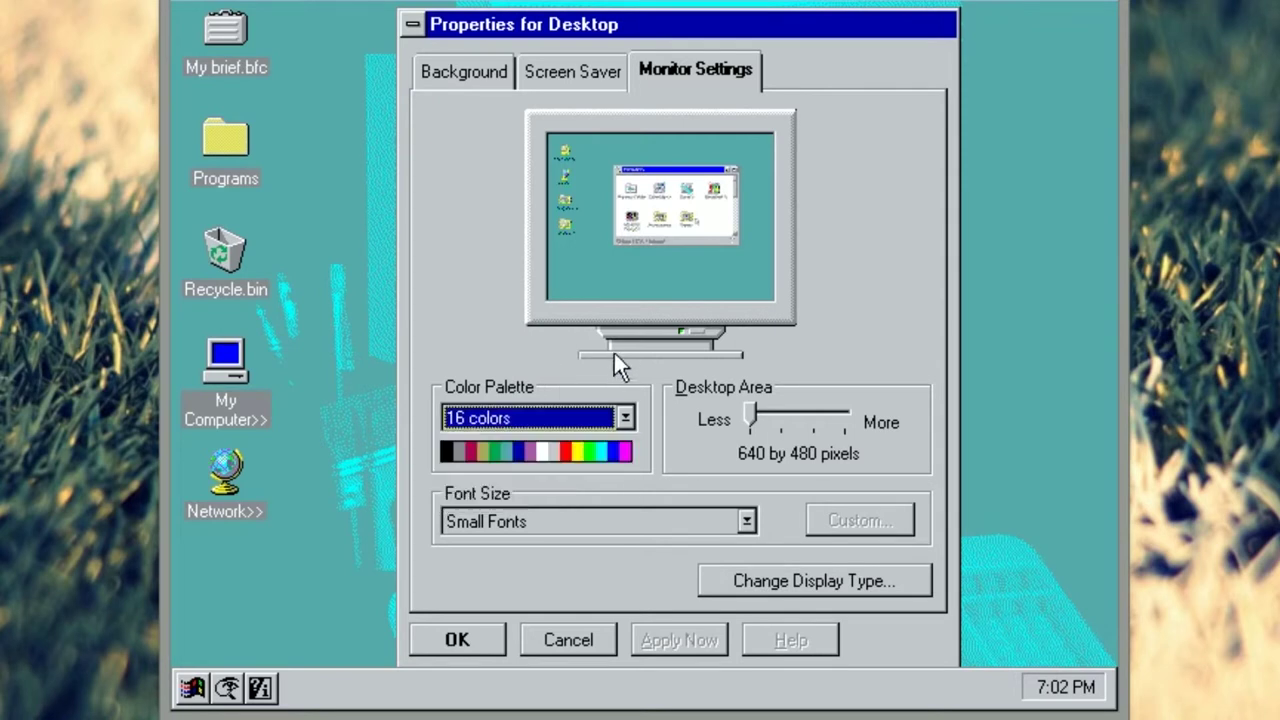
Step: Return to the background settings and accept the desktop properties dialog
{"action": "left_click", "coordinate": [578, 74]}
{"action": "left_click", "coordinate": [482, 78]}
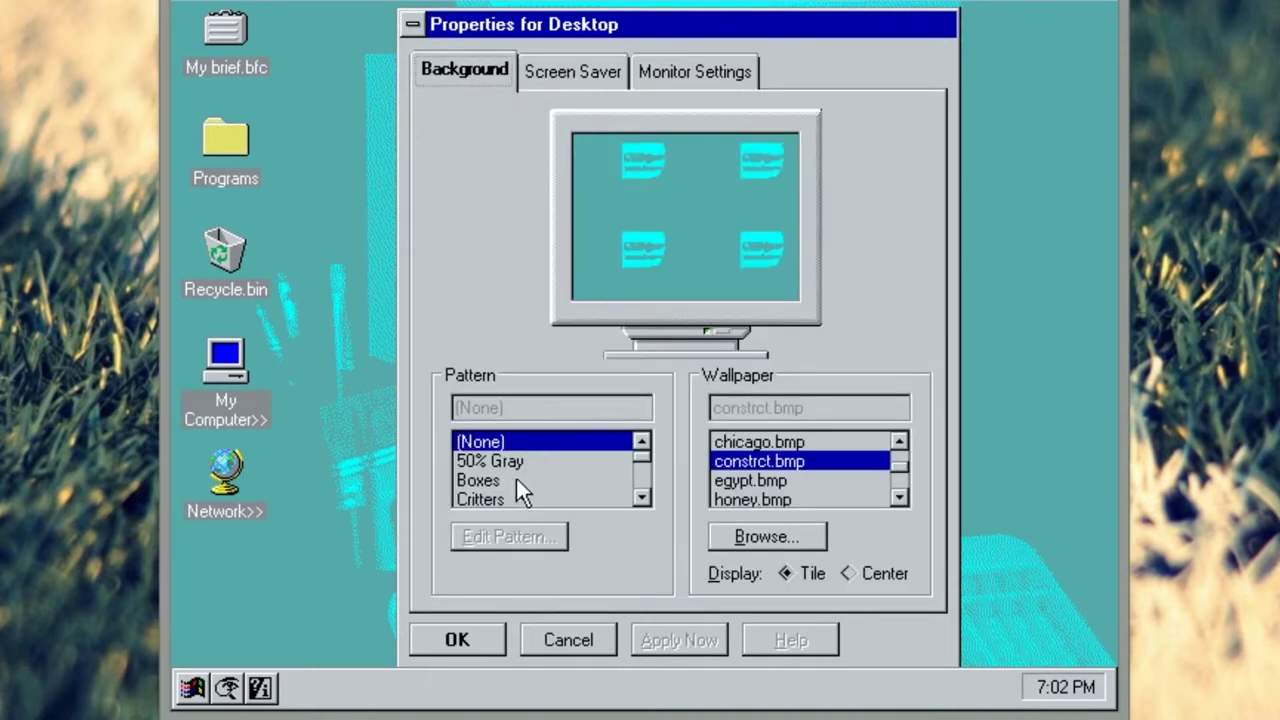
{"action": "left_click", "coordinate": [482, 632]}
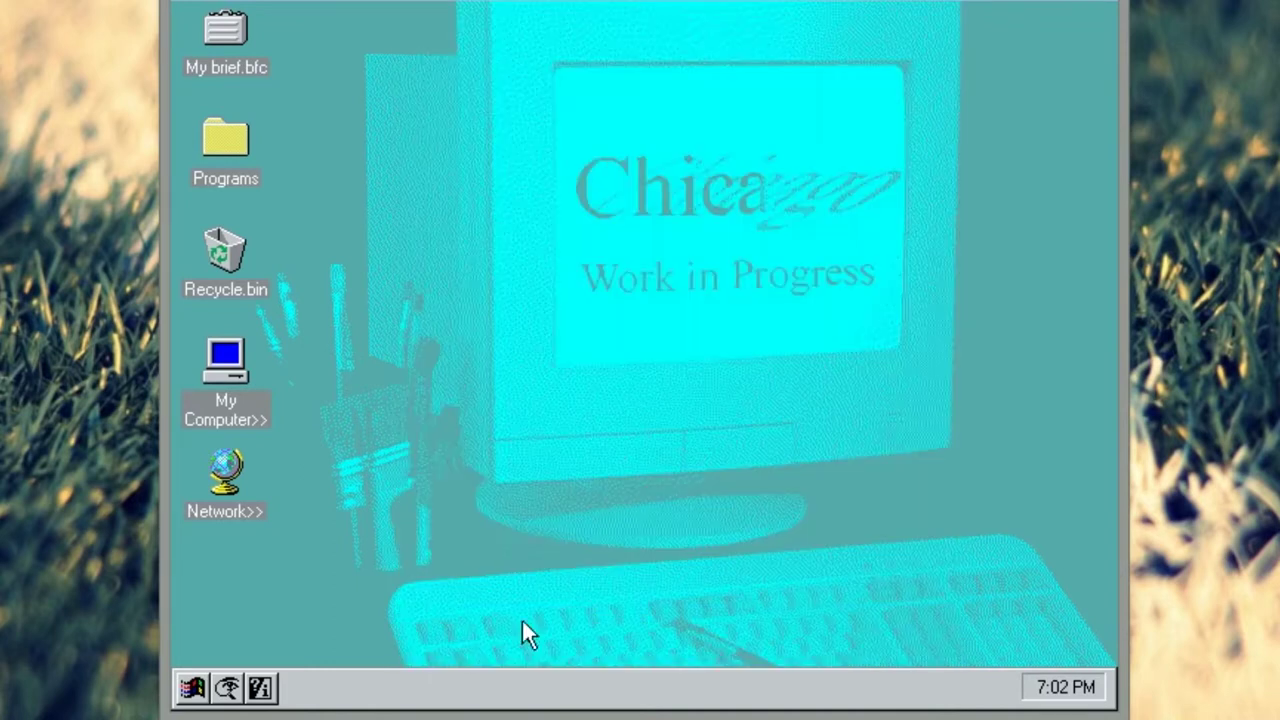
Step: Examine the Personal and Recent document lists available from the taskbar
{"action": "left_click", "coordinate": [229, 689]}
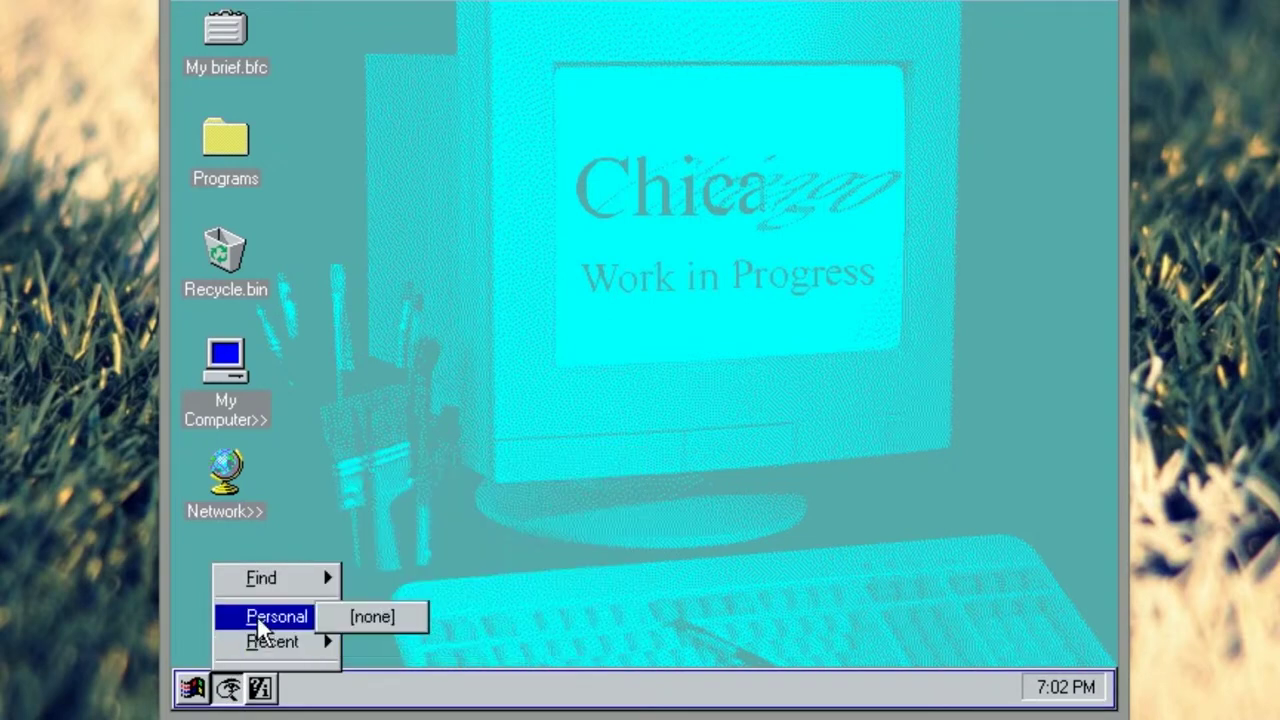
{"action": "mouse_move", "coordinate": [279, 642]}
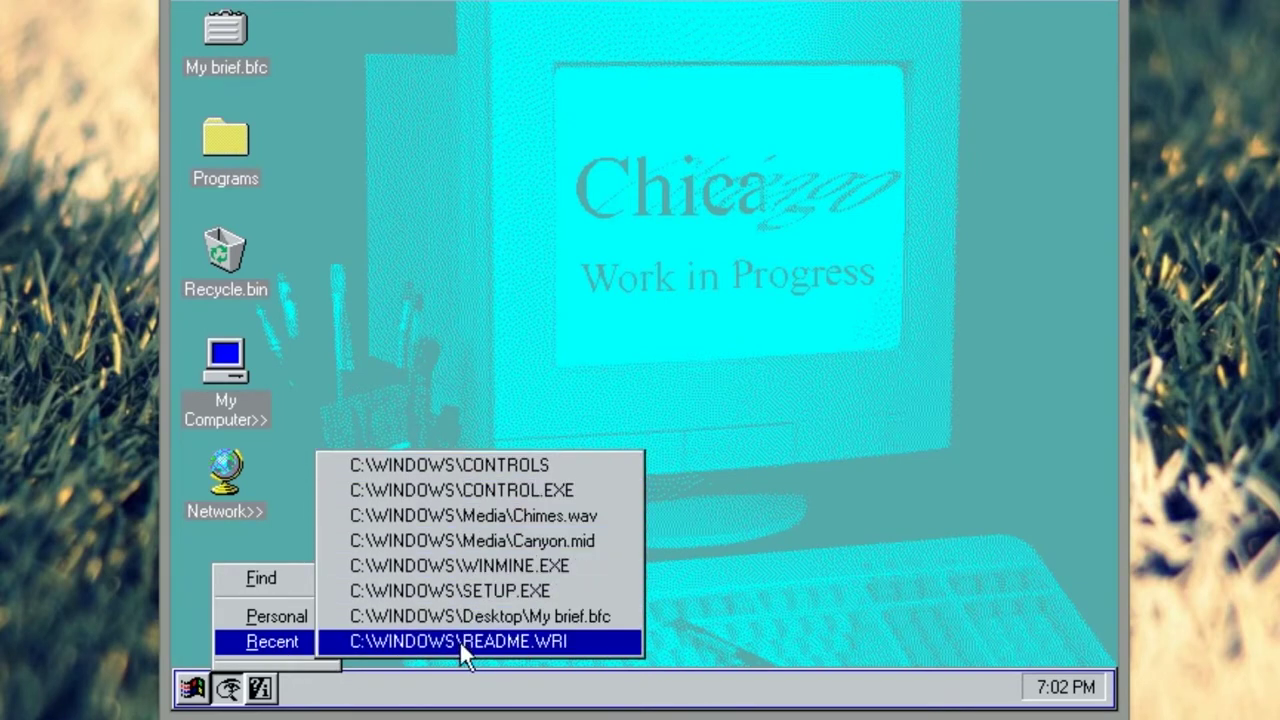
{"action": "mouse_move", "coordinate": [305, 618]}
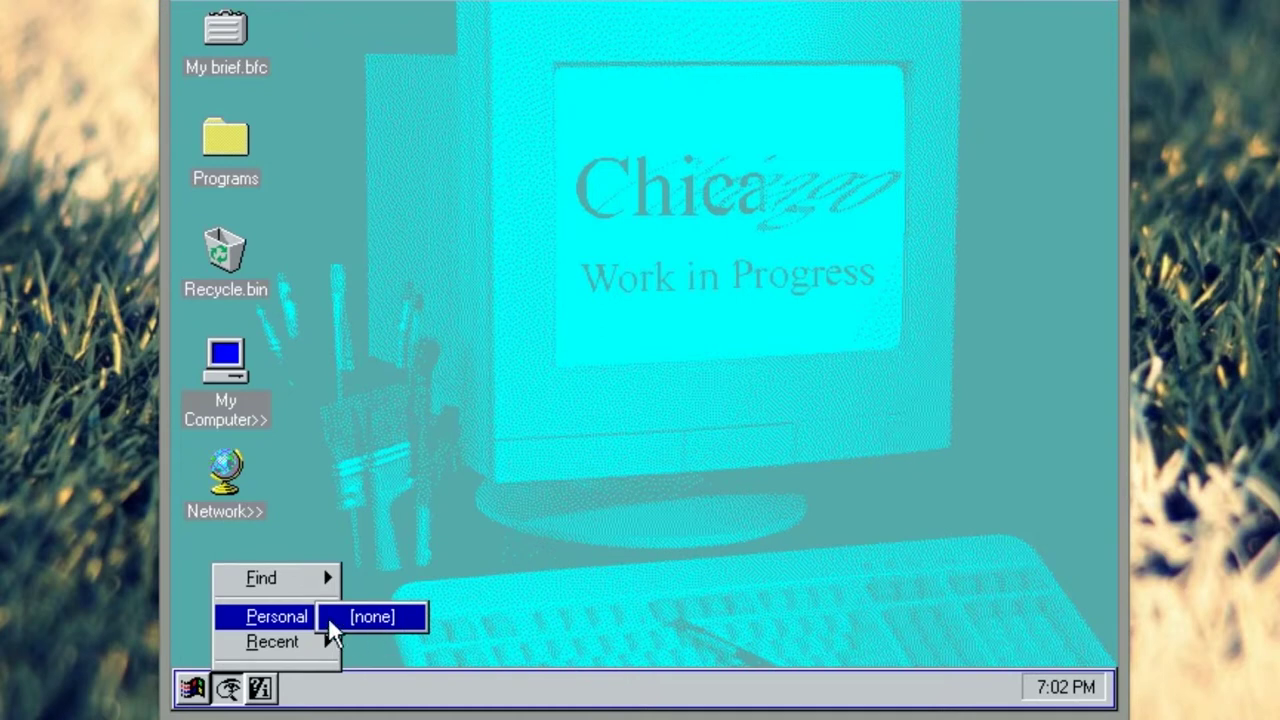
Step: Open the file search window, move it slightly upward, maximize it and minimize it to the taskbar
{"action": "key", "text": "f"}
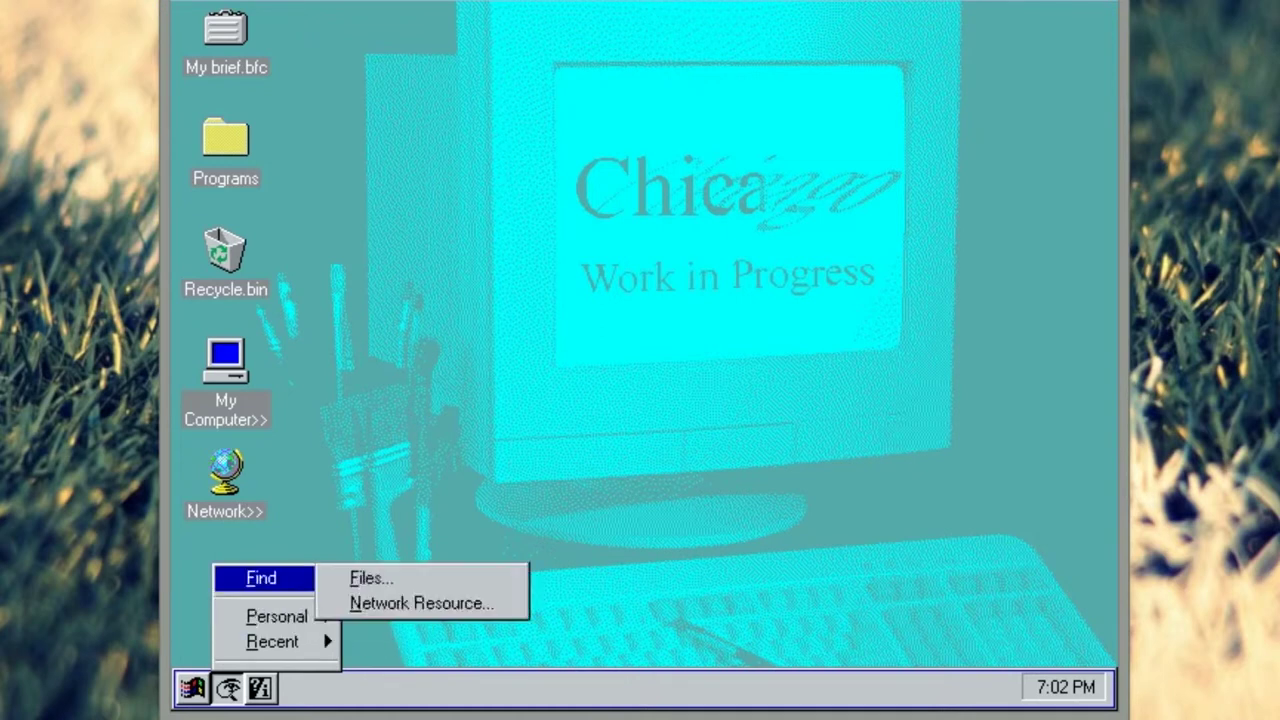
{"action": "left_click", "coordinate": [425, 578]}
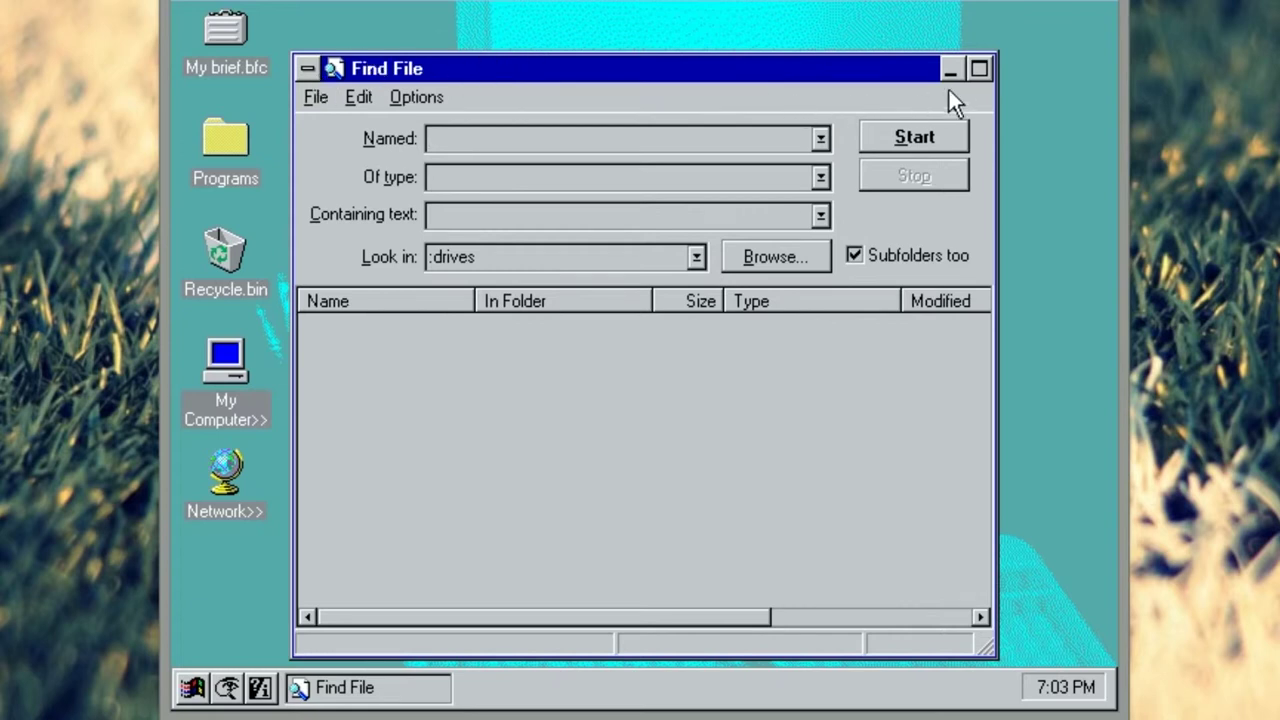
{"action": "left_click_drag", "start_coordinate": [913, 75], "coordinate": [925, 55]}
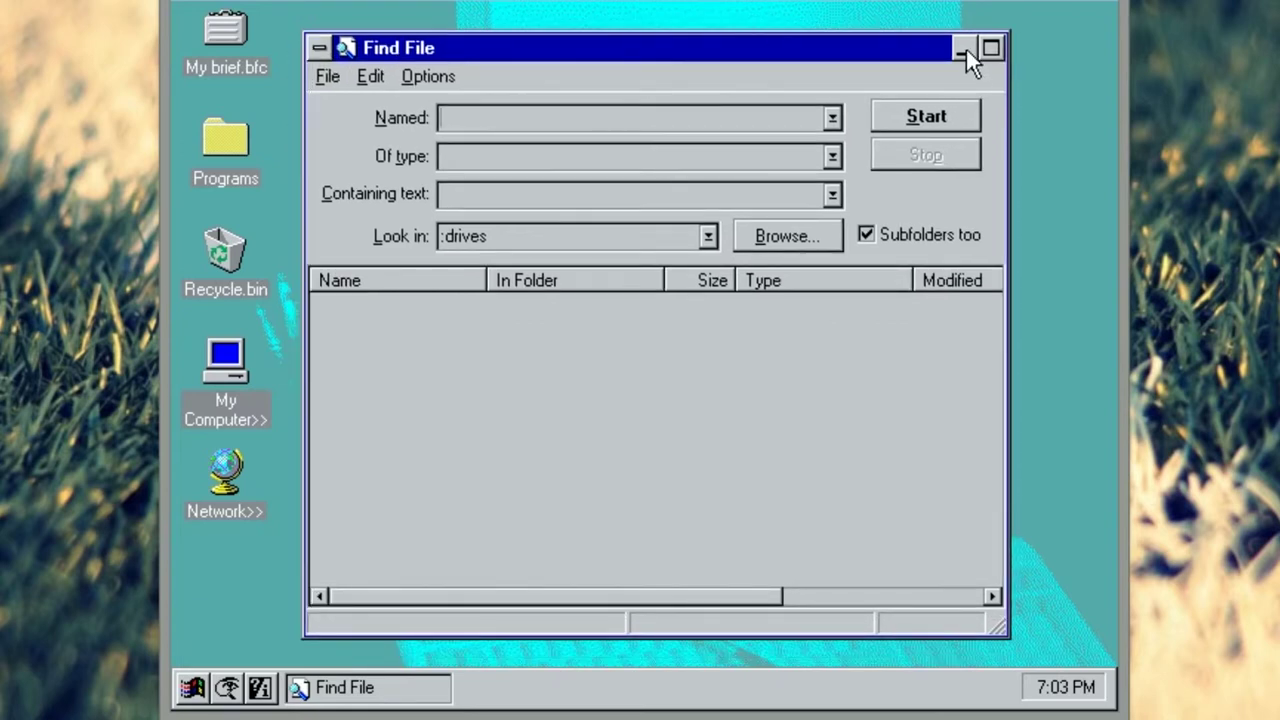
{"action": "left_click", "coordinate": [992, 47]}
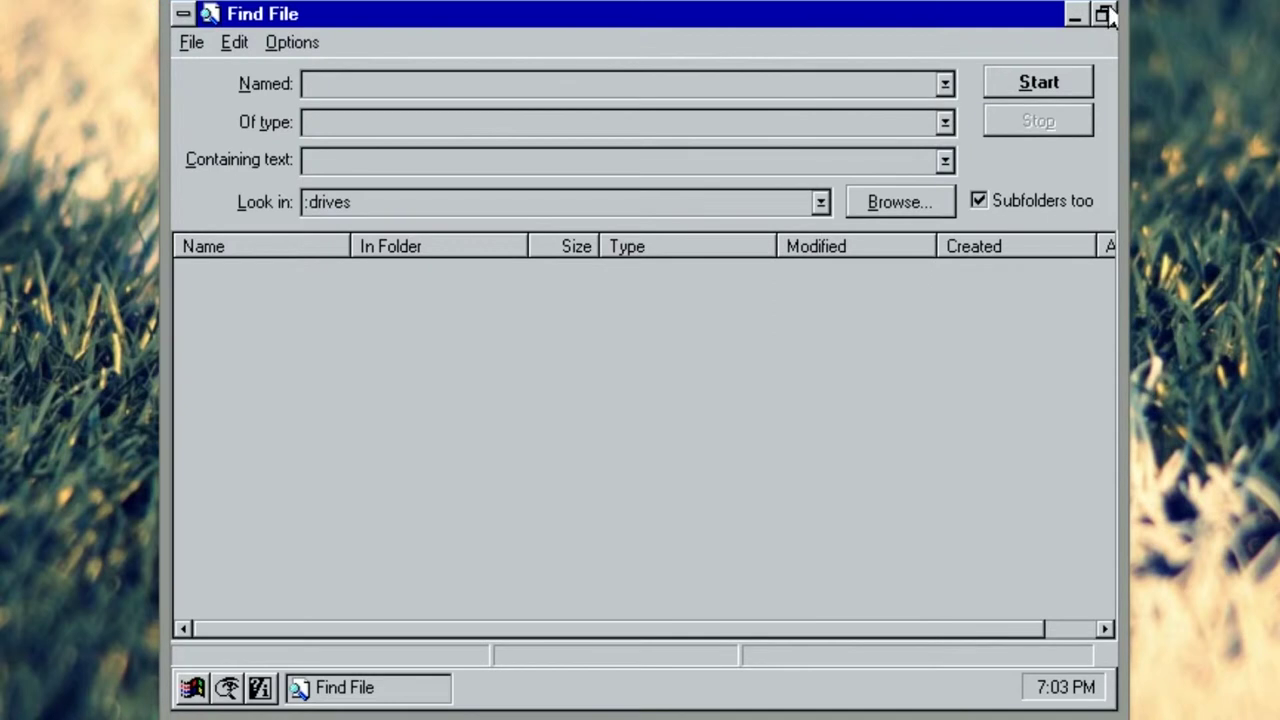
{"action": "left_click", "coordinate": [1074, 11]}
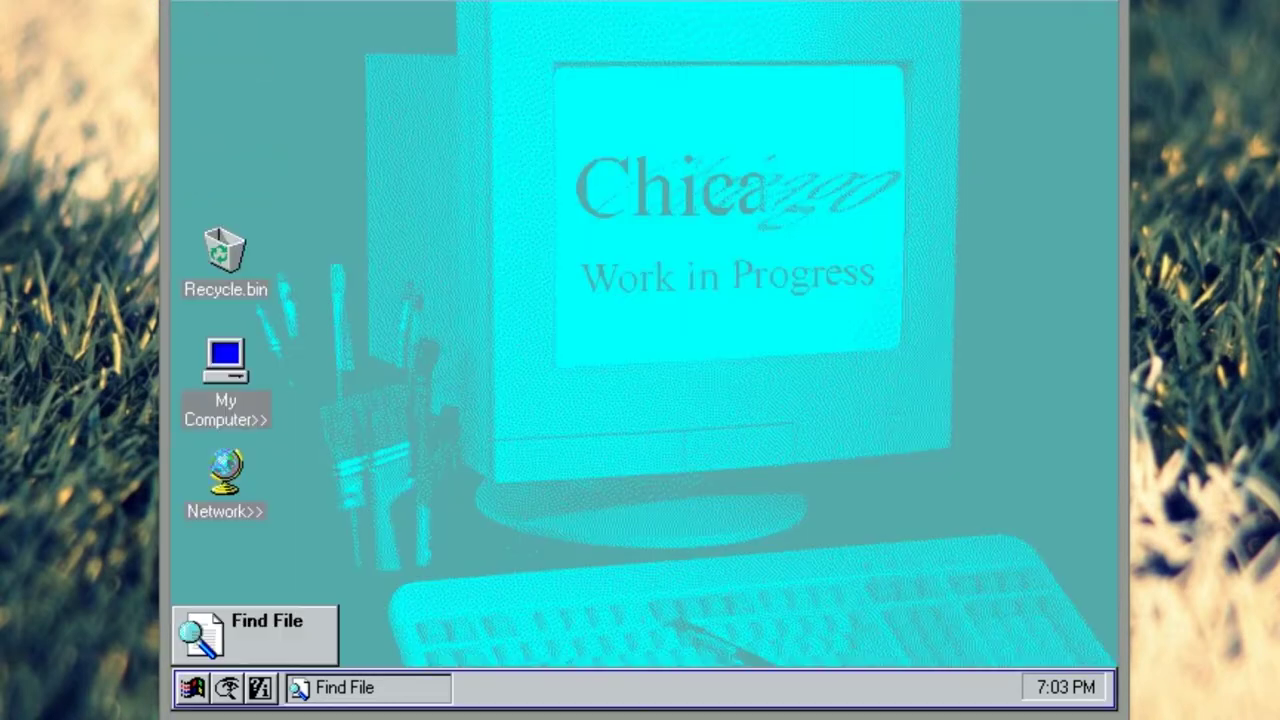
Step: Restore the minimized Find File window, return it from full screen to normal size, and view its window control options
{"action": "left_click", "coordinate": [257, 629]}
{"action": "left_click", "coordinate": [336, 414]}
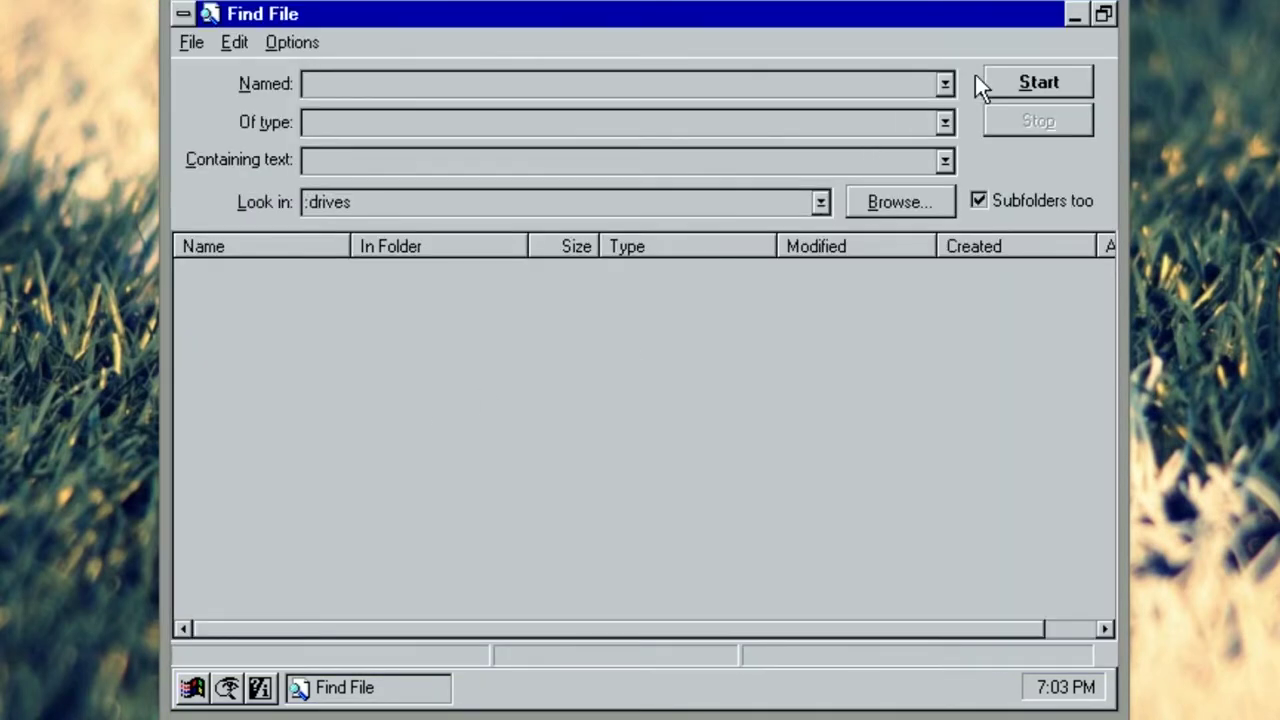
{"action": "left_click", "coordinate": [1104, 14]}
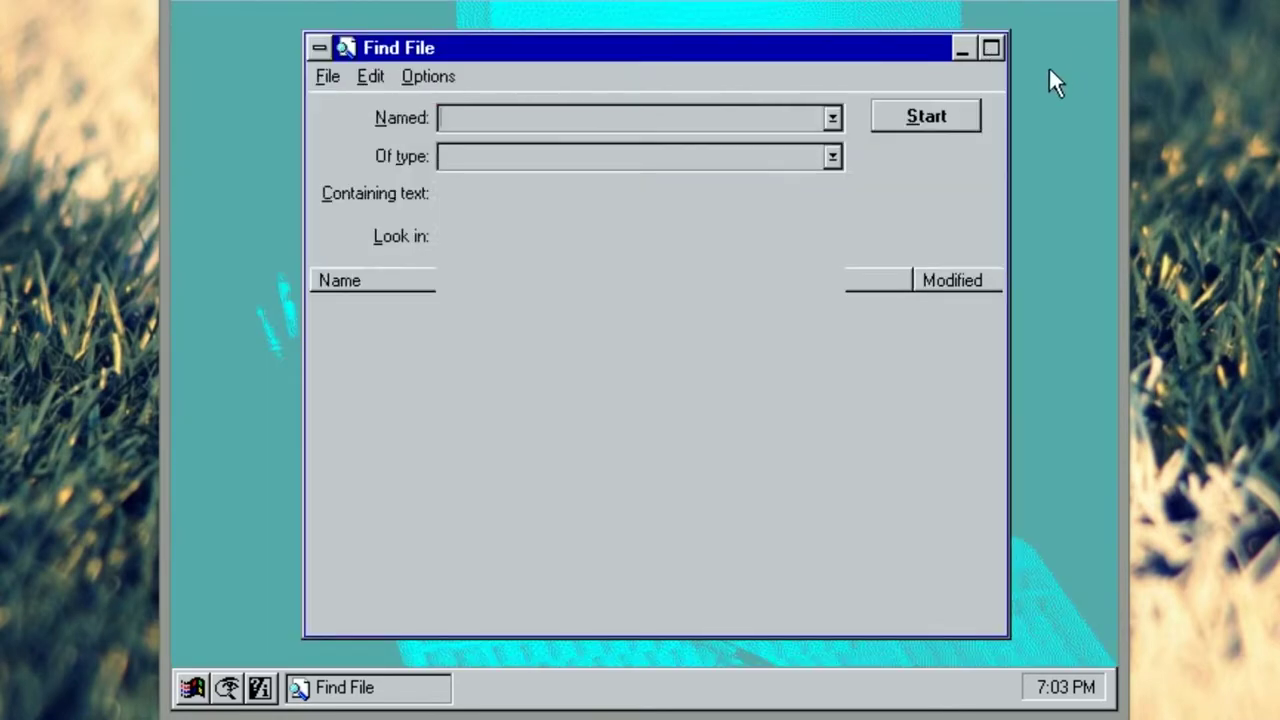
{"action": "left_click", "coordinate": [318, 50]}
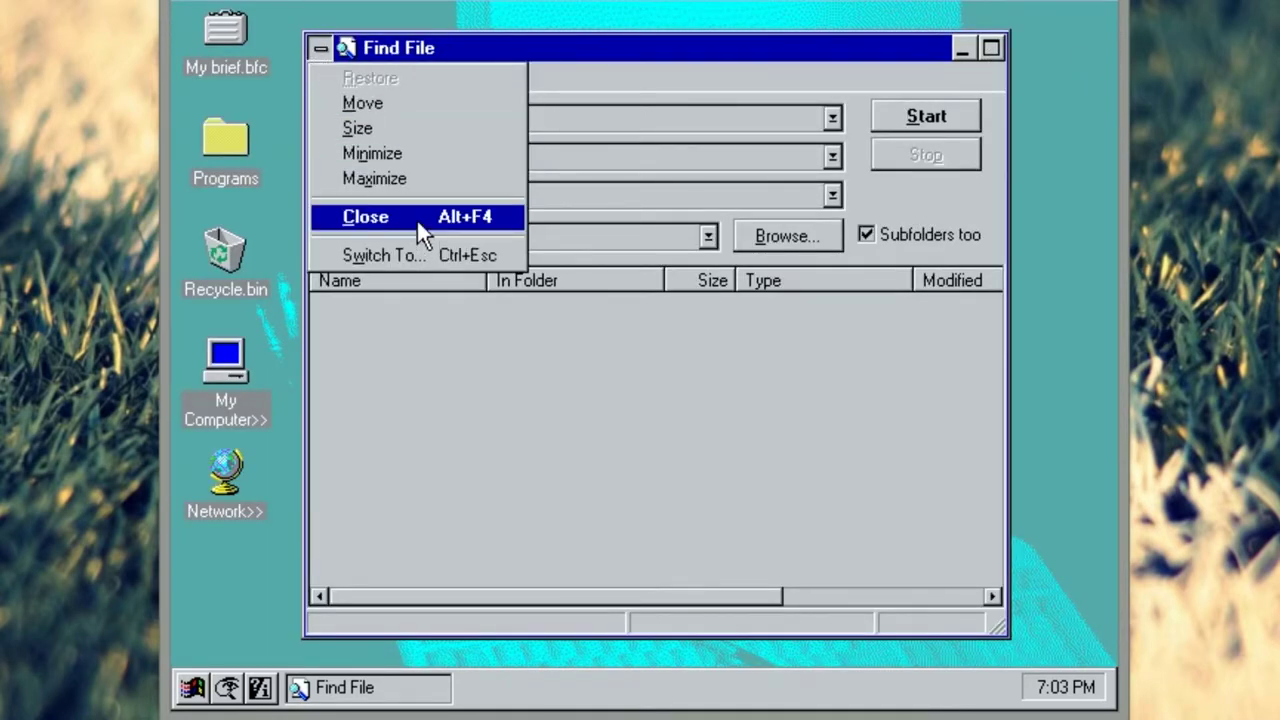
{"action": "left_click", "coordinate": [660, 102]}
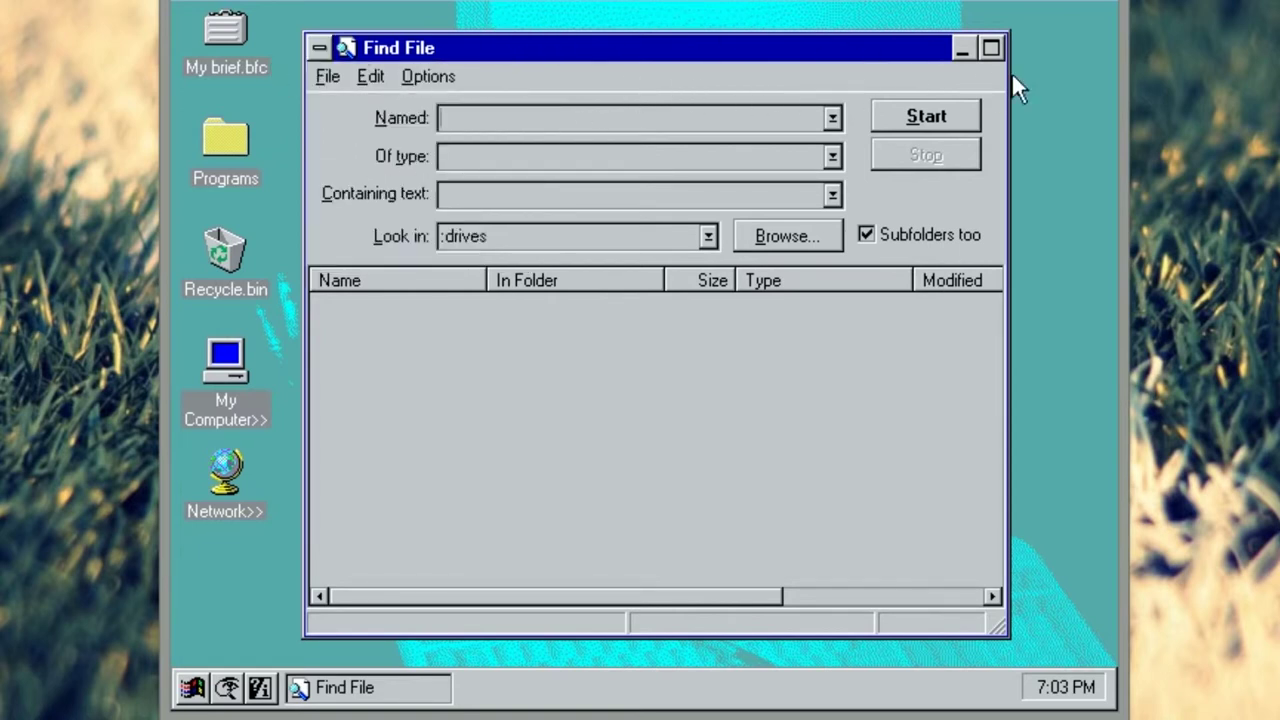
Step: Minimize the Find File window, reopen it from the taskbar and minimize it again
{"action": "left_click", "coordinate": [485, 117]}
{"action": "left_click", "coordinate": [962, 48]}
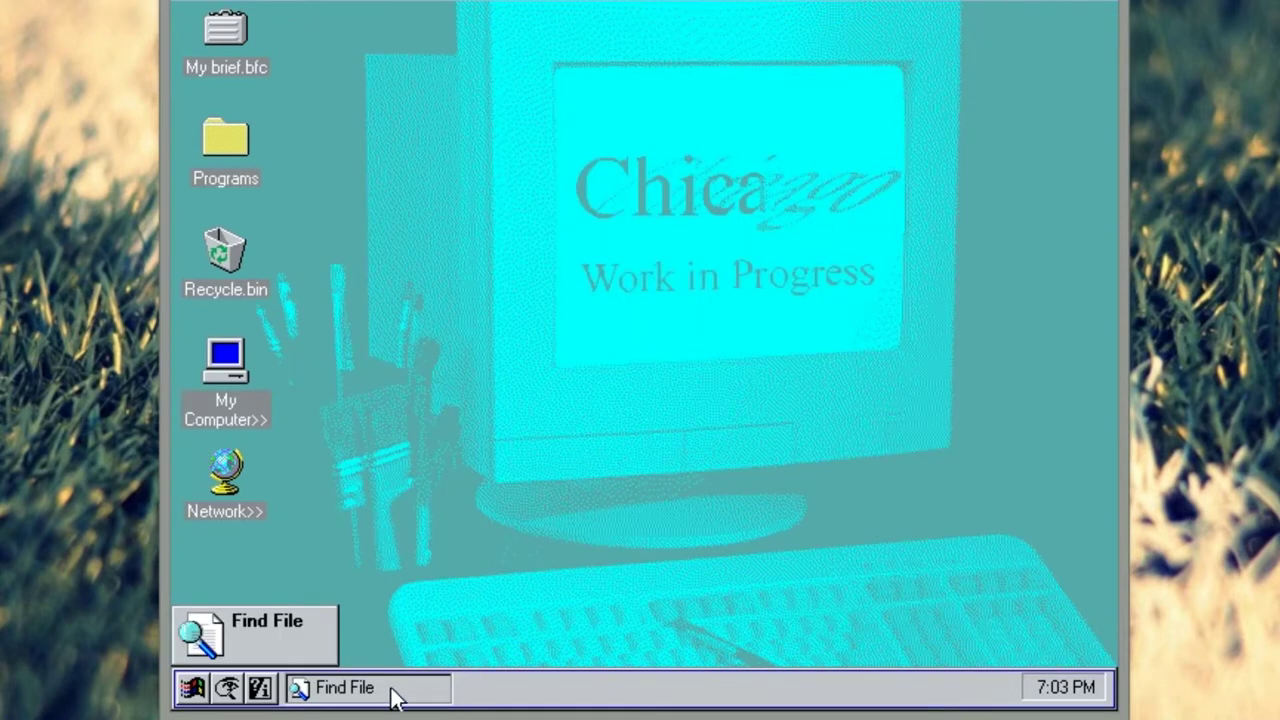
{"action": "left_click", "coordinate": [336, 692]}
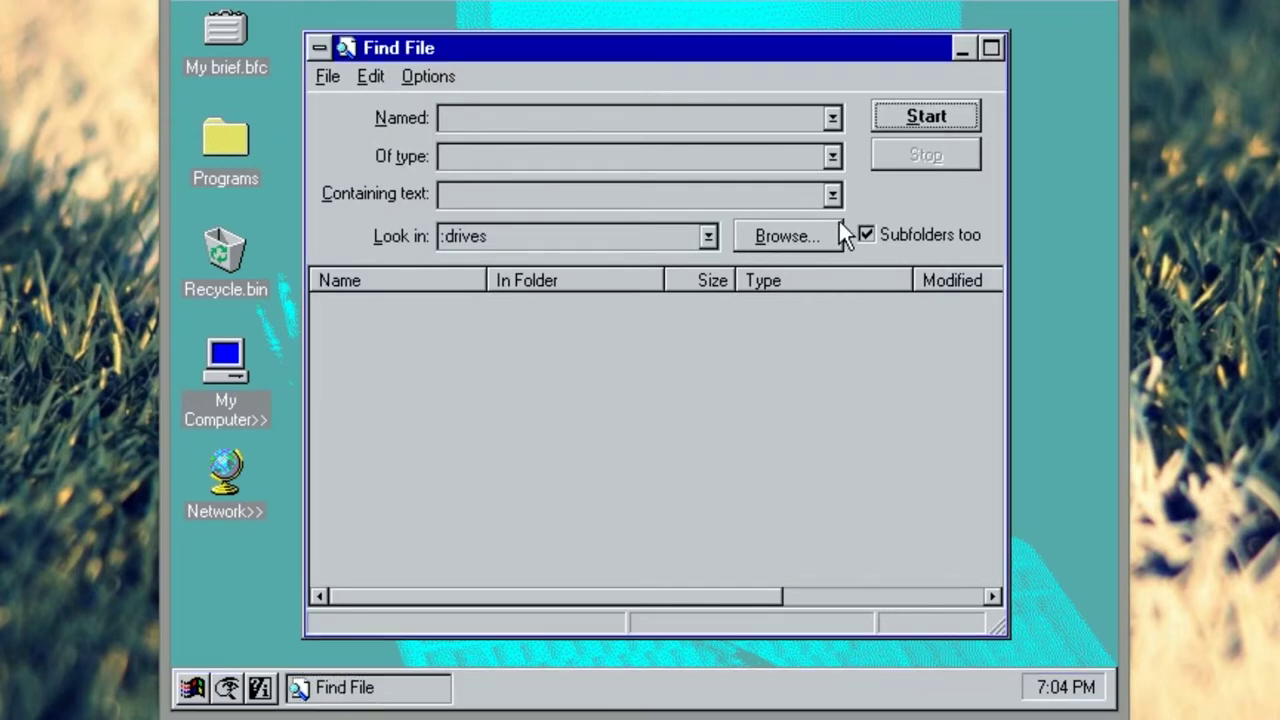
{"action": "left_click", "coordinate": [962, 48]}
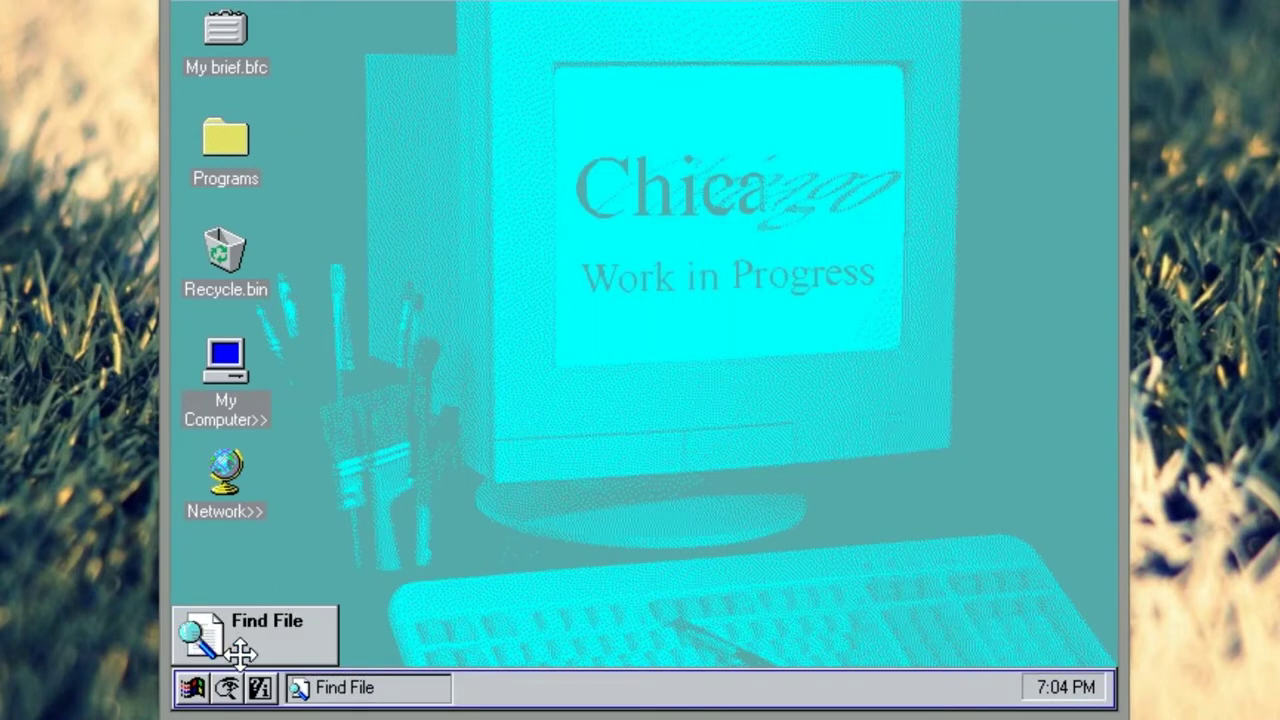
Step: Move the minimized Find File tile onto the monitor picture in the wallpaper and restore the window from the tile
{"action": "left_click_drag", "start_coordinate": [262, 628], "coordinate": [711, 211]}
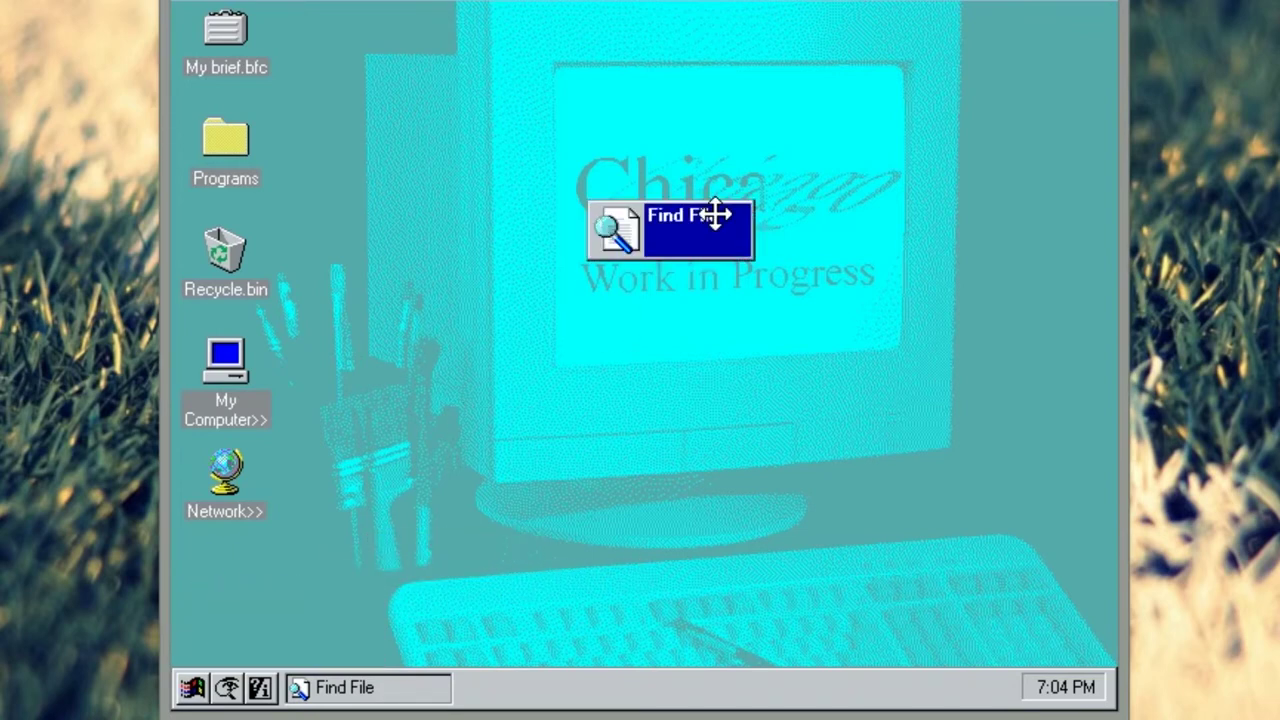
{"action": "left_click", "coordinate": [698, 302]}
{"action": "left_click", "coordinate": [677, 208]}
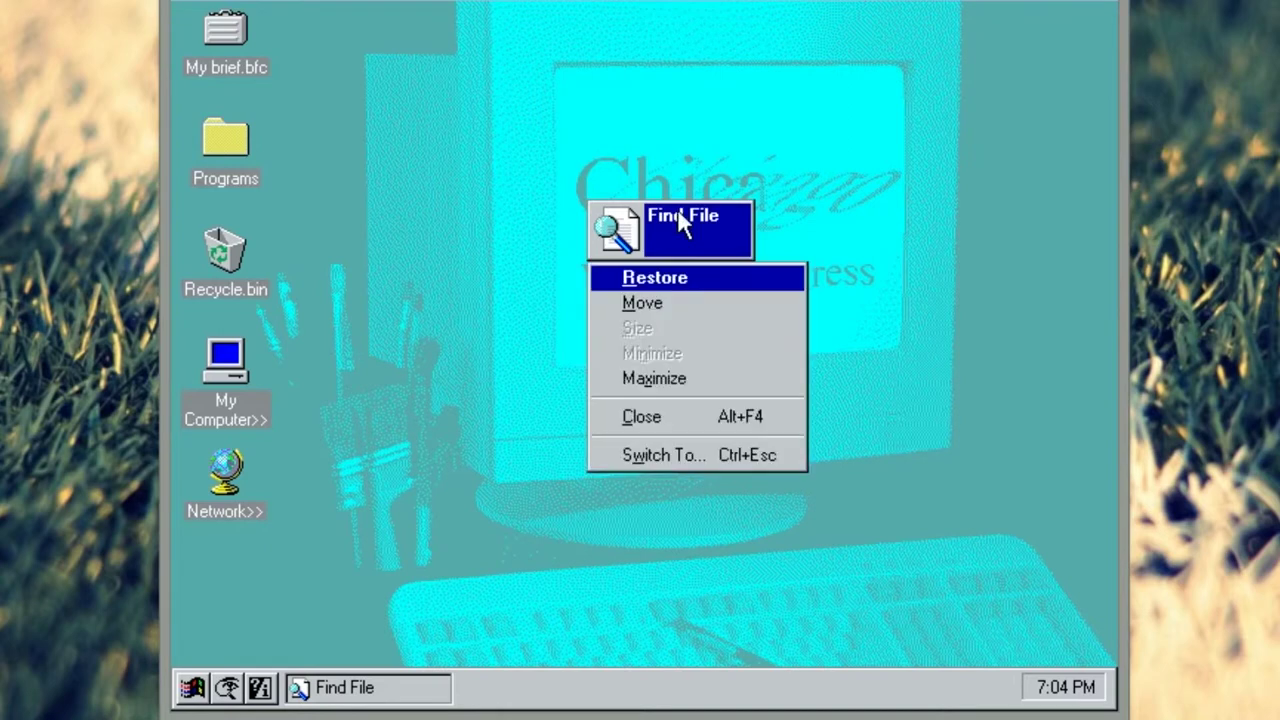
{"action": "left_click", "coordinate": [704, 277]}
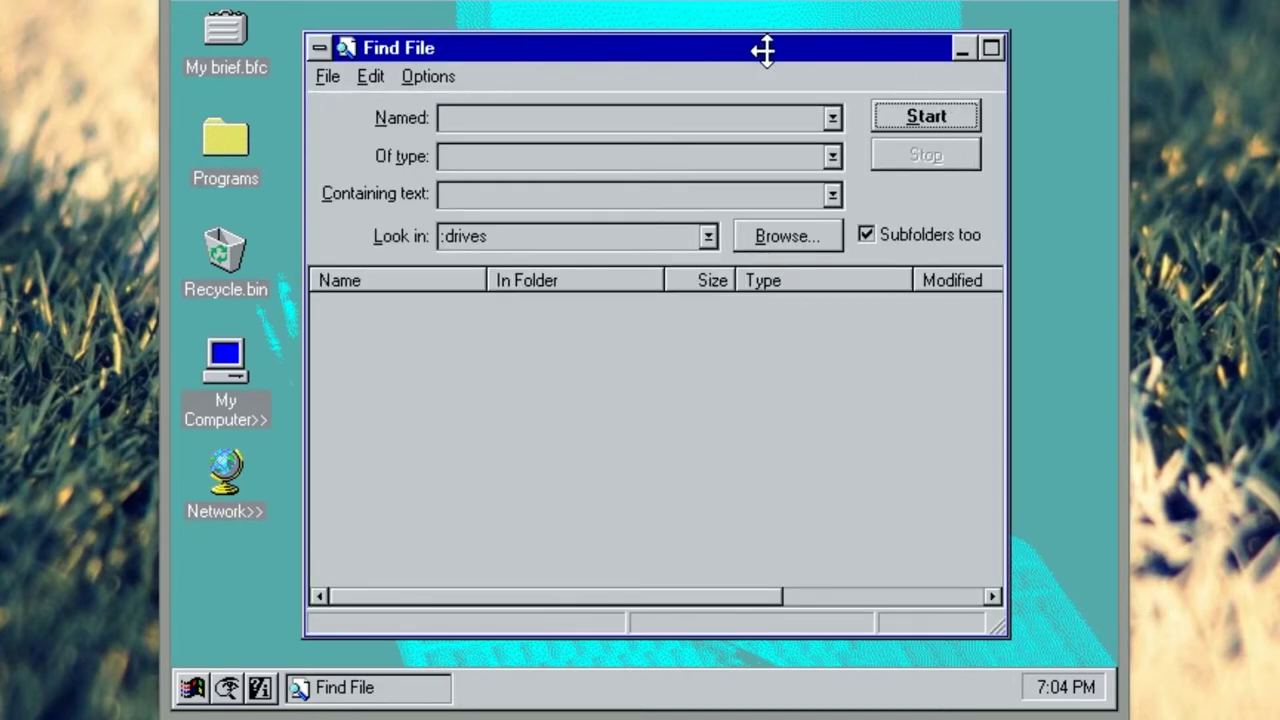
Step: Minimize the Find File window and place its tile in the desktop's lower-left corner, directly above the taskbar
{"action": "left_click", "coordinate": [962, 48]}
{"action": "left_click_drag", "start_coordinate": [786, 206], "coordinate": [774, 251]}
{"action": "left_click_drag", "start_coordinate": [614, 287], "coordinate": [214, 568]}
{"action": "left_click", "coordinate": [400, 697]}
{"action": "left_click", "coordinate": [321, 52]}
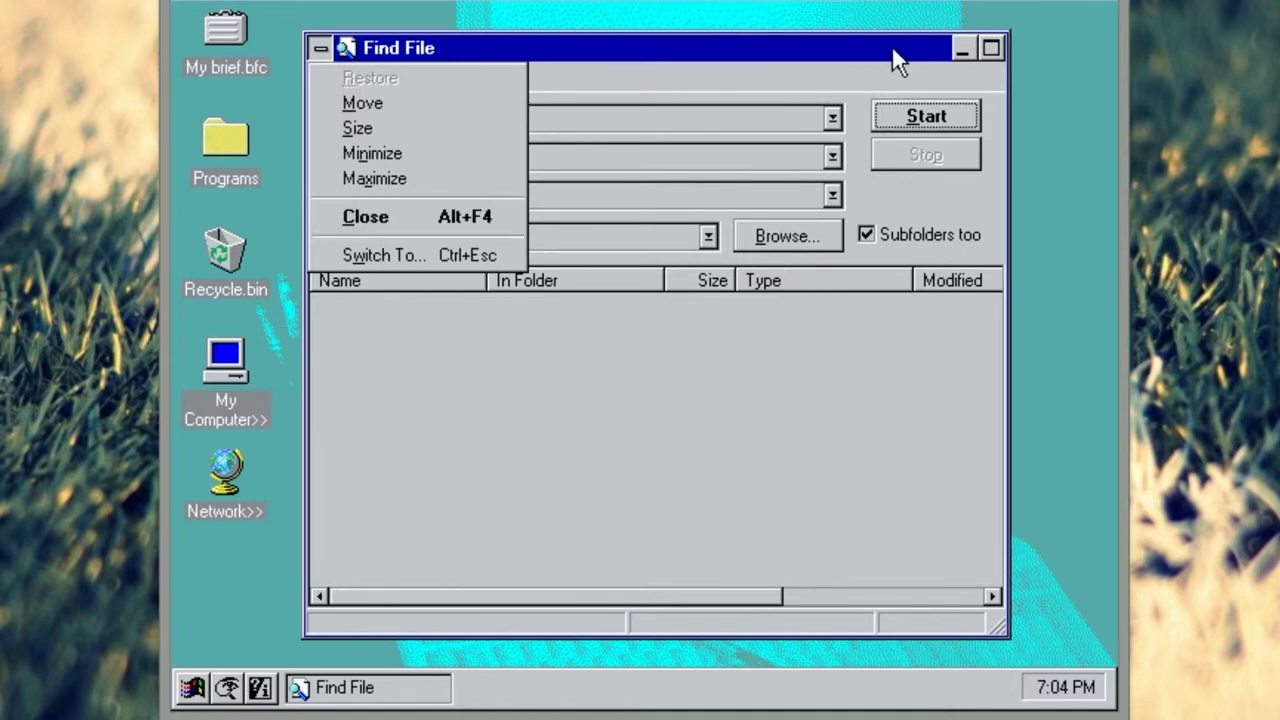
{"action": "key", "text": "n"}
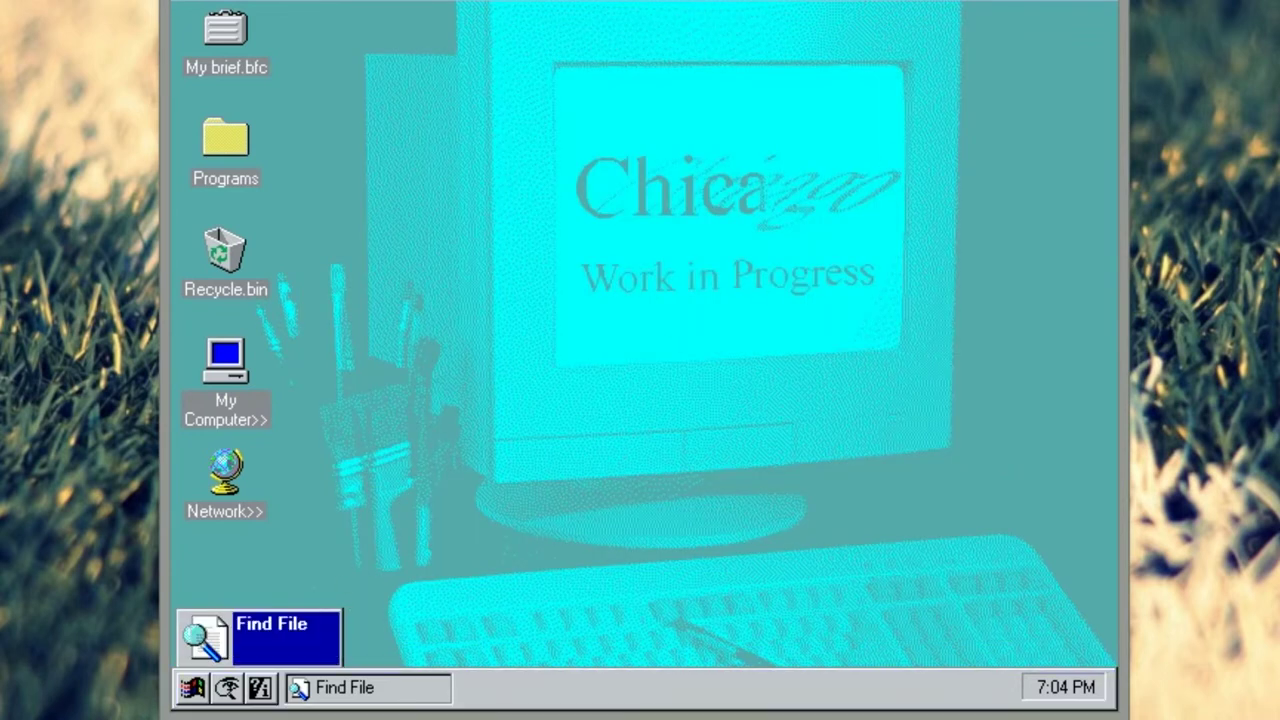
{"action": "left_click_drag", "start_coordinate": [300, 610], "coordinate": [310, 648]}
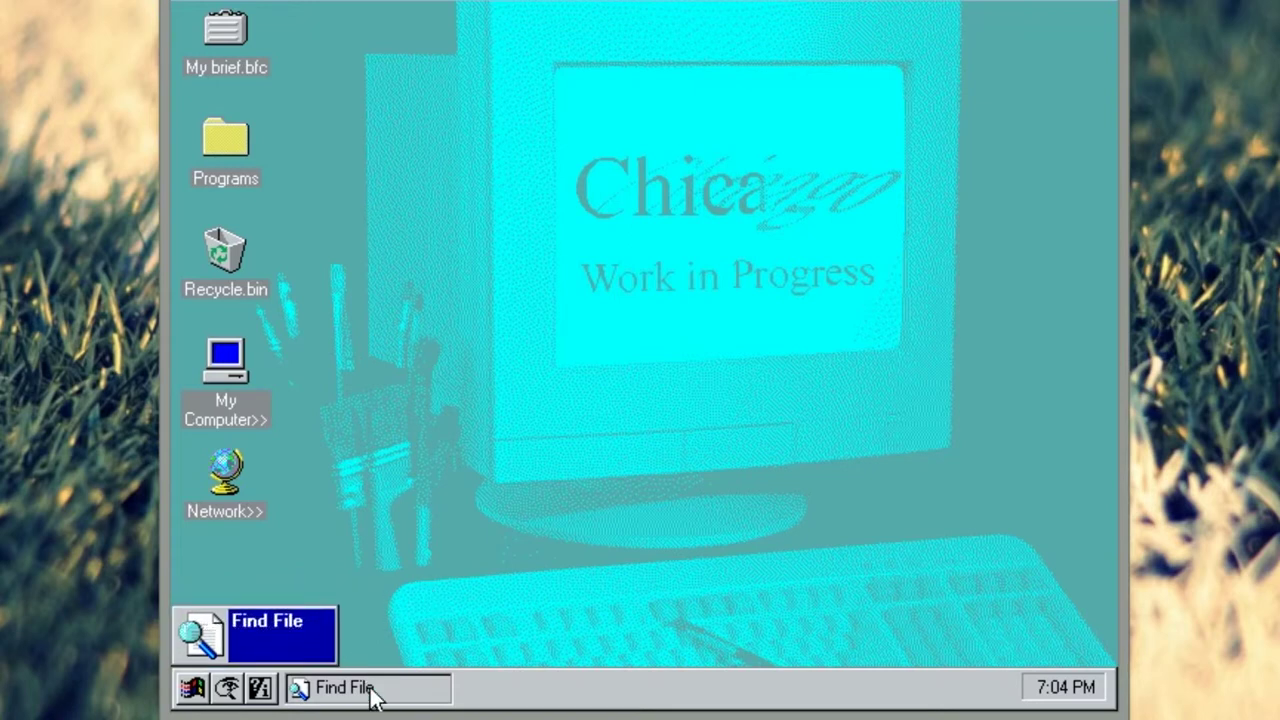
Step: Restore the Find File window from its minimized tile and close it
{"action": "left_click", "coordinate": [462, 643]}
{"action": "left_click", "coordinate": [200, 636]}
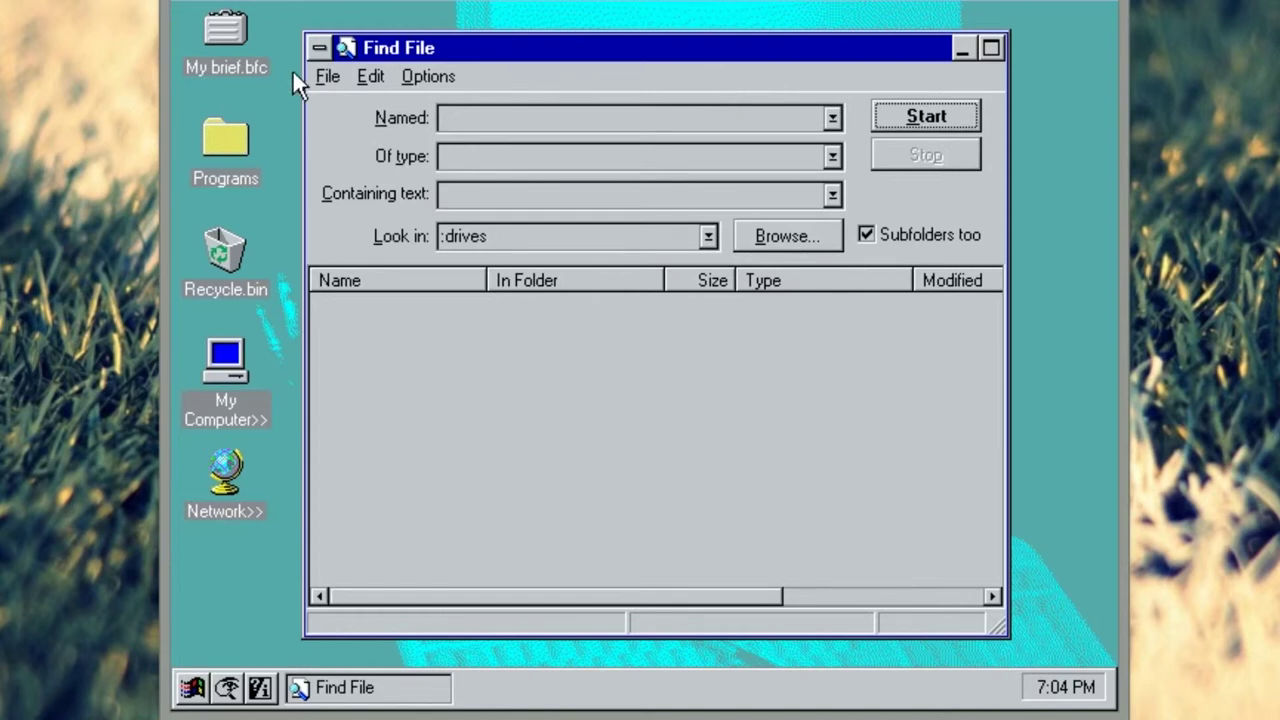
{"action": "left_click", "coordinate": [318, 47]}
{"action": "left_click", "coordinate": [369, 155]}
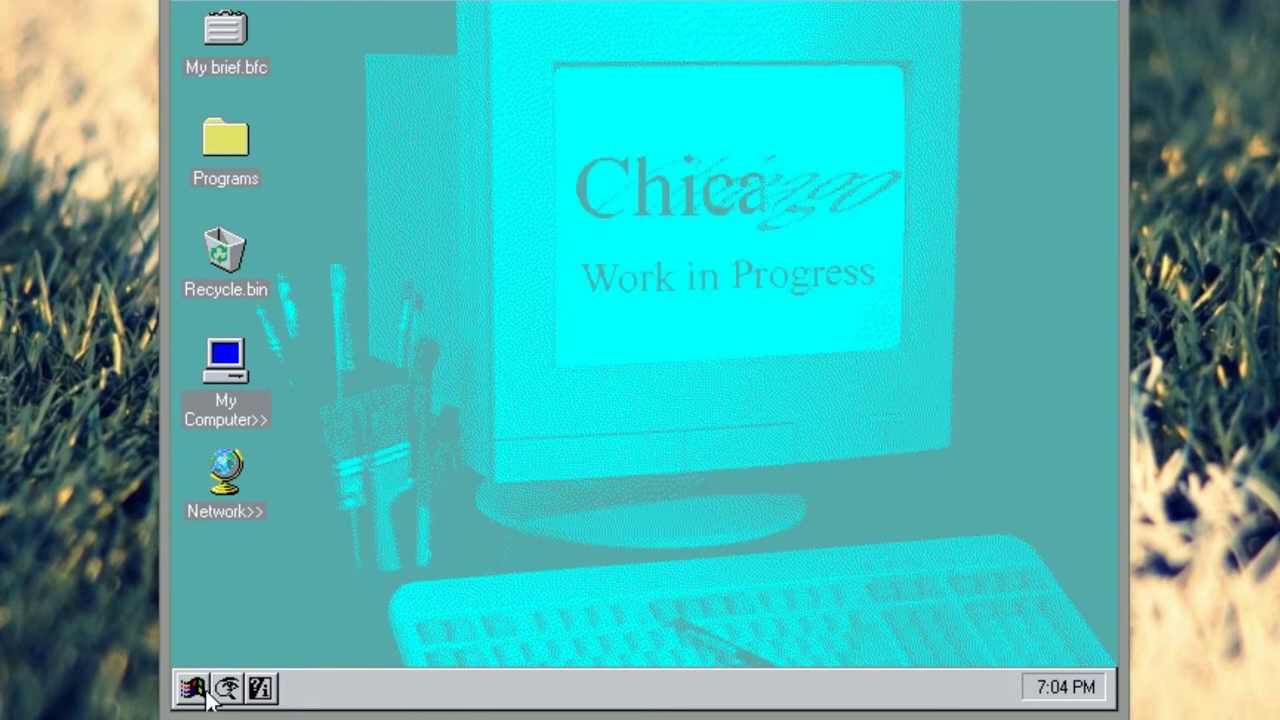
Step: Open Chicago Help, look through index entries such as "animation, changing size of" and the Contents topics, and close it
{"action": "left_click", "coordinate": [257, 688]}
{"action": "left_click", "coordinate": [263, 690]}
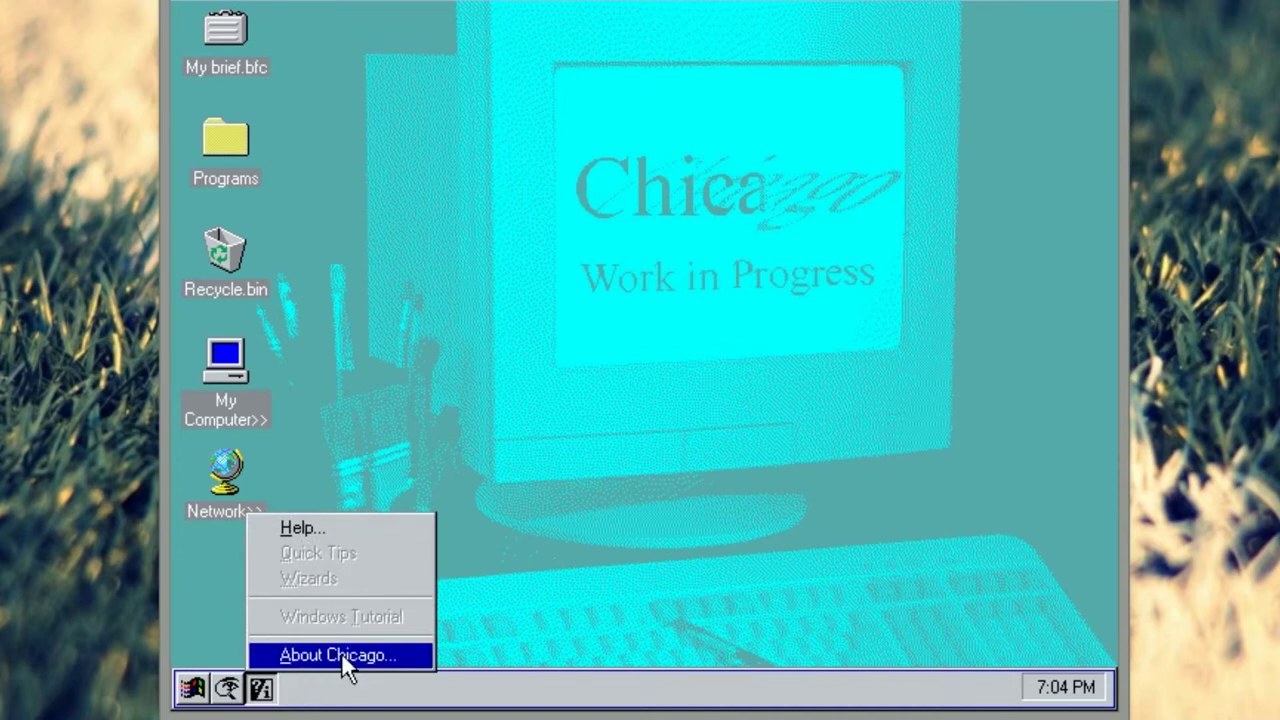
{"action": "left_click", "coordinate": [295, 528]}
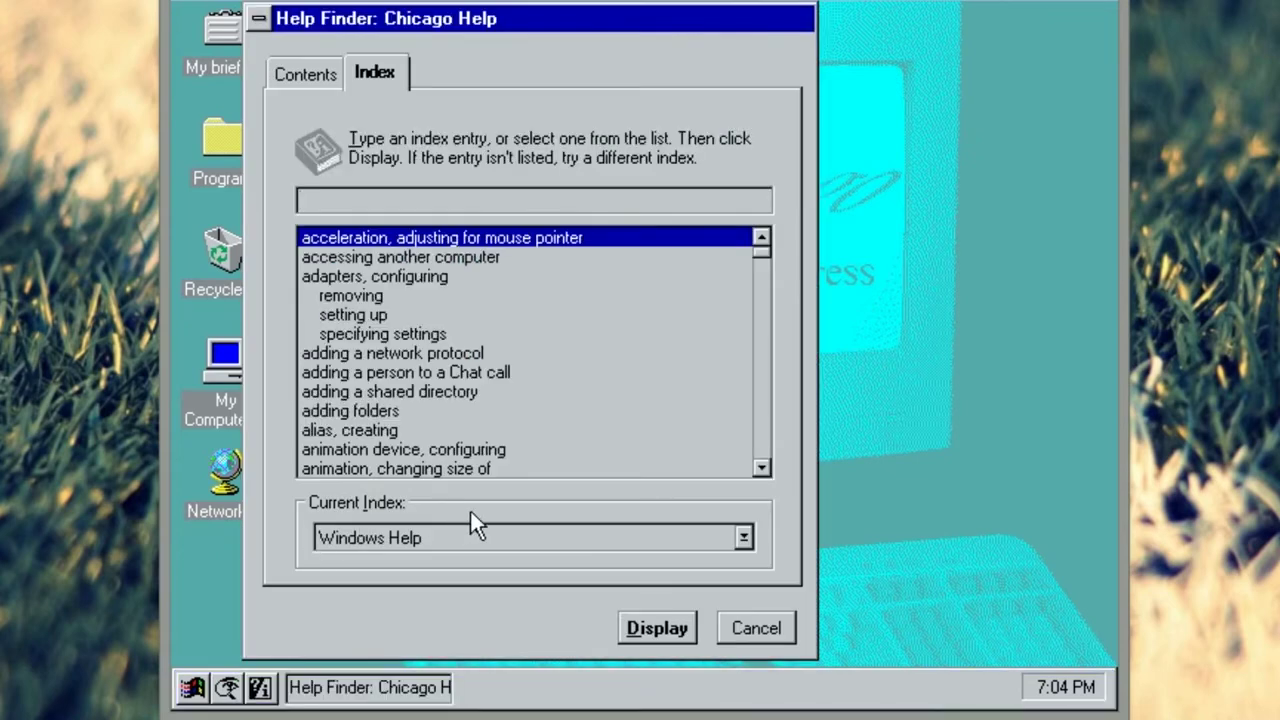
{"action": "left_click", "coordinate": [352, 314]}
{"action": "left_click", "coordinate": [360, 392]}
{"action": "left_click", "coordinate": [359, 468]}
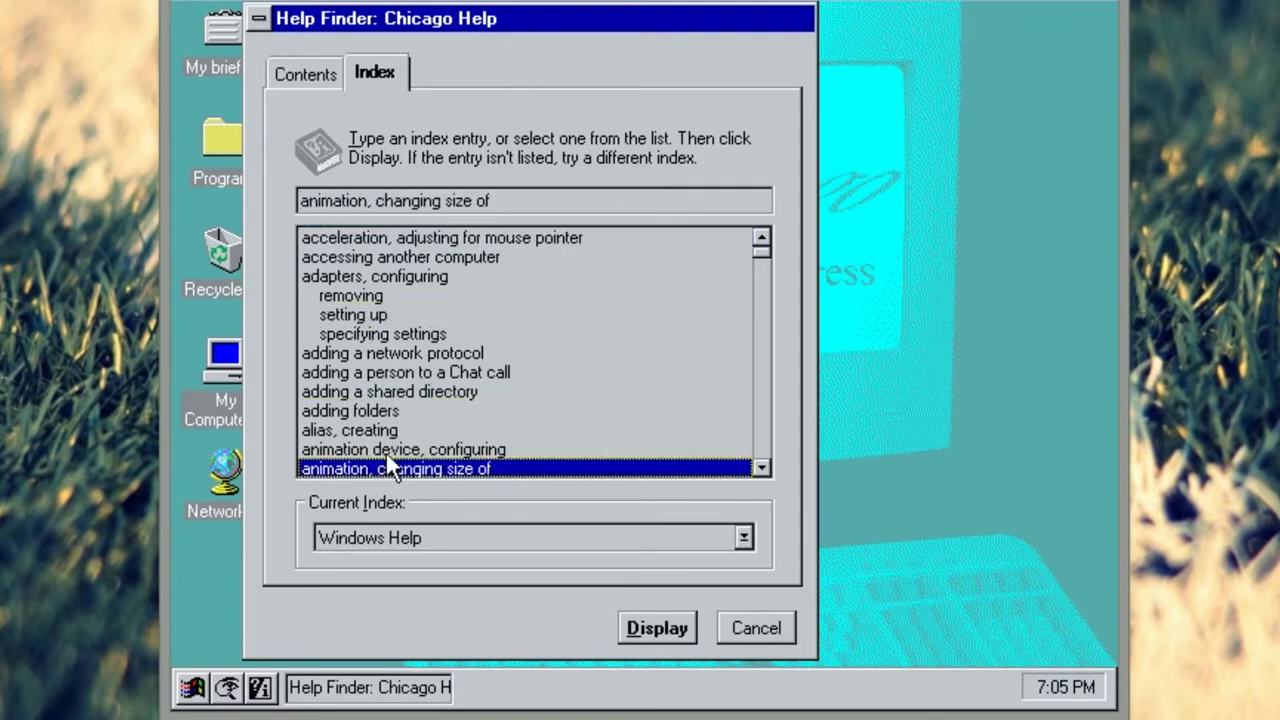
{"action": "left_click", "coordinate": [332, 84]}
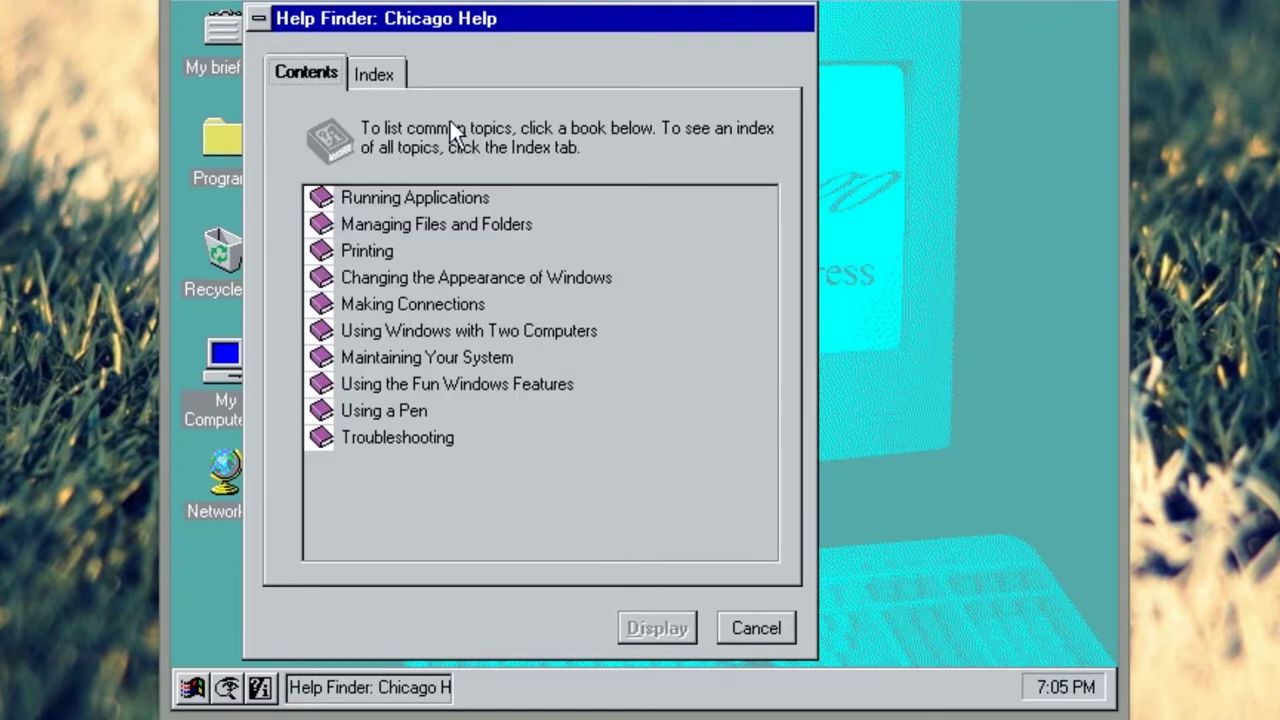
{"action": "left_click", "coordinate": [748, 632]}
Step: View the About Chicago version information, move the dialog toward the middle of the desktop, and close it
{"action": "left_click", "coordinate": [260, 687]}
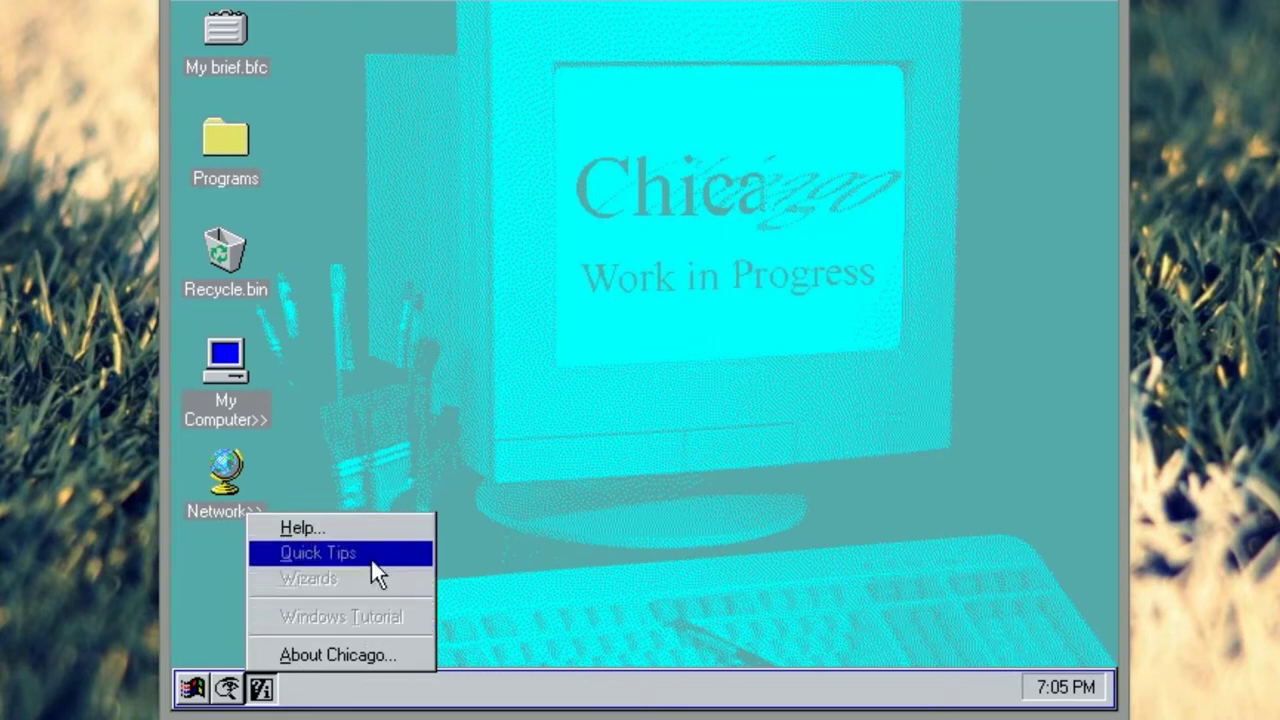
{"action": "left_click", "coordinate": [353, 656]}
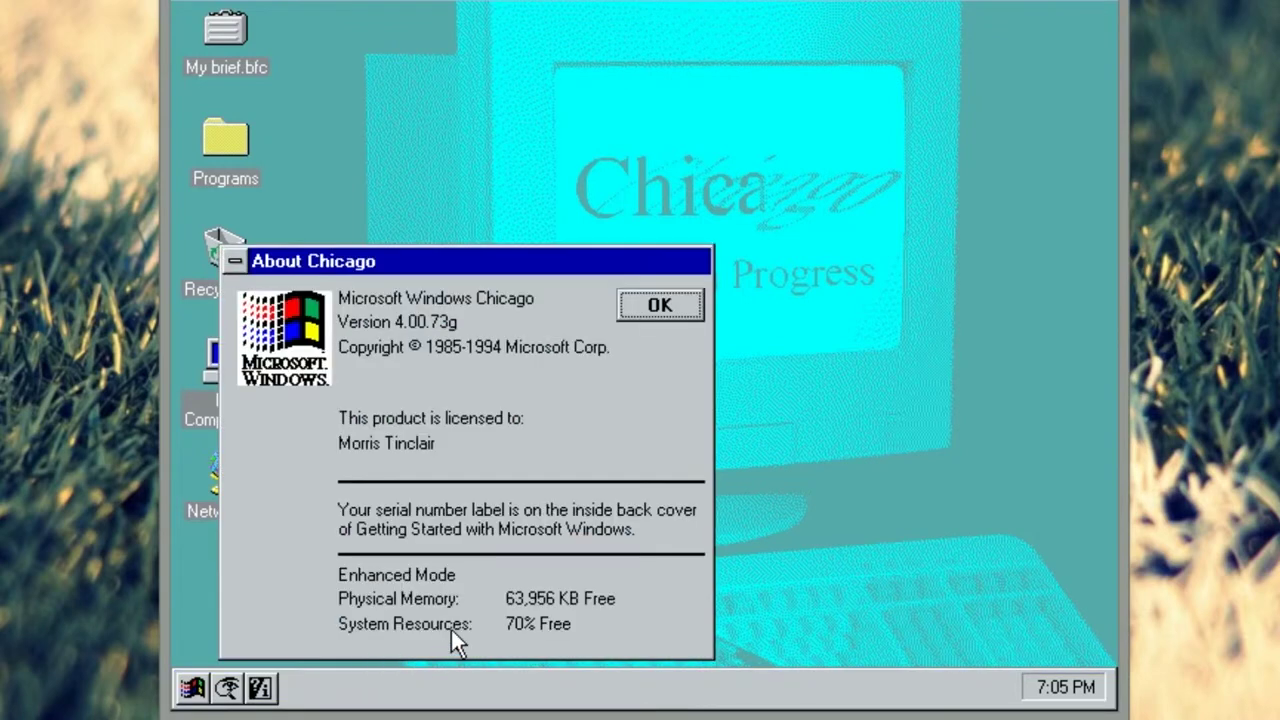
{"action": "left_click_drag", "start_coordinate": [534, 258], "coordinate": [688, 168]}
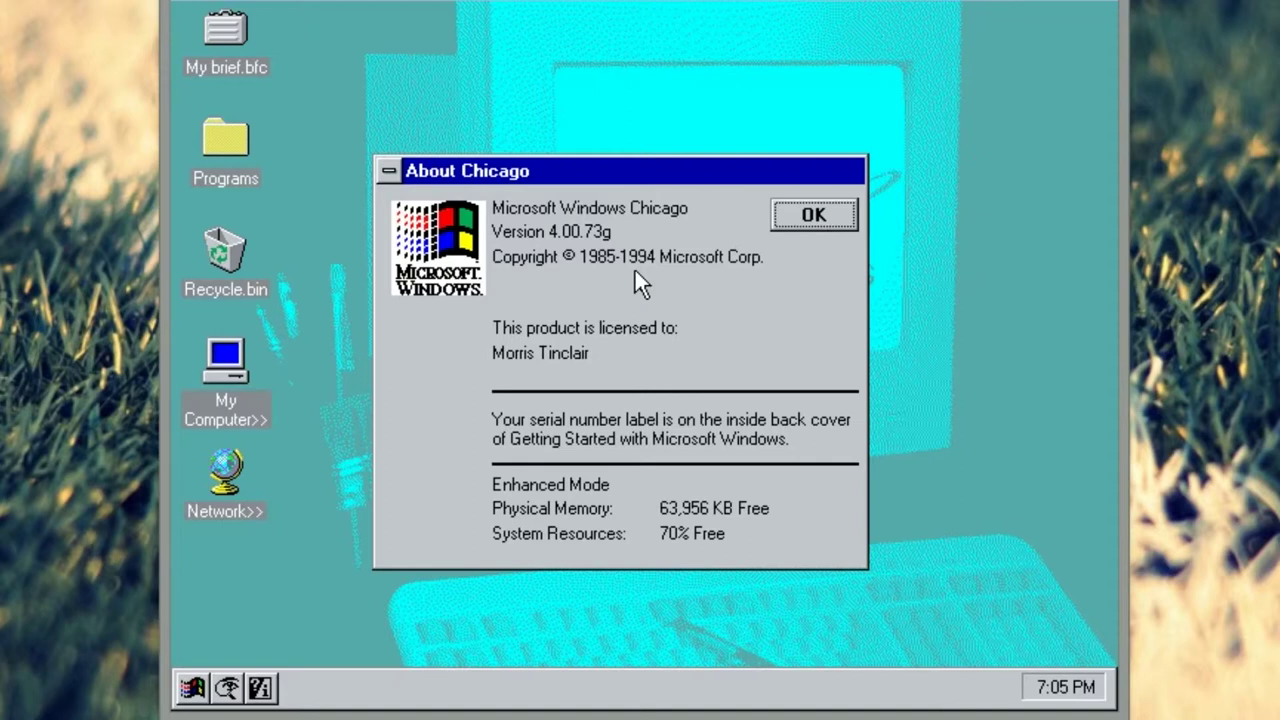
{"action": "left_click", "coordinate": [846, 208]}
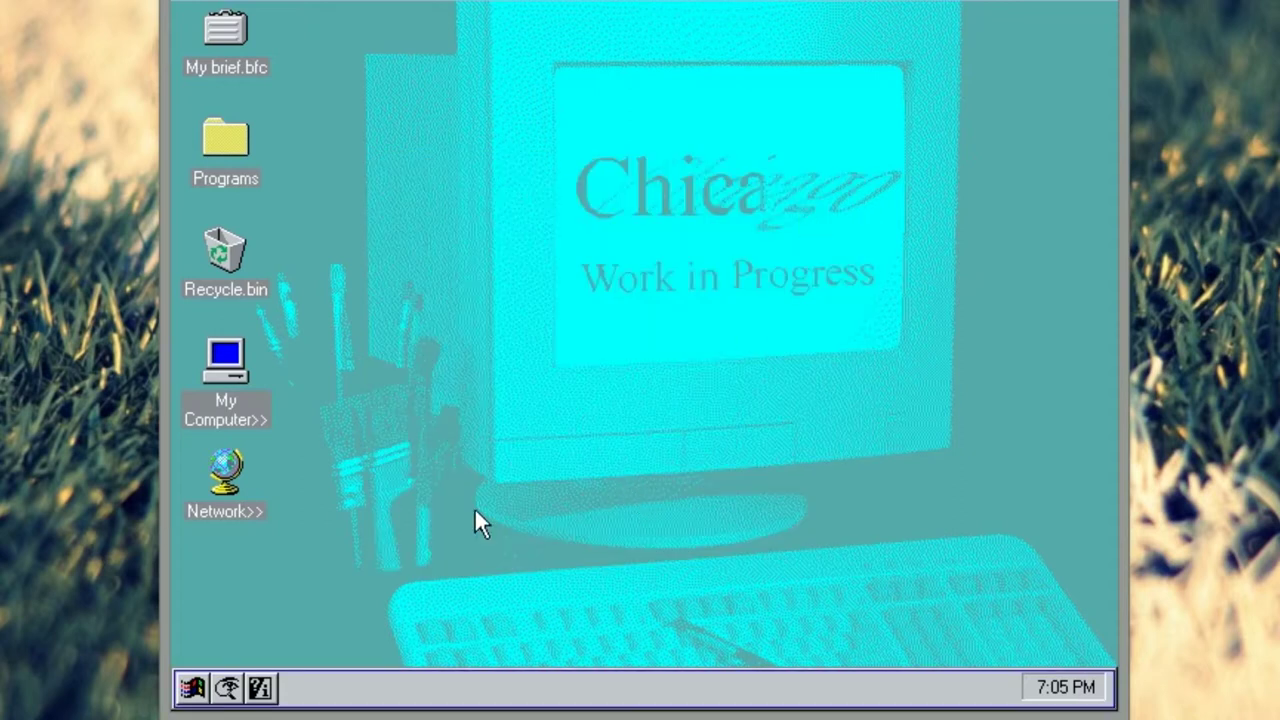
Step: Open the Task List, examine its Programs, Windows and File commands, and close the Tasks window
{"action": "left_click", "coordinate": [191, 696]}
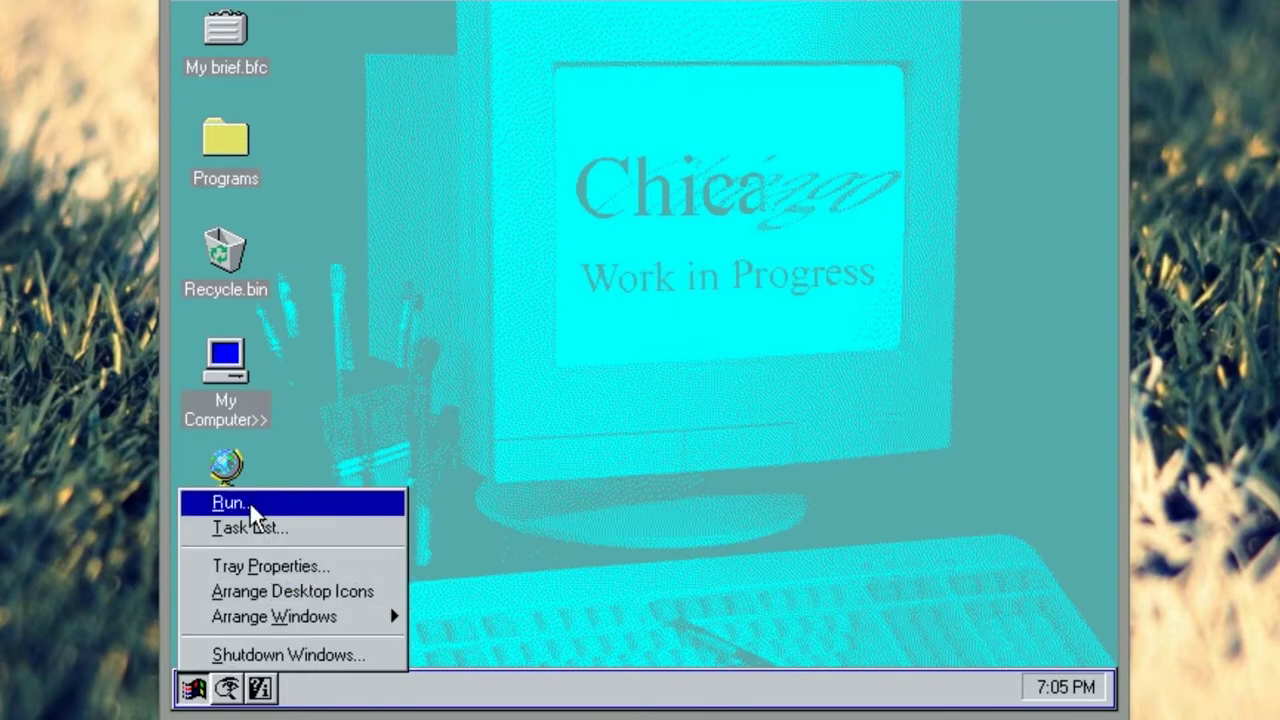
{"action": "left_click", "coordinate": [299, 535]}
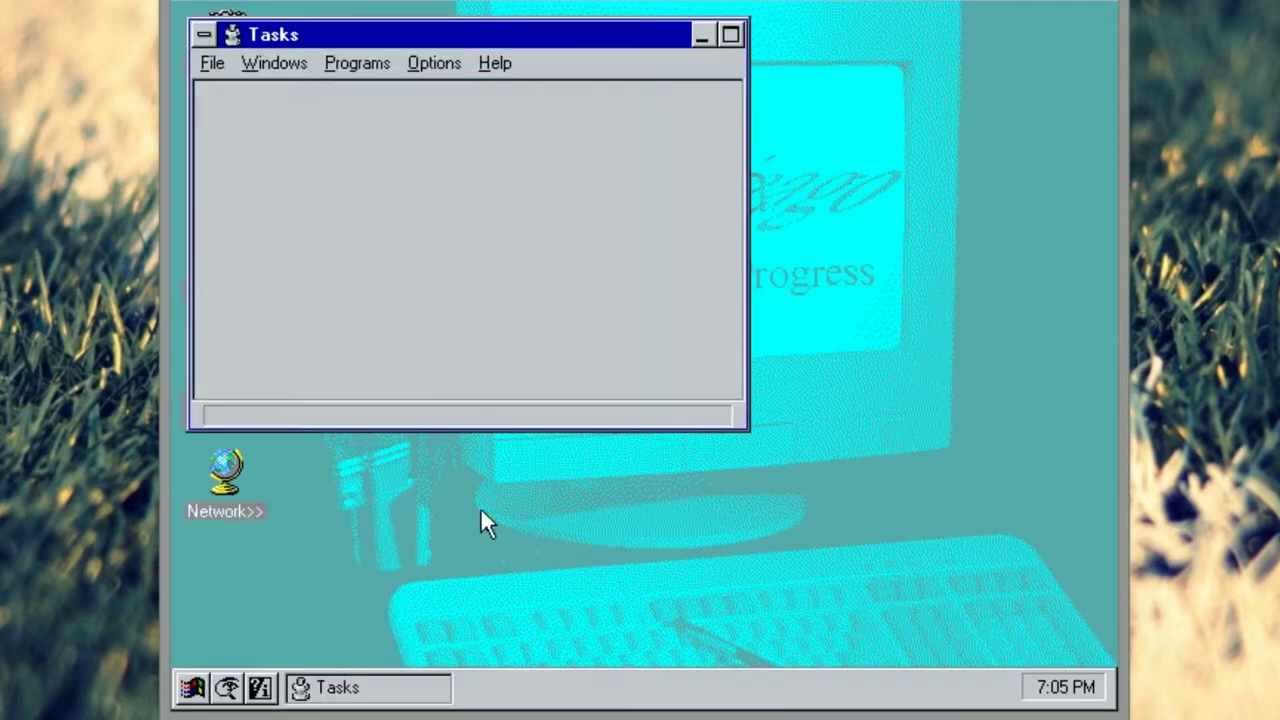
{"action": "left_click", "coordinate": [352, 65]}
{"action": "left_click", "coordinate": [268, 60]}
{"action": "left_click", "coordinate": [215, 63]}
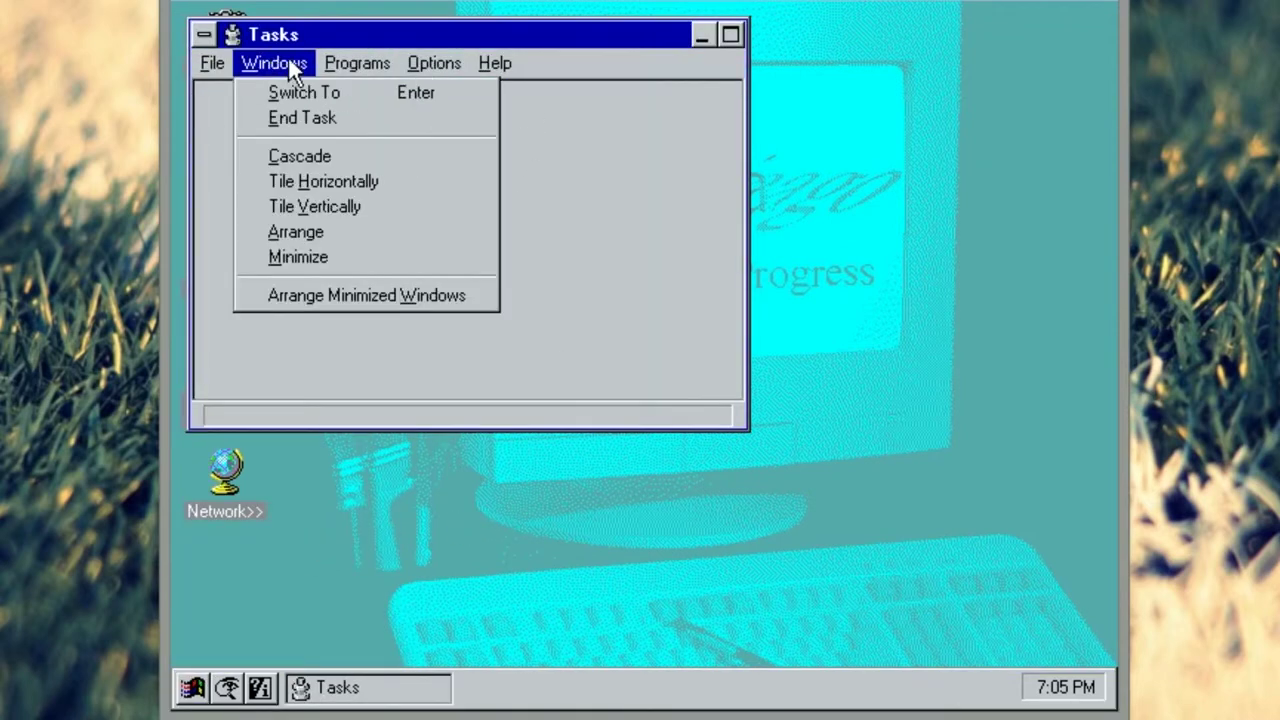
{"action": "left_click", "coordinate": [285, 62]}
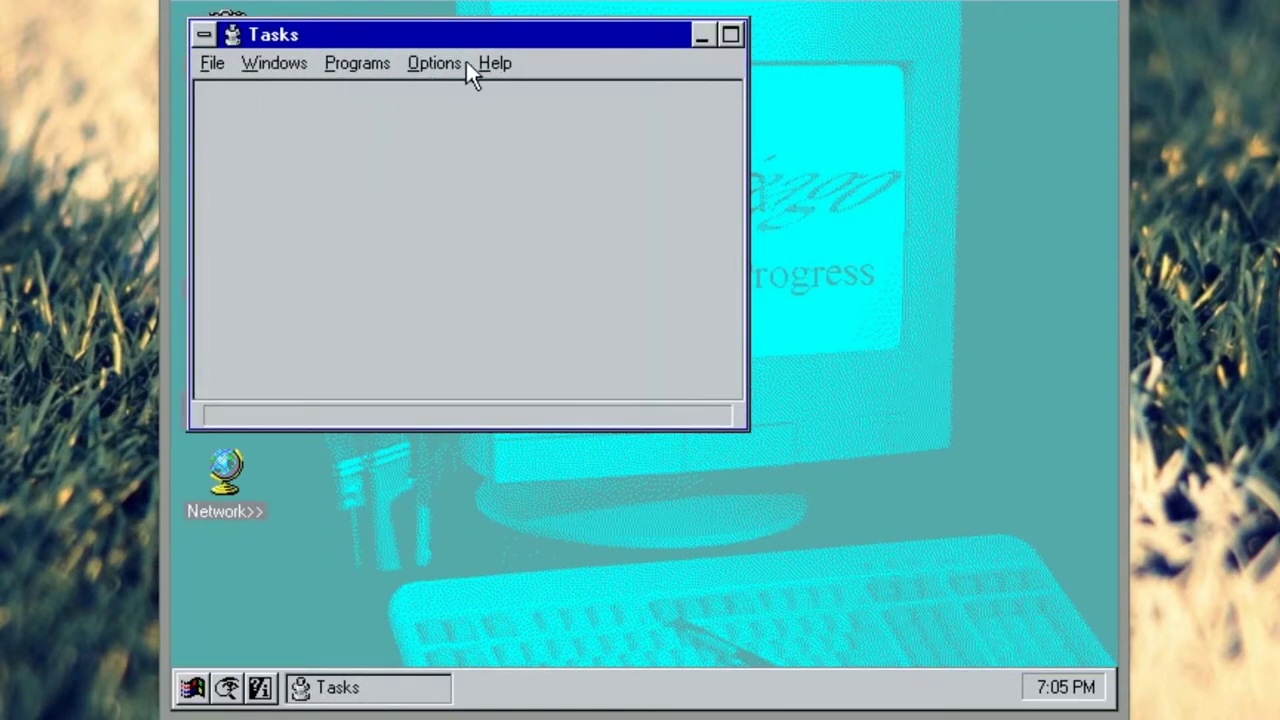
{"action": "left_click", "coordinate": [203, 35]}
{"action": "left_click", "coordinate": [232, 203]}
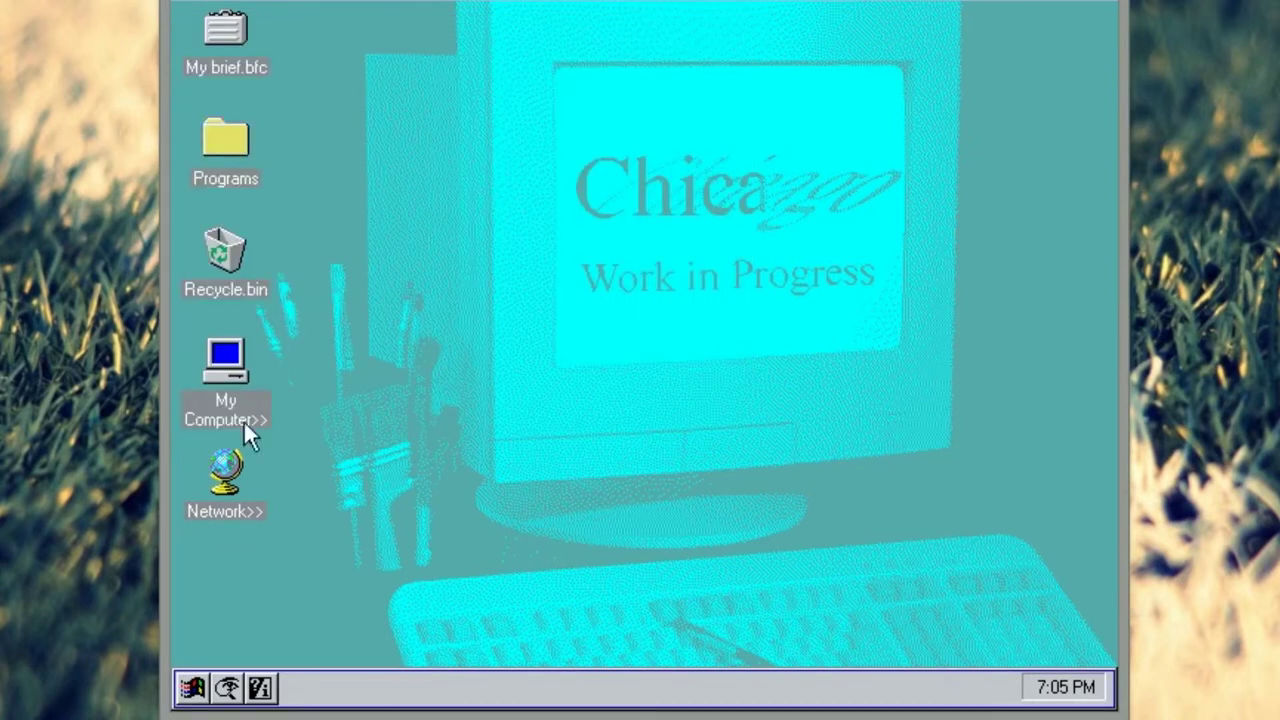
Step: Review the tray type and placement options in Tray Properties, leaving Auto Hide off, and accept the dialog
{"action": "left_click", "coordinate": [189, 692]}
{"action": "left_click", "coordinate": [316, 565]}
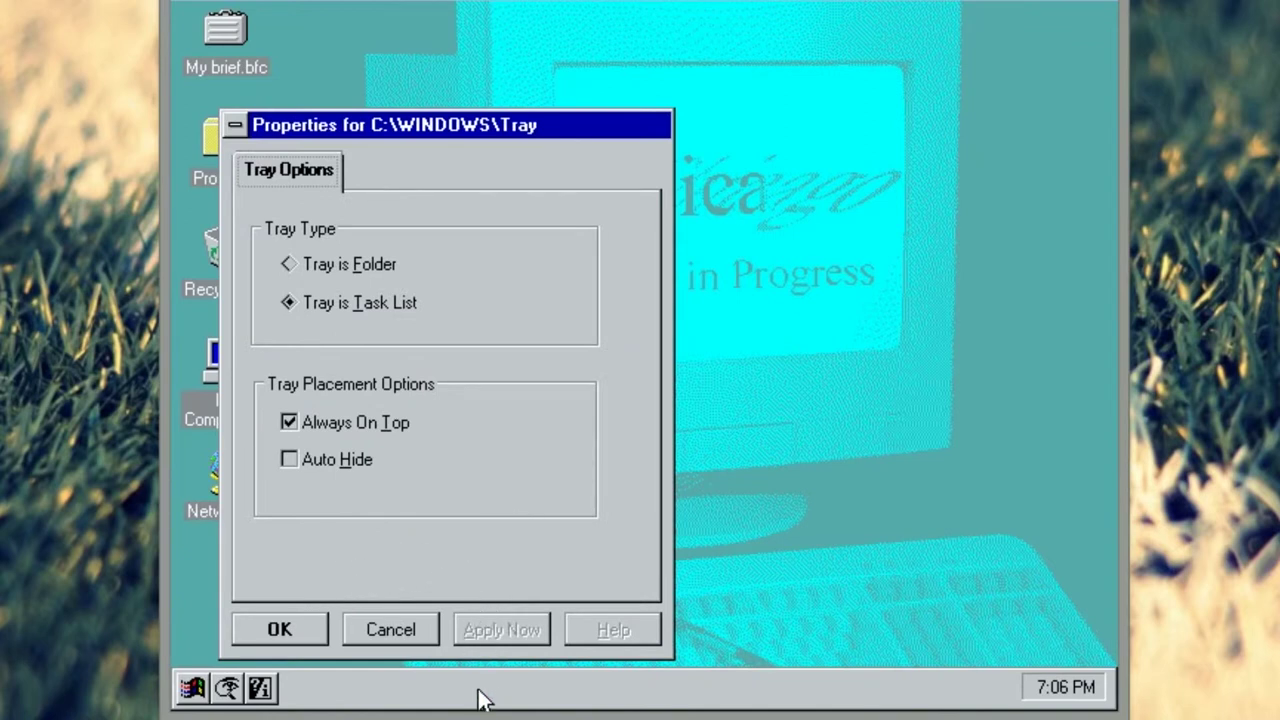
{"action": "left_click", "coordinate": [333, 468]}
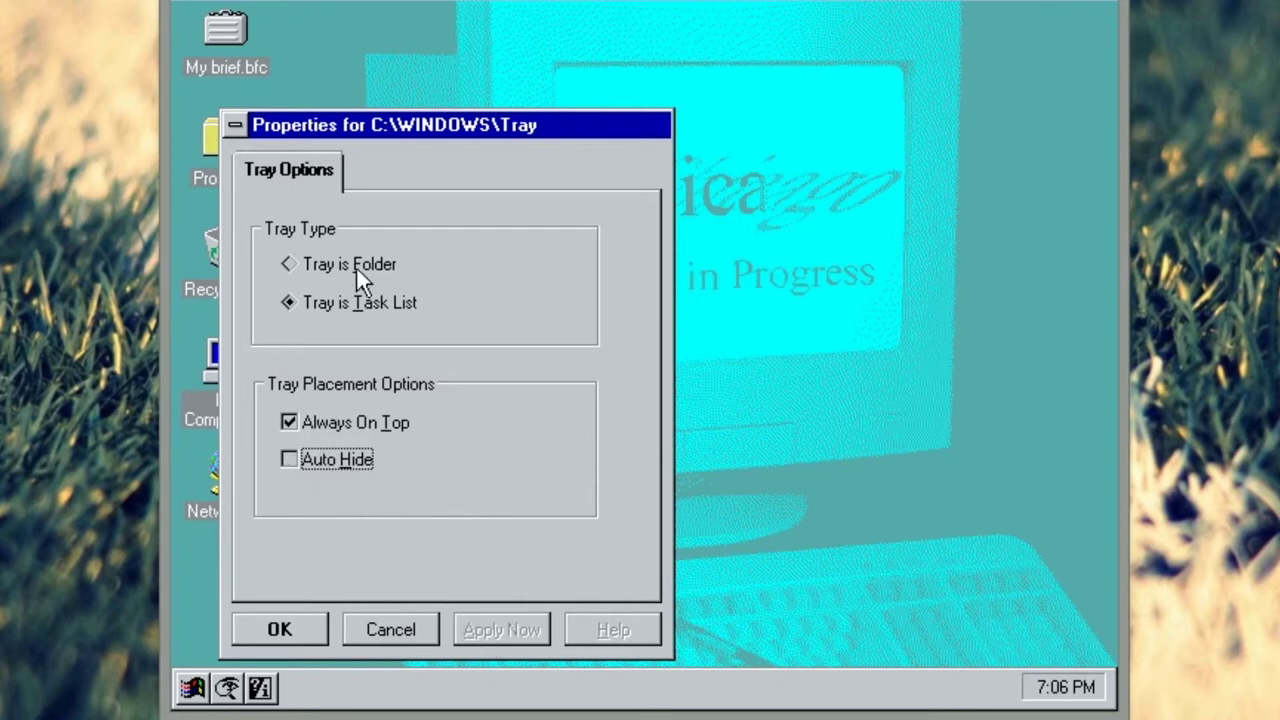
{"action": "left_click", "coordinate": [286, 612]}
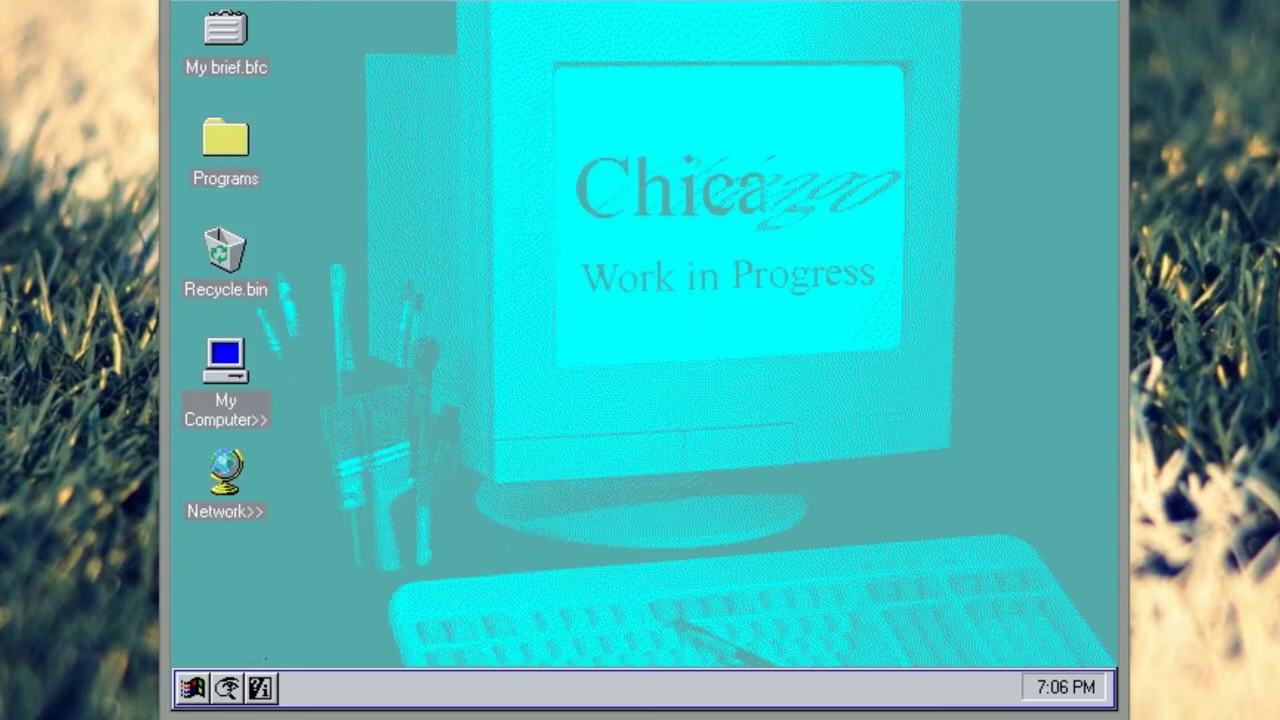
Step: Arrange the desktop icons and check the Arrange Windows options without choosing one
{"action": "left_click", "coordinate": [182, 692]}
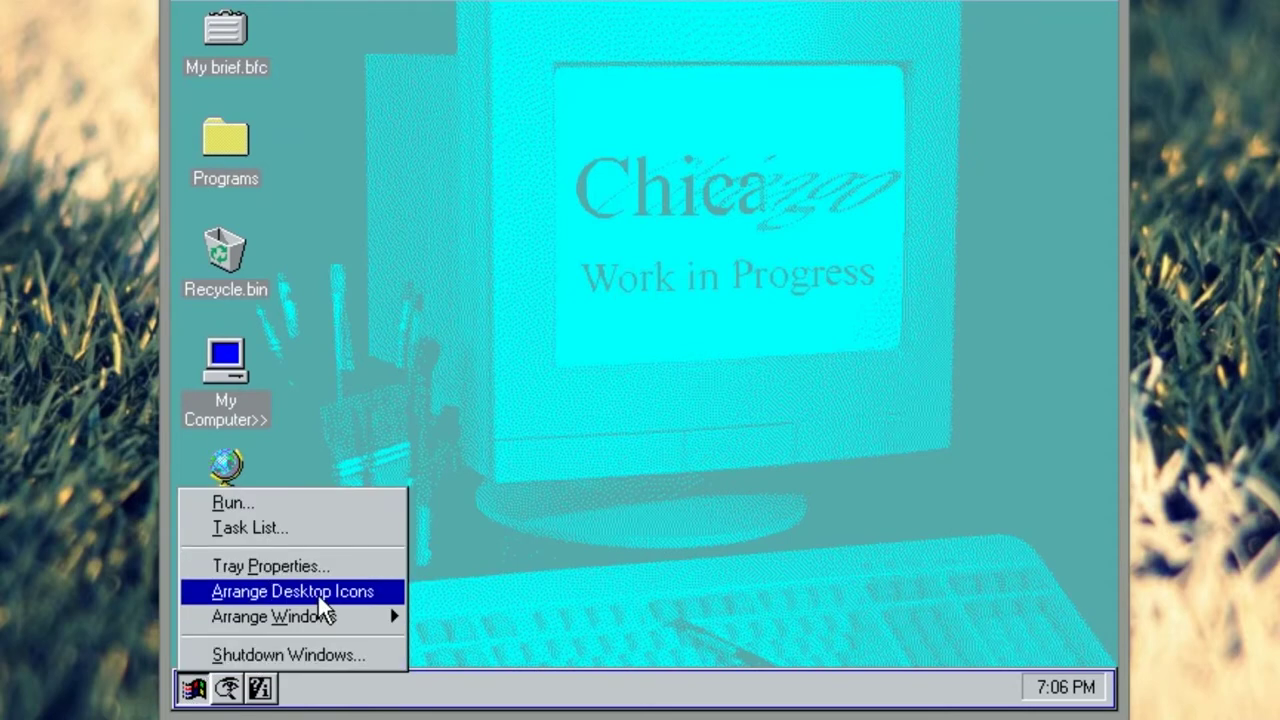
{"action": "left_click", "coordinate": [317, 593]}
{"action": "left_click", "coordinate": [193, 688]}
{"action": "mouse_move", "coordinate": [285, 616]}
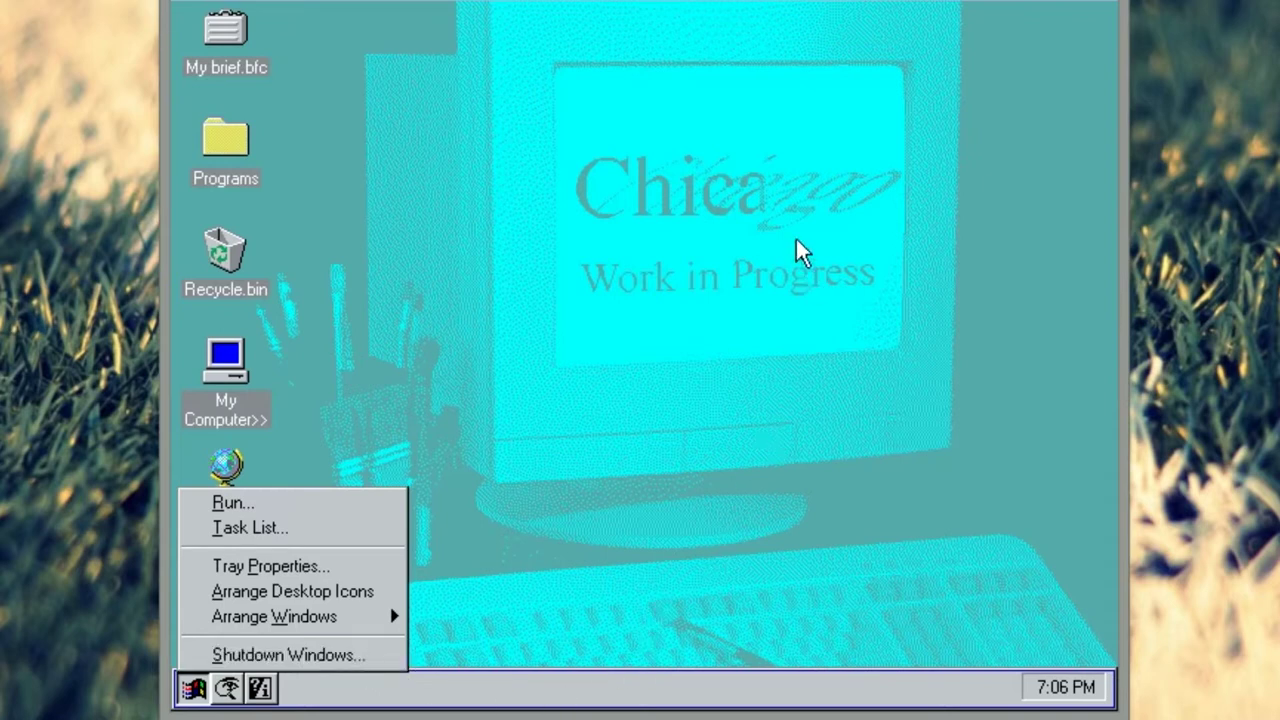
{"action": "left_click", "coordinate": [687, 337]}
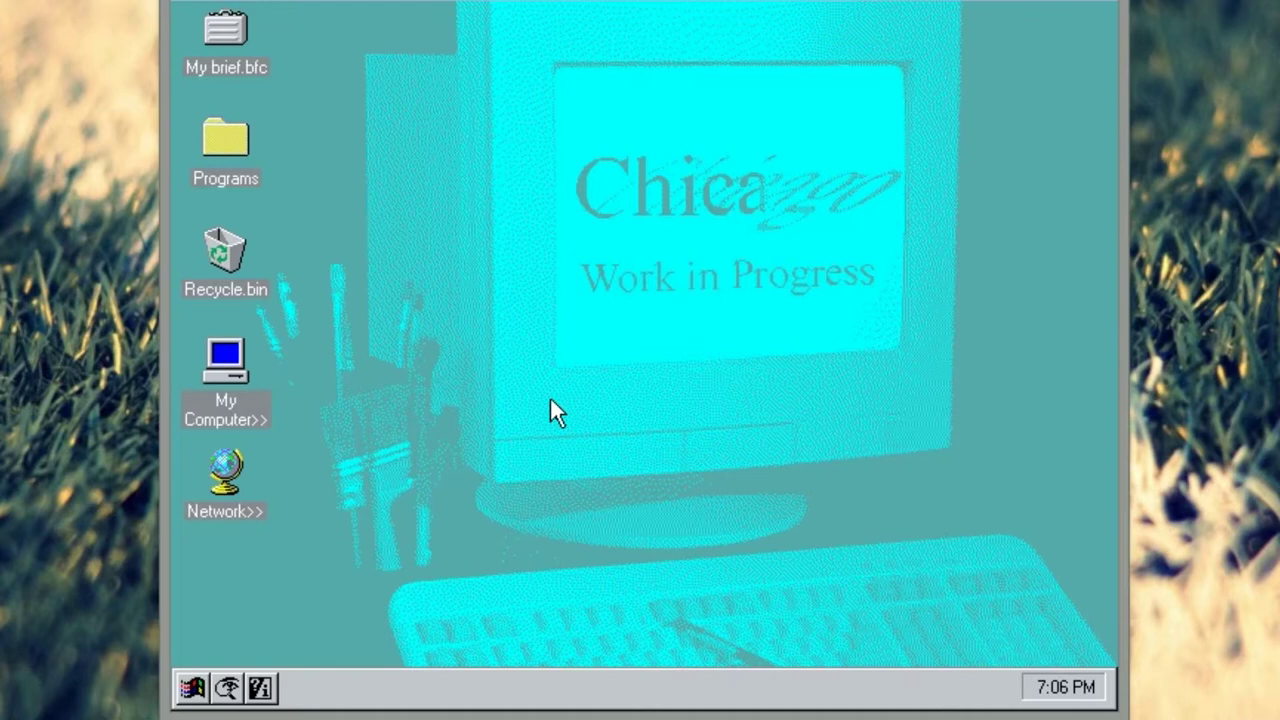
Step: Open the Programs folder on the desktop
{"action": "double_click", "coordinate": [229, 150]}
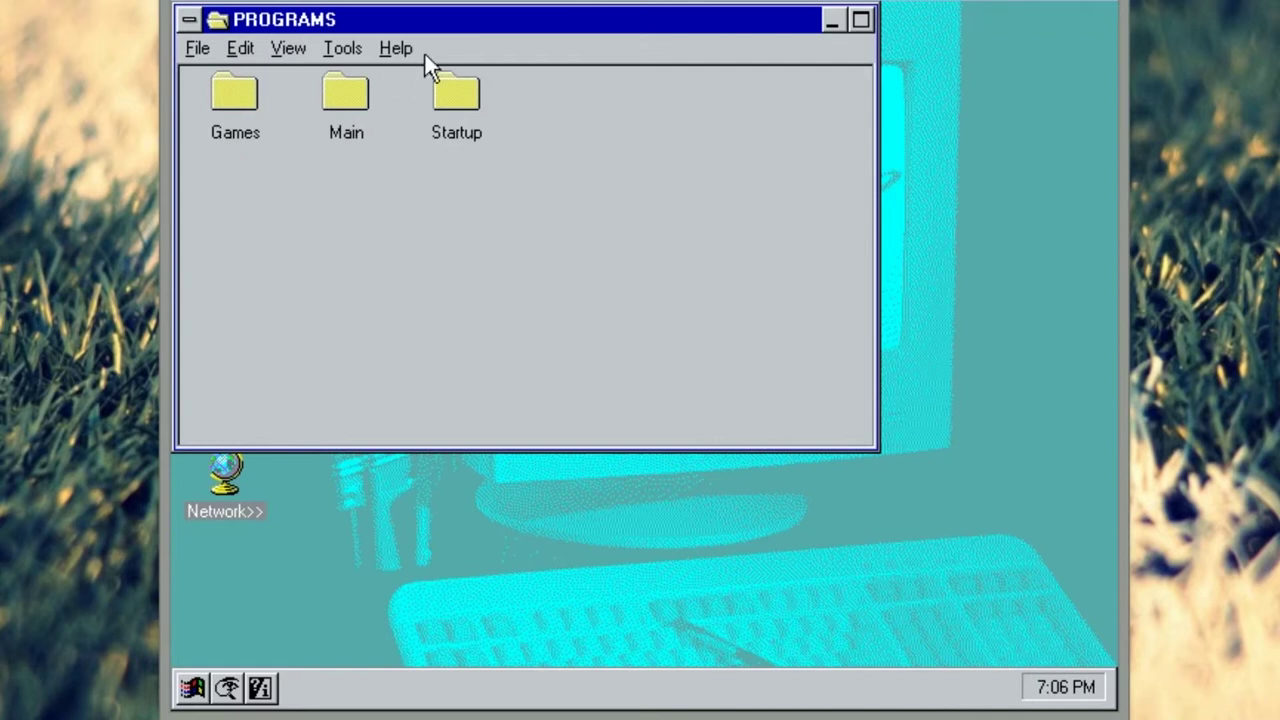
Step: Move the Programs window toward the middle of the desktop so it no longer covers the desktop icons
{"action": "left_click_drag", "start_coordinate": [556, 27], "coordinate": [687, 170]}
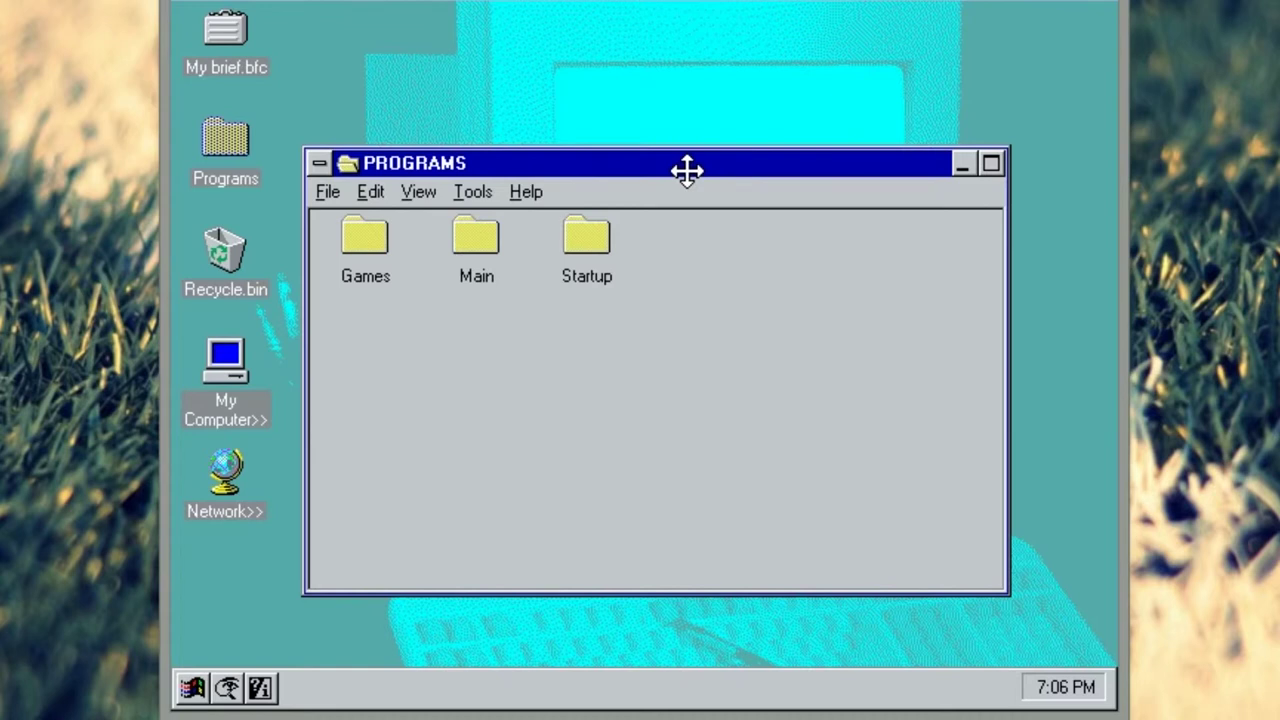
{"action": "left_click_drag", "start_coordinate": [687, 170], "coordinate": [688, 111]}
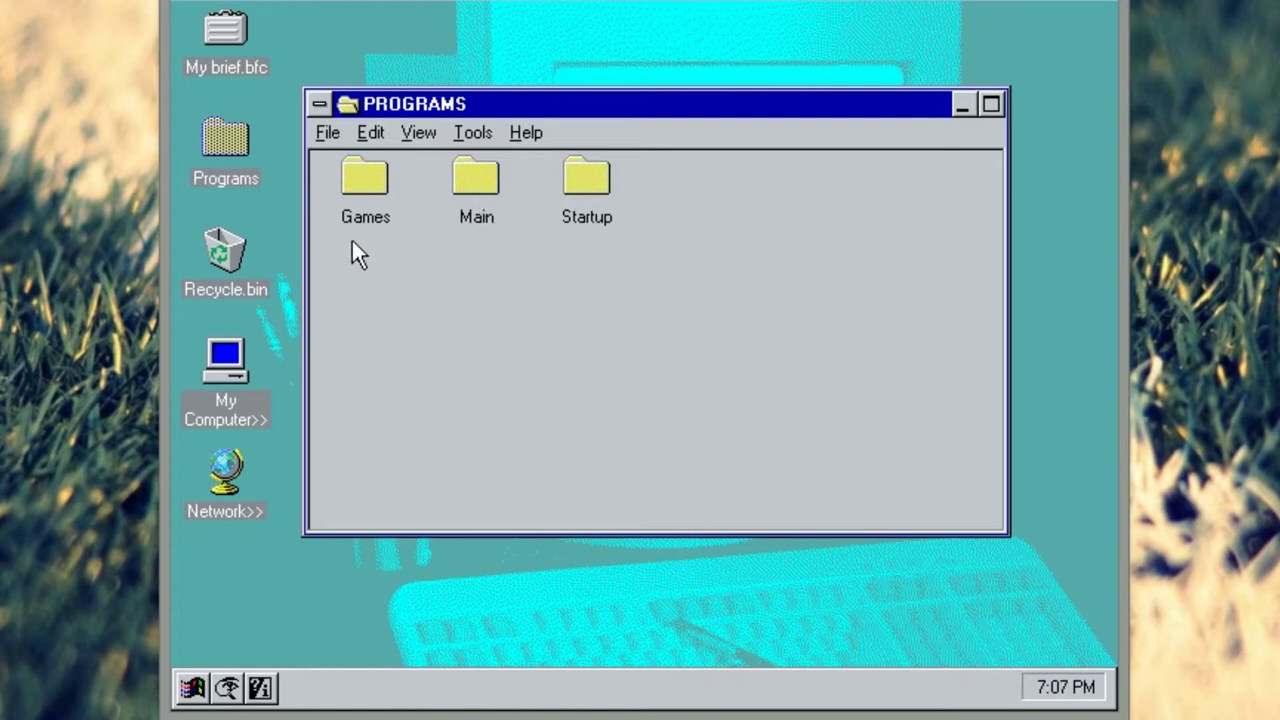
{"action": "left_click_drag", "start_coordinate": [322, 233], "coordinate": [640, 284]}
Step: Open the Startup folder in Programs to view its contents and close it again
{"action": "double_click", "coordinate": [586, 185]}
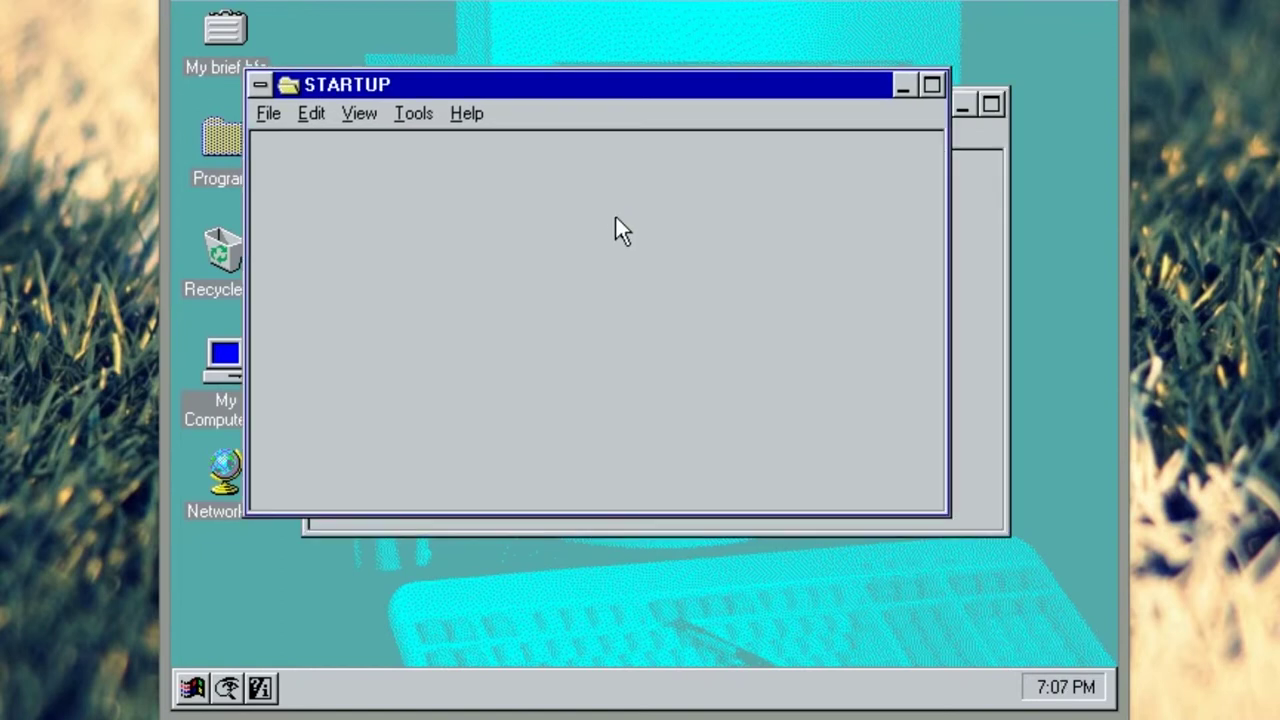
{"action": "left_click", "coordinate": [268, 113]}
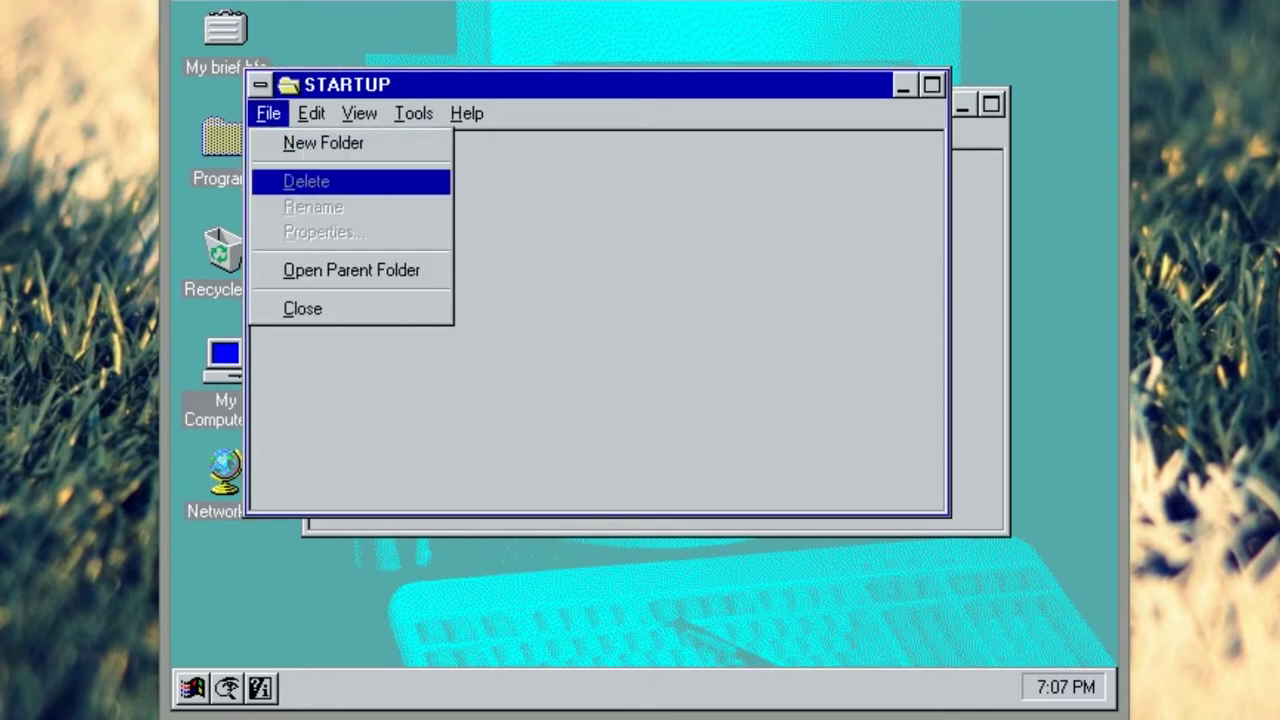
{"action": "left_click", "coordinate": [318, 306]}
{"action": "left_click", "coordinate": [486, 242]}
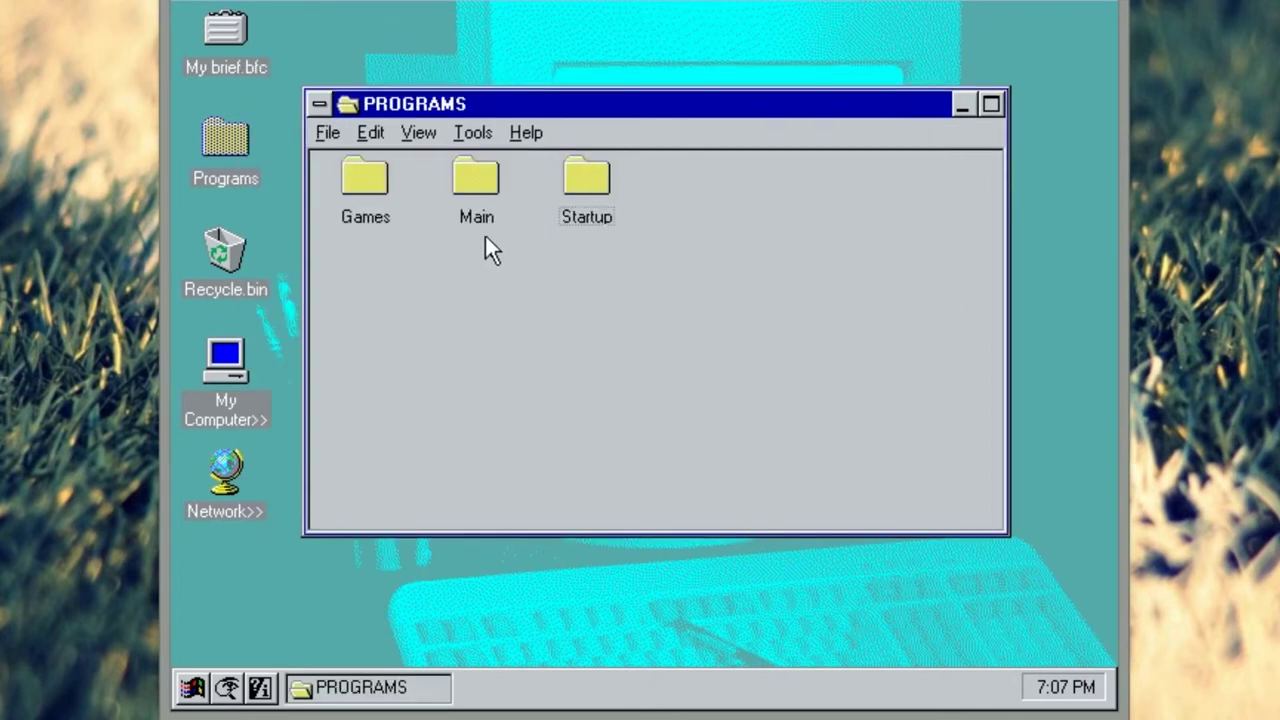
Step: Open the Main folder from the Programs window
{"action": "left_click", "coordinate": [472, 186]}
{"action": "left_click", "coordinate": [390, 182]}
{"action": "left_click", "coordinate": [480, 310]}
{"action": "double_click", "coordinate": [484, 180]}
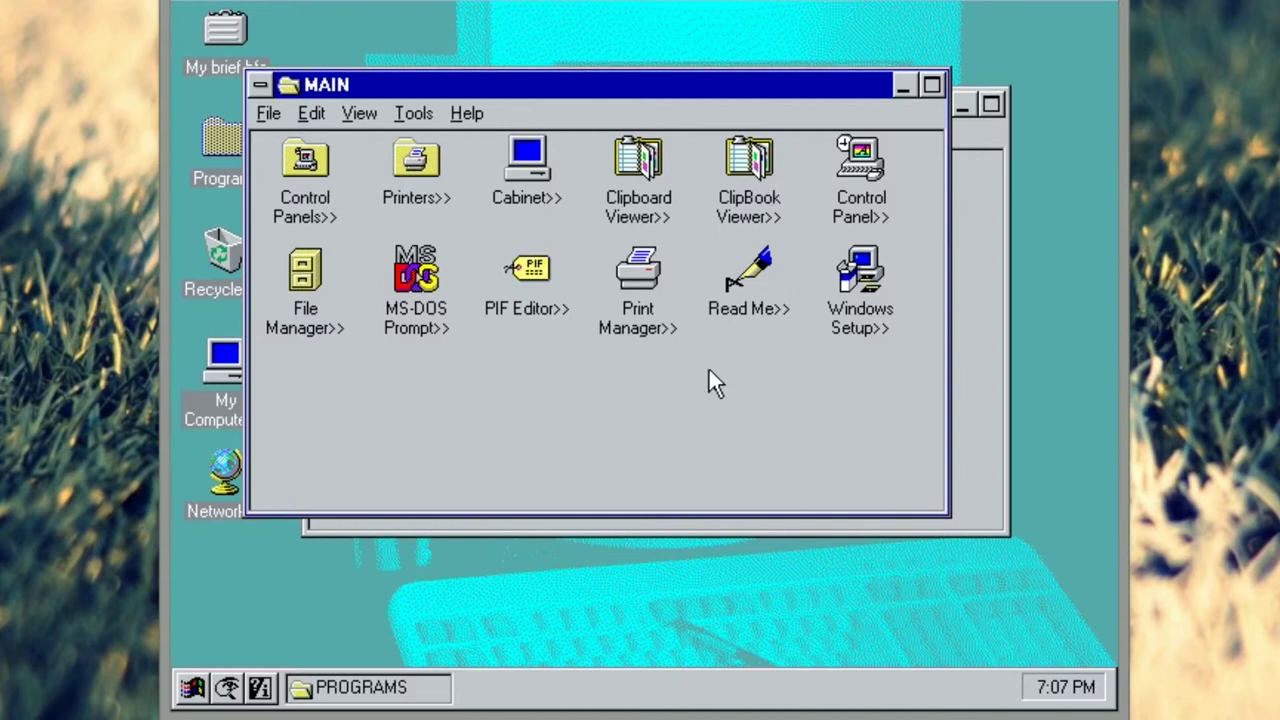
Step: Open Windows Setup from the Main folder, check its setup options and exit it
{"action": "double_click", "coordinate": [873, 323]}
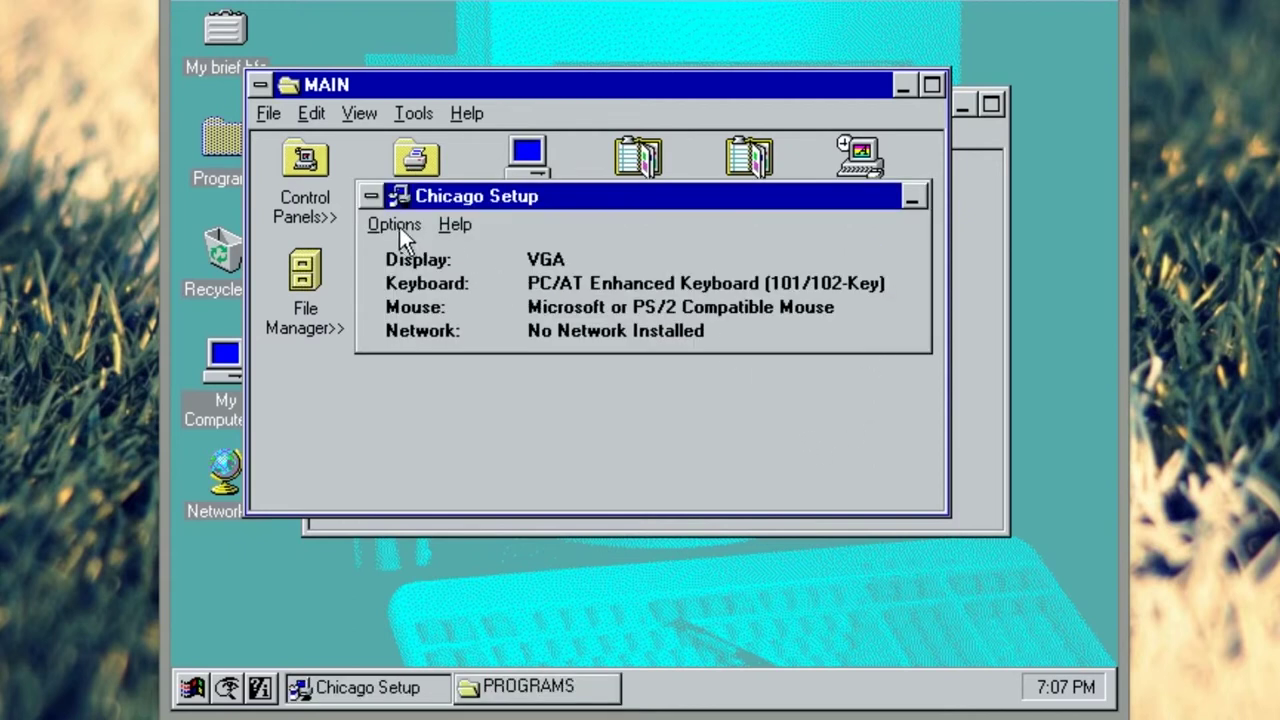
{"action": "left_click", "coordinate": [399, 227]}
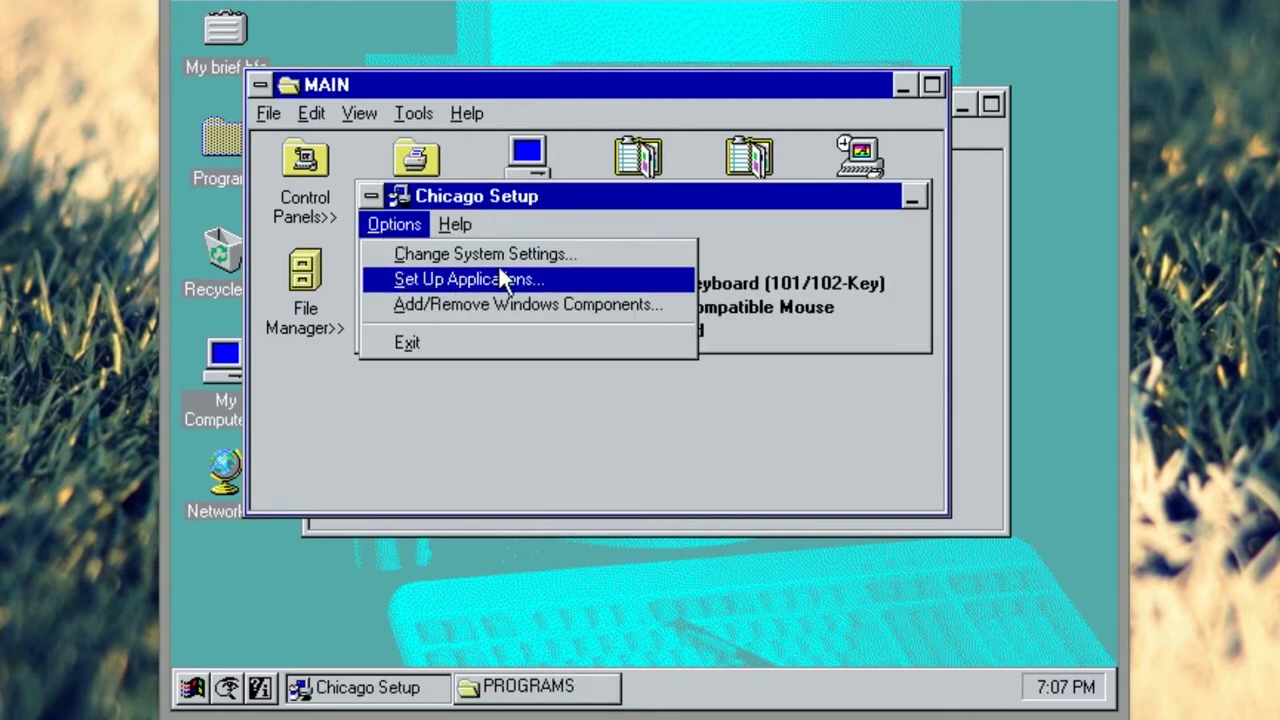
{"action": "left_click", "coordinate": [443, 344]}
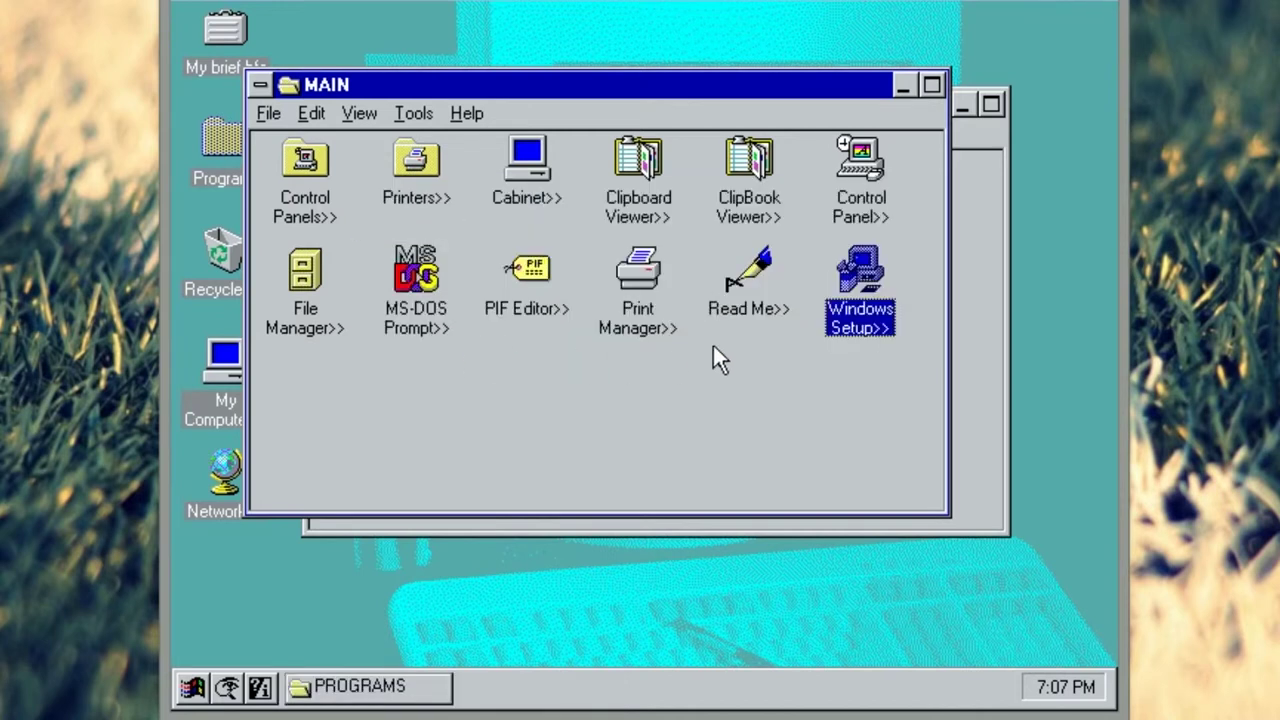
Step: Open the Read Me document from the Main folder and exit Write after viewing it
{"action": "double_click", "coordinate": [762, 306]}
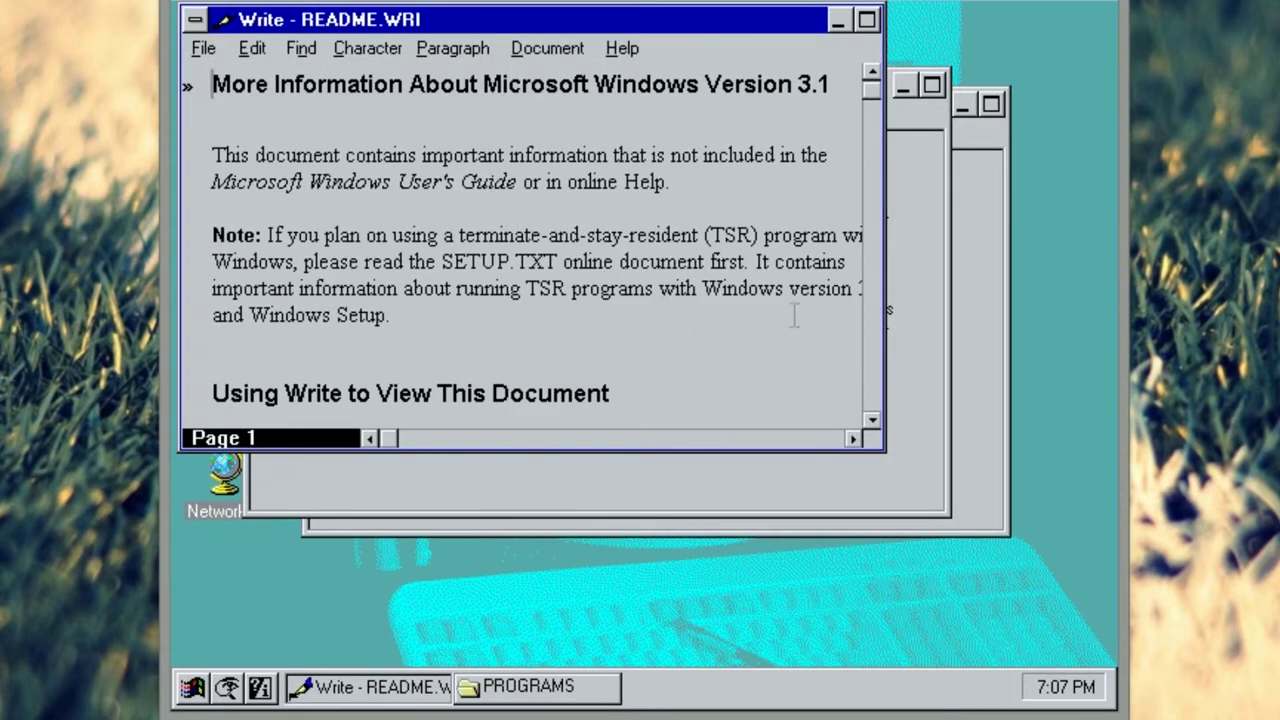
{"action": "left_click", "coordinate": [219, 48]}
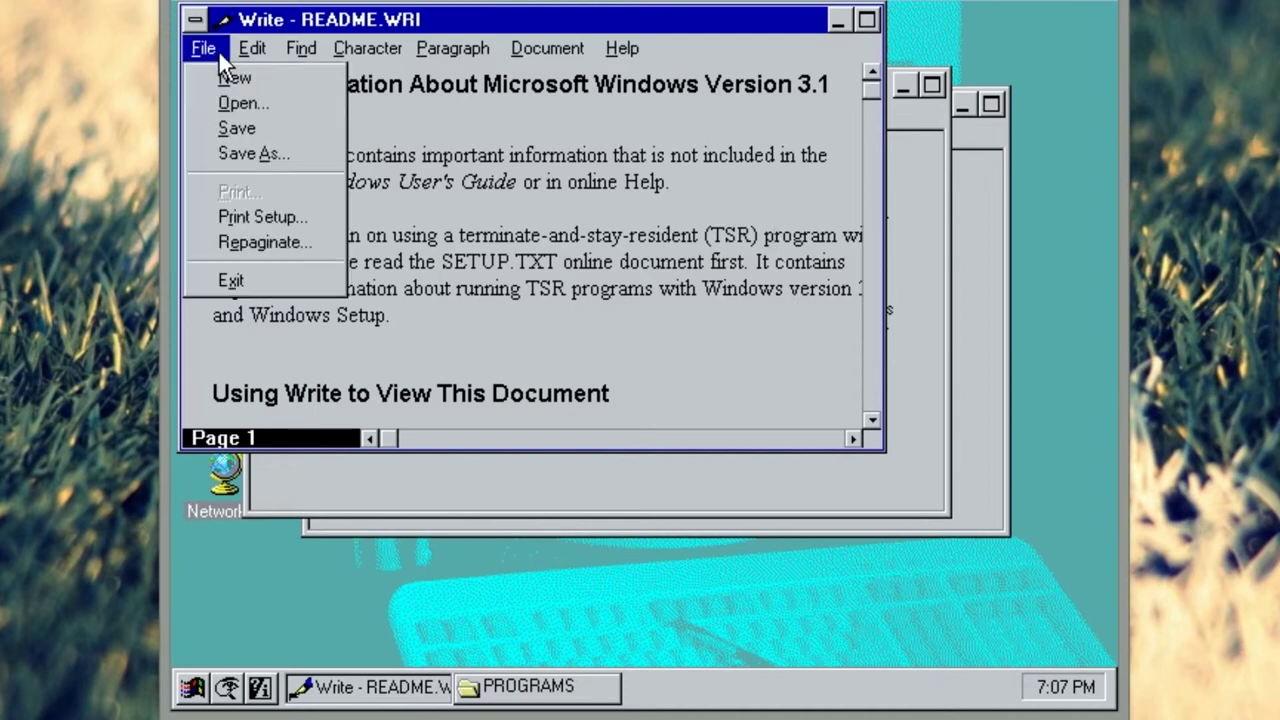
{"action": "left_click", "coordinate": [250, 274]}
Step: Try to start Print Manager, and view the PIF Editor with an untitled file before exiting it
{"action": "double_click", "coordinate": [652, 310]}
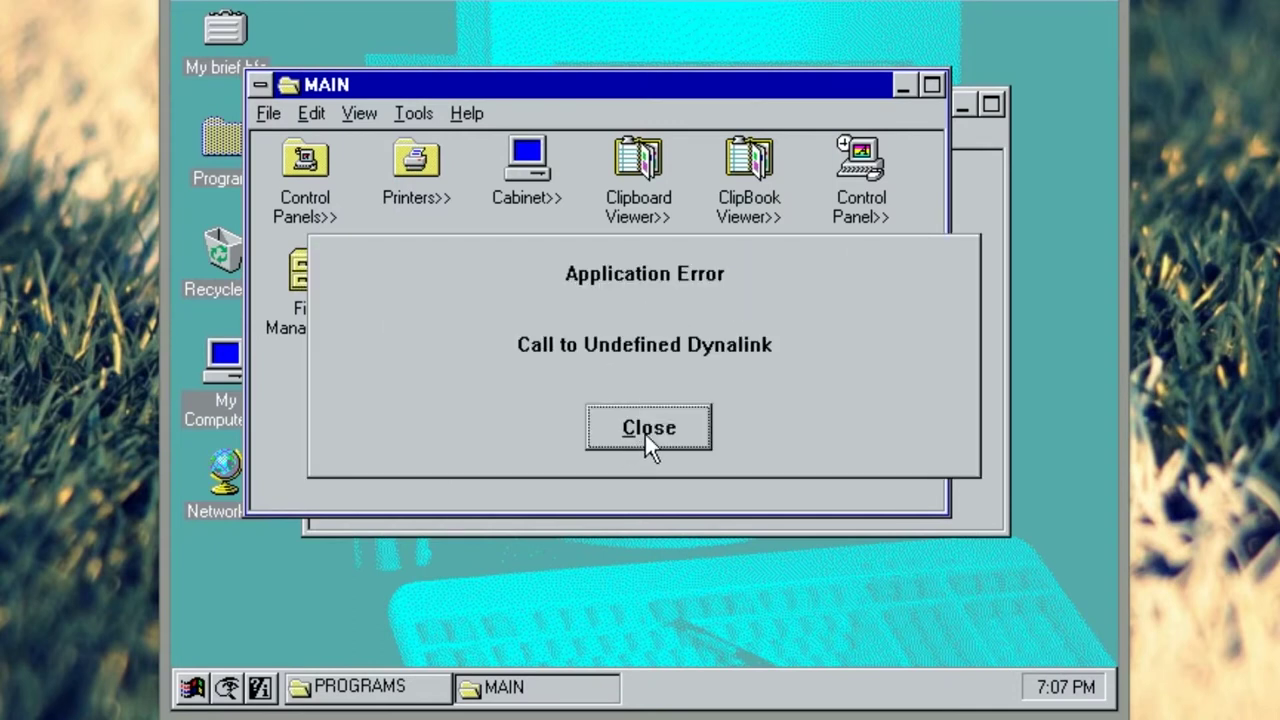
{"action": "left_click", "coordinate": [646, 434]}
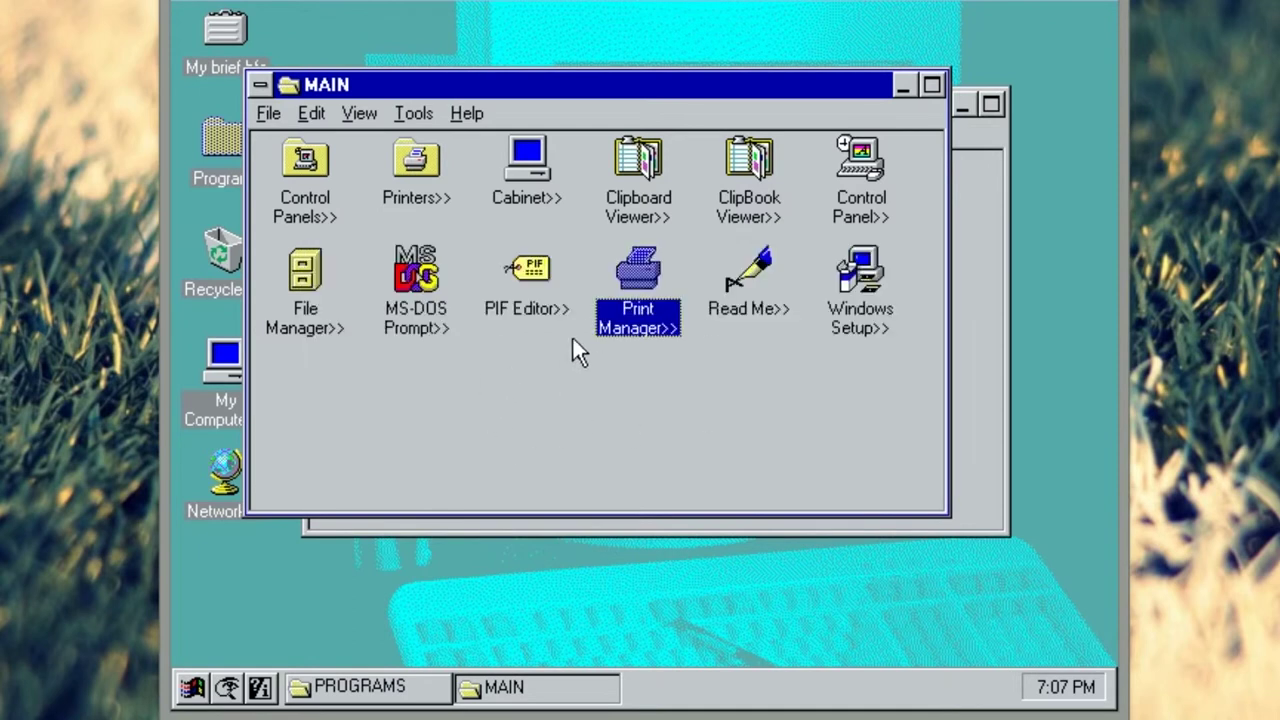
{"action": "double_click", "coordinate": [522, 288]}
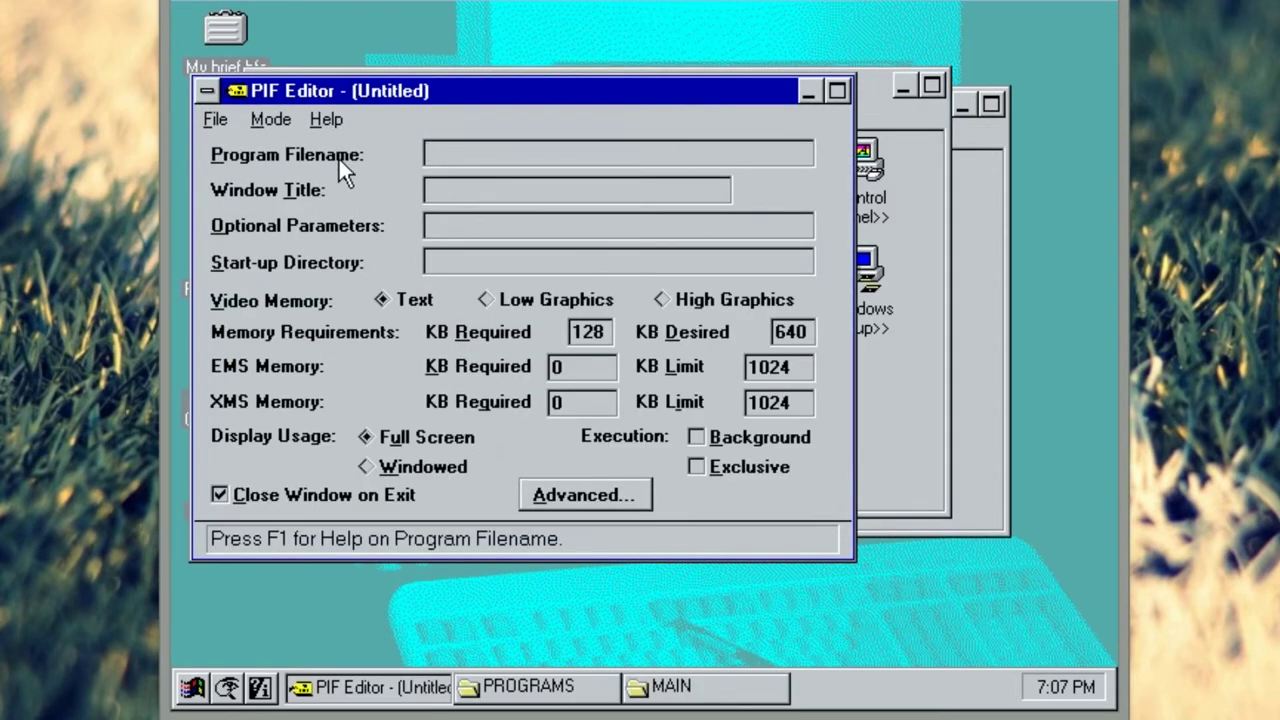
{"action": "left_click", "coordinate": [212, 121]}
{"action": "left_click", "coordinate": [257, 260]}
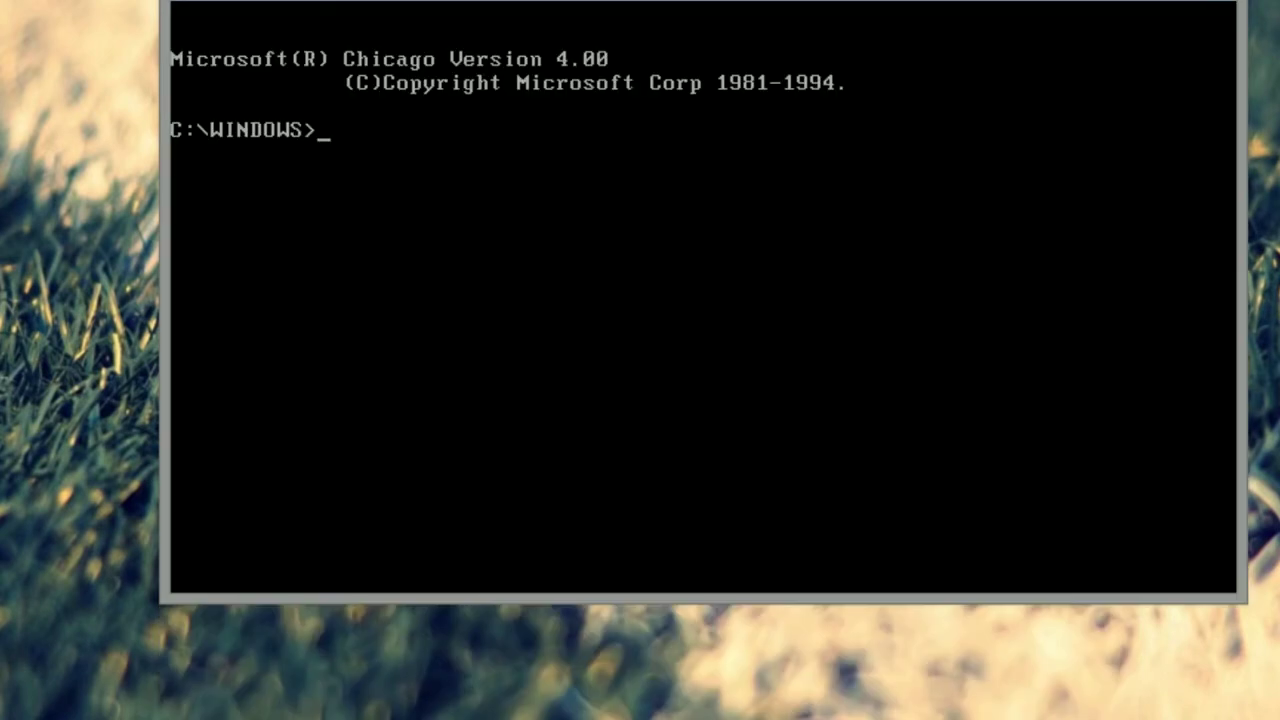
Step: Run the win command at the MS-DOS prompt
{"action": "key", "text": "Return"}
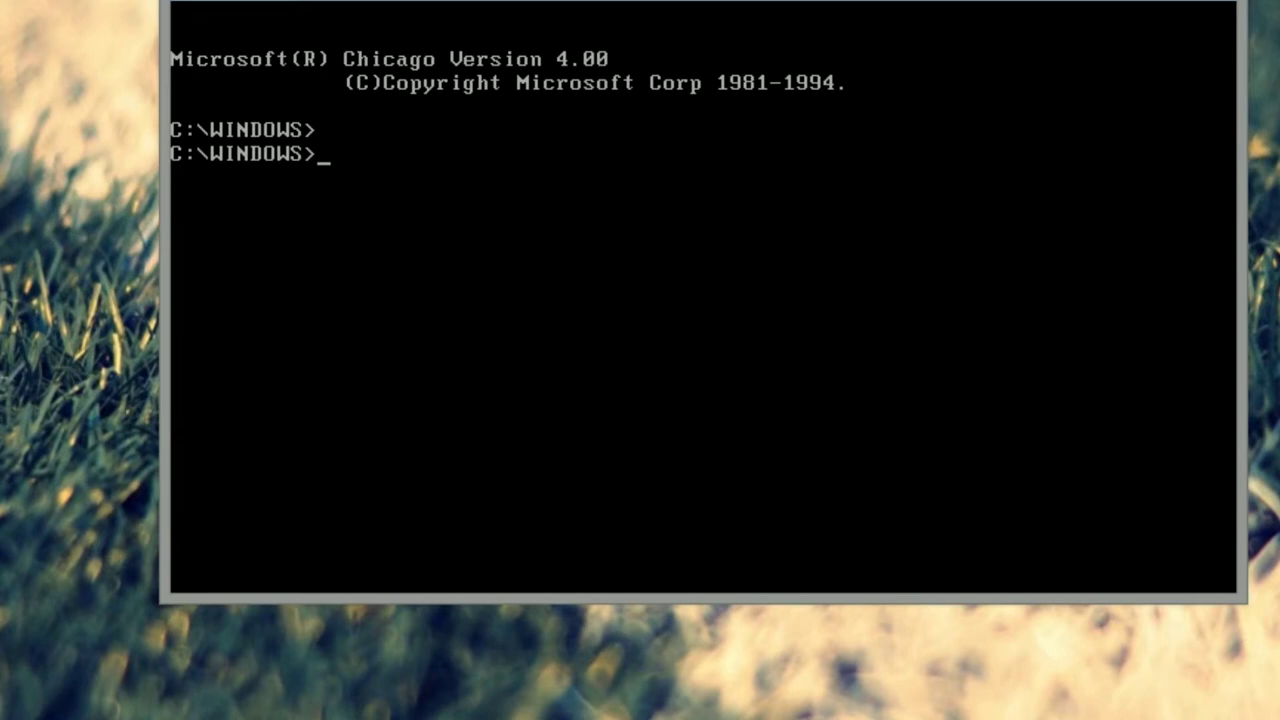
{"action": "type", "text": "win"}
{"action": "key", "text": "Return"}
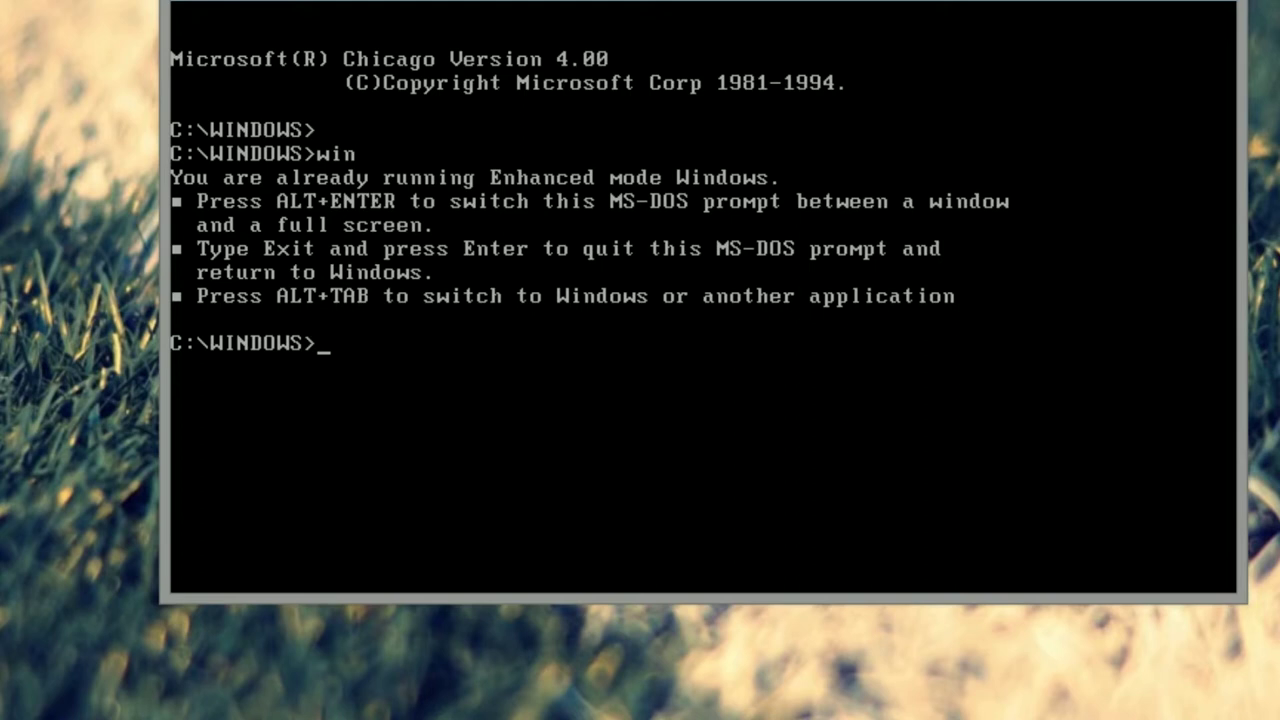
Step: Quit the MS-DOS prompt with the exit command to return to the Main folder
{"action": "key", "text": "Escape"}
{"action": "type", "text": "ex"}
{"action": "key", "text": "Return"}
{"action": "type", "text": "ext"}
{"action": "key", "text": "BackSpace"}
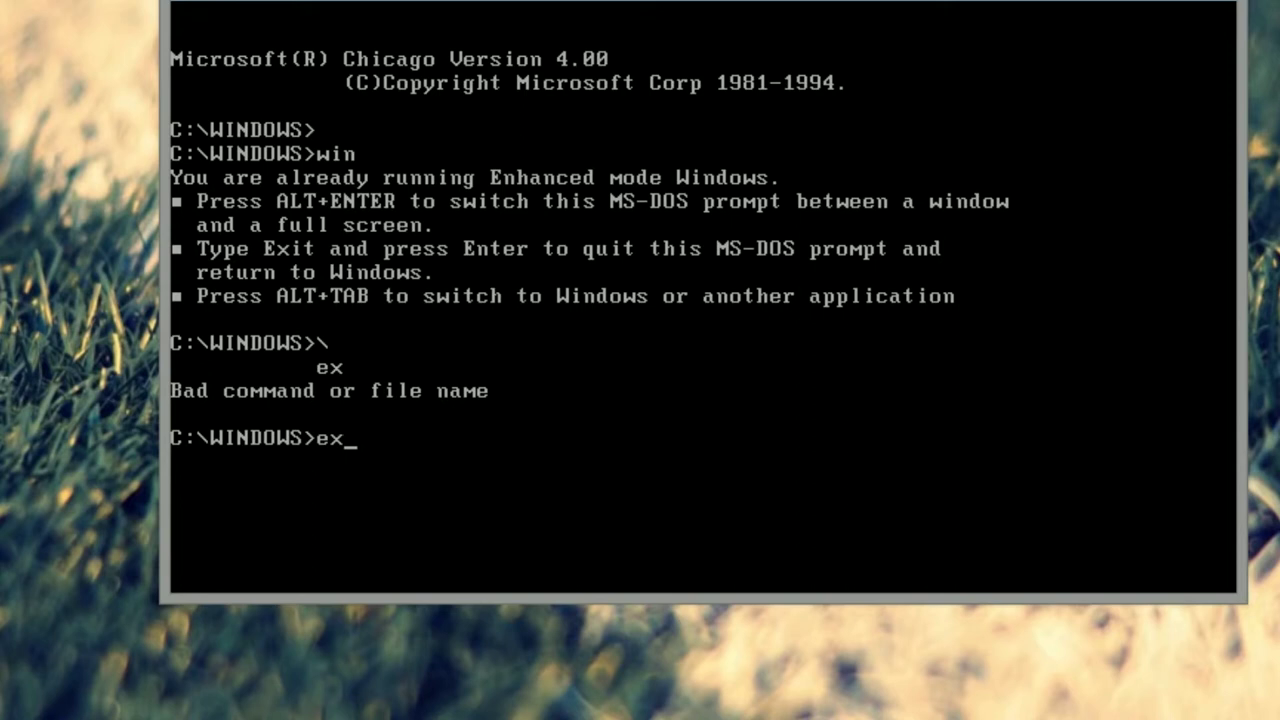
{"action": "type", "text": "it"}
{"action": "key", "text": "Return"}
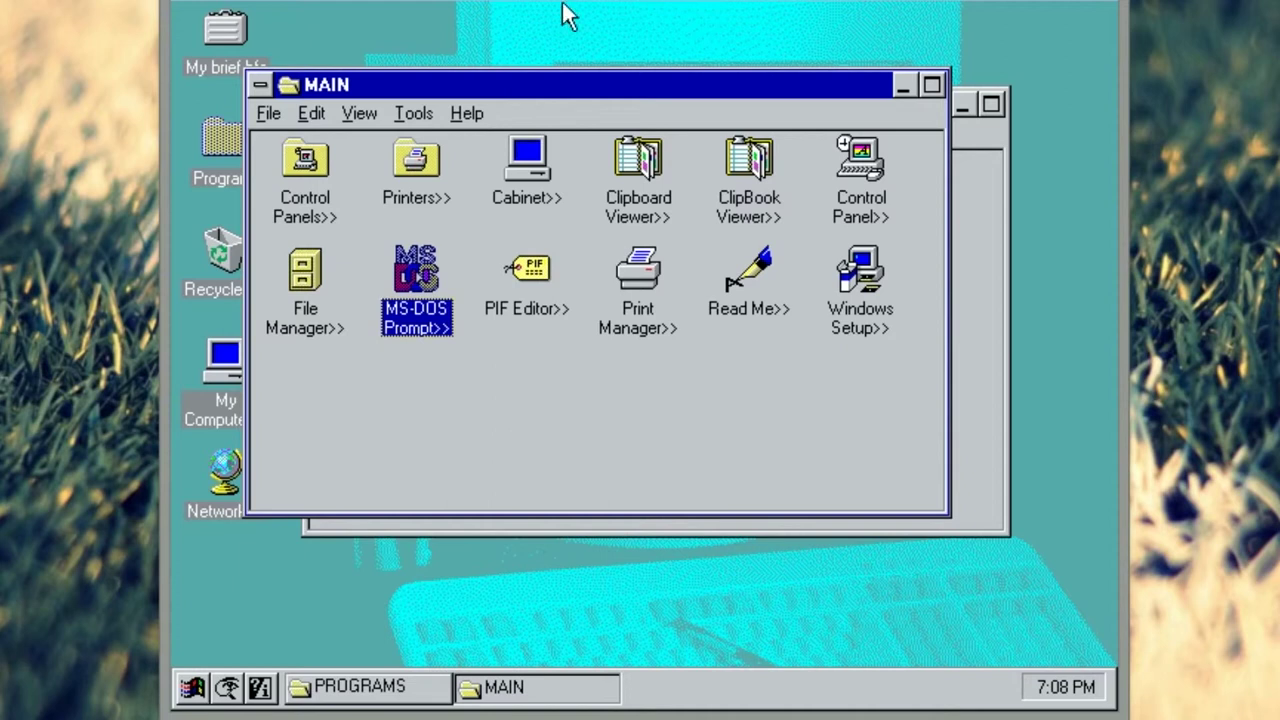
Step: Open File Manager with its directory window maximized and browse the windows, desktop and programs folders
{"action": "double_click", "coordinate": [295, 275]}
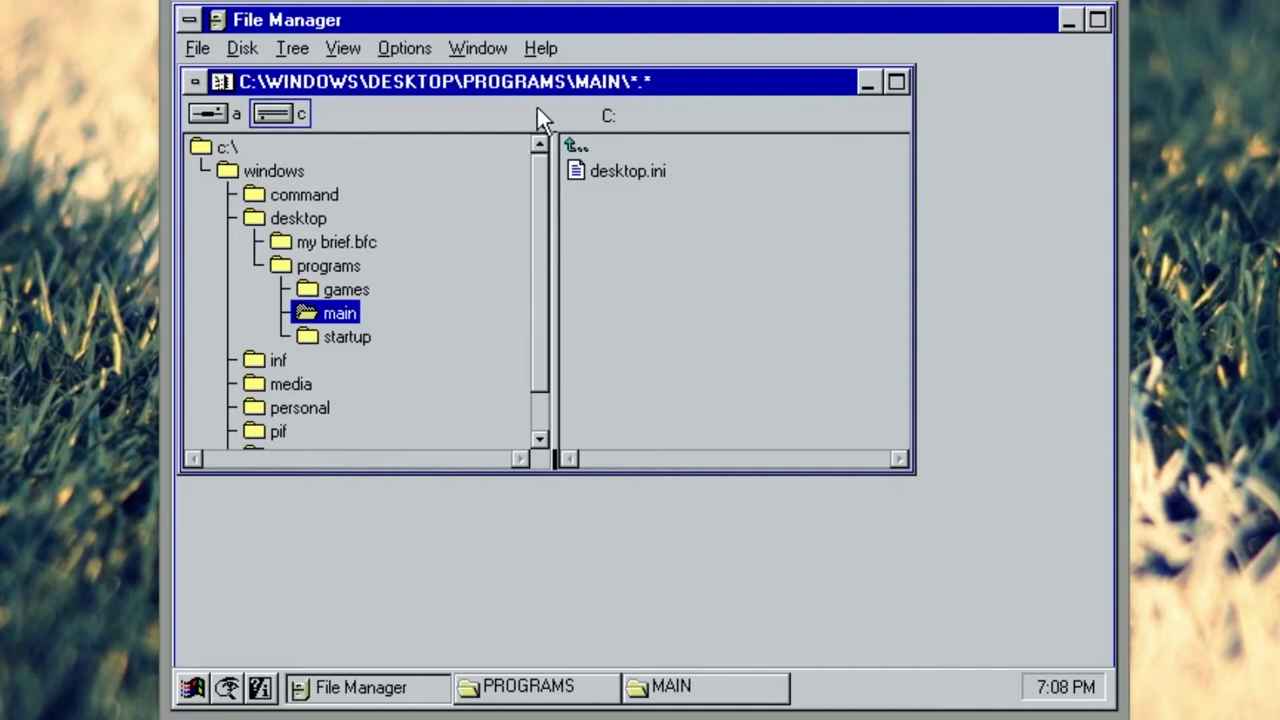
{"action": "double_click", "coordinate": [580, 81]}
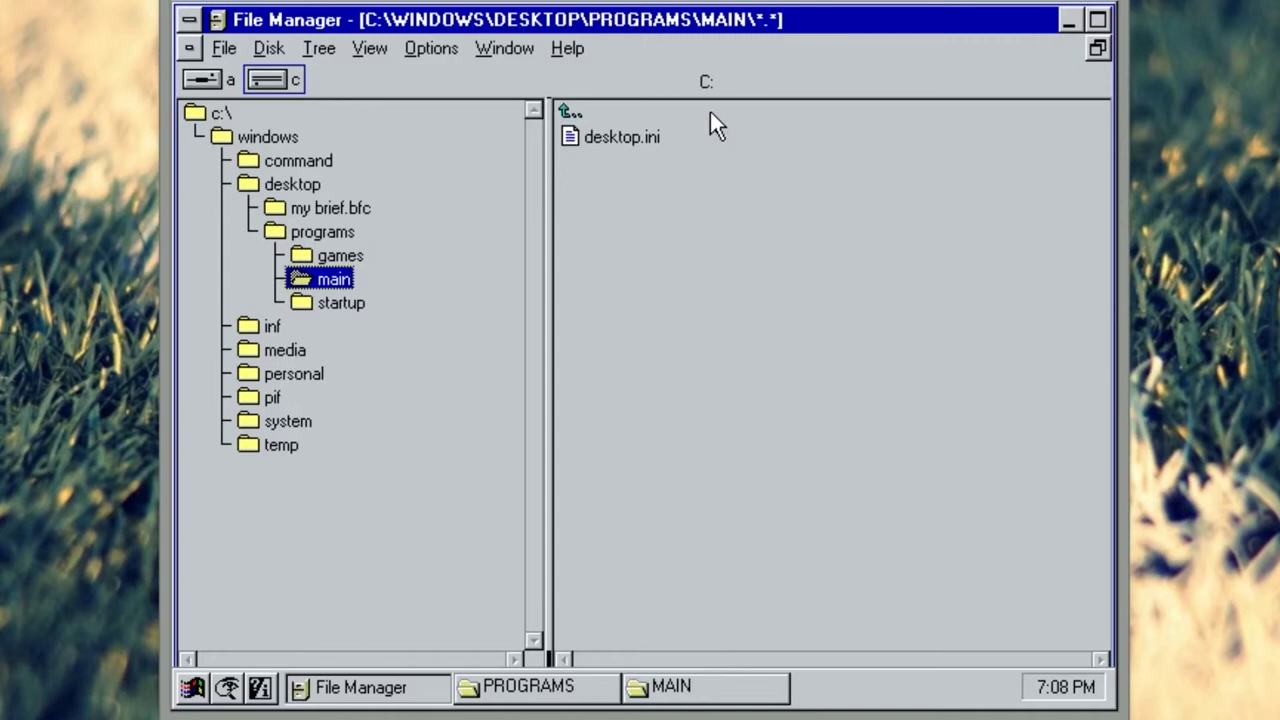
{"action": "left_click", "coordinate": [302, 233]}
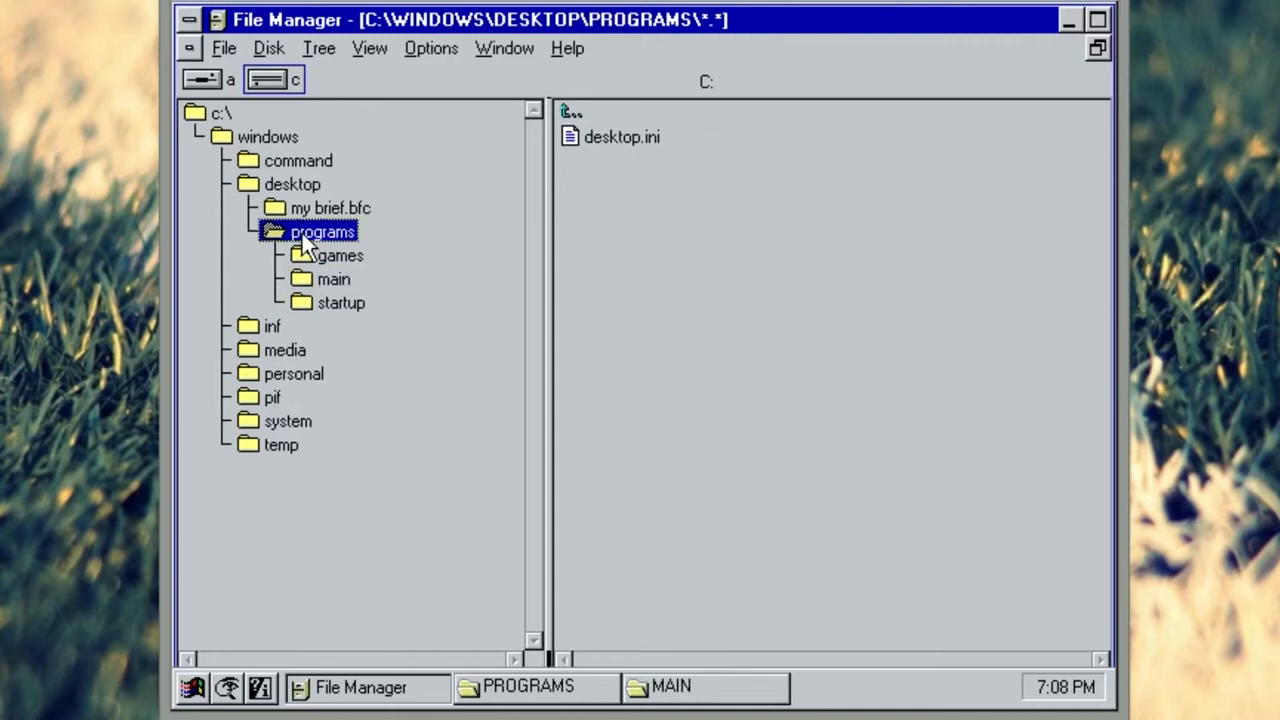
{"action": "left_click", "coordinate": [300, 187]}
{"action": "left_click", "coordinate": [292, 141]}
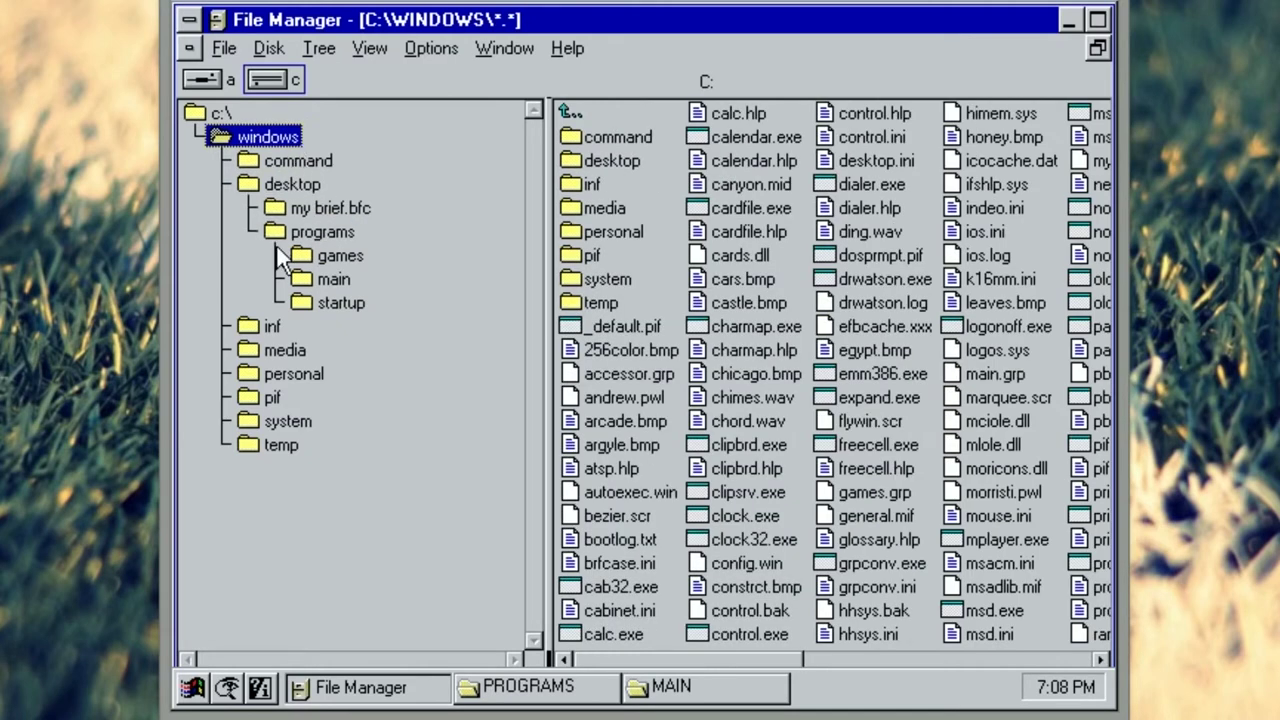
{"action": "left_click", "coordinate": [309, 306]}
{"action": "left_click", "coordinate": [340, 234]}
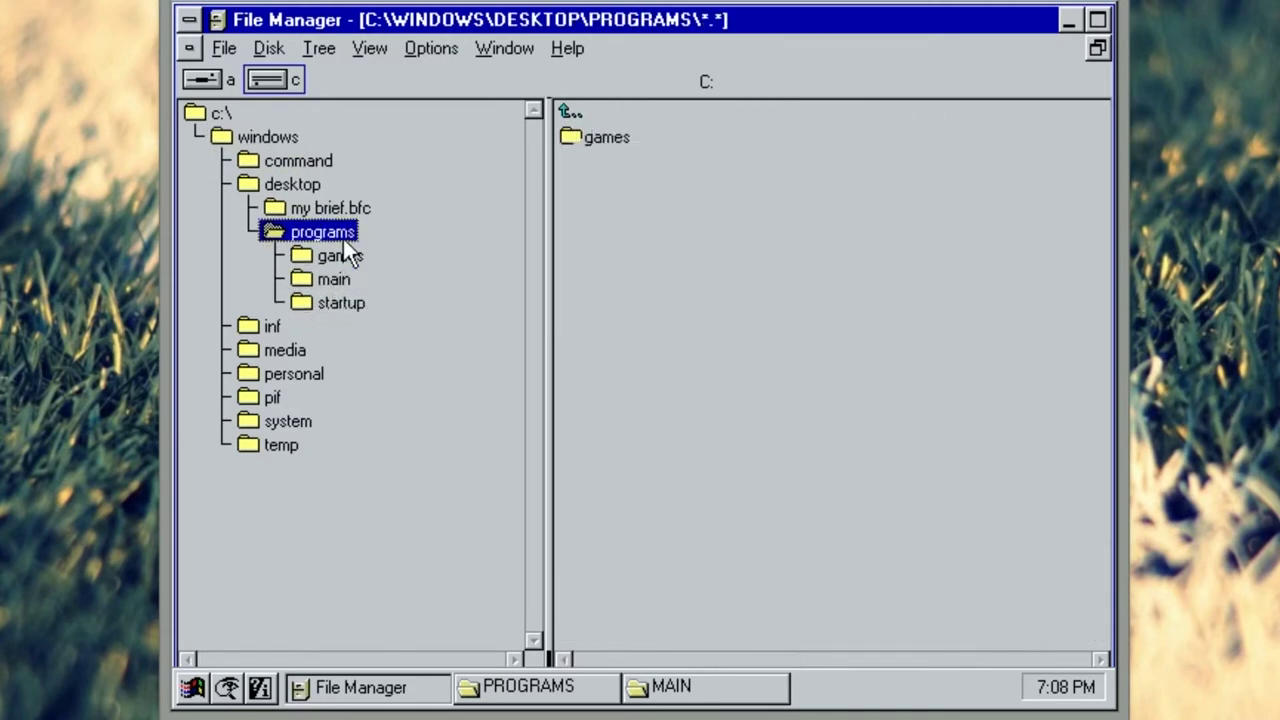
Step: Try to select drive A in File Manager, cancel the attempt and close File Manager
{"action": "left_click", "coordinate": [200, 78]}
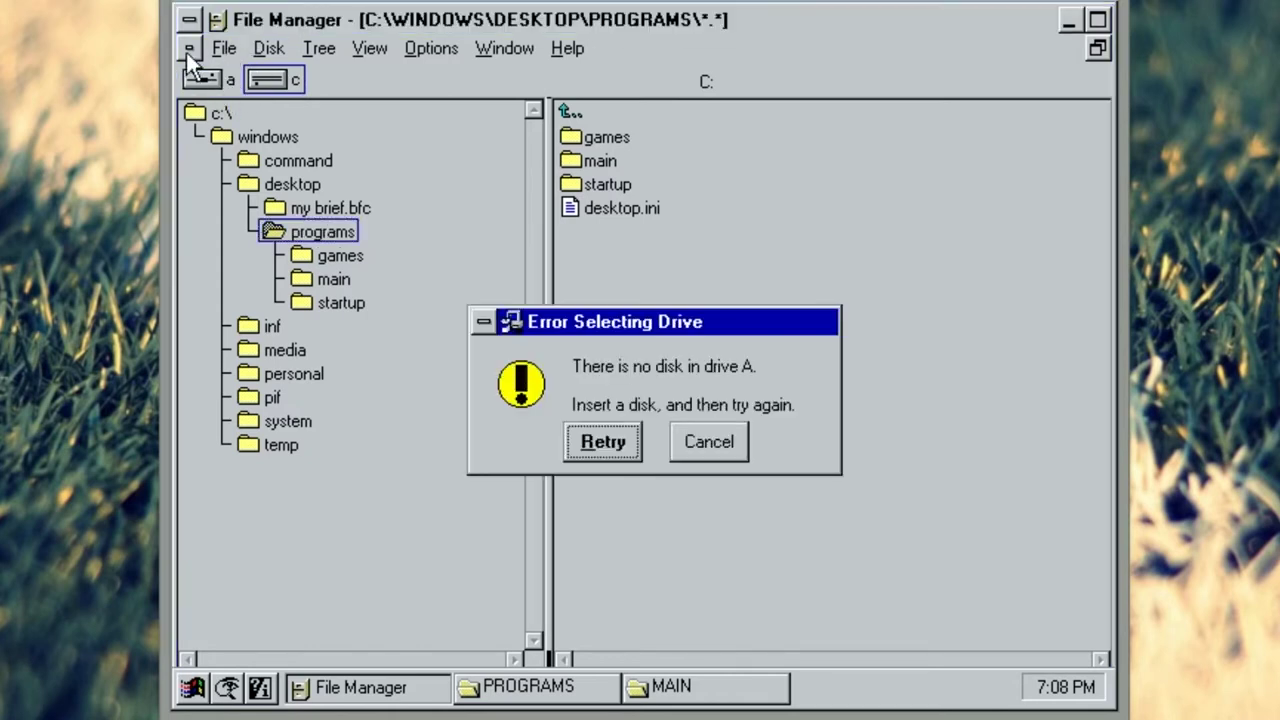
{"action": "left_click", "coordinate": [694, 446]}
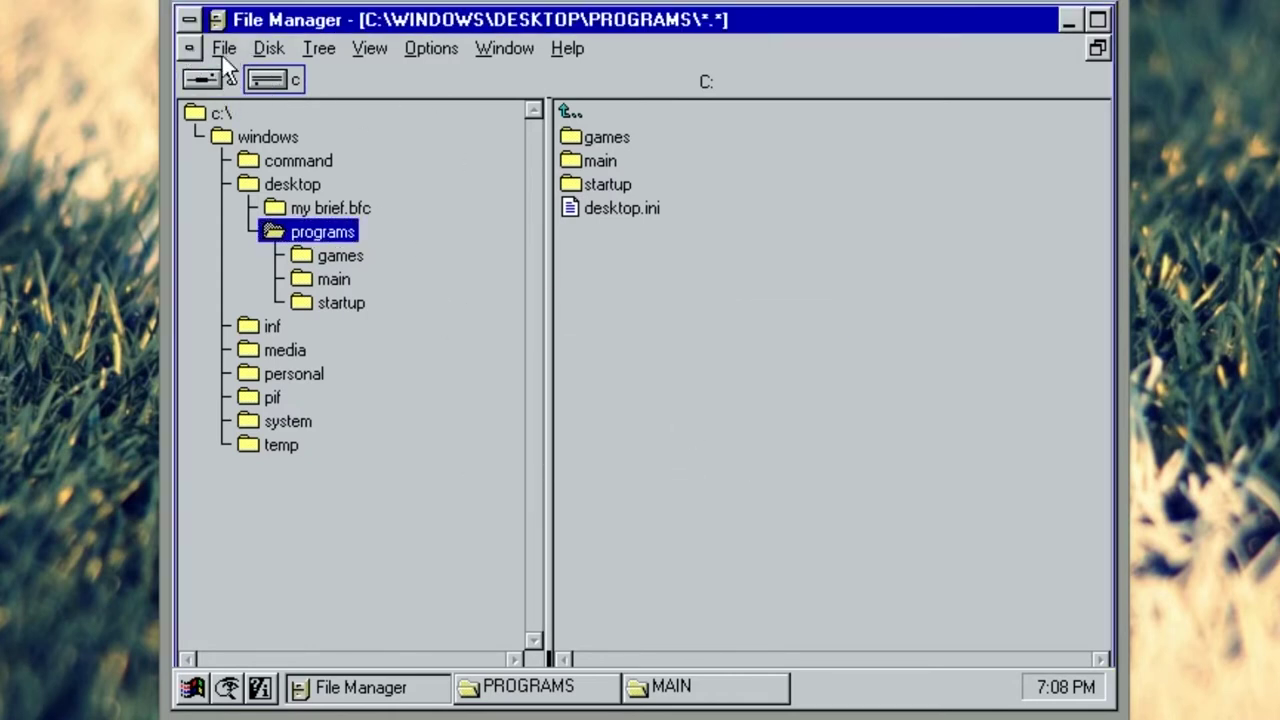
{"action": "left_click", "coordinate": [190, 22]}
{"action": "left_click", "coordinate": [250, 188]}
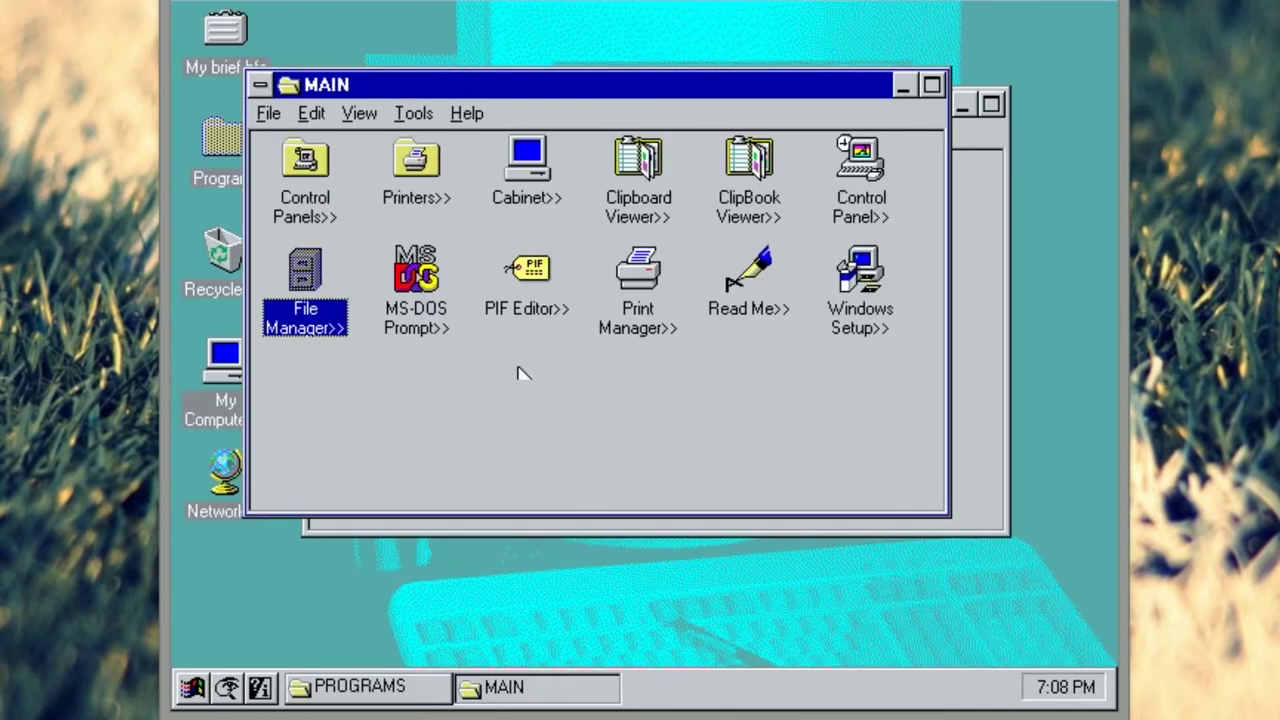
Step: Open Control Panel from the Main folder, look over its items and window commands, and close it
{"action": "left_click", "coordinate": [882, 177]}
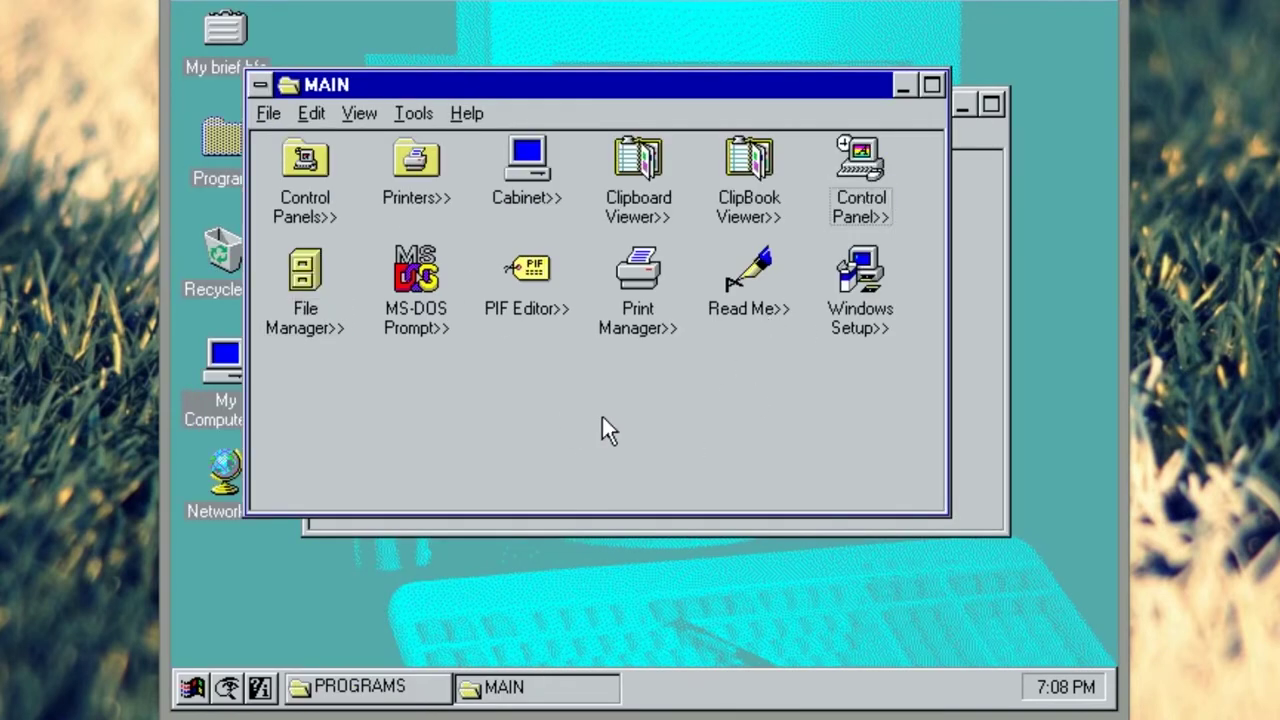
{"action": "left_click", "coordinate": [329, 208]}
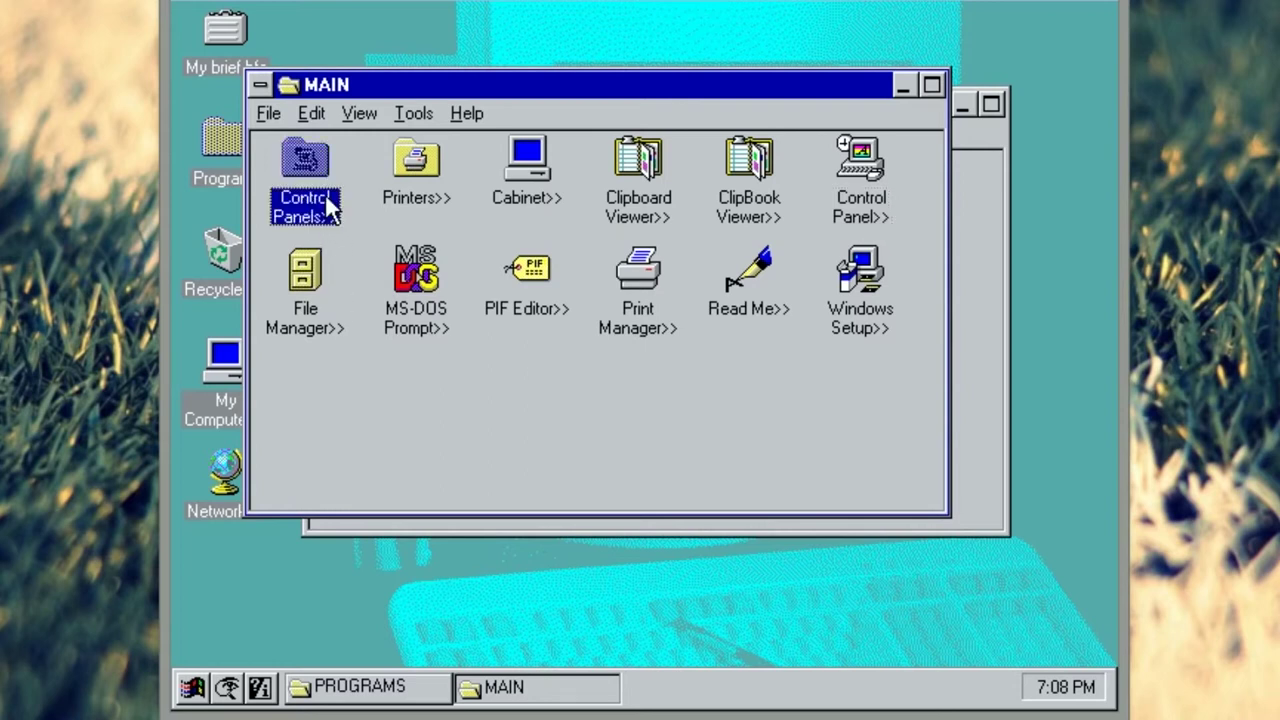
{"action": "double_click", "coordinate": [864, 200]}
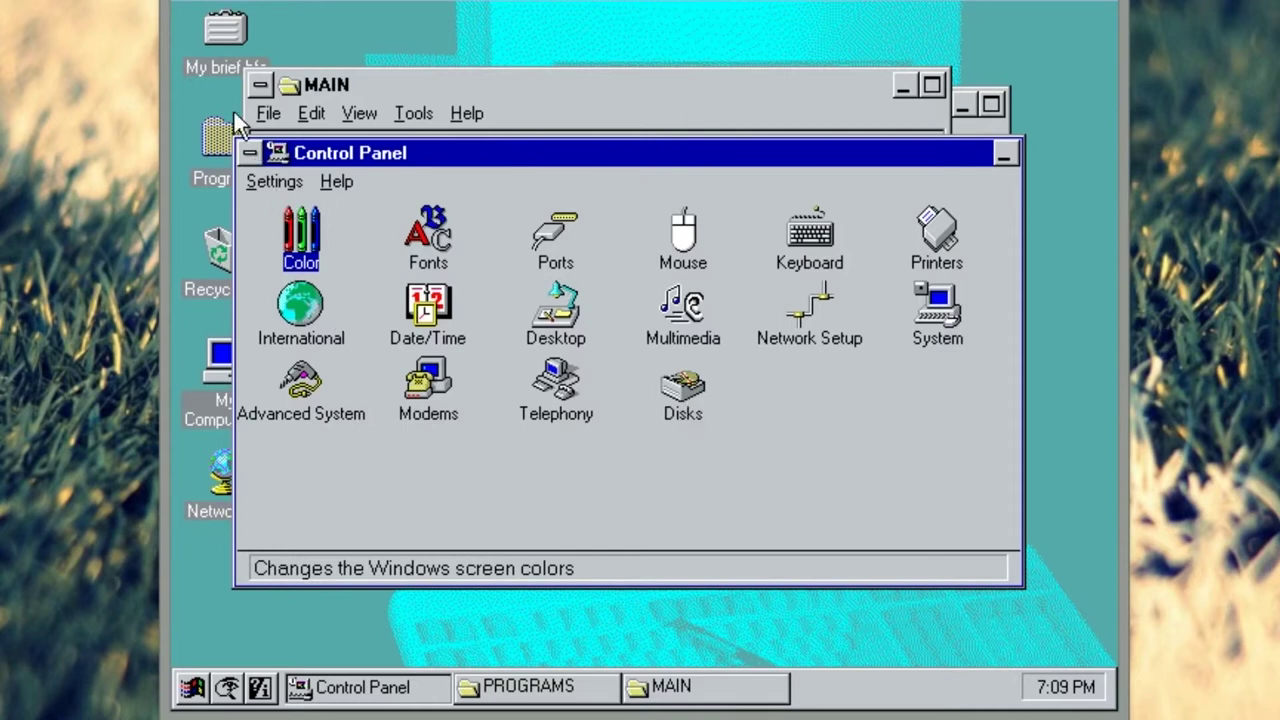
{"action": "left_click", "coordinate": [251, 152]}
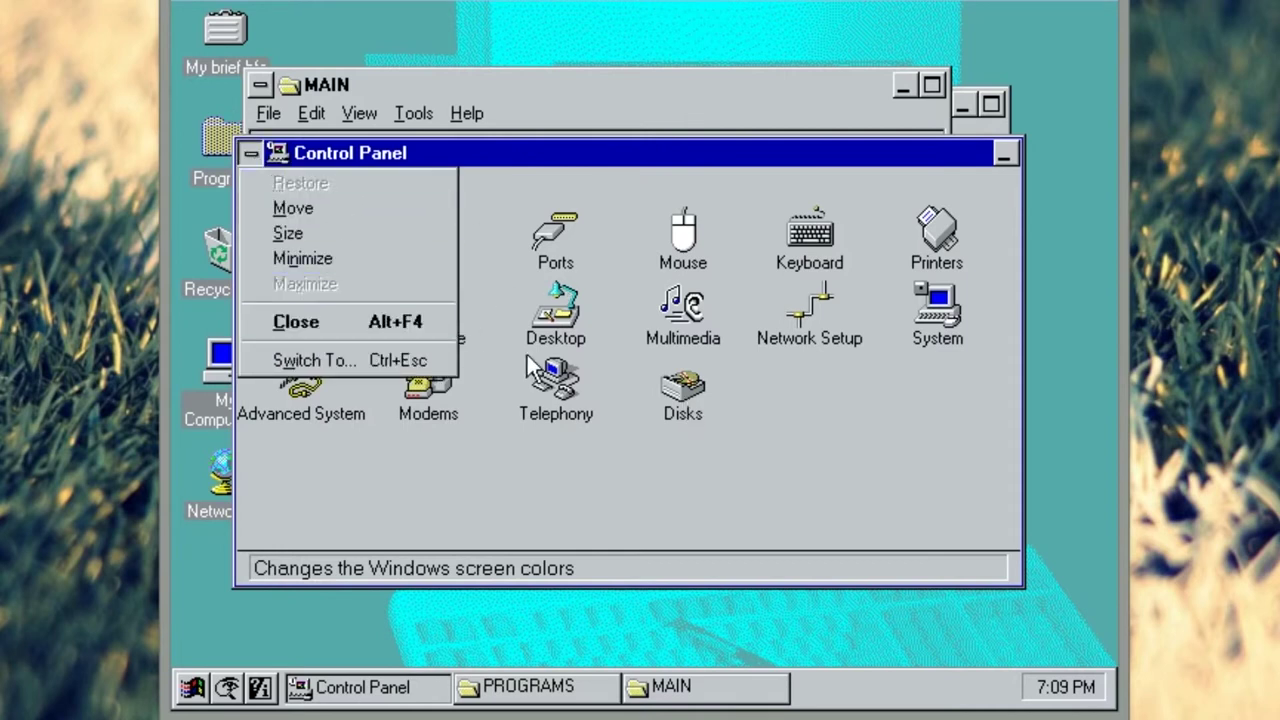
{"action": "left_click", "coordinate": [722, 490]}
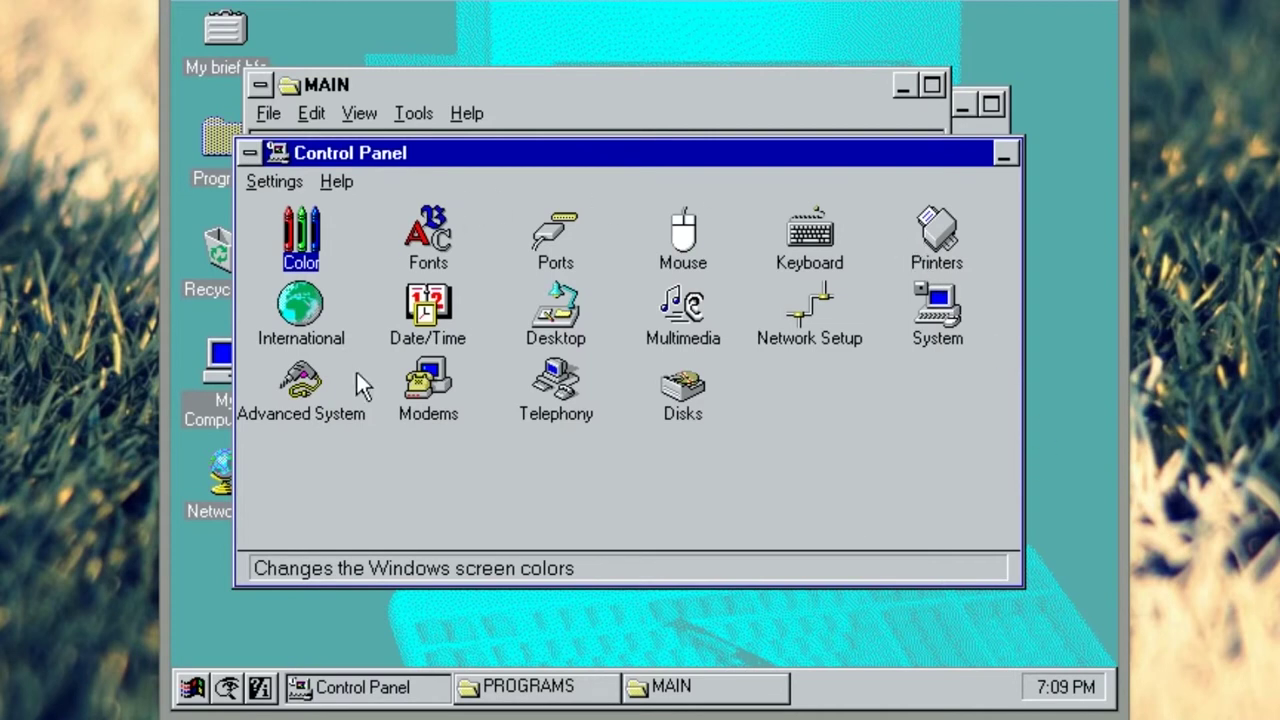
{"action": "left_click", "coordinate": [251, 152]}
{"action": "key", "text": "Down"}
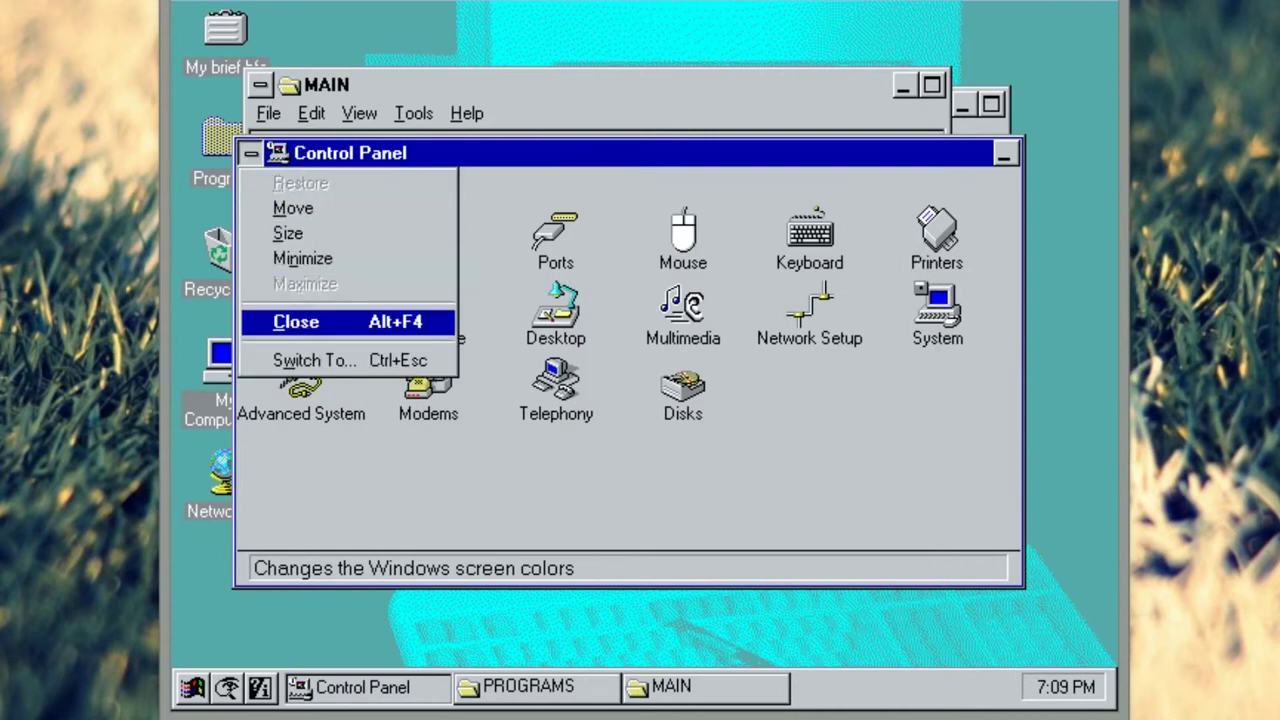
{"action": "key", "text": "Return"}
Step: Open the Control Panels folder in the Main folder, look over its items and close it
{"action": "double_click", "coordinate": [305, 165]}
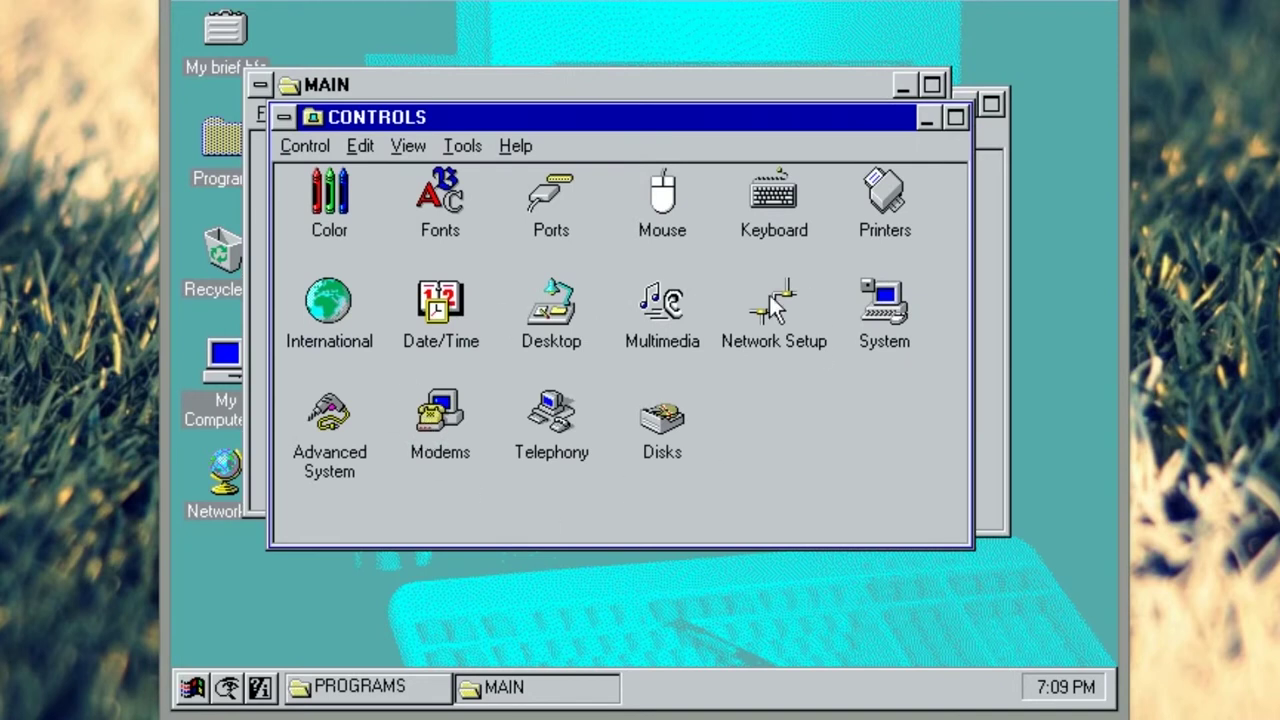
{"action": "left_click", "coordinate": [283, 120]}
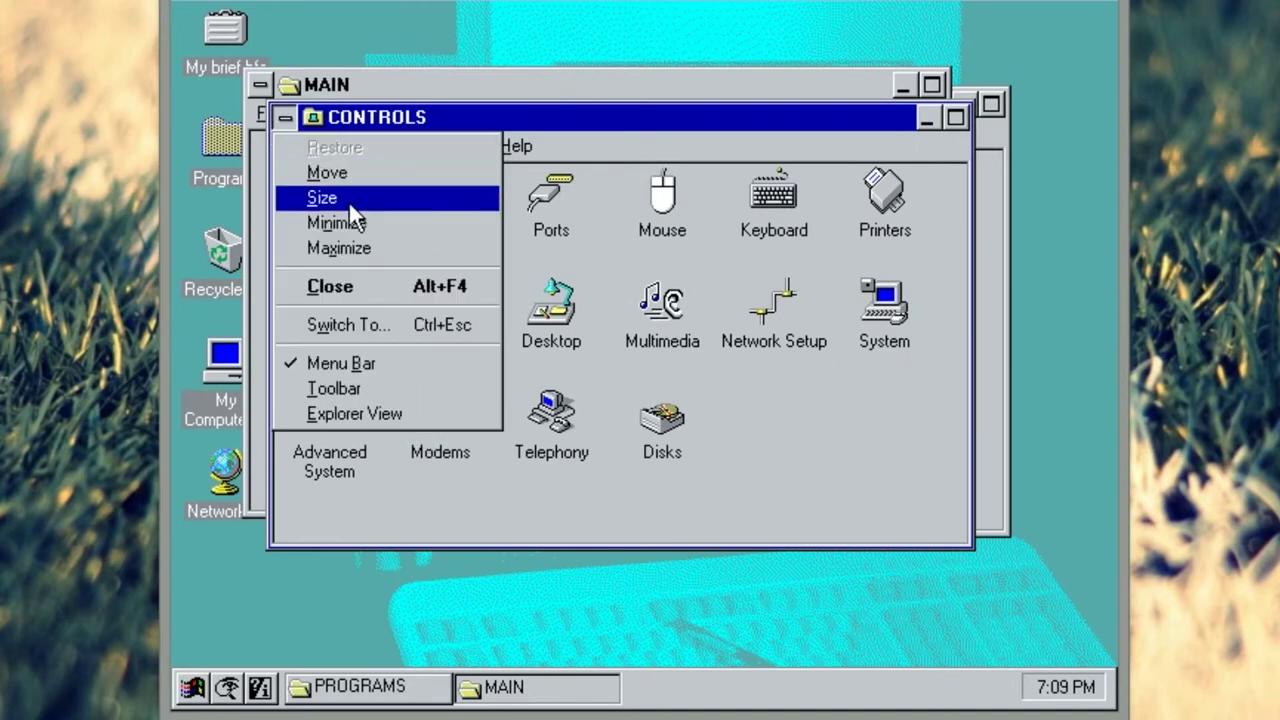
{"action": "left_click", "coordinate": [363, 285]}
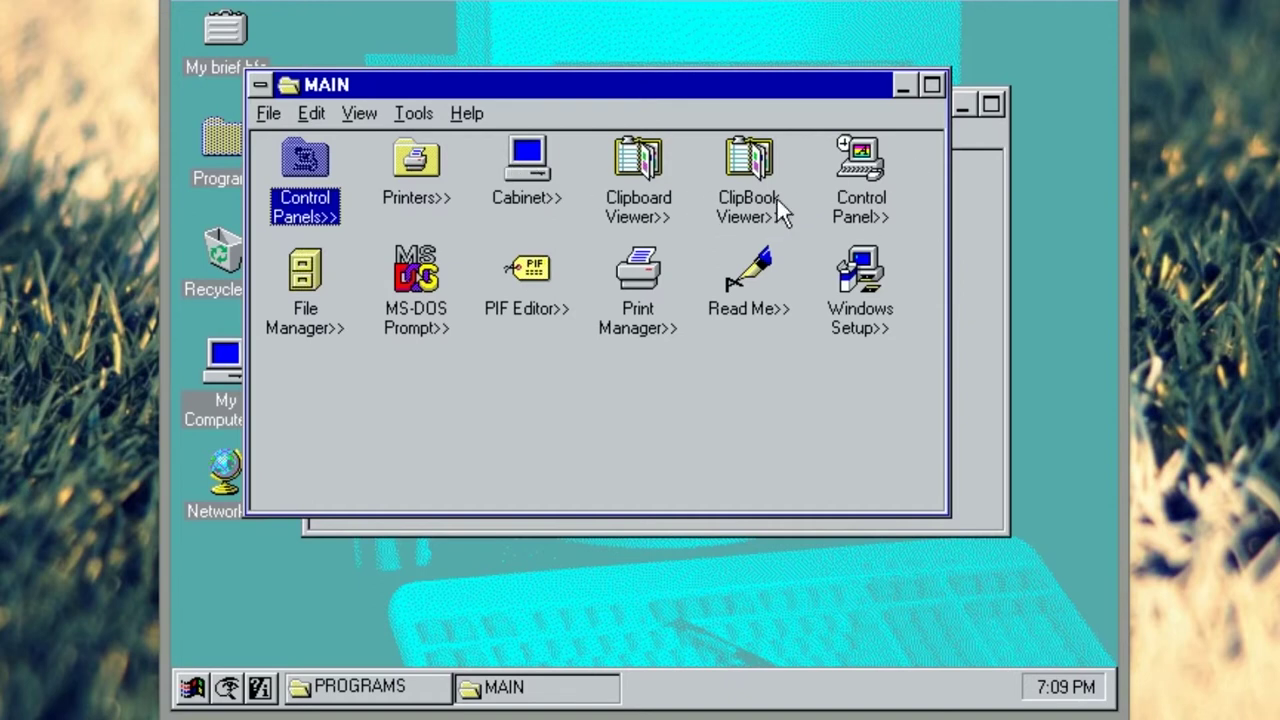
Step: Open ClipBook Viewer from the Main folder, view its Local ClipBook window and close the program
{"action": "double_click", "coordinate": [732, 198]}
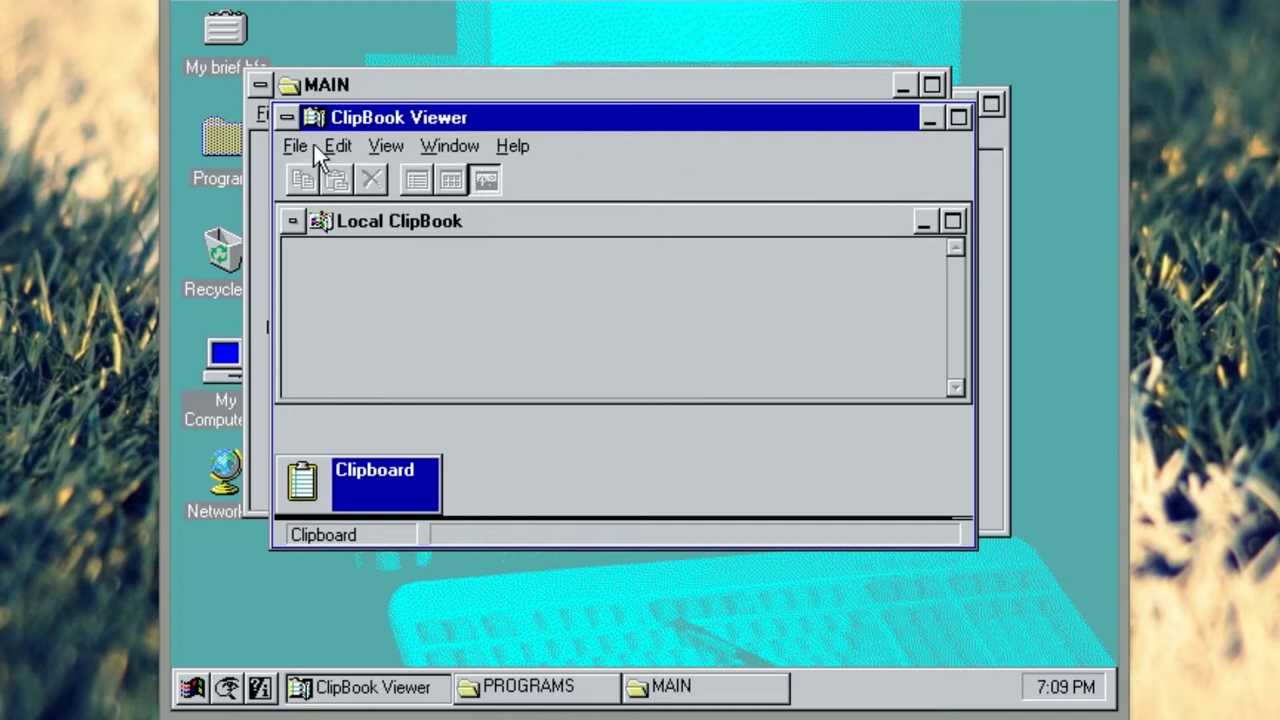
{"action": "left_click", "coordinate": [288, 117]}
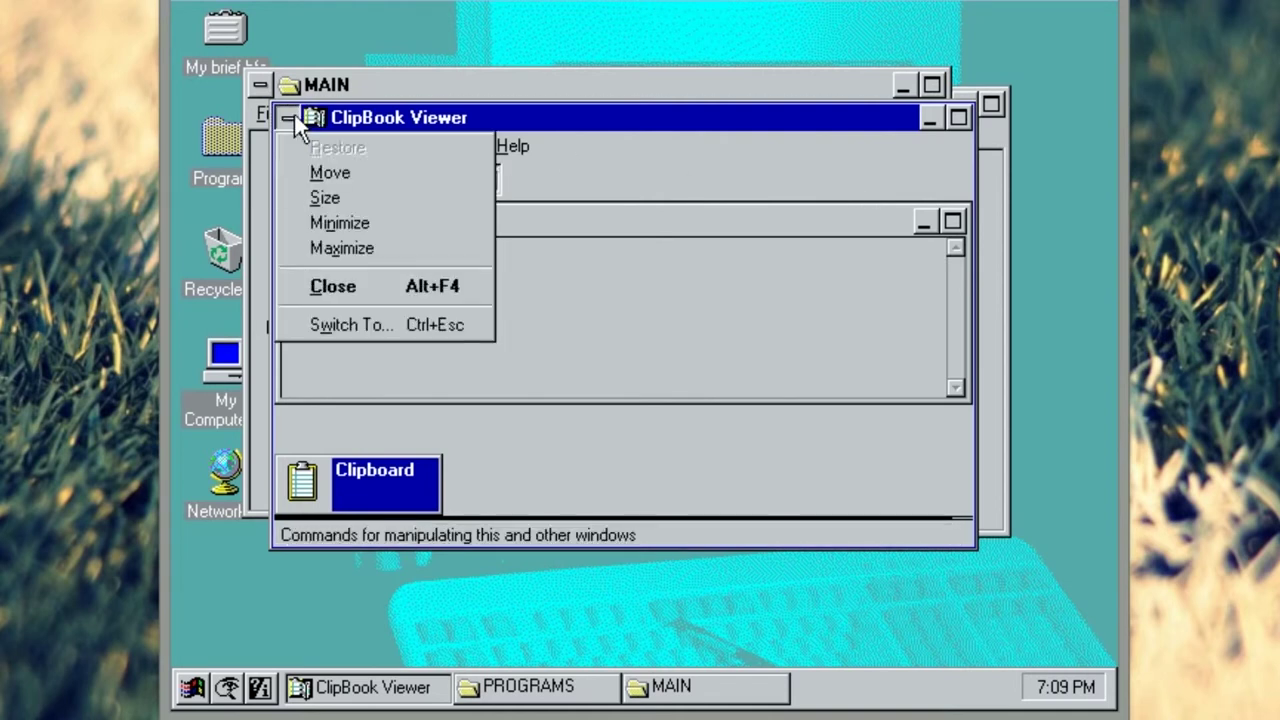
{"action": "left_click", "coordinate": [410, 286]}
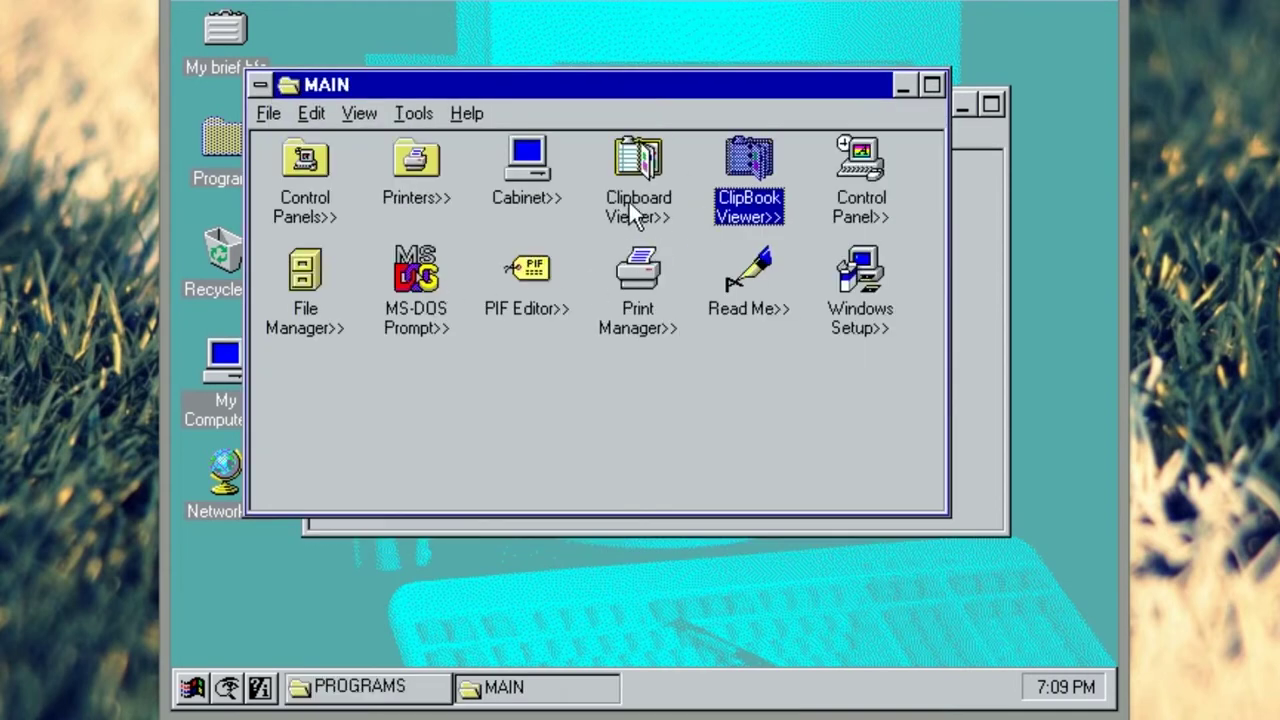
{"action": "left_click", "coordinate": [629, 206]}
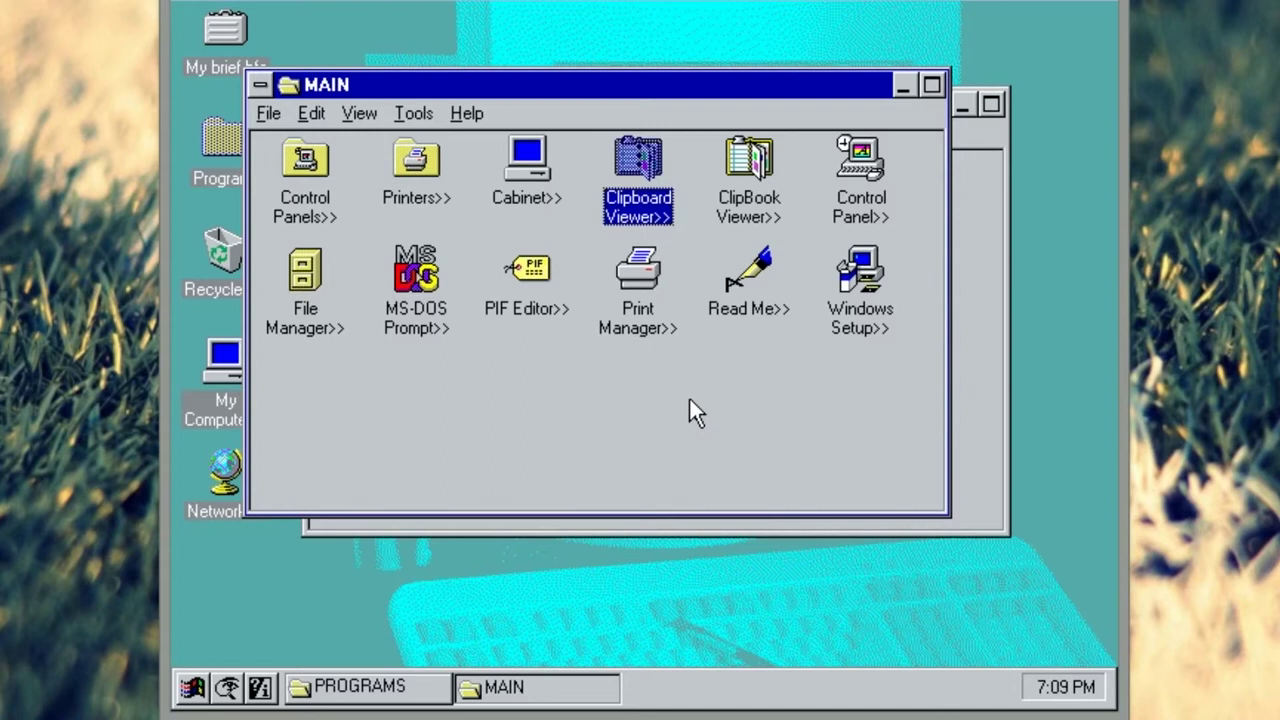
{"action": "left_click", "coordinate": [674, 419]}
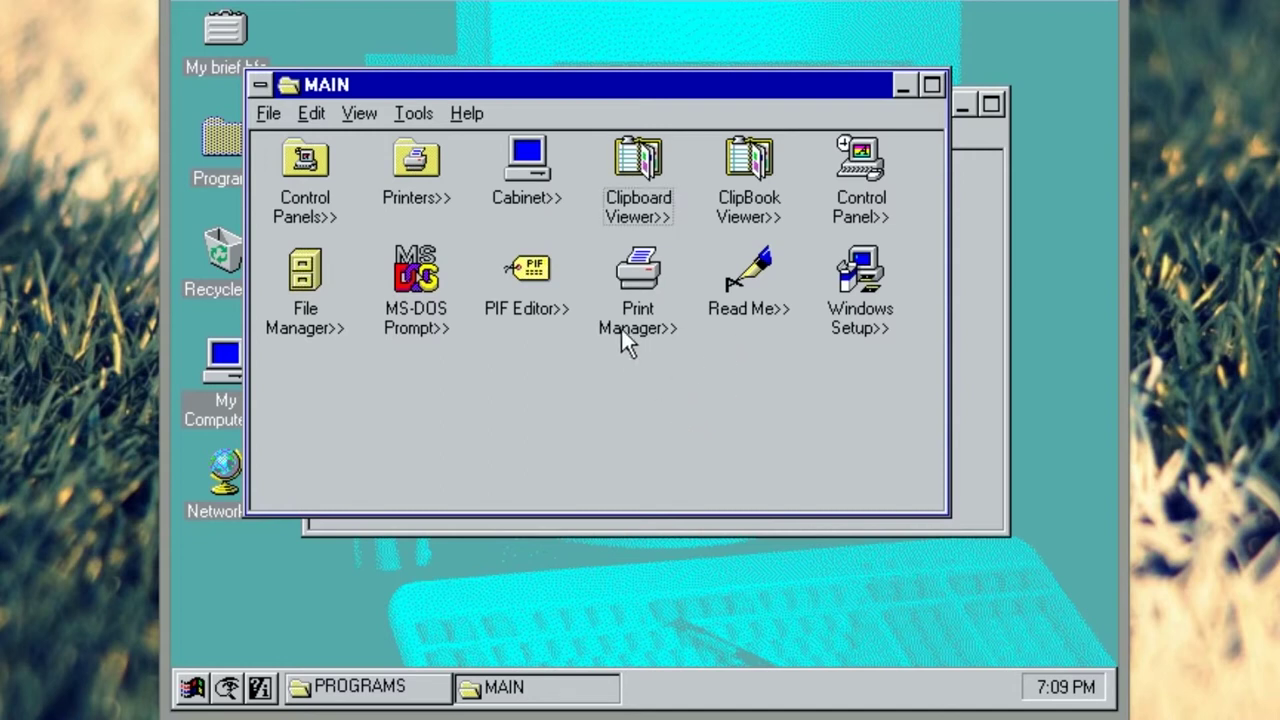
{"action": "left_click", "coordinate": [540, 172]}
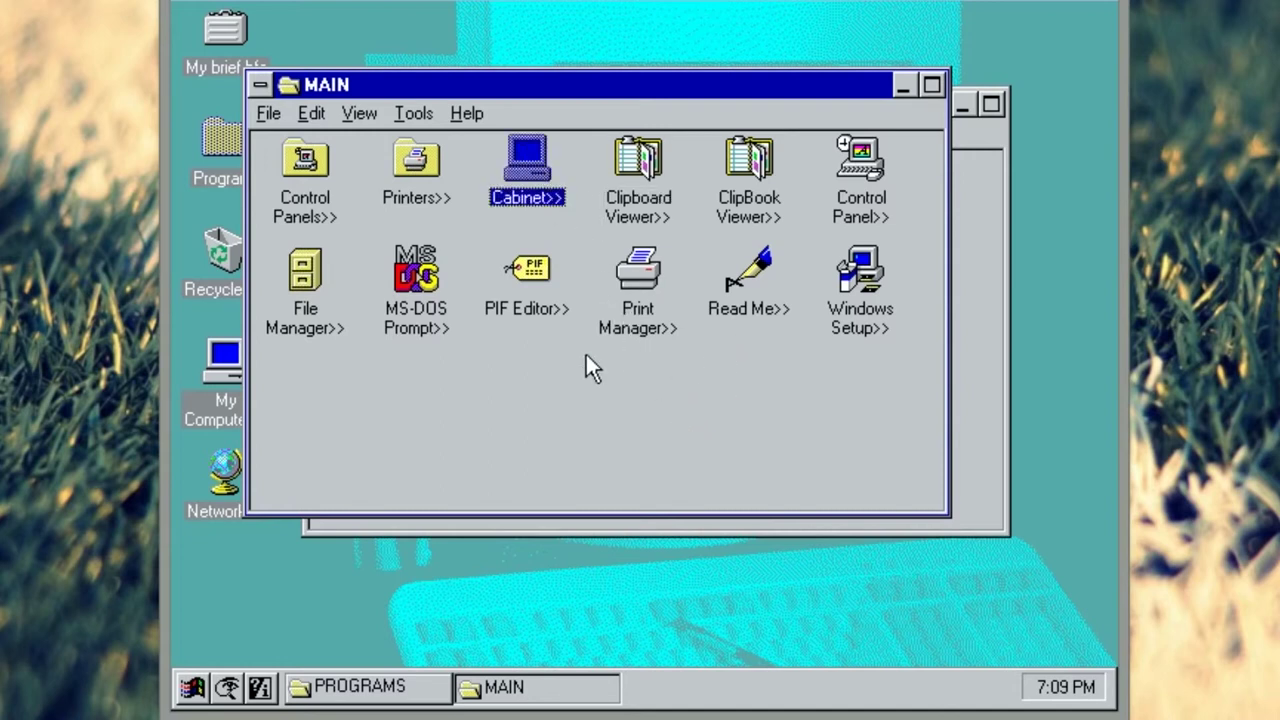
{"action": "left_click", "coordinate": [518, 465]}
{"action": "left_click", "coordinate": [507, 164]}
{"action": "left_click", "coordinate": [552, 440]}
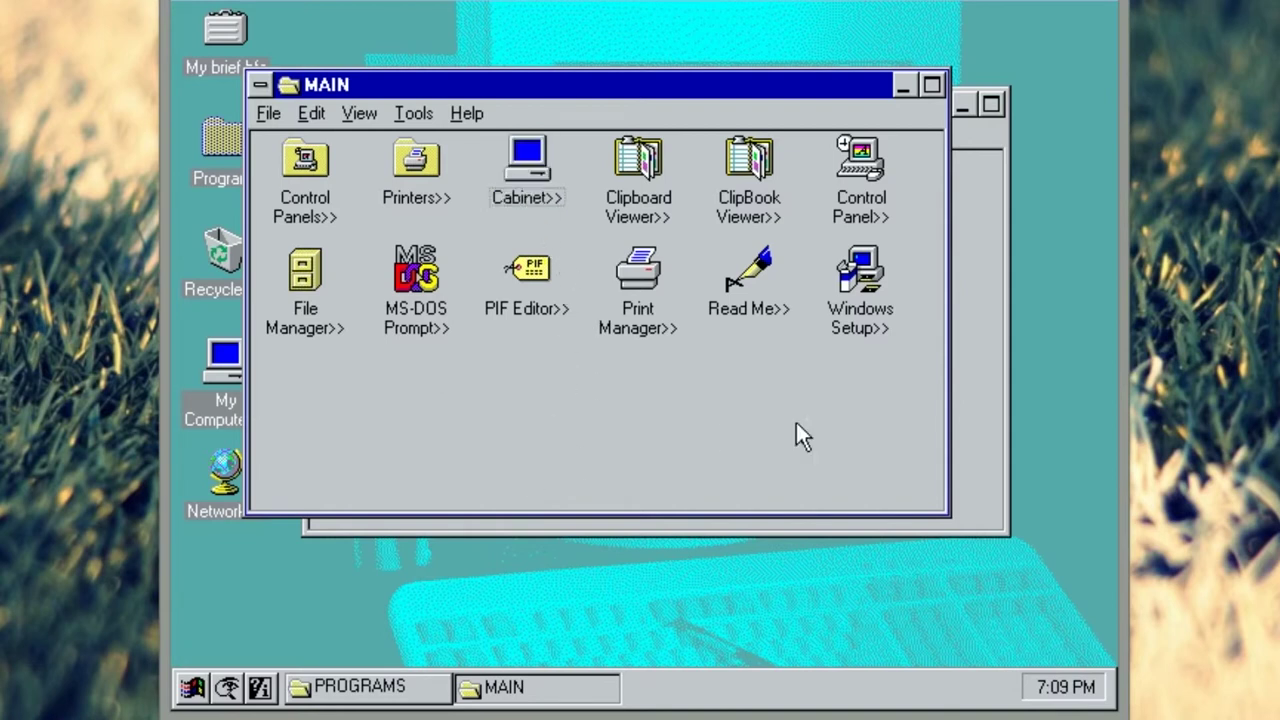
{"action": "left_click", "coordinate": [424, 160]}
Step: Open the Control Panels folder again and view the Color settings, cancelling without changes
{"action": "double_click", "coordinate": [296, 162]}
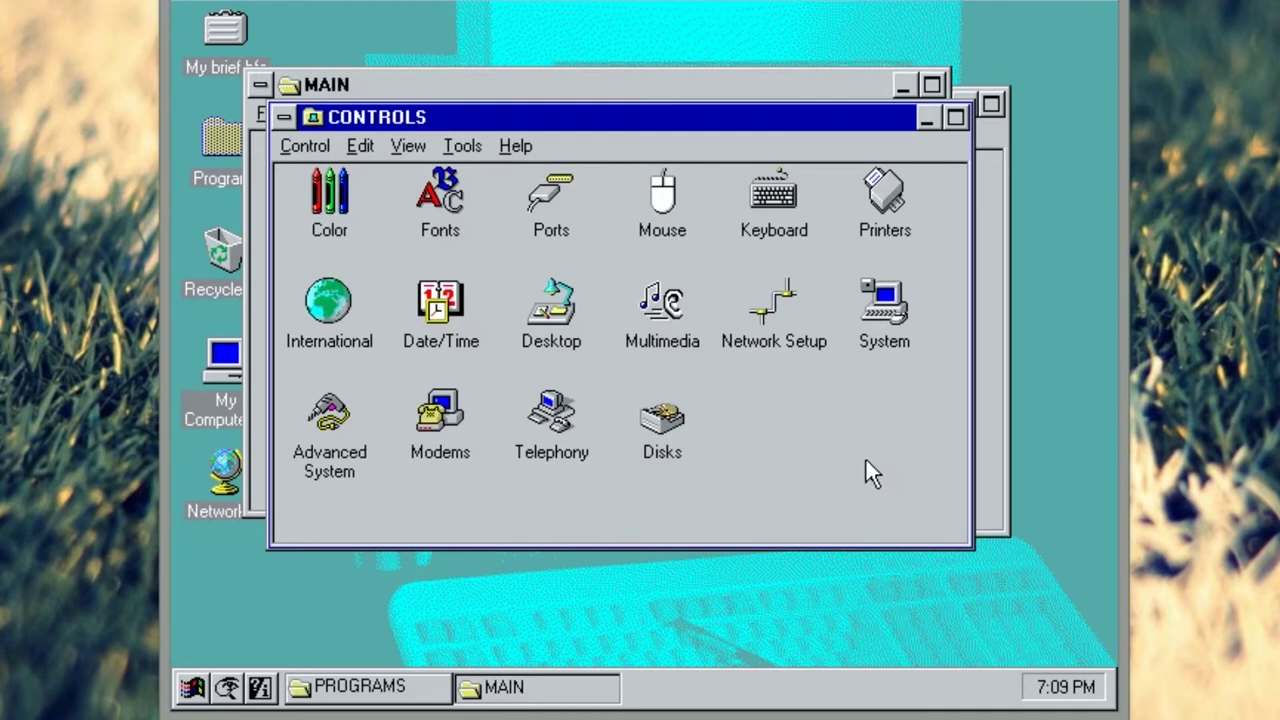
{"action": "double_click", "coordinate": [331, 200]}
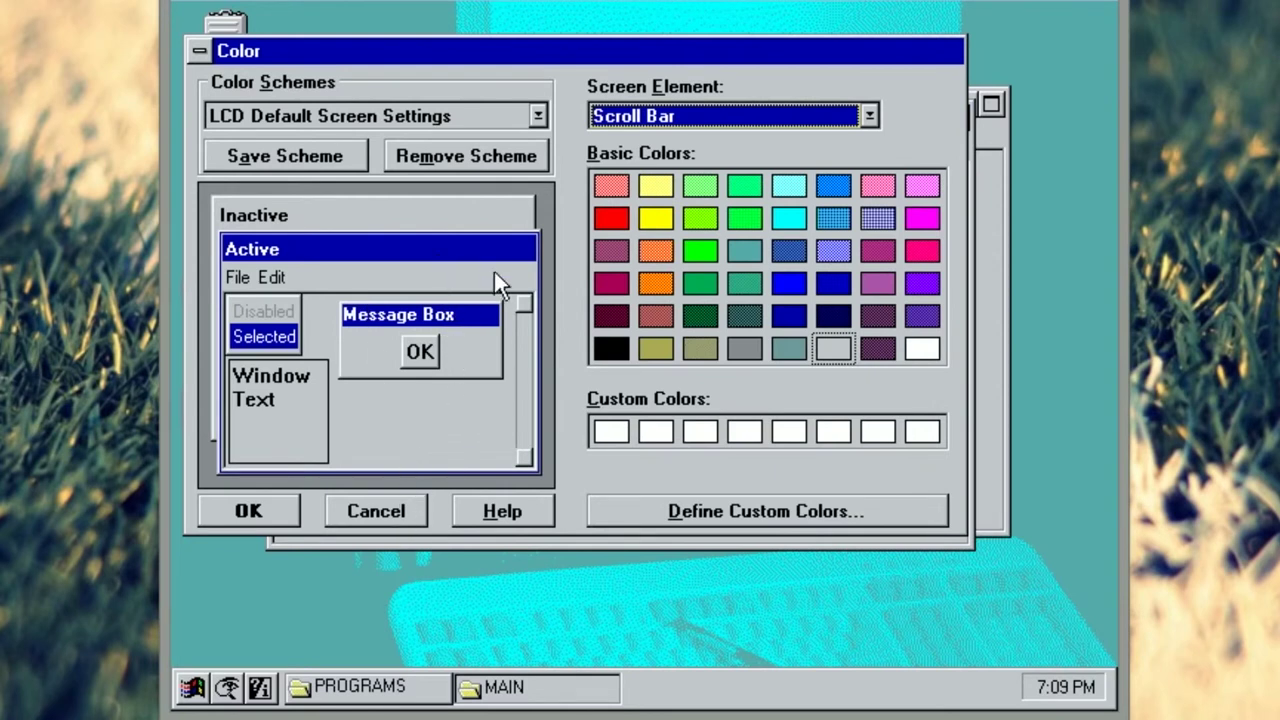
{"action": "left_click", "coordinate": [405, 502]}
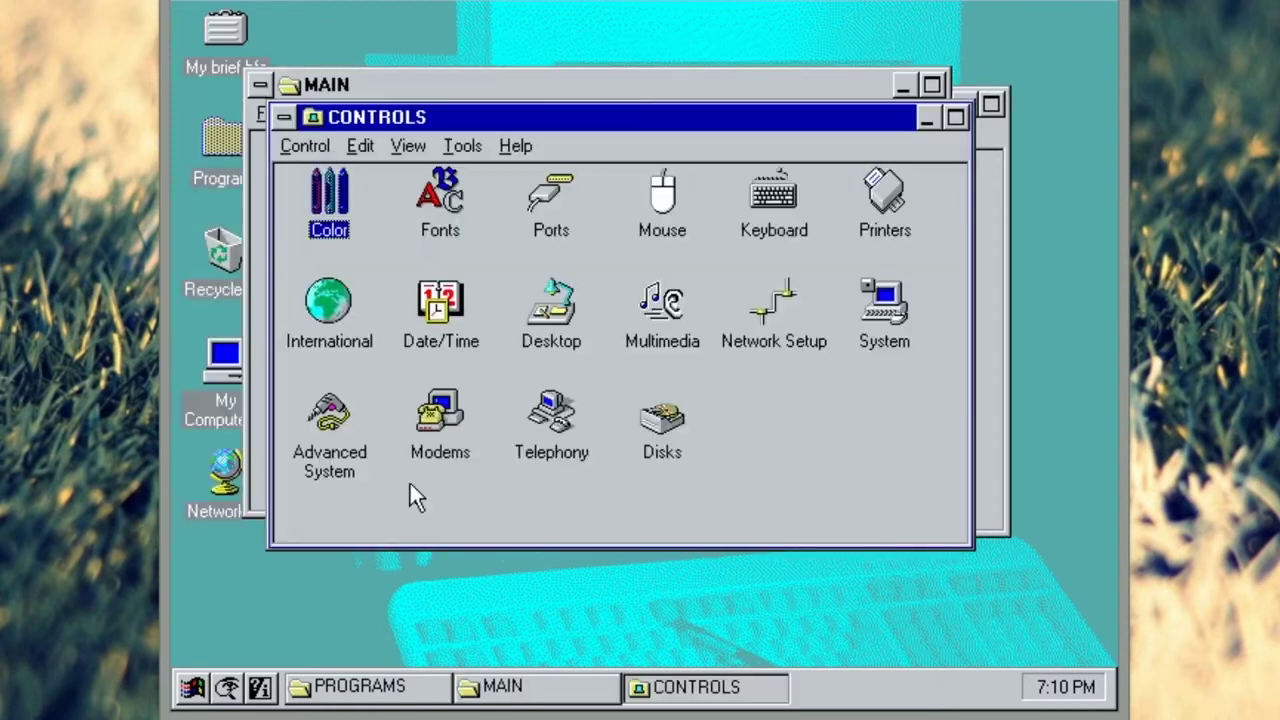
Step: View the Fonts and Ports settings from the Controls window, cancelling each dialog without changes
{"action": "left_click", "coordinate": [455, 200]}
{"action": "double_click", "coordinate": [455, 200]}
{"action": "left_click", "coordinate": [745, 133]}
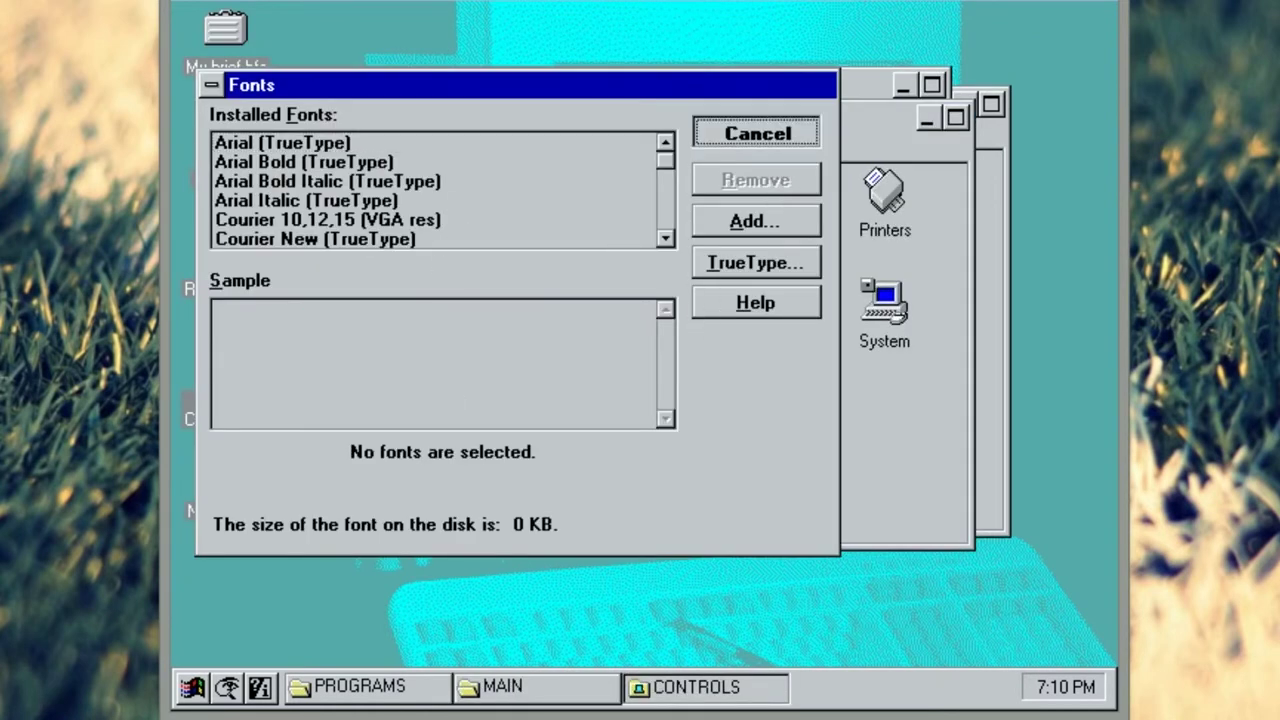
{"action": "key", "text": "Right"}
{"action": "key", "text": "Return"}
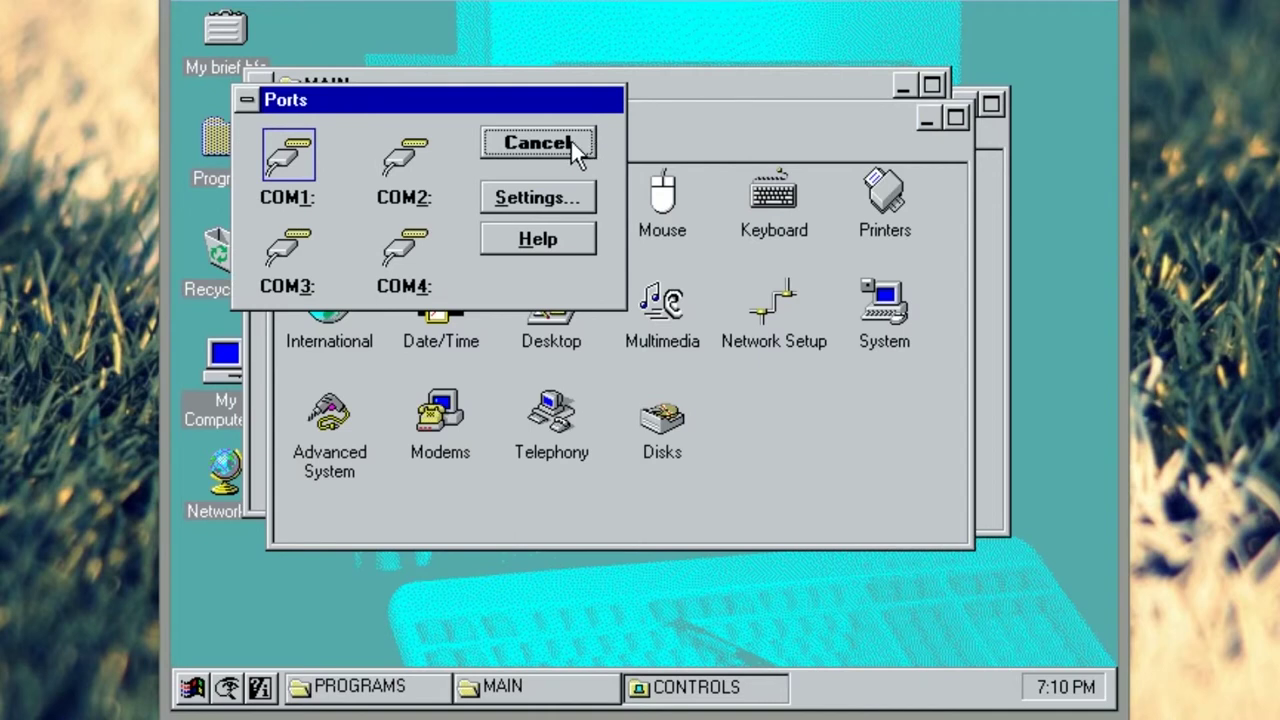
{"action": "left_click", "coordinate": [571, 141]}
Step: Try to open the Mouse properties, restart the system and cancel the Chicago Networking logon
{"action": "double_click", "coordinate": [664, 190]}
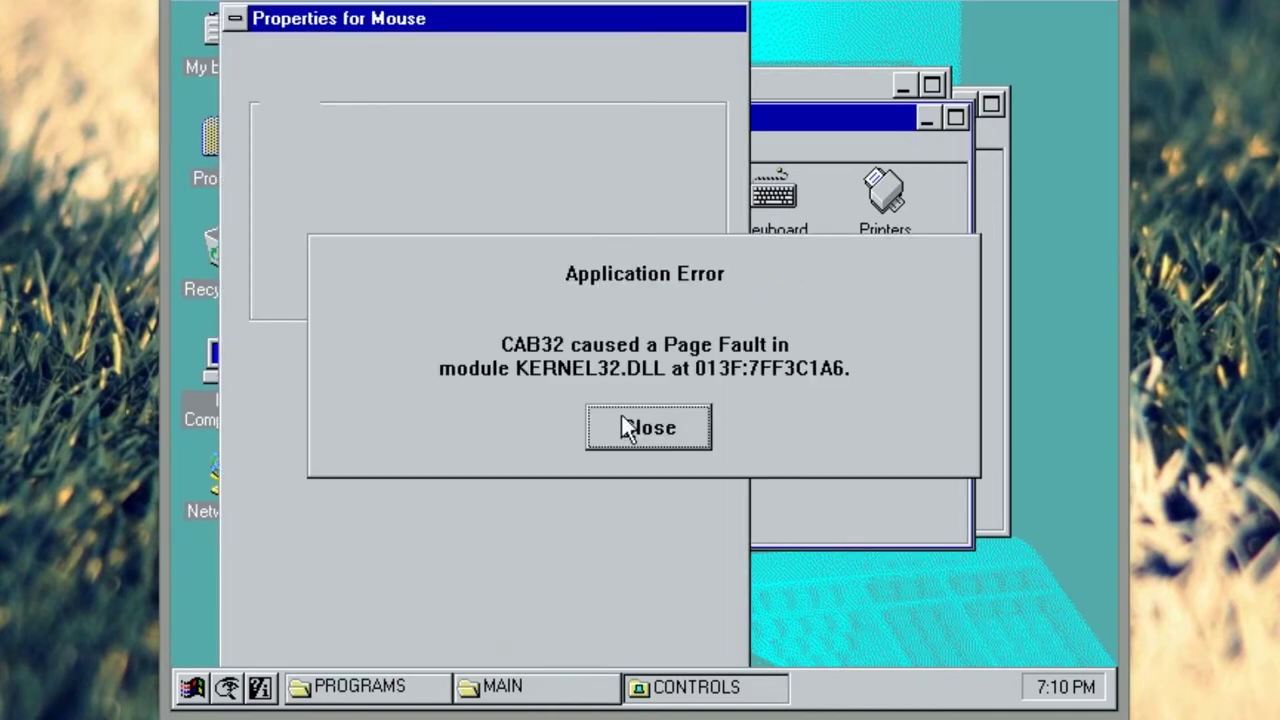
{"action": "left_click", "coordinate": [621, 417]}
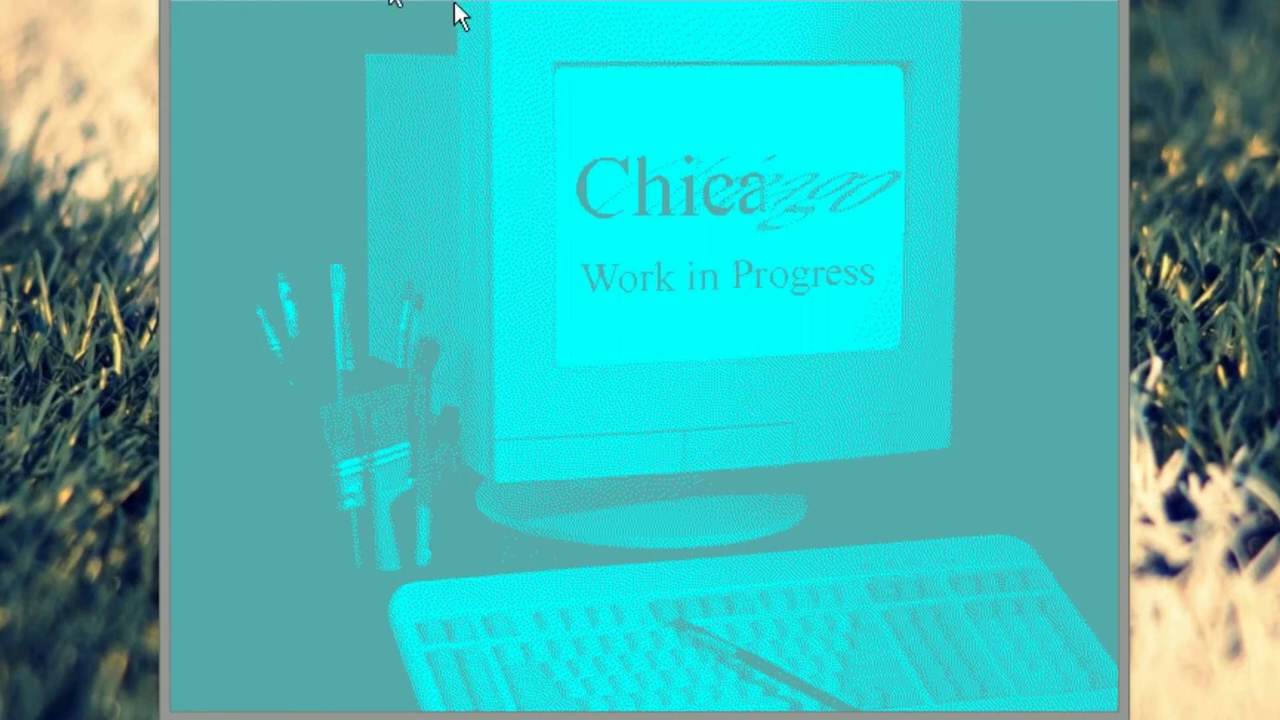
{"action": "key", "text": "ctrl+alt+Delete"}
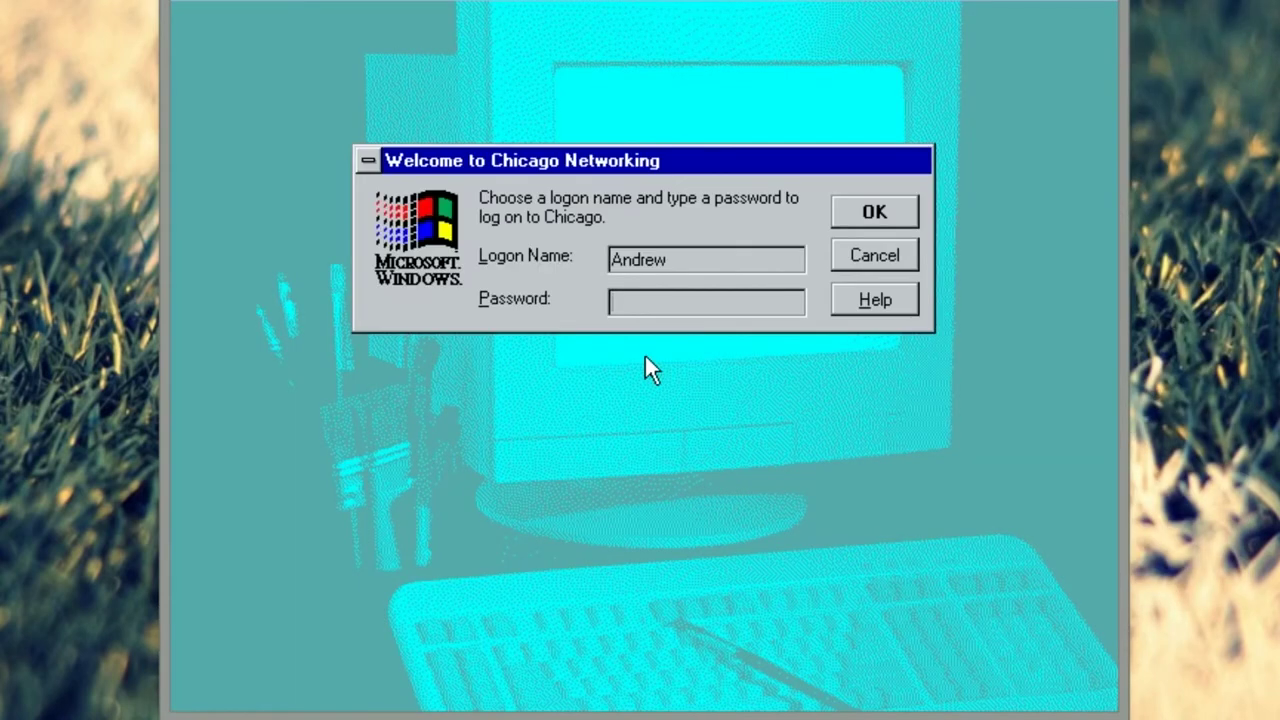
{"action": "left_click", "coordinate": [886, 250]}
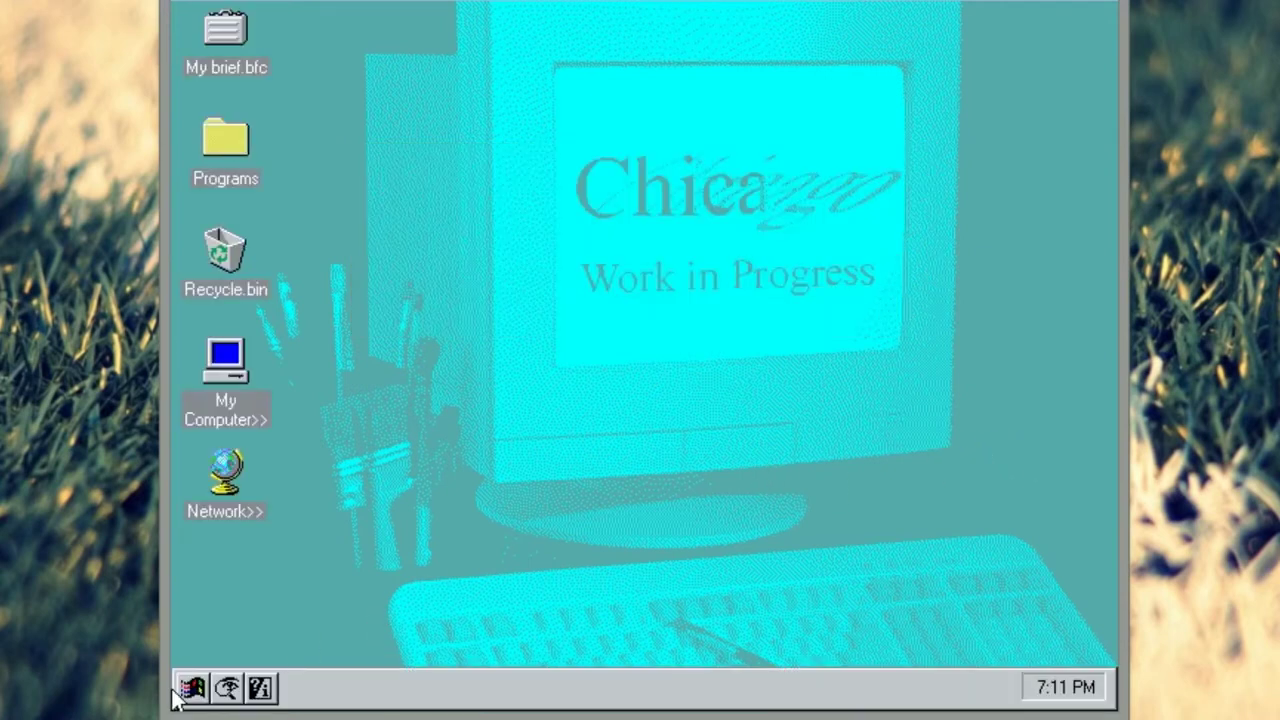
Step: Open the Programs folder from the desktop and close the Controls and Main windows behind it
{"action": "double_click", "coordinate": [226, 188]}
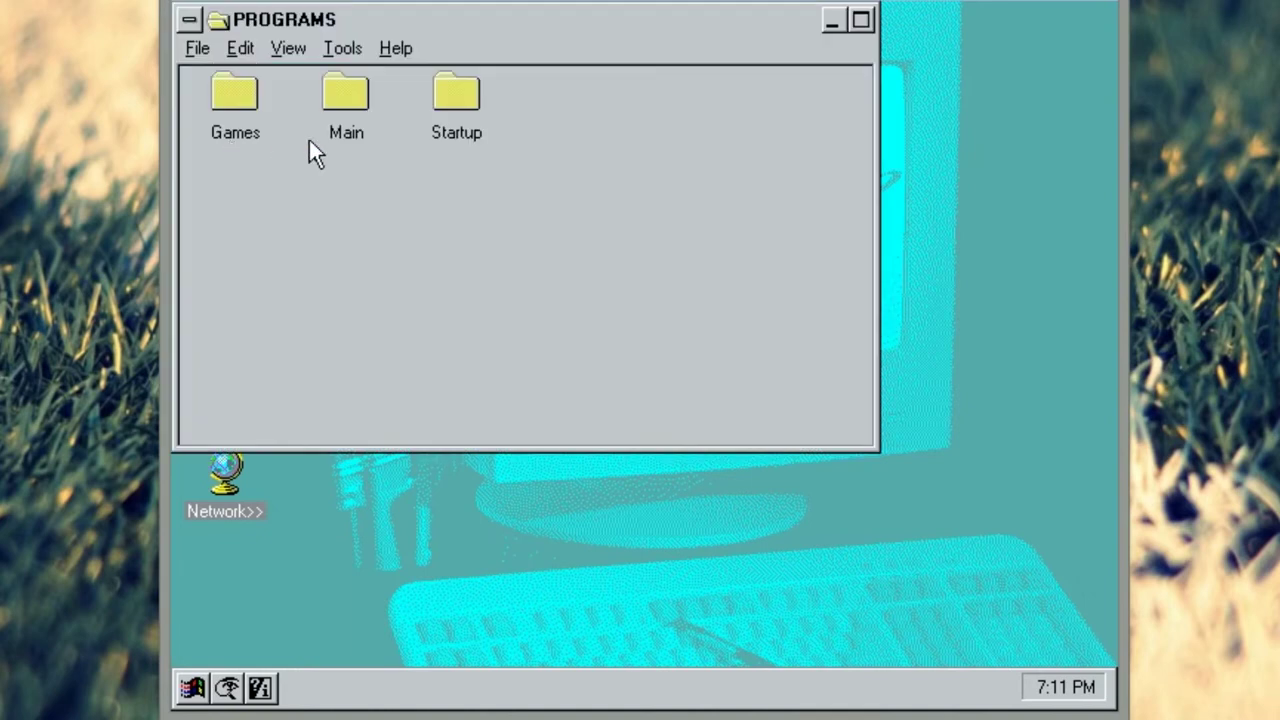
{"action": "left_click", "coordinate": [449, 114]}
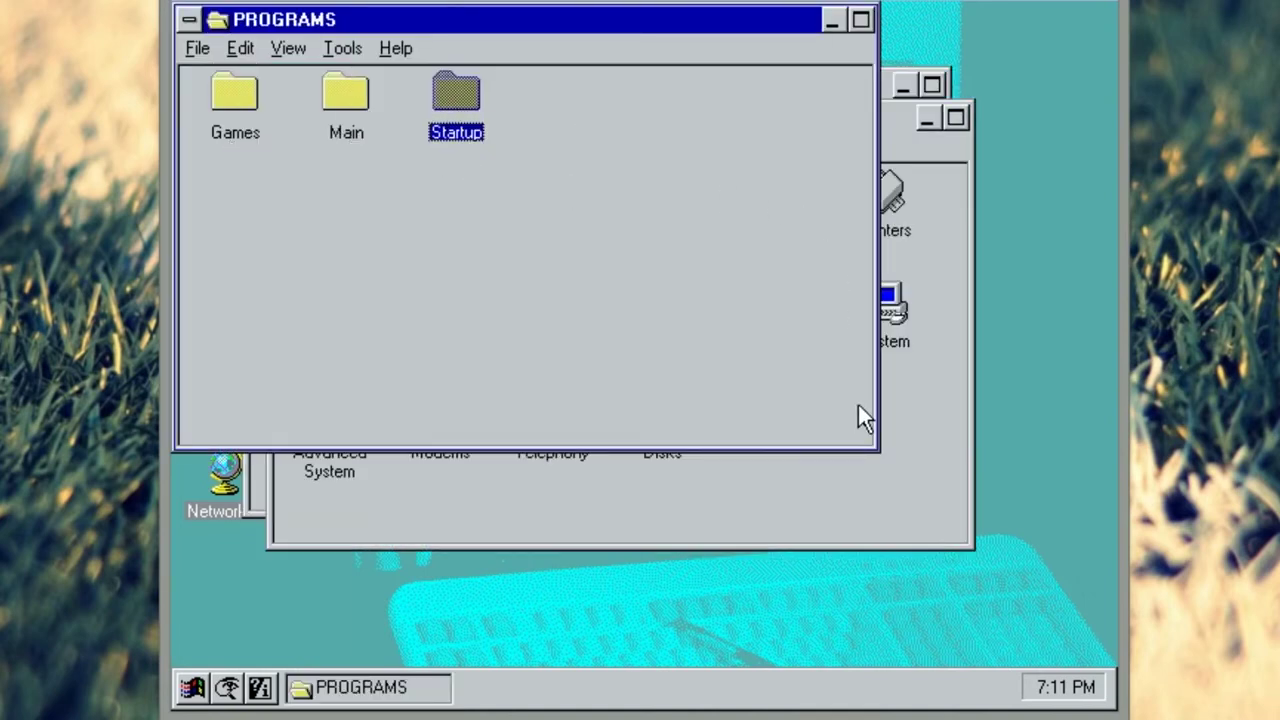
{"action": "left_click", "coordinate": [957, 160]}
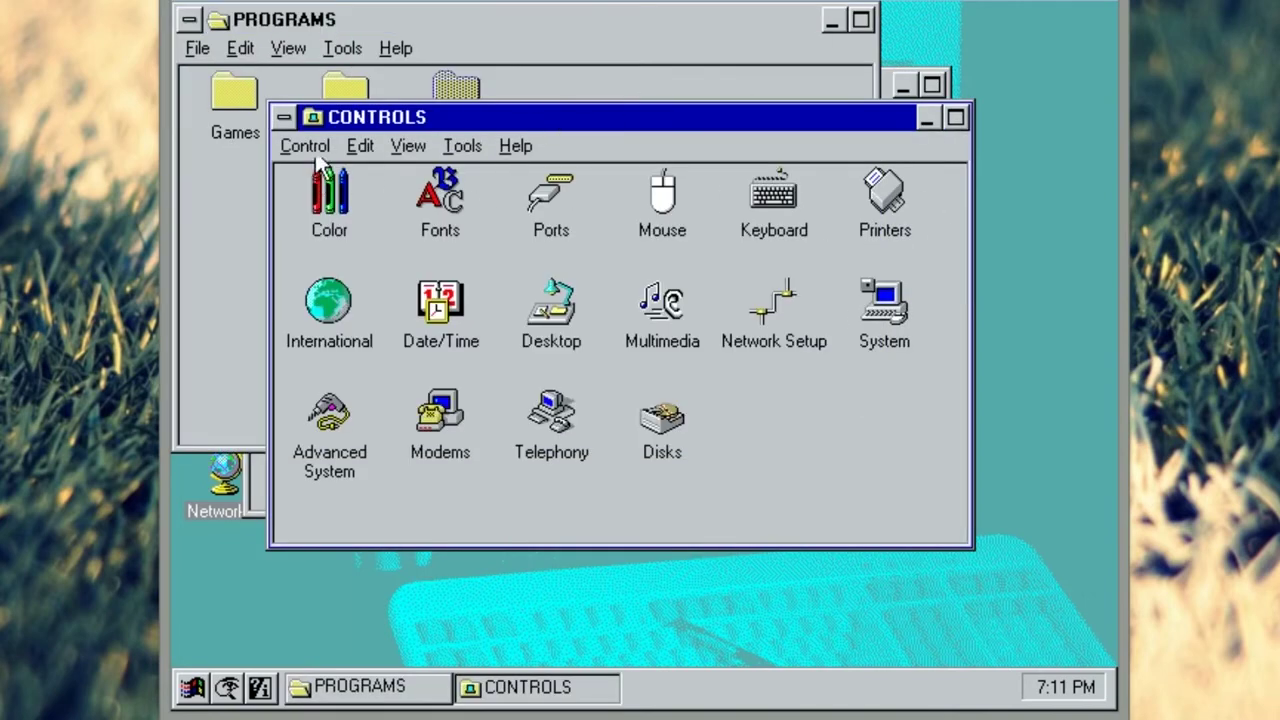
{"action": "left_click", "coordinate": [286, 118]}
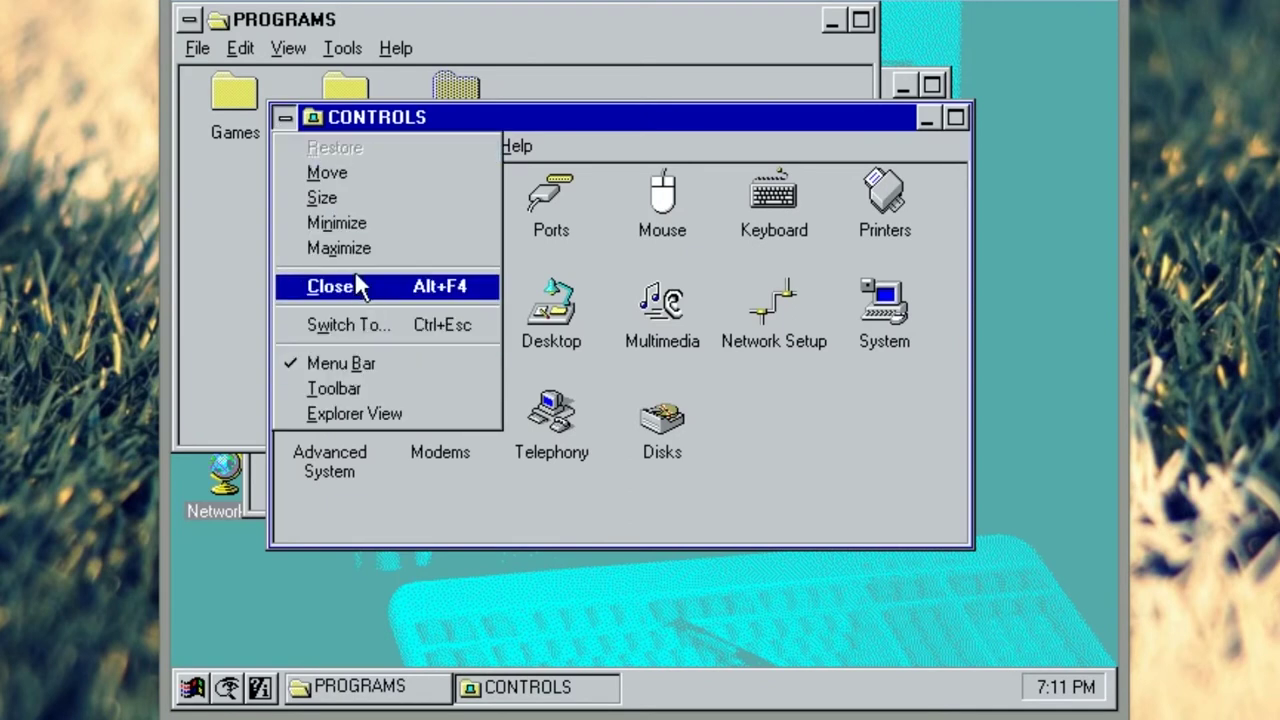
{"action": "left_click", "coordinate": [358, 285]}
{"action": "left_click", "coordinate": [957, 193]}
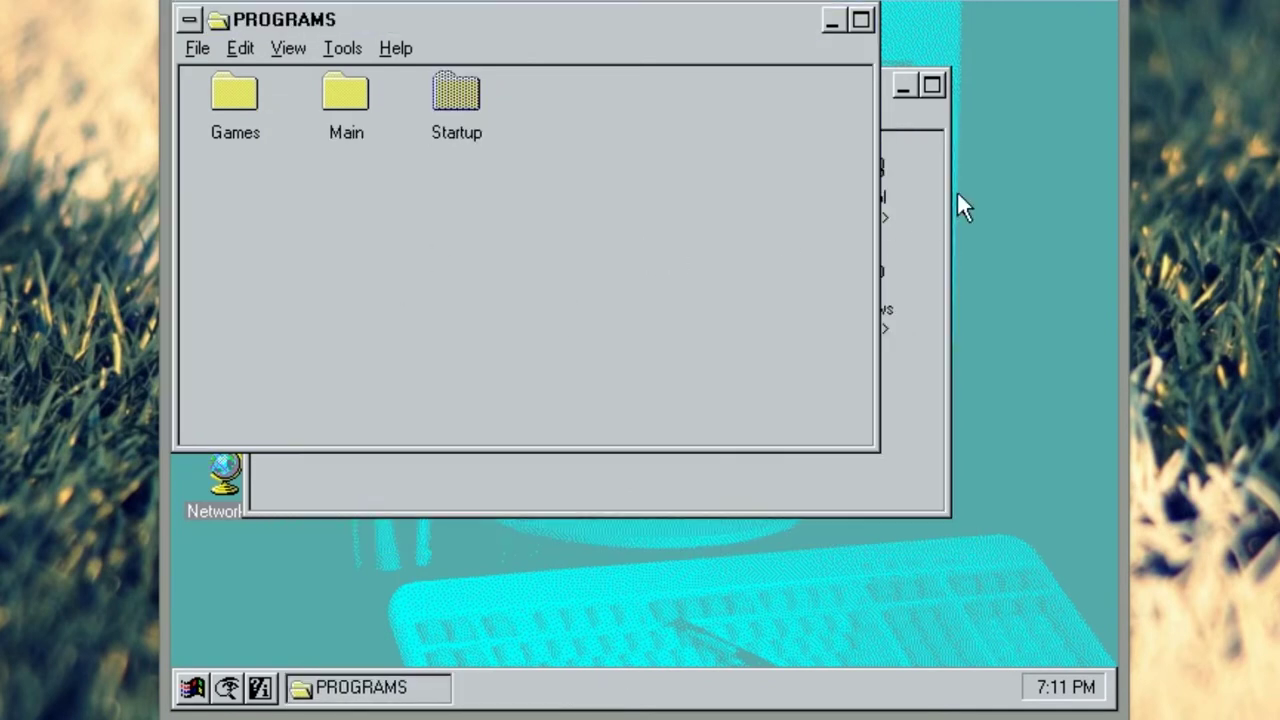
{"action": "left_click", "coordinate": [905, 190]}
{"action": "left_click", "coordinate": [259, 85]}
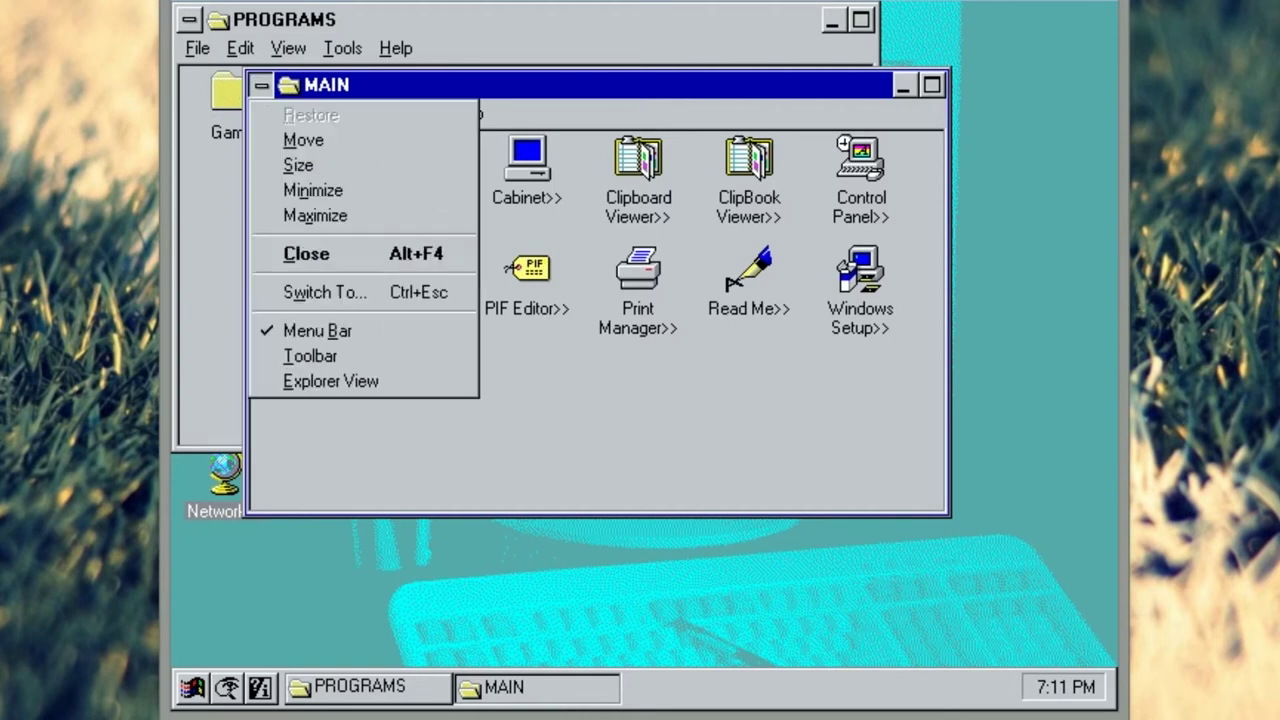
{"action": "left_click", "coordinate": [324, 258]}
Step: Open the Games folder and move the Solitaire icon closer to Minesweeper
{"action": "double_click", "coordinate": [236, 92]}
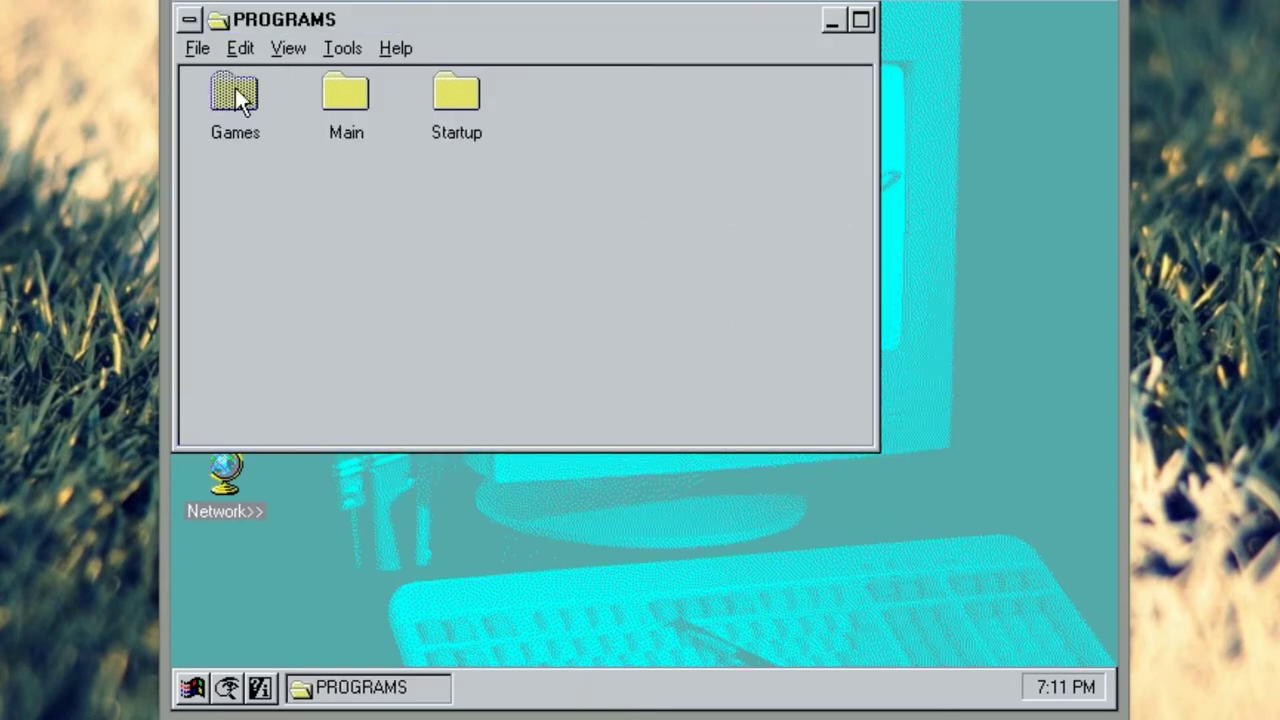
{"action": "left_click_drag", "start_coordinate": [632, 152], "coordinate": [569, 150]}
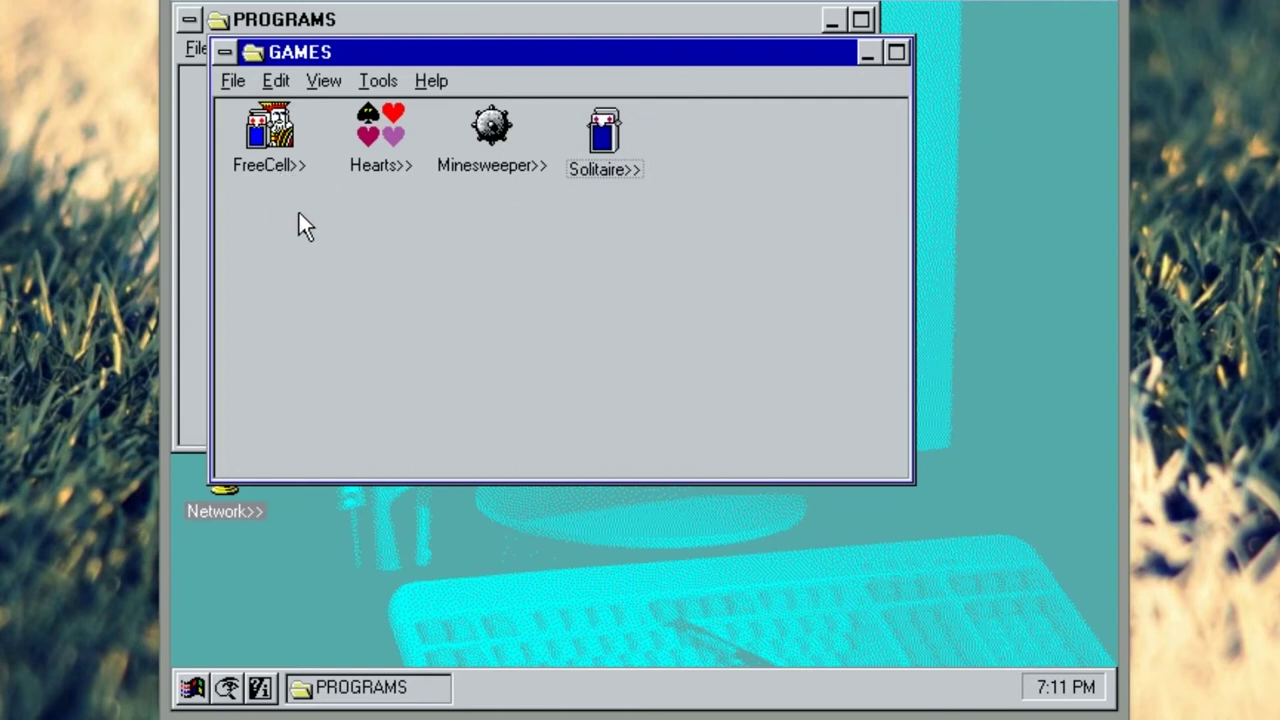
Step: Start Solitaire from the Games folder, look at the dealt cards and close the game
{"action": "double_click", "coordinate": [578, 140]}
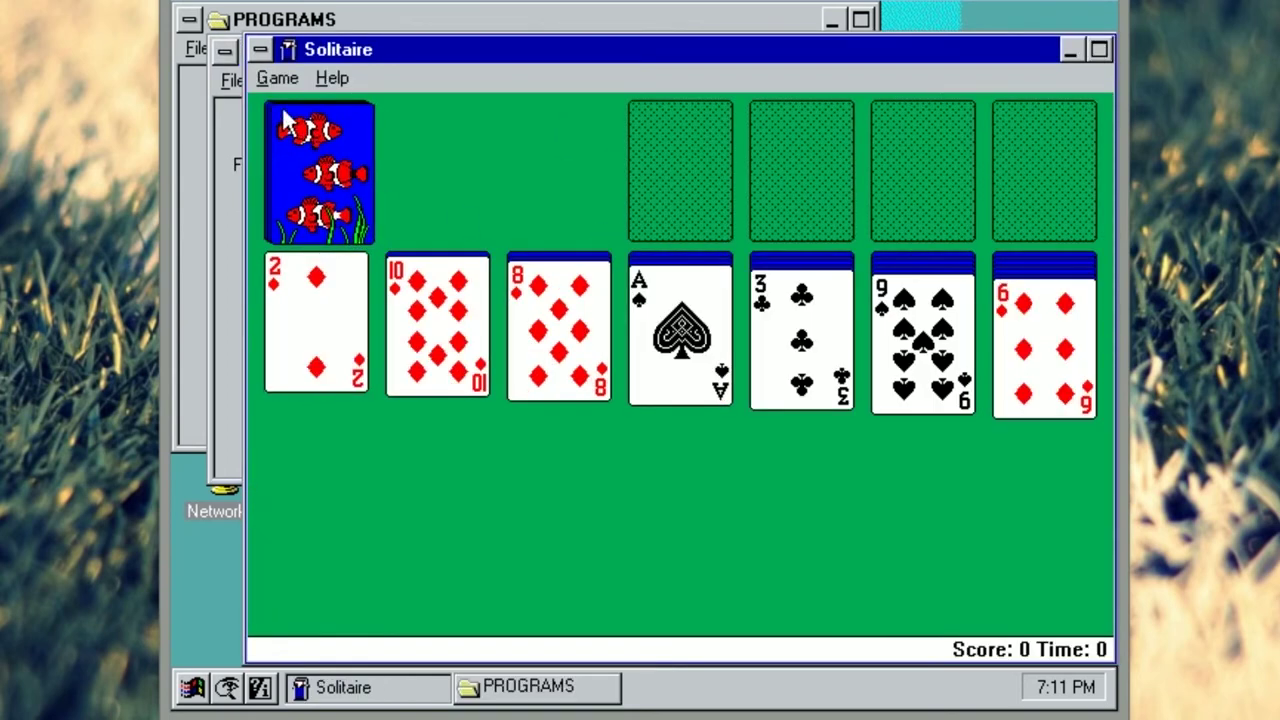
{"action": "left_click", "coordinate": [260, 50]}
{"action": "left_click", "coordinate": [272, 222]}
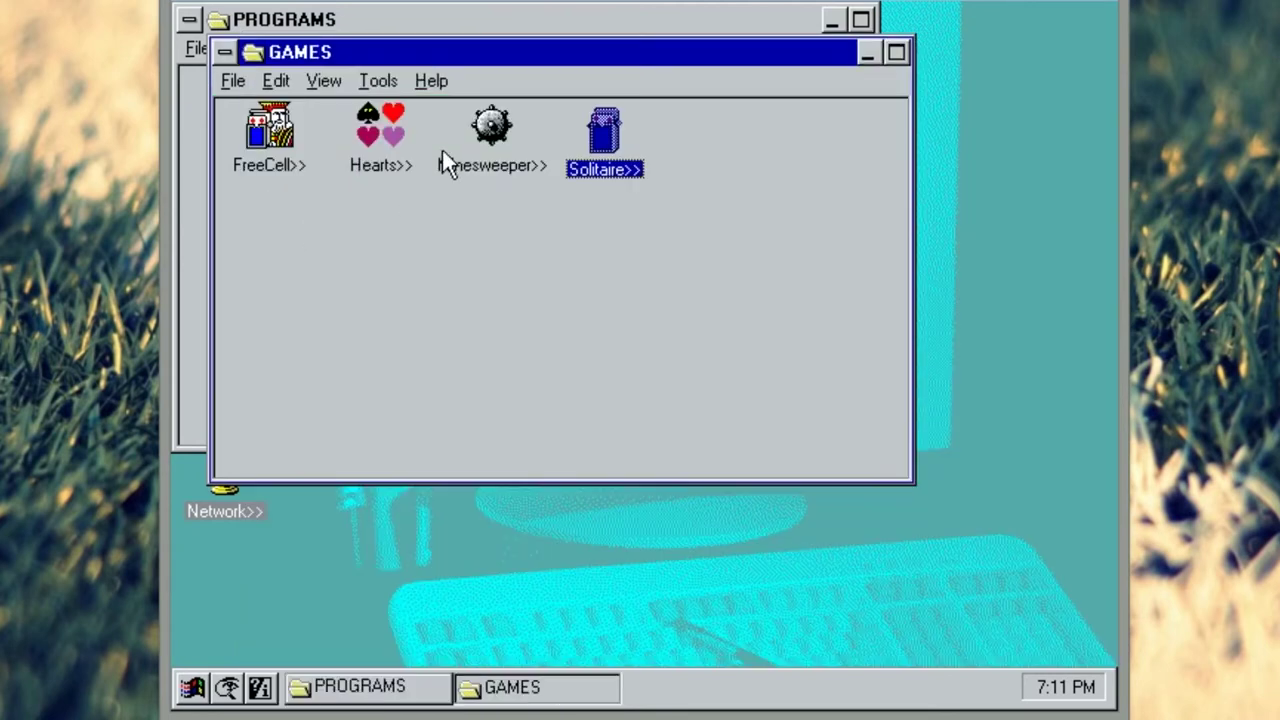
Step: Start Minesweeper, uncover several squares across the board and exit the game
{"action": "double_click", "coordinate": [490, 128]}
{"action": "left_click", "coordinate": [343, 236]}
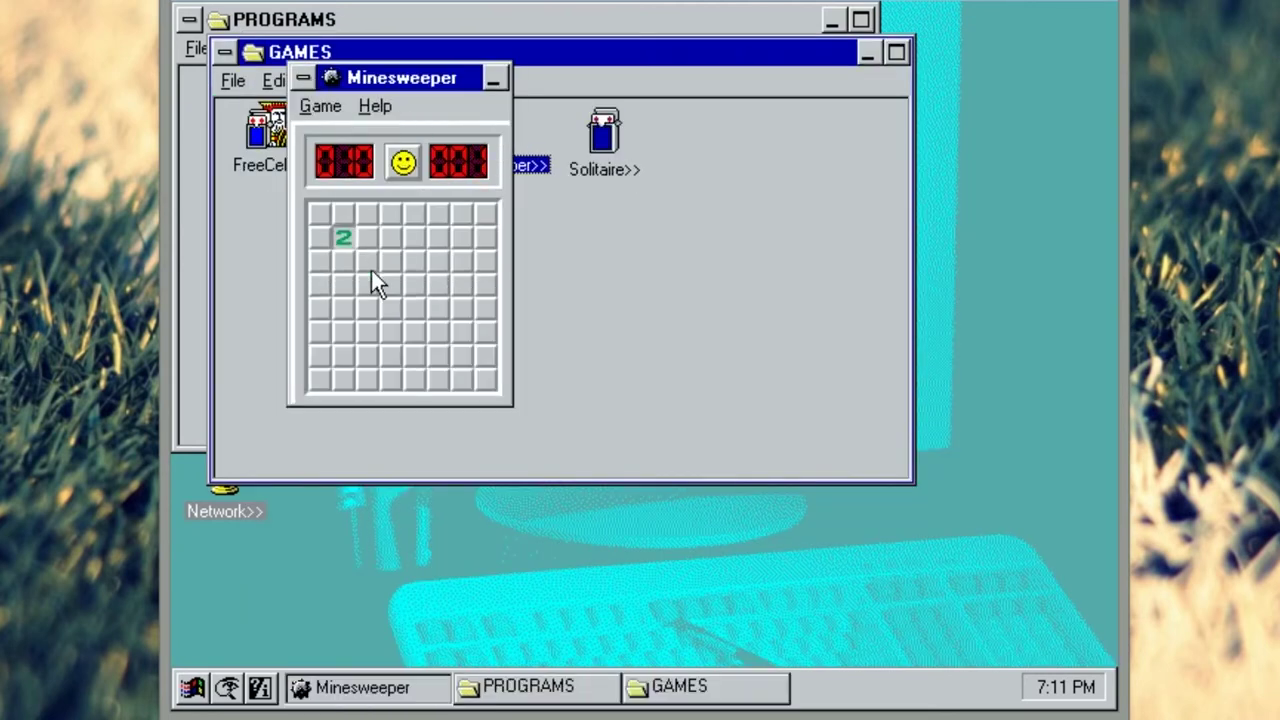
{"action": "left_click", "coordinate": [390, 308]}
{"action": "left_click", "coordinate": [390, 355]}
{"action": "left_click", "coordinate": [462, 308]}
{"action": "left_click", "coordinate": [465, 258]}
{"action": "left_click", "coordinate": [438, 238]}
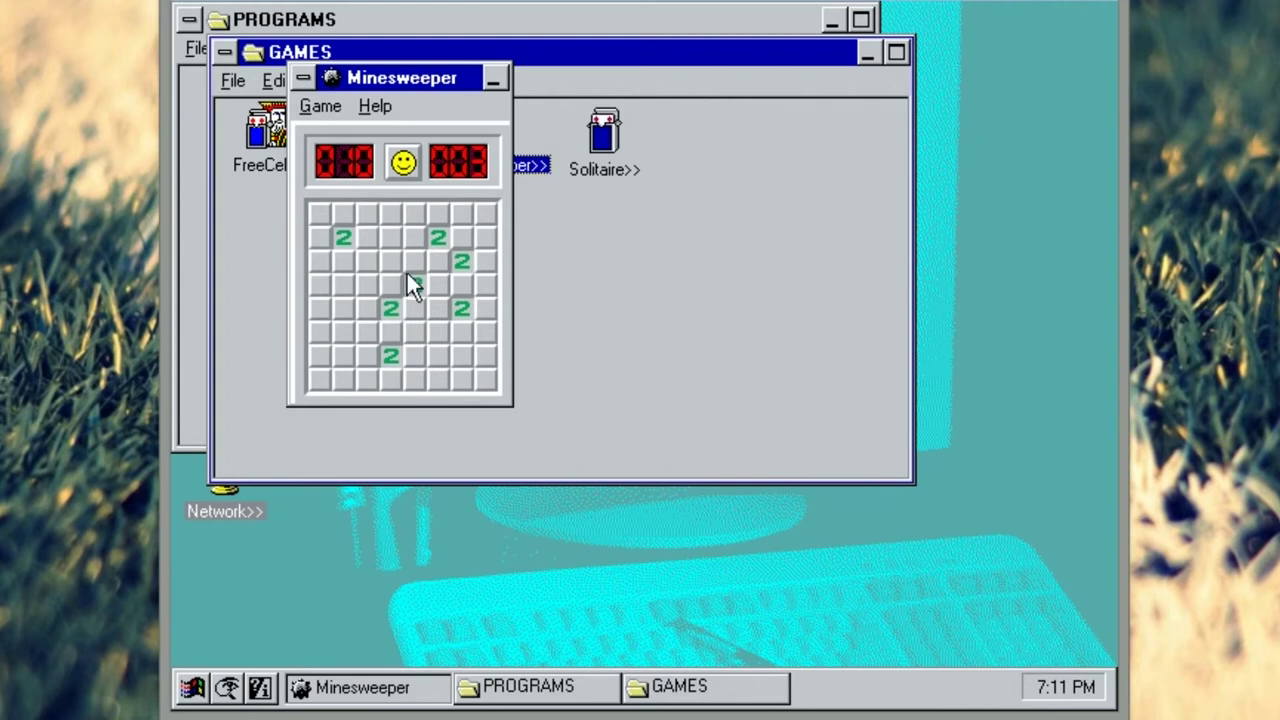
{"action": "left_click", "coordinate": [412, 280]}
{"action": "left_click", "coordinate": [392, 260]}
{"action": "left_click", "coordinate": [321, 285]}
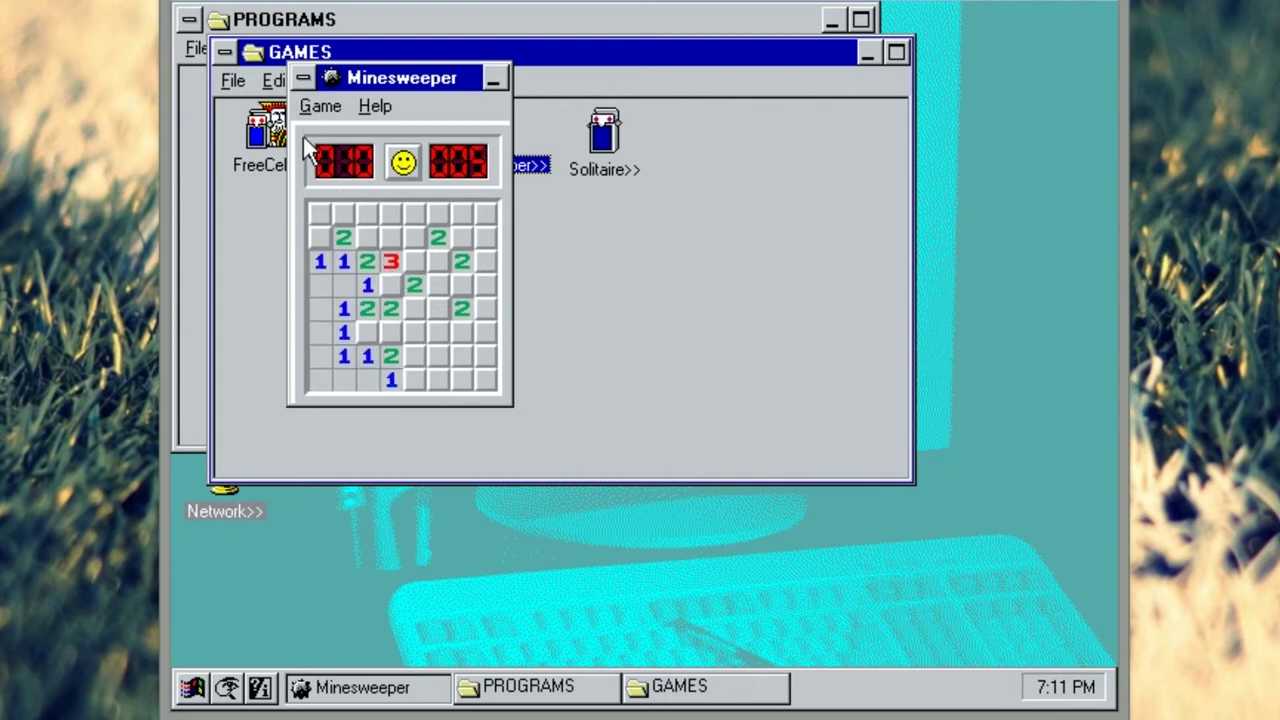
{"action": "left_click", "coordinate": [320, 106]}
{"action": "left_click", "coordinate": [344, 391]}
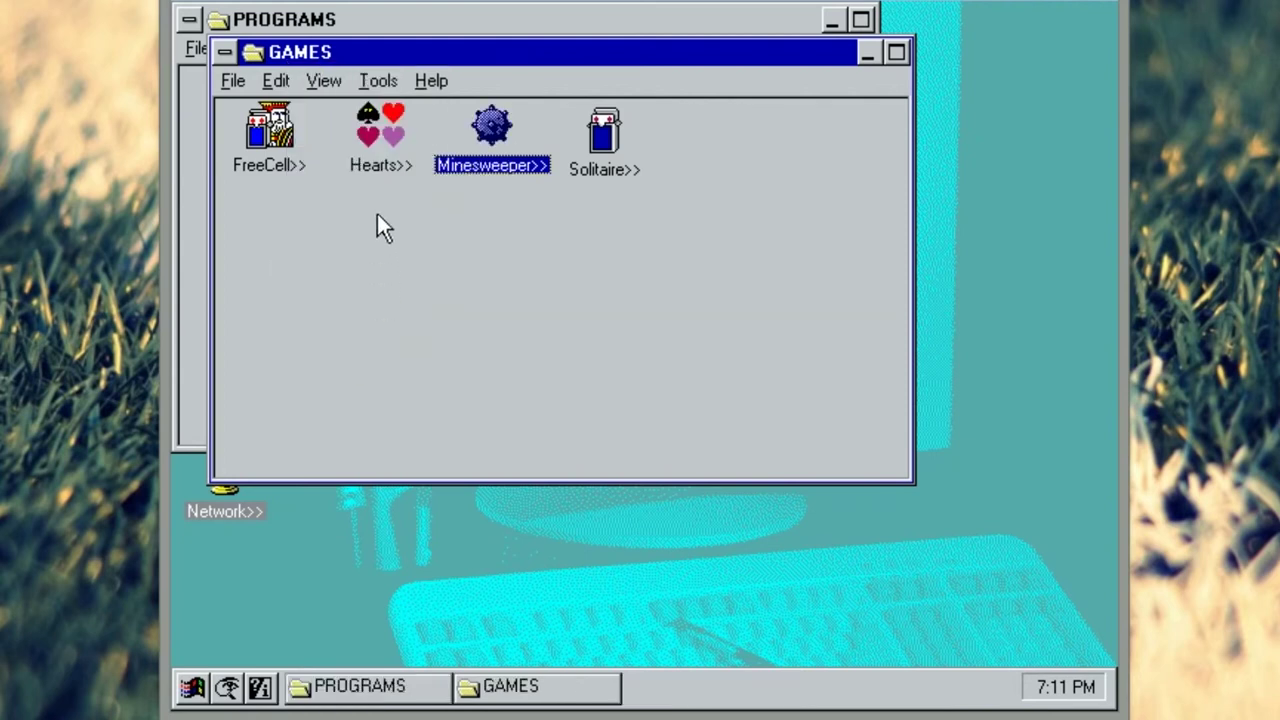
Step: Select the Hearts and FreeCell icons in turn and close the Games folder
{"action": "left_click", "coordinate": [388, 135]}
{"action": "left_click", "coordinate": [316, 145]}
{"action": "left_click", "coordinate": [278, 162]}
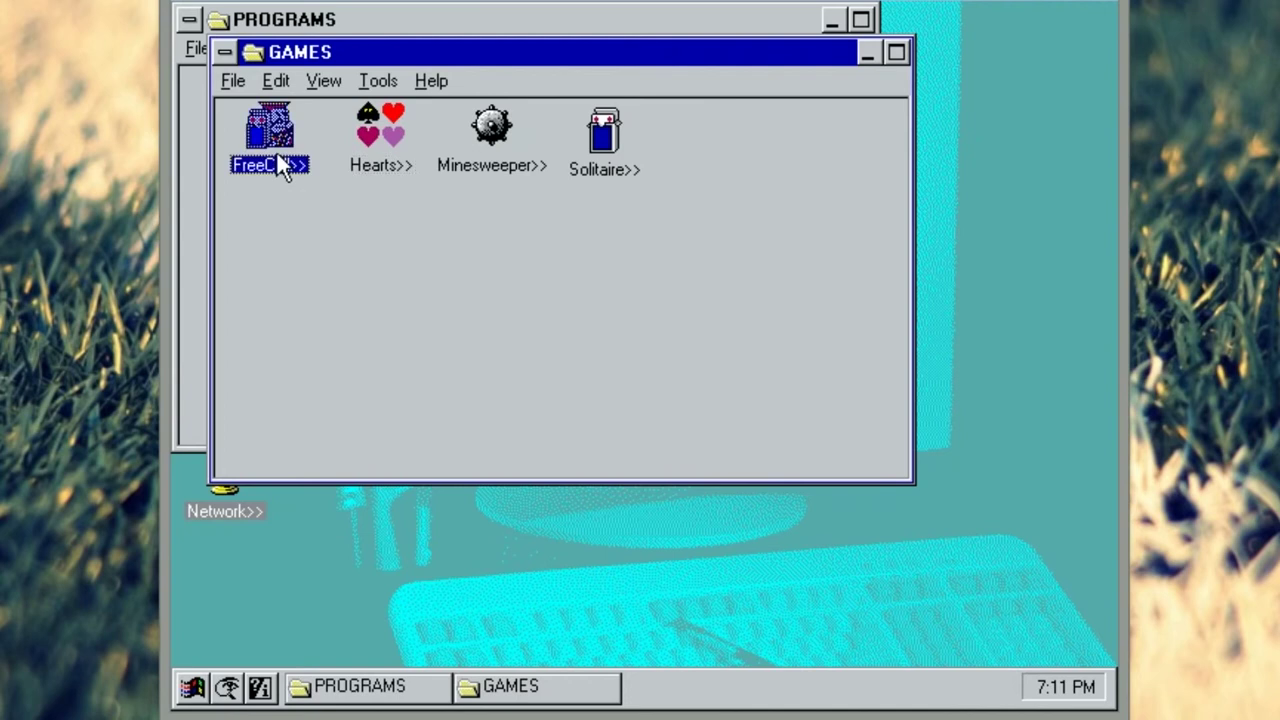
{"action": "left_click", "coordinate": [225, 52]}
{"action": "left_click", "coordinate": [335, 219]}
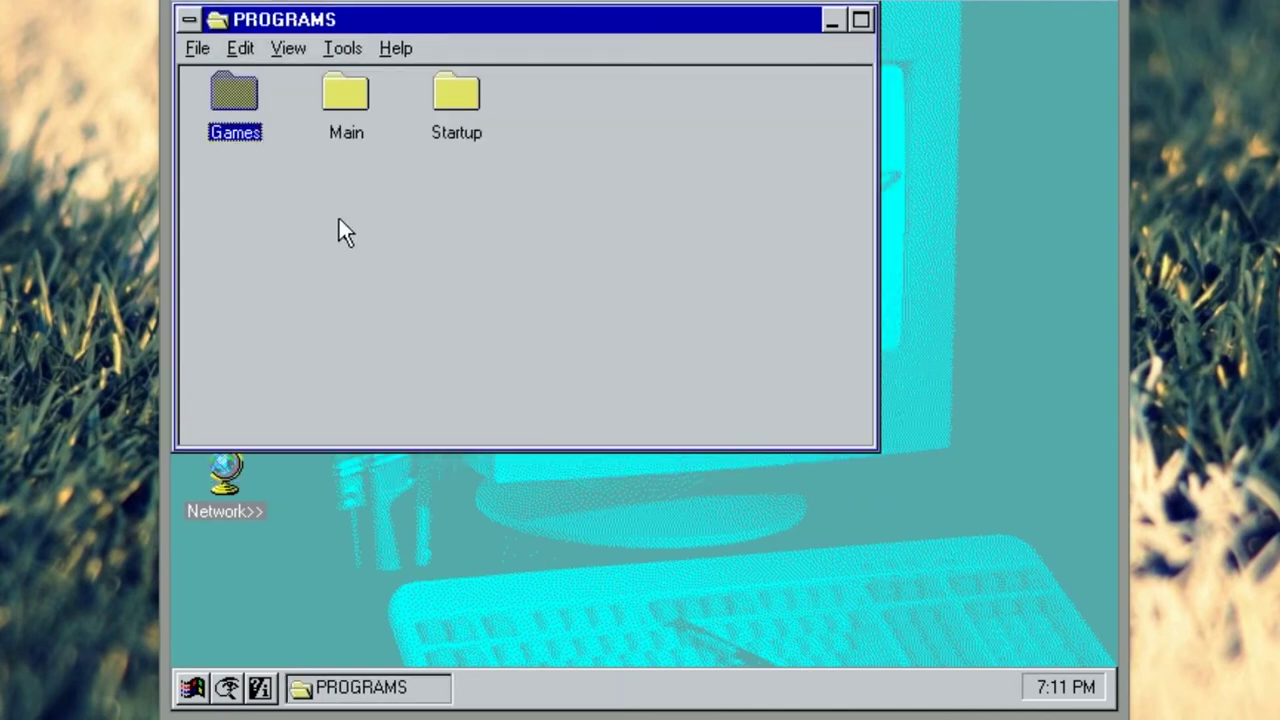
Step: Move the PROGRAMS window toward the middle of the desktop and close it
{"action": "left_click_drag", "start_coordinate": [543, 20], "coordinate": [625, 127]}
{"action": "left_click", "coordinate": [271, 127]}
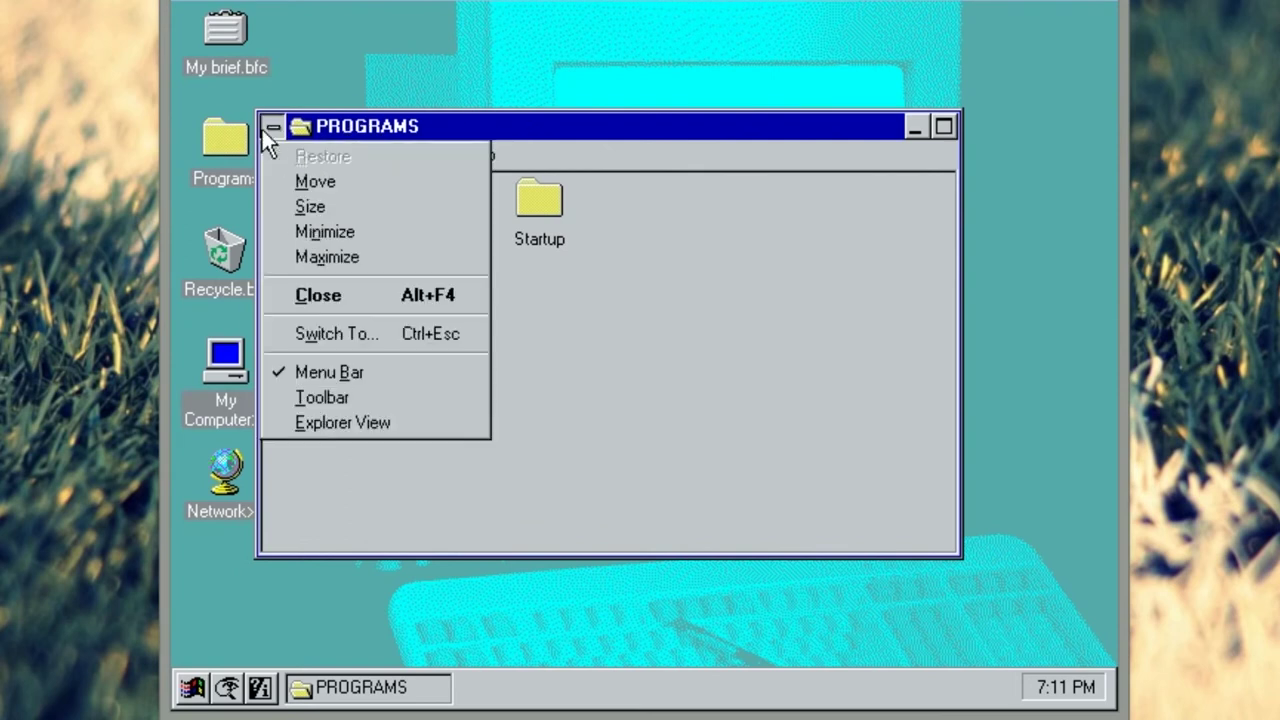
{"action": "left_click", "coordinate": [291, 300]}
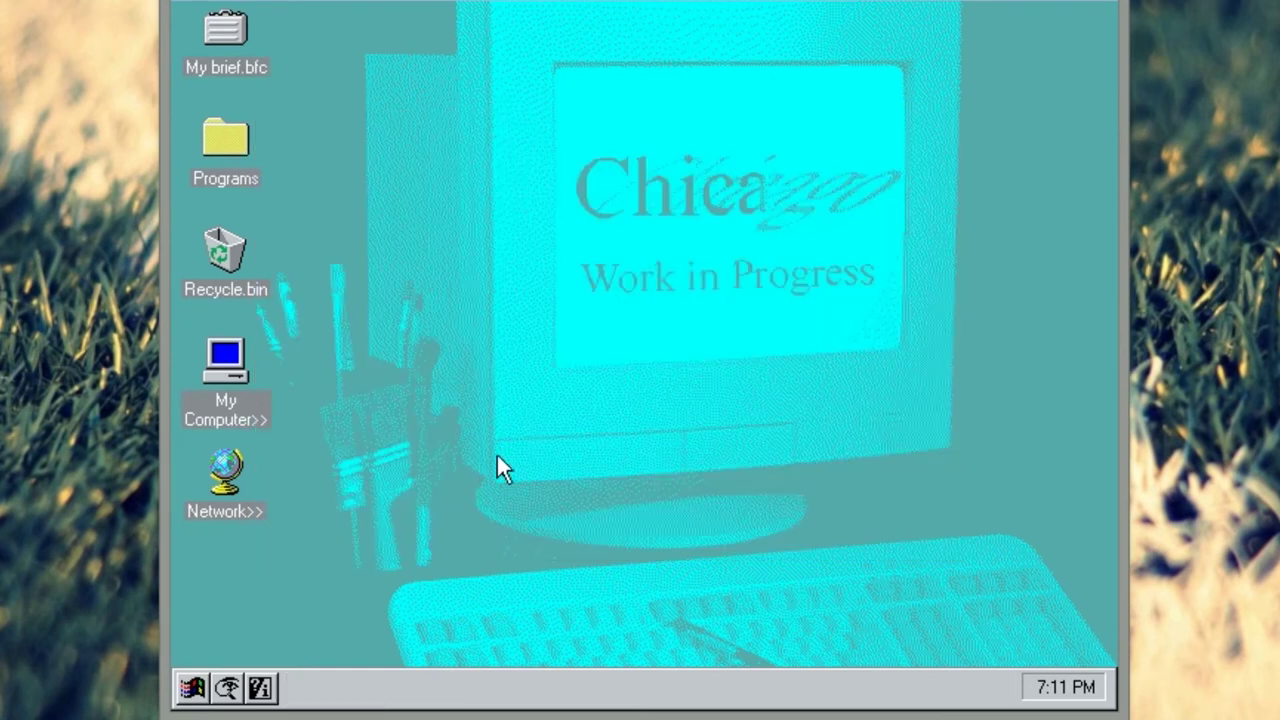
Step: Look over the Start button's commands and the taskbar's own options, and choose Task List
{"action": "left_click", "coordinate": [205, 697]}
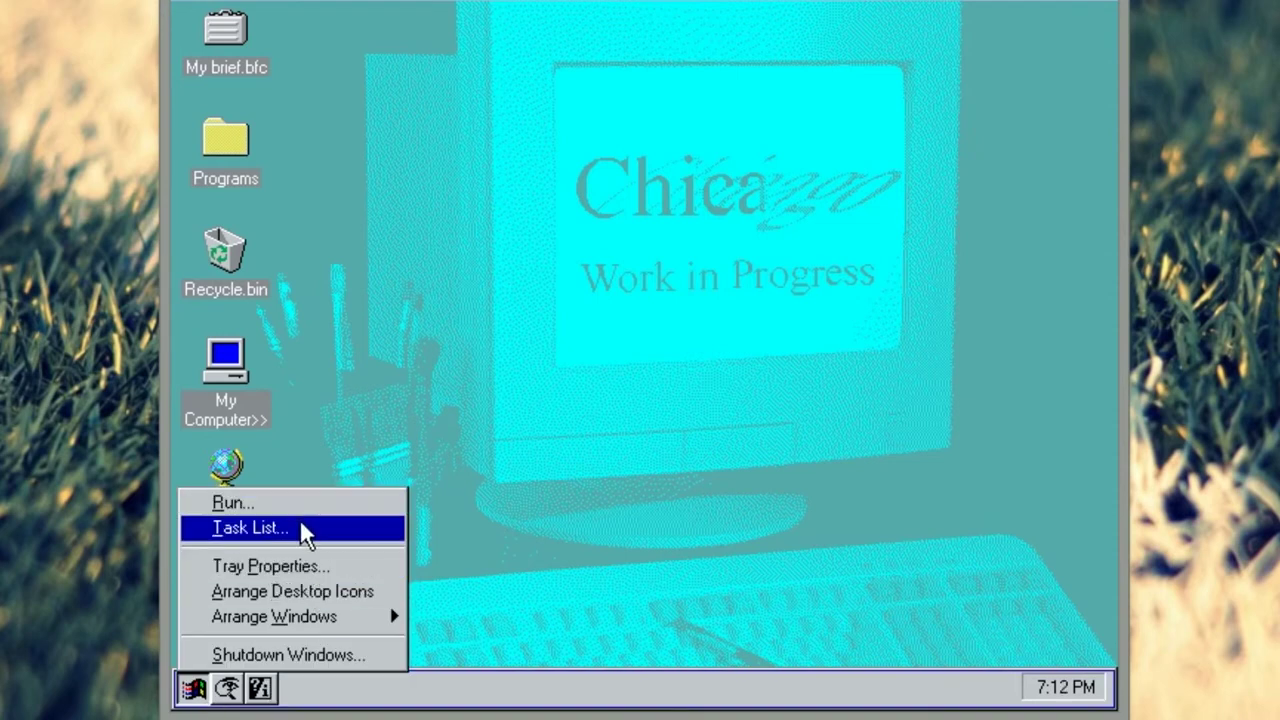
{"action": "left_click", "coordinate": [593, 463]}
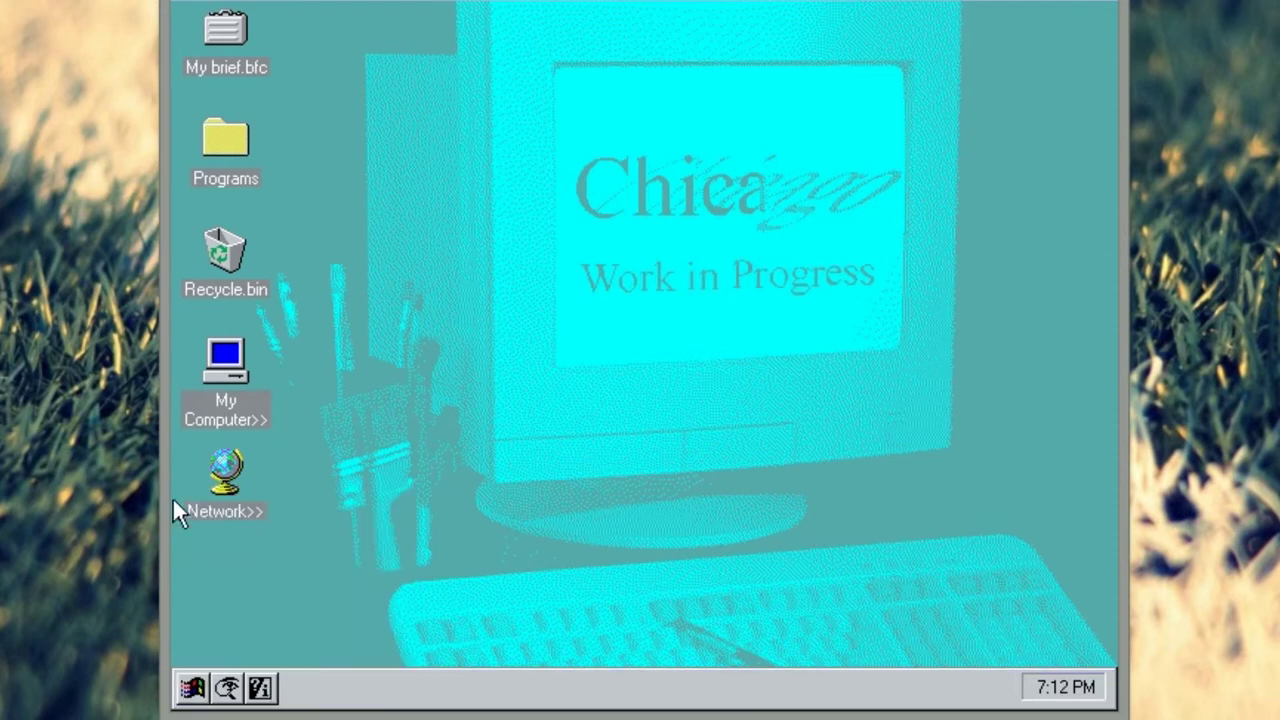
{"action": "right_click", "coordinate": [573, 692]}
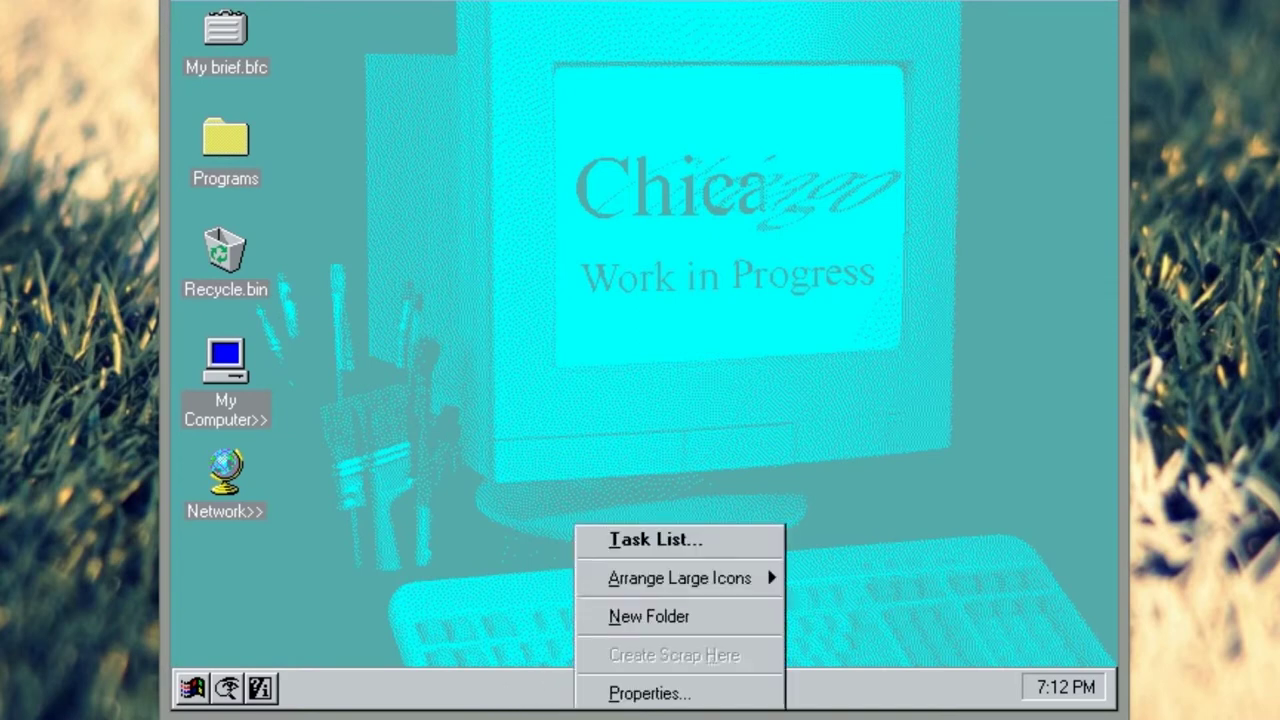
{"action": "left_click", "coordinate": [600, 545]}
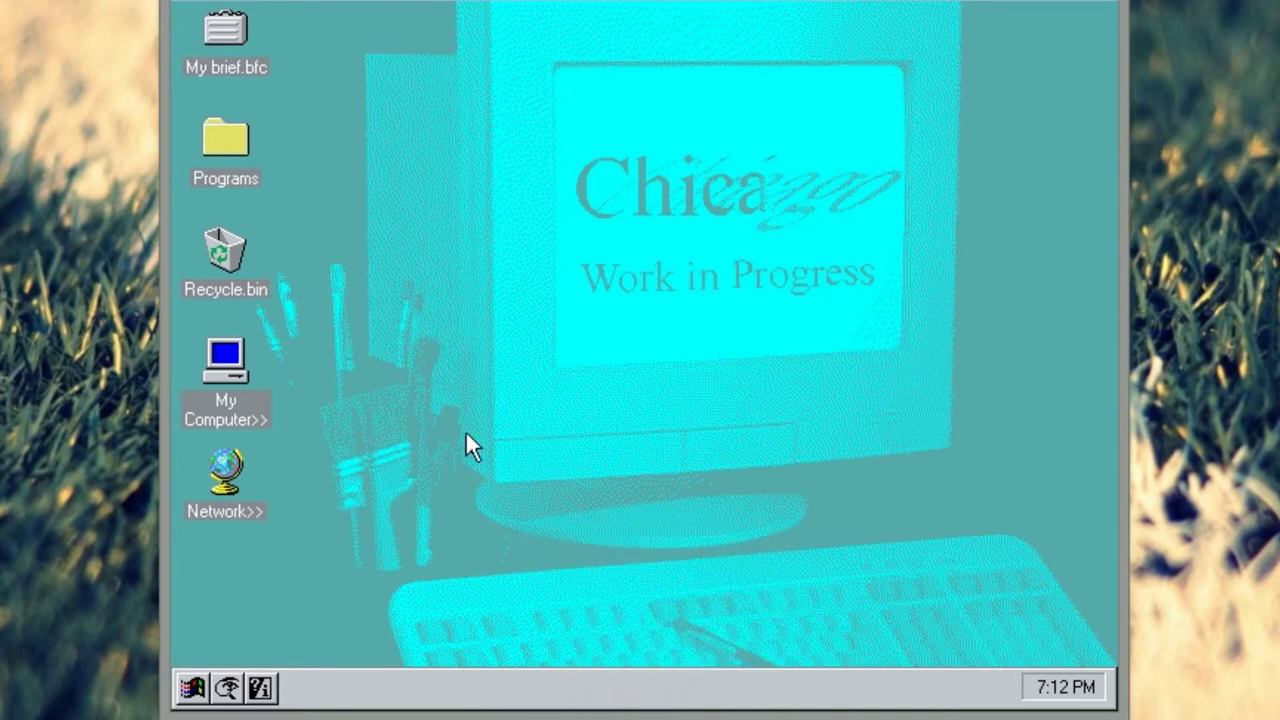
Step: Open the WINDOWS folder on drive C: through My Computer and browse to its program files
{"action": "double_click", "coordinate": [213, 361]}
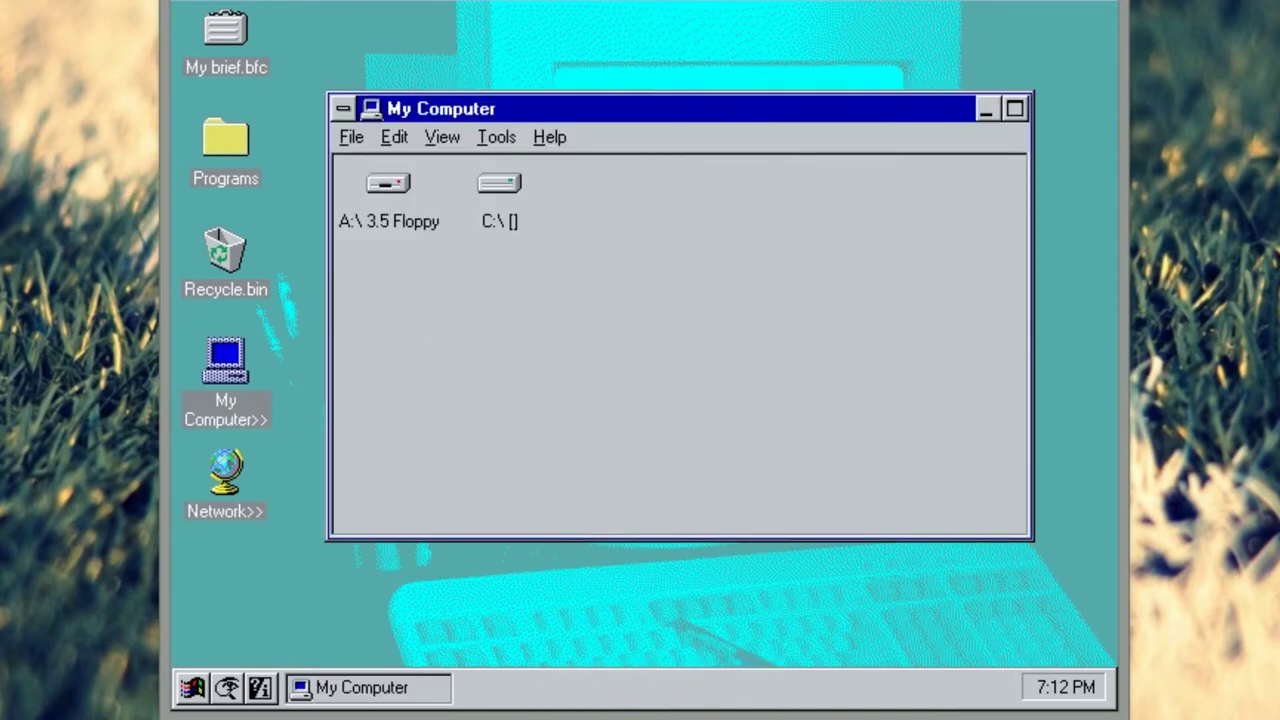
{"action": "double_click", "coordinate": [498, 186]}
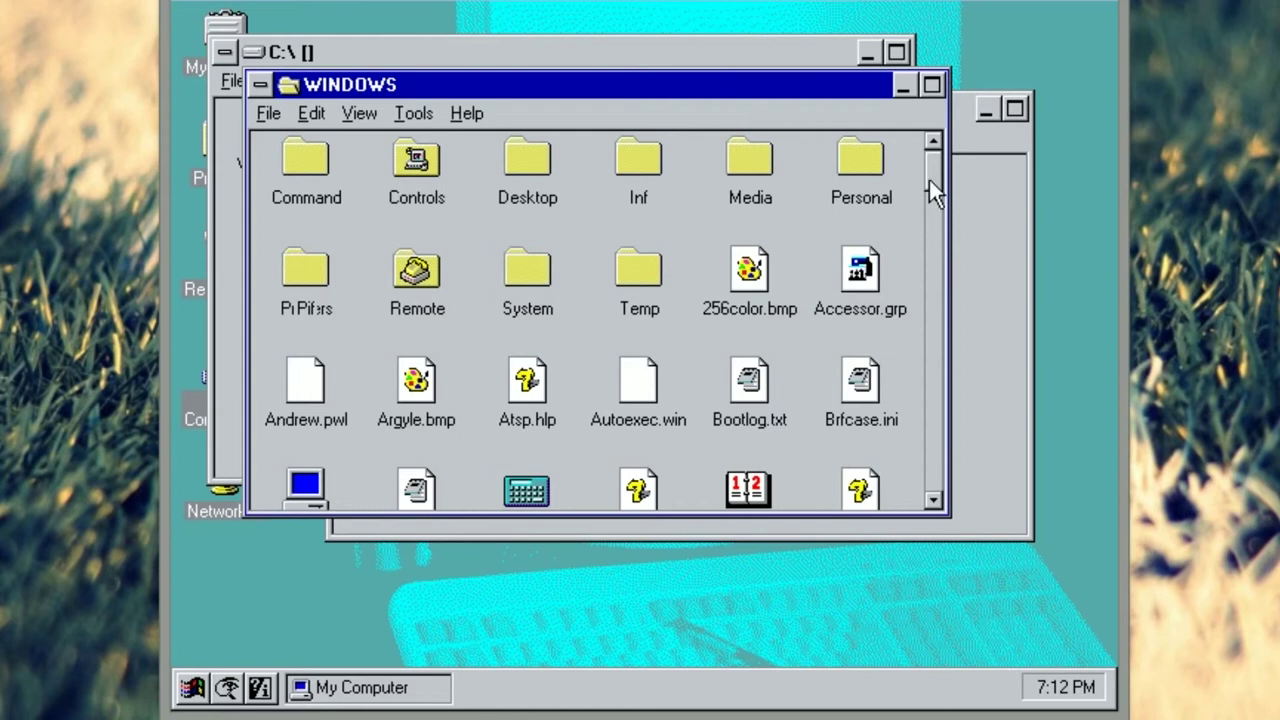
{"action": "mouse_move", "coordinate": [929, 181]}
{"action": "left_mouse_down"}
{"action": "mouse_move", "coordinate": [951, 206]}
{"action": "mouse_move", "coordinate": [960, 171]}
{"action": "mouse_move", "coordinate": [946, 249]}
{"action": "mouse_move", "coordinate": [951, 188]}
{"action": "left_mouse_up"}
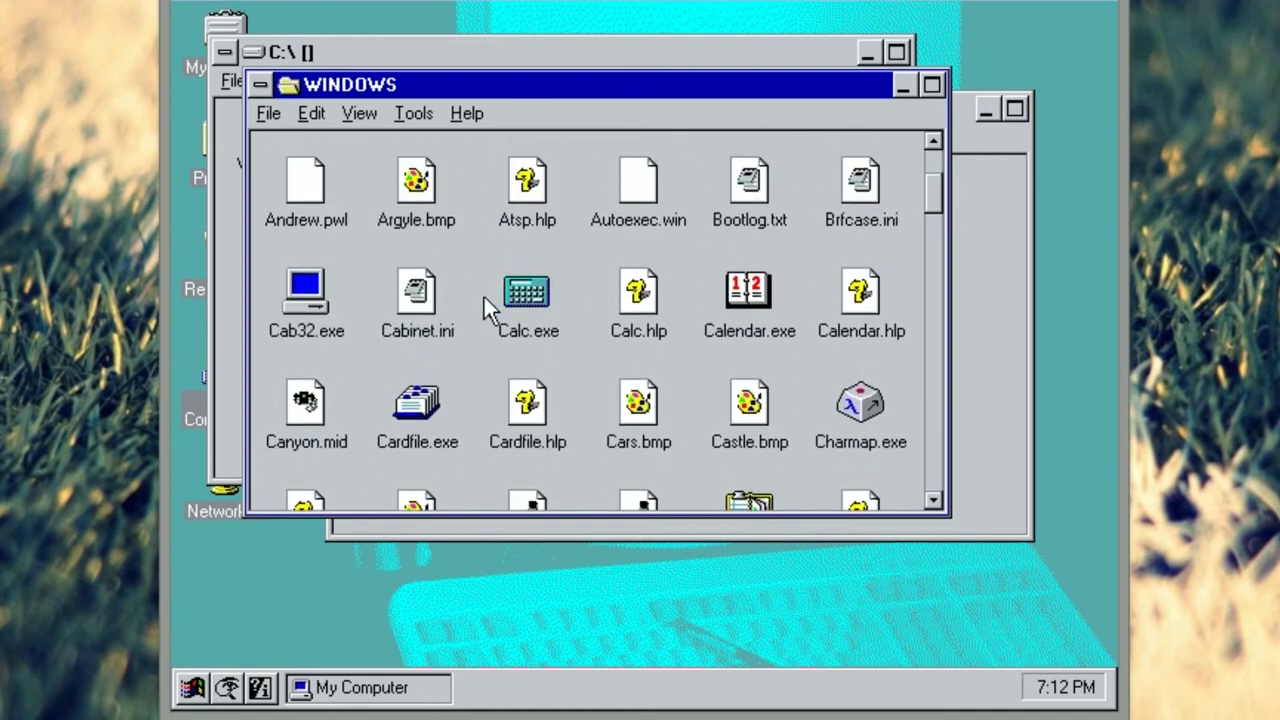
Step: Start Calc.exe, look at the Calculator's available view modes, and close it
{"action": "double_click", "coordinate": [519, 290]}
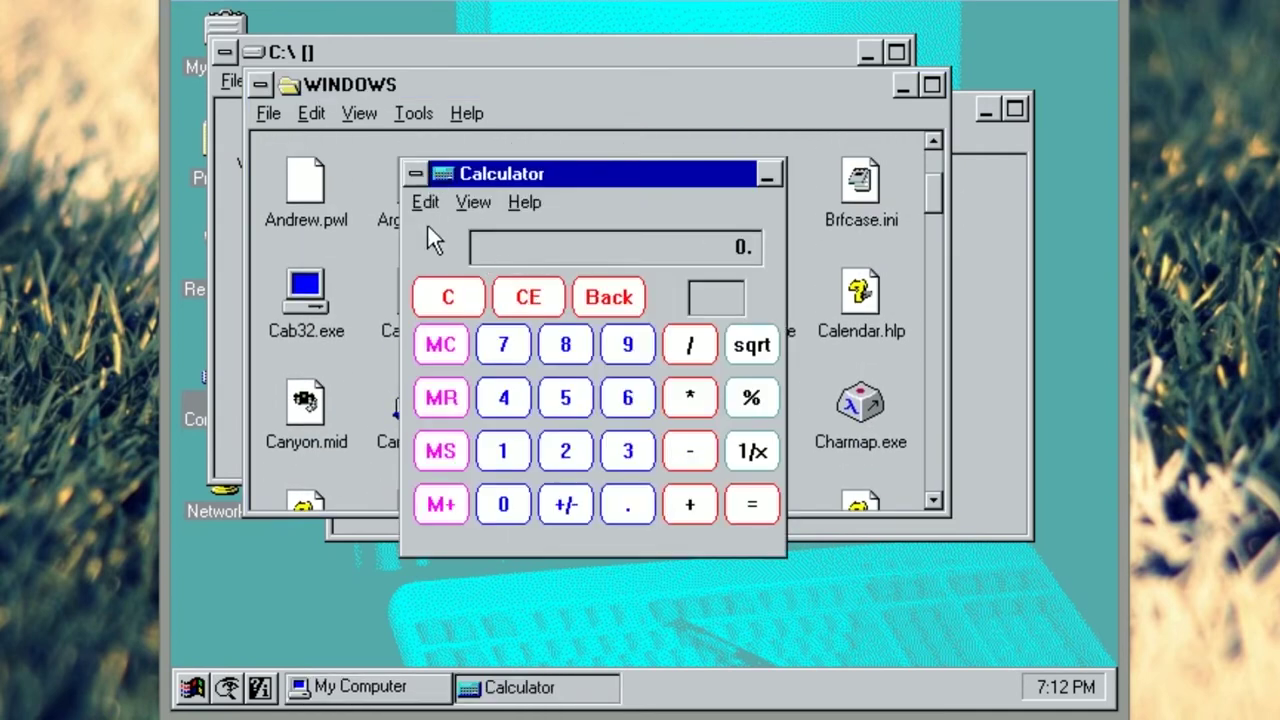
{"action": "left_click", "coordinate": [425, 203]}
{"action": "mouse_move", "coordinate": [455, 203]}
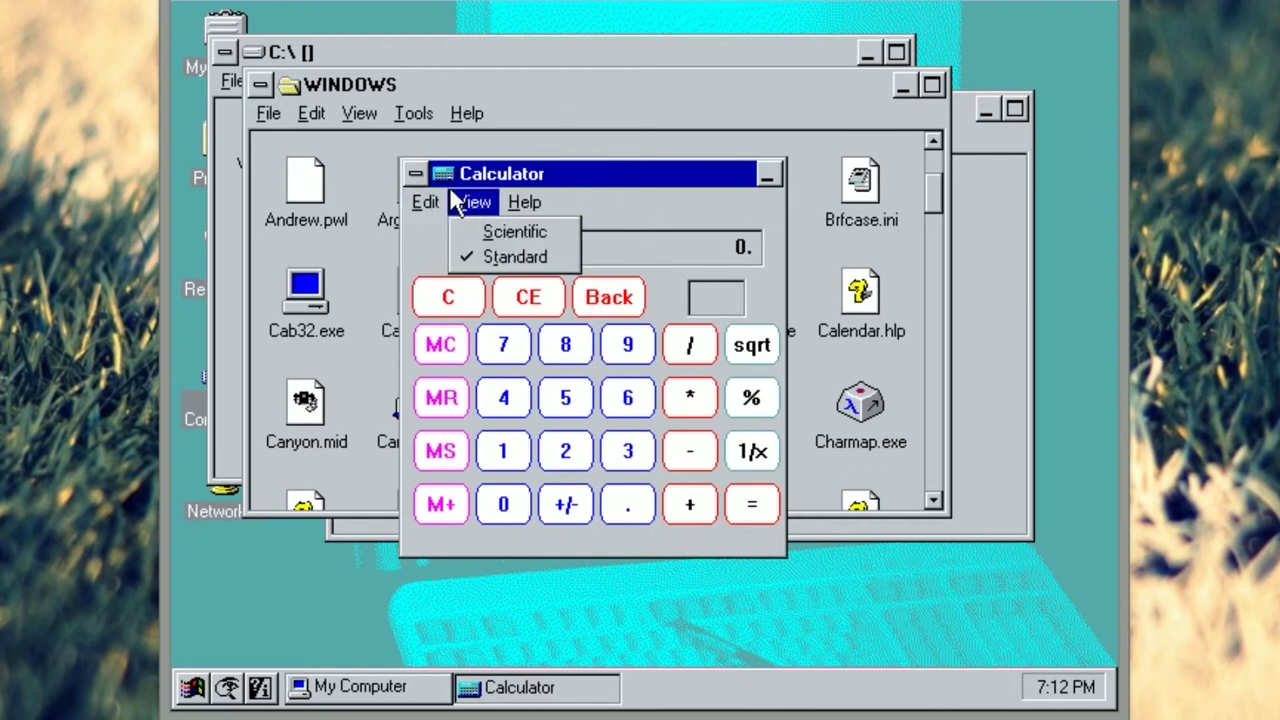
{"action": "left_click", "coordinate": [418, 177]}
{"action": "left_click", "coordinate": [418, 177]}
{"action": "left_click", "coordinate": [471, 343]}
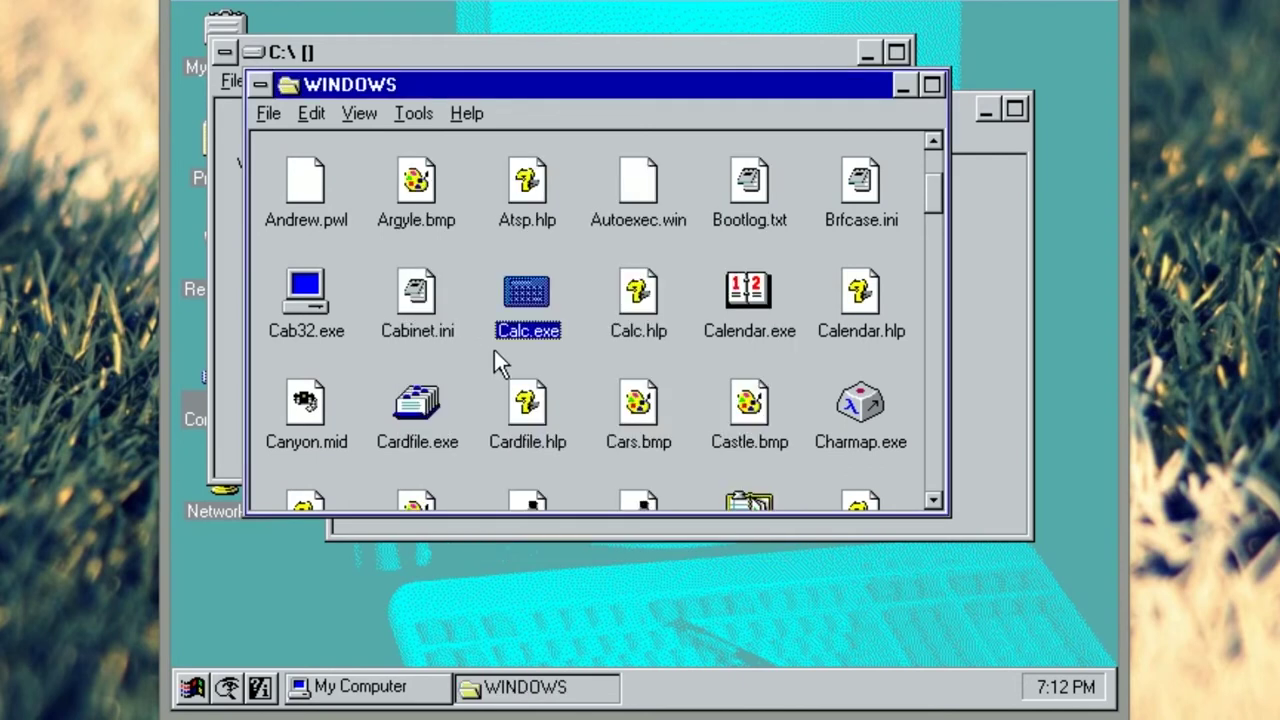
{"action": "left_click", "coordinate": [472, 369]}
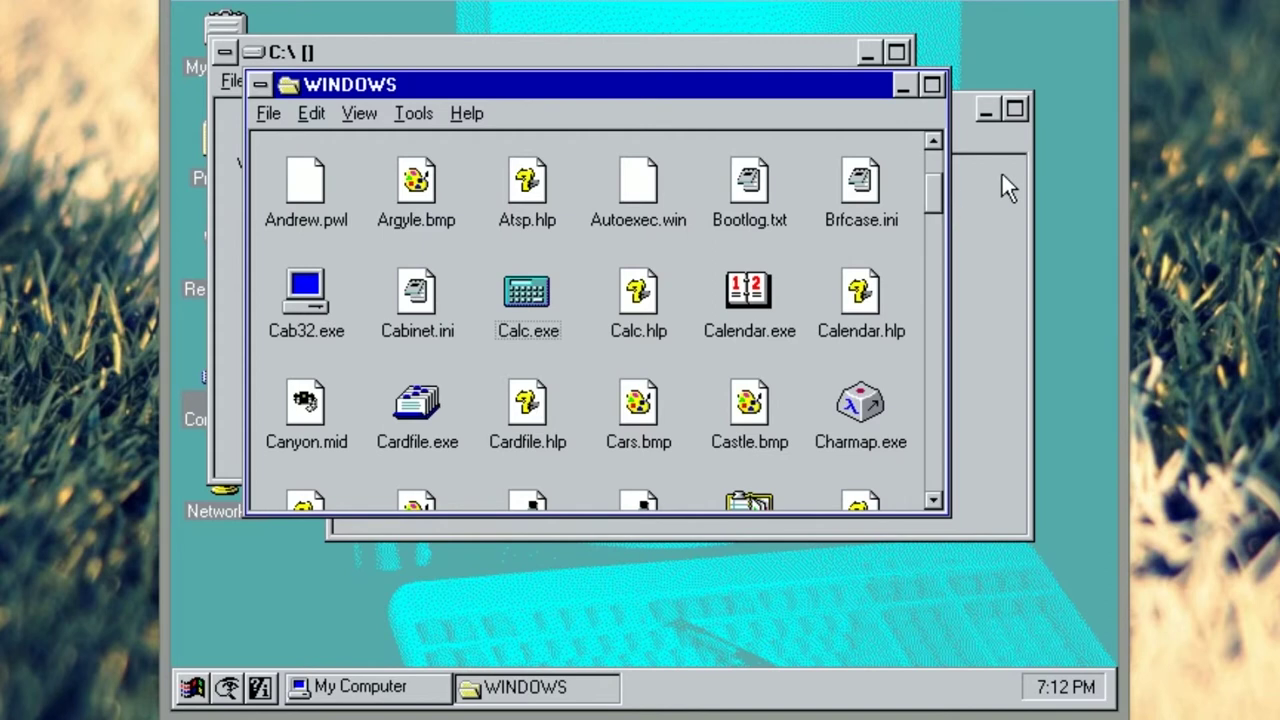
Step: Start Clock.exe from the WINDOWS folder, move the Clock window over the folder's lower corner and close it
{"action": "left_click_drag", "start_coordinate": [931, 189], "coordinate": [938, 212]}
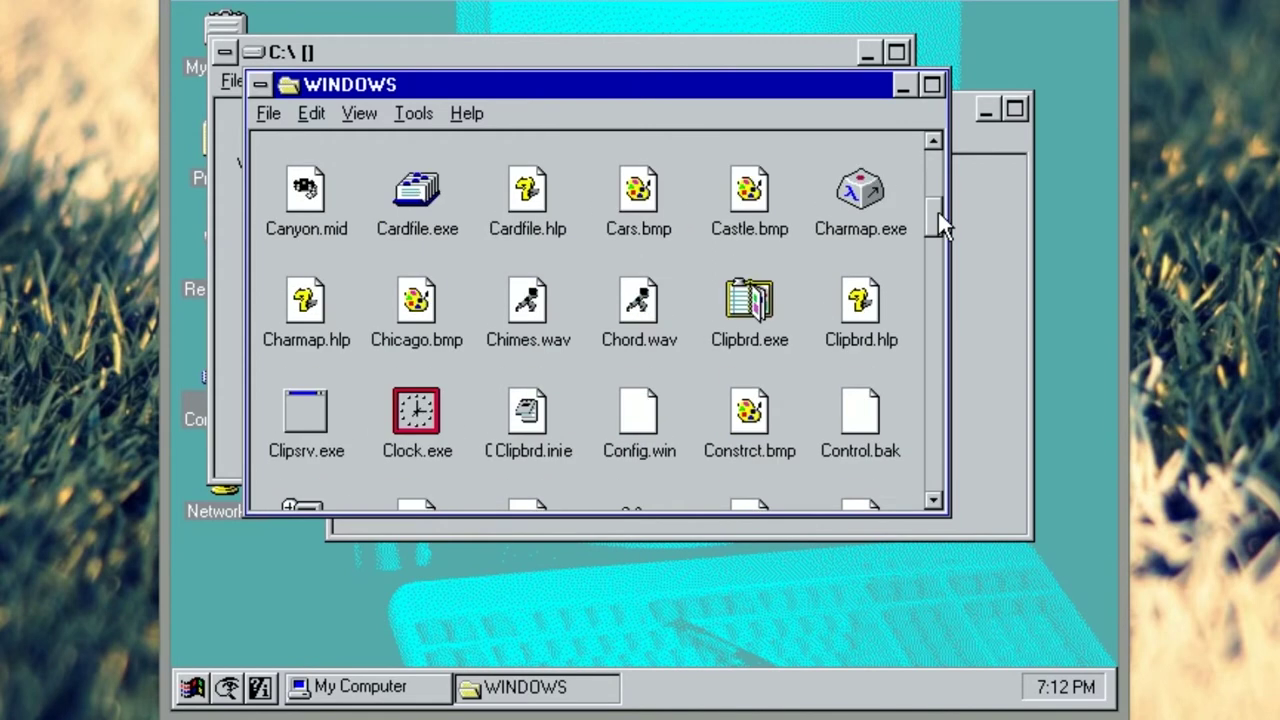
{"action": "double_click", "coordinate": [430, 418]}
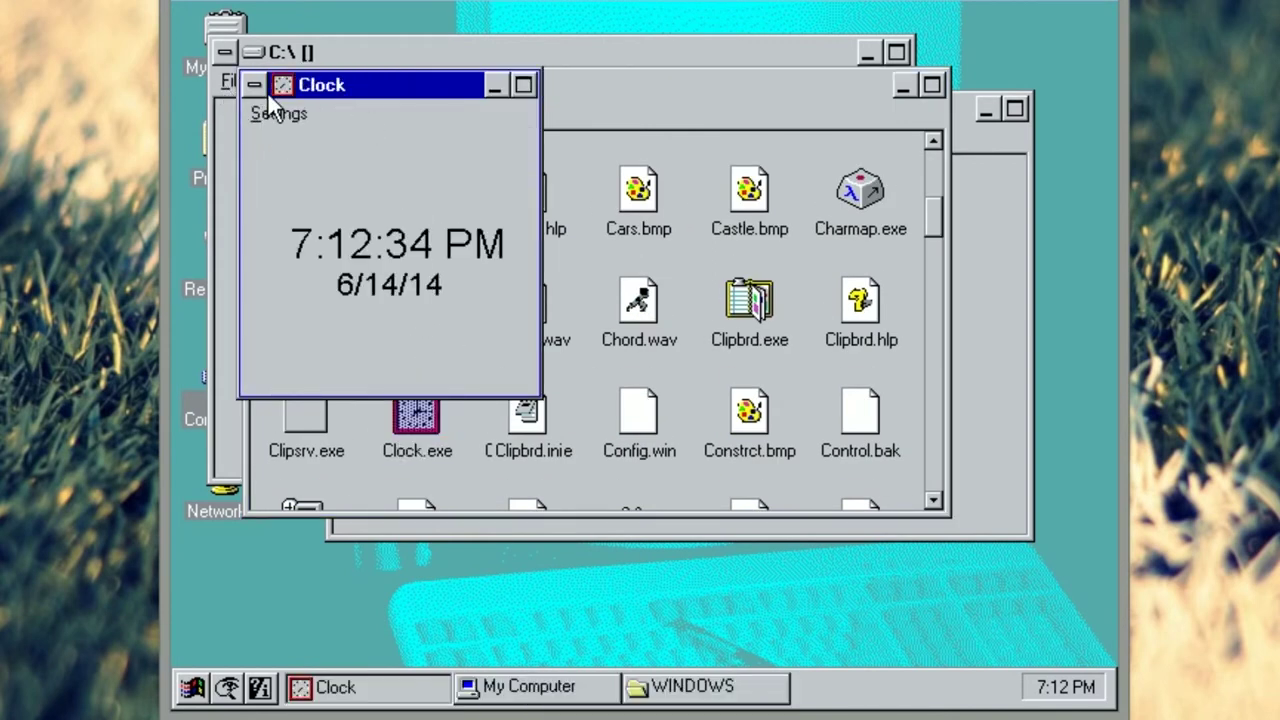
{"action": "left_click_drag", "start_coordinate": [267, 91], "coordinate": [846, 277]}
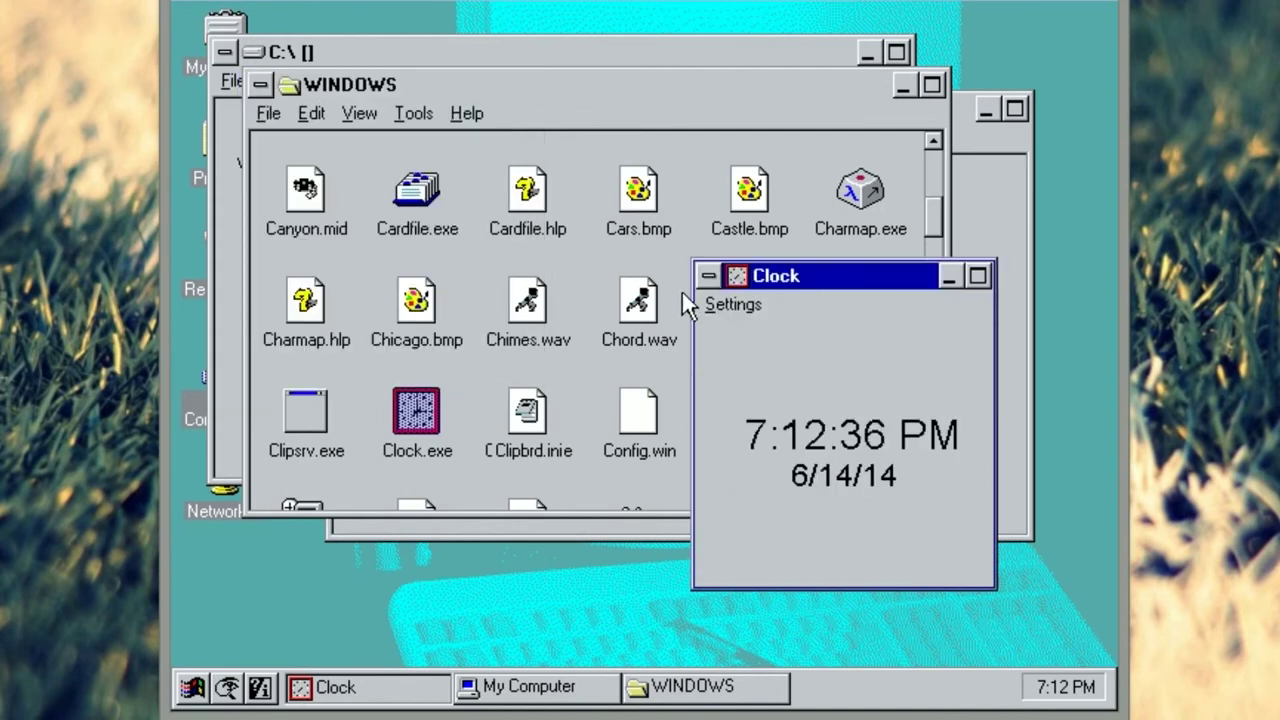
{"action": "left_click", "coordinate": [708, 275]}
{"action": "left_click", "coordinate": [829, 305]}
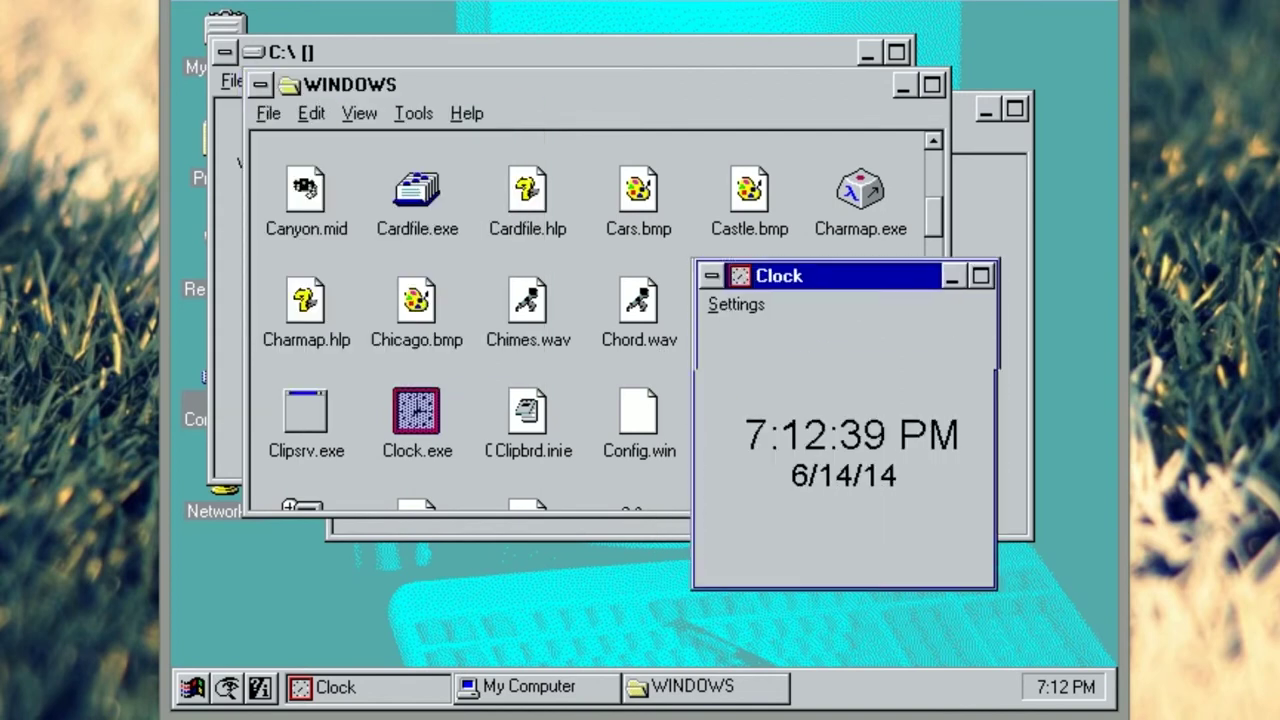
{"action": "left_click", "coordinate": [711, 275]}
{"action": "left_click", "coordinate": [758, 445]}
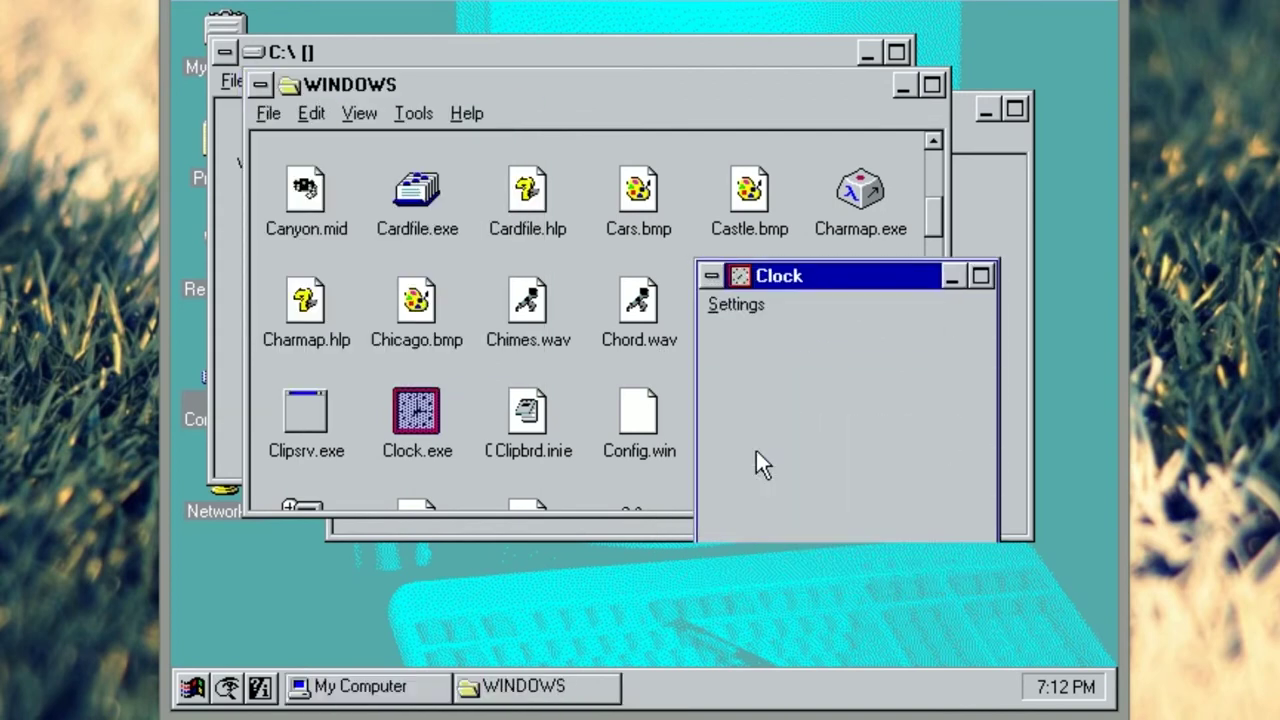
Step: Start Drwatson.exe from the WINDOWS folder and close the minimized Dr. Watson program
{"action": "left_click", "coordinate": [932, 500]}
{"action": "left_click", "coordinate": [932, 500]}
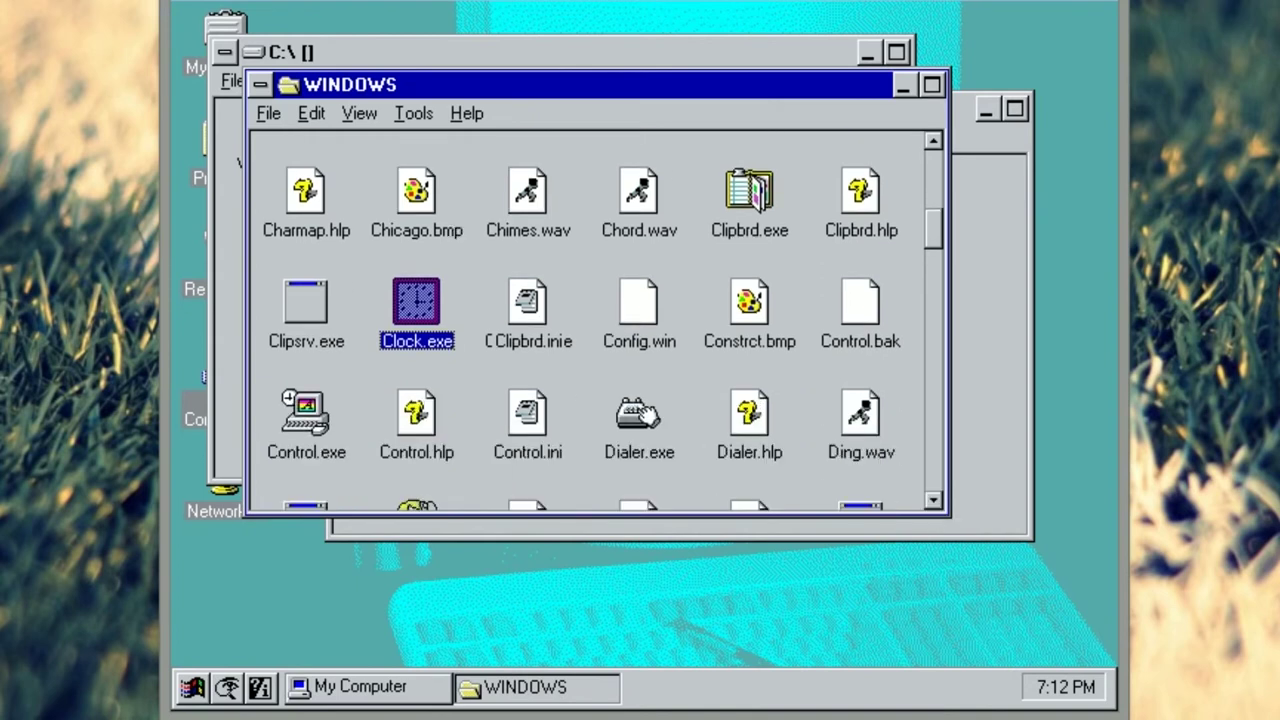
{"action": "left_click", "coordinate": [932, 500]}
{"action": "left_click", "coordinate": [932, 500]}
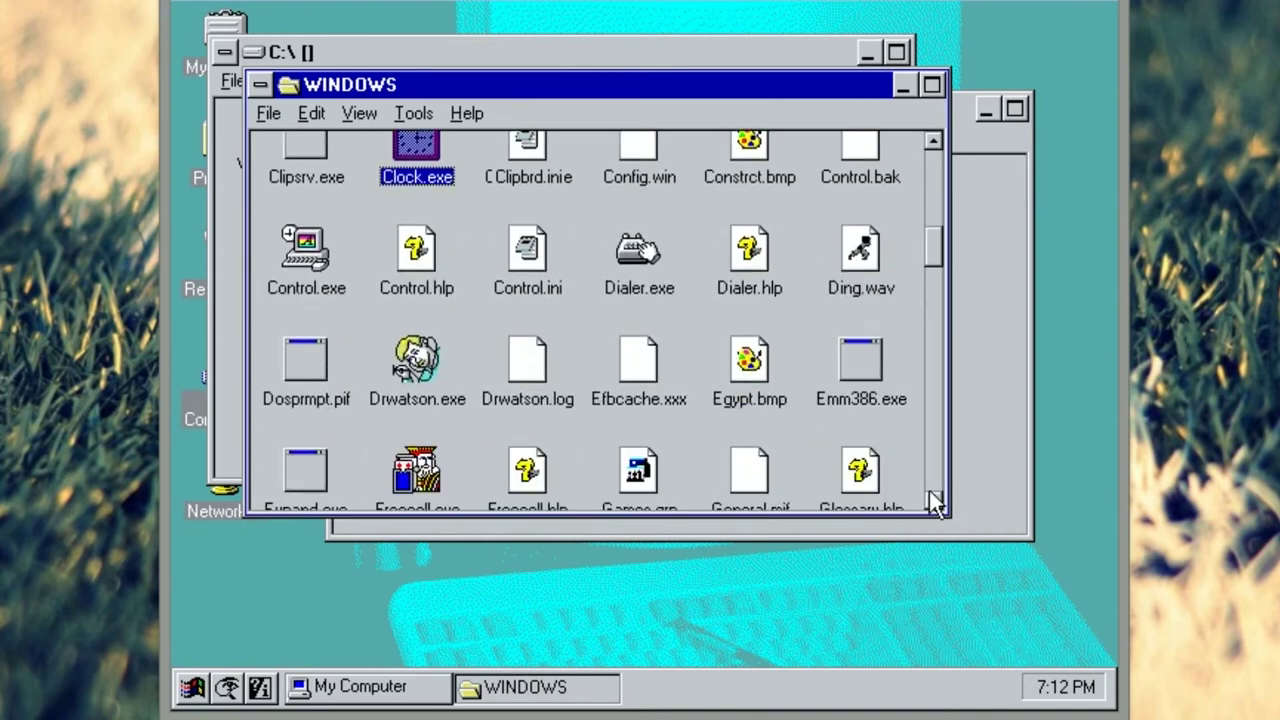
{"action": "left_click", "coordinate": [932, 500]}
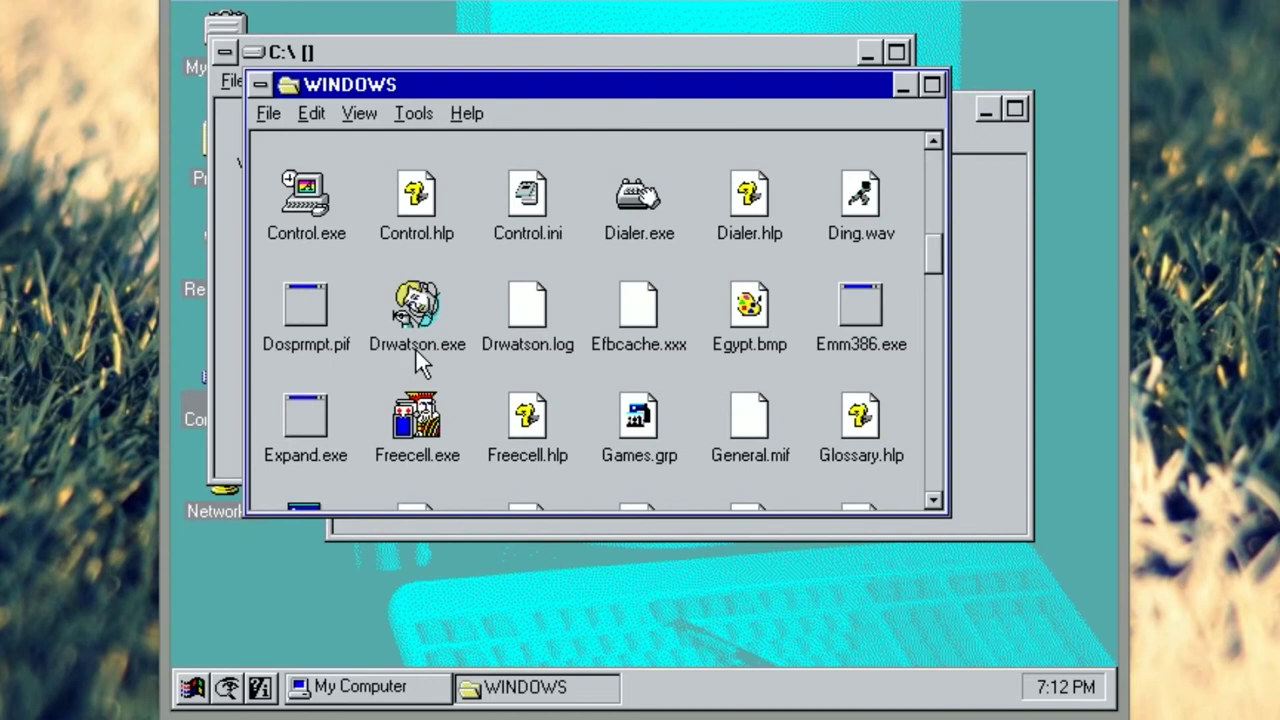
{"action": "double_click", "coordinate": [416, 350]}
{"action": "left_click", "coordinate": [253, 660]}
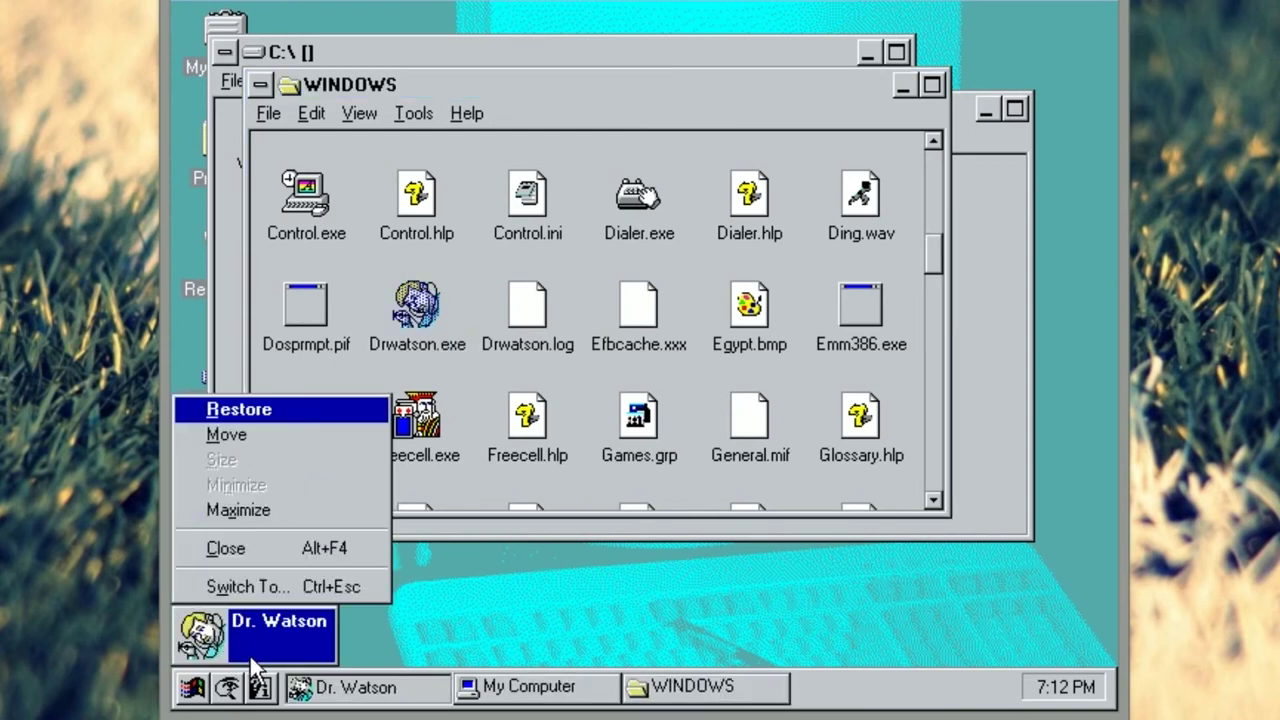
{"action": "left_click", "coordinate": [279, 547]}
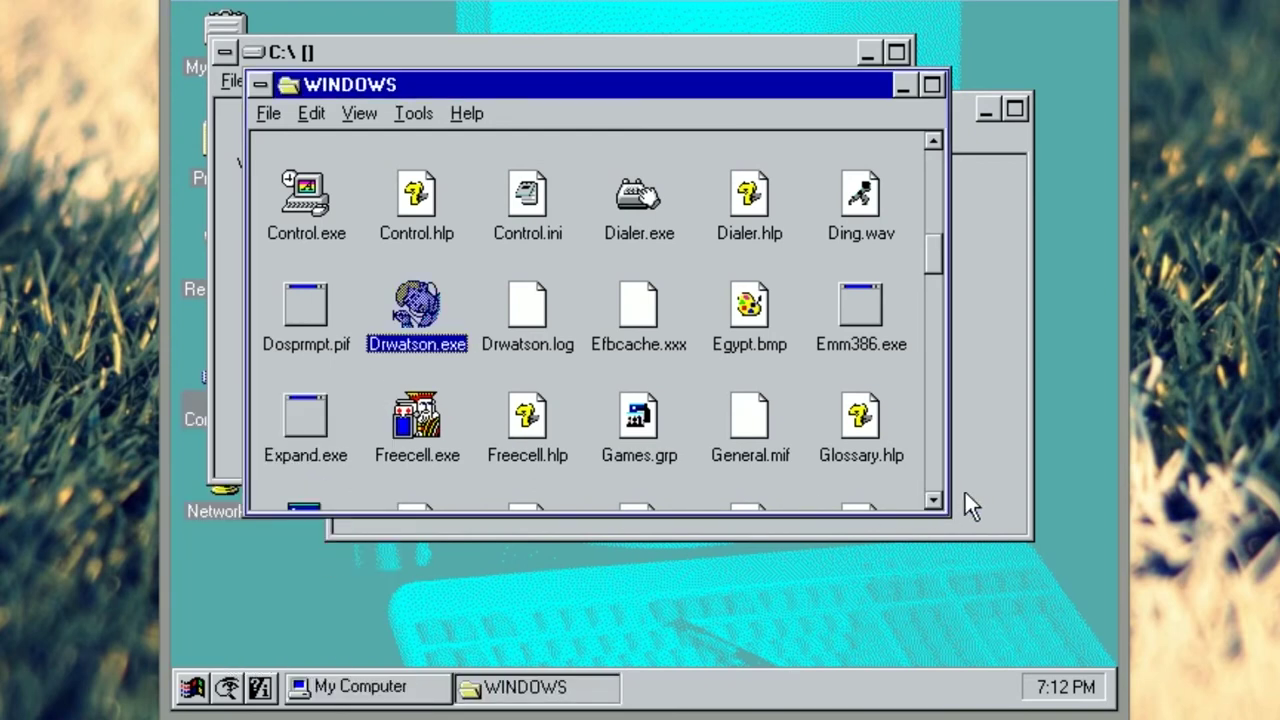
Step: Browse further through the WINDOWS folder and select Grpconv.exe
{"action": "left_click", "coordinate": [932, 500]}
{"action": "left_click", "coordinate": [932, 500]}
{"action": "left_click", "coordinate": [932, 500]}
{"action": "left_click", "coordinate": [932, 500]}
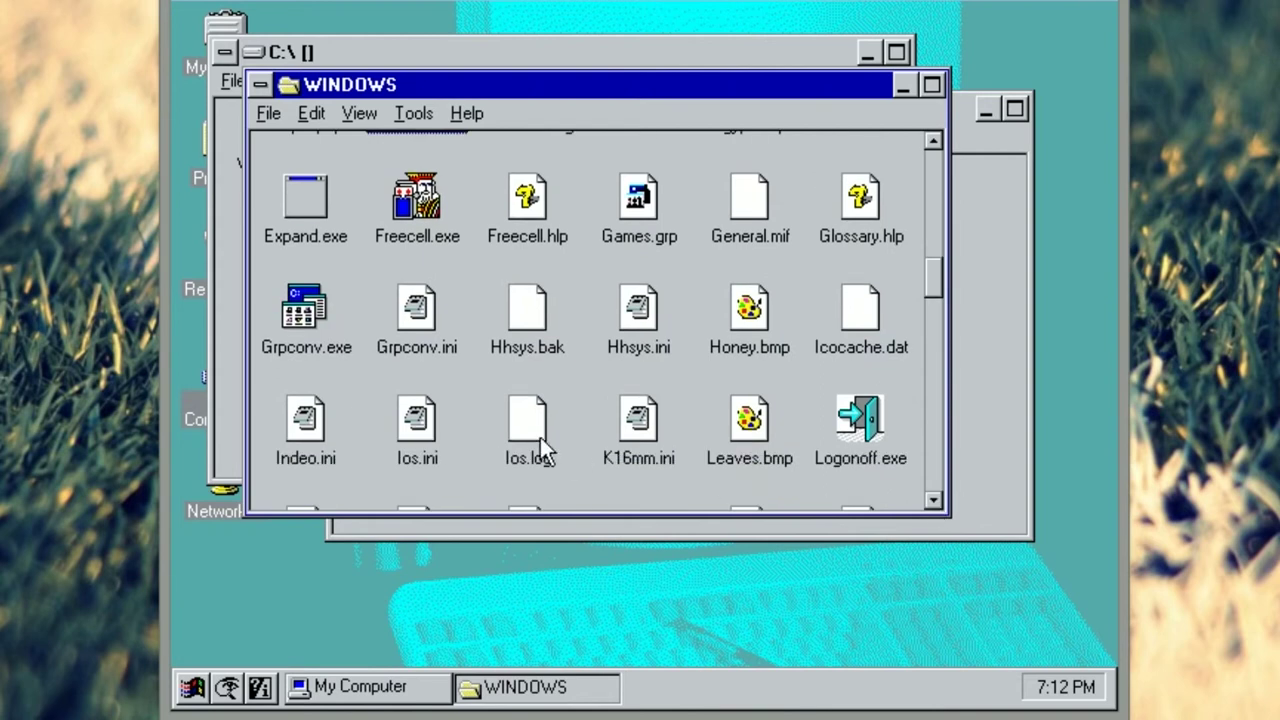
{"action": "left_click", "coordinate": [336, 345]}
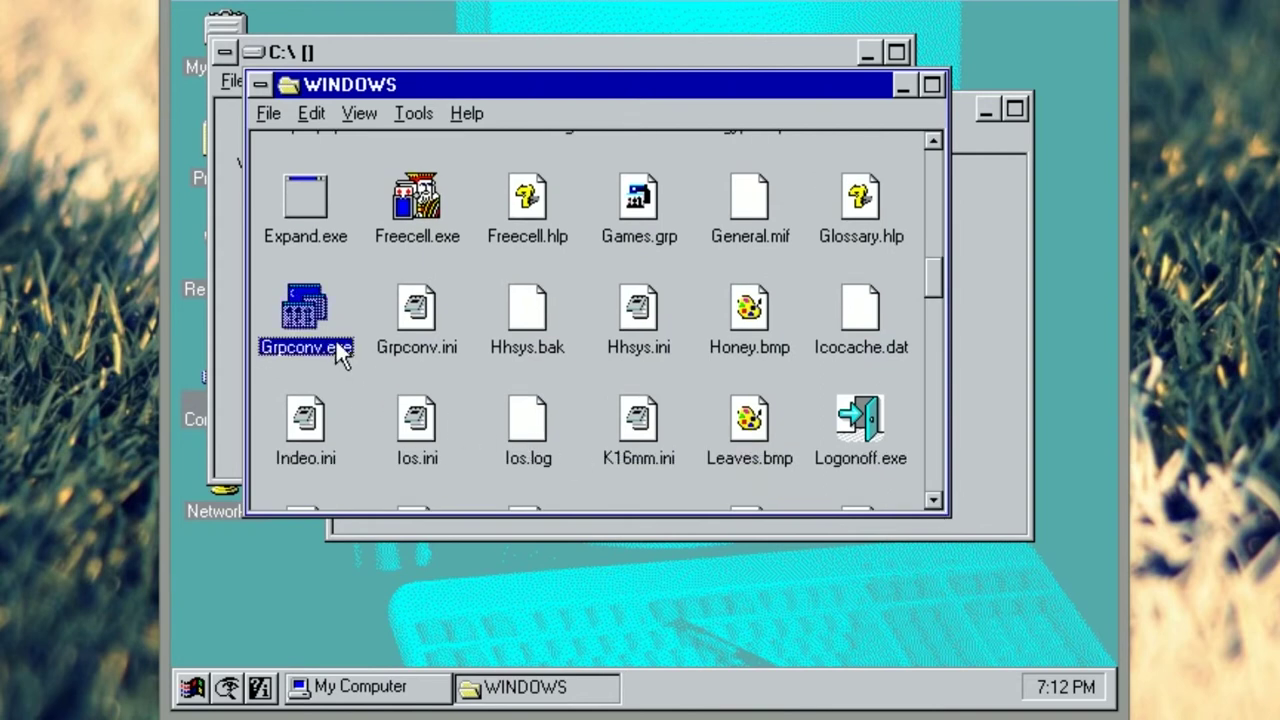
{"action": "left_click", "coordinate": [365, 272]}
Step: Start Mplayer.exe, move the Media Player window further down over the folder and close it
{"action": "left_click", "coordinate": [934, 500]}
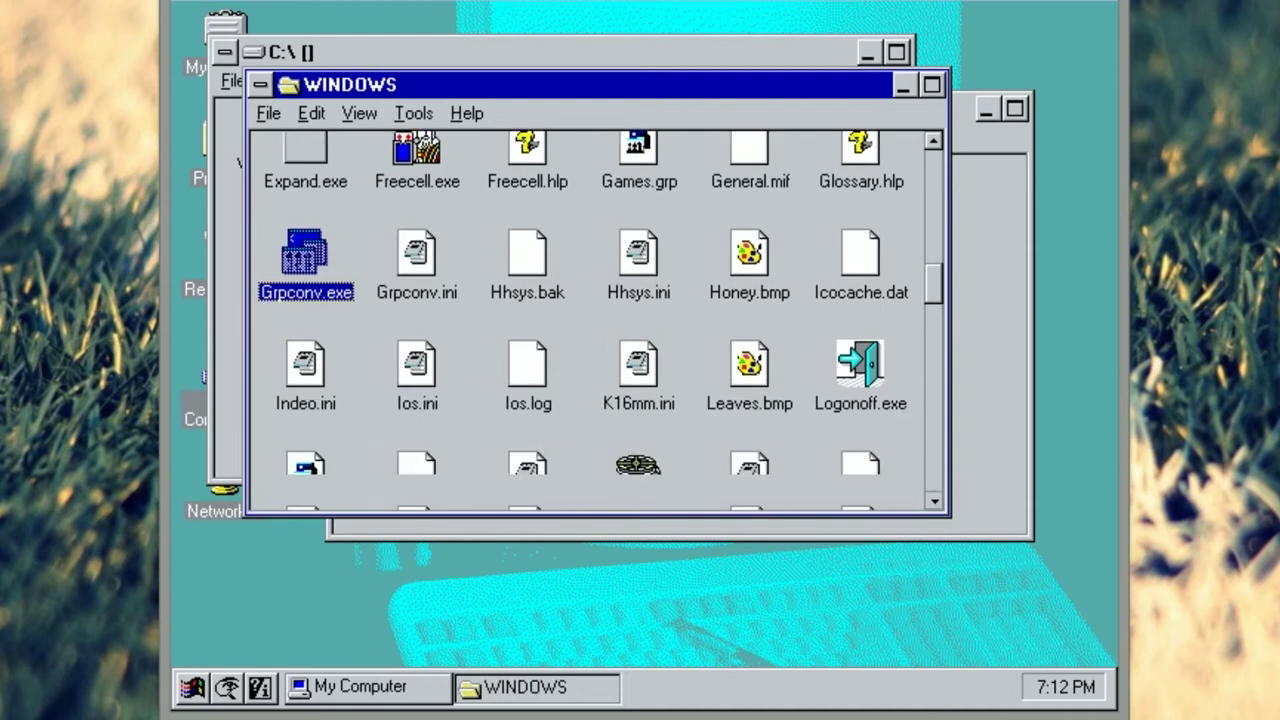
{"action": "left_click", "coordinate": [934, 500]}
{"action": "left_click", "coordinate": [934, 500]}
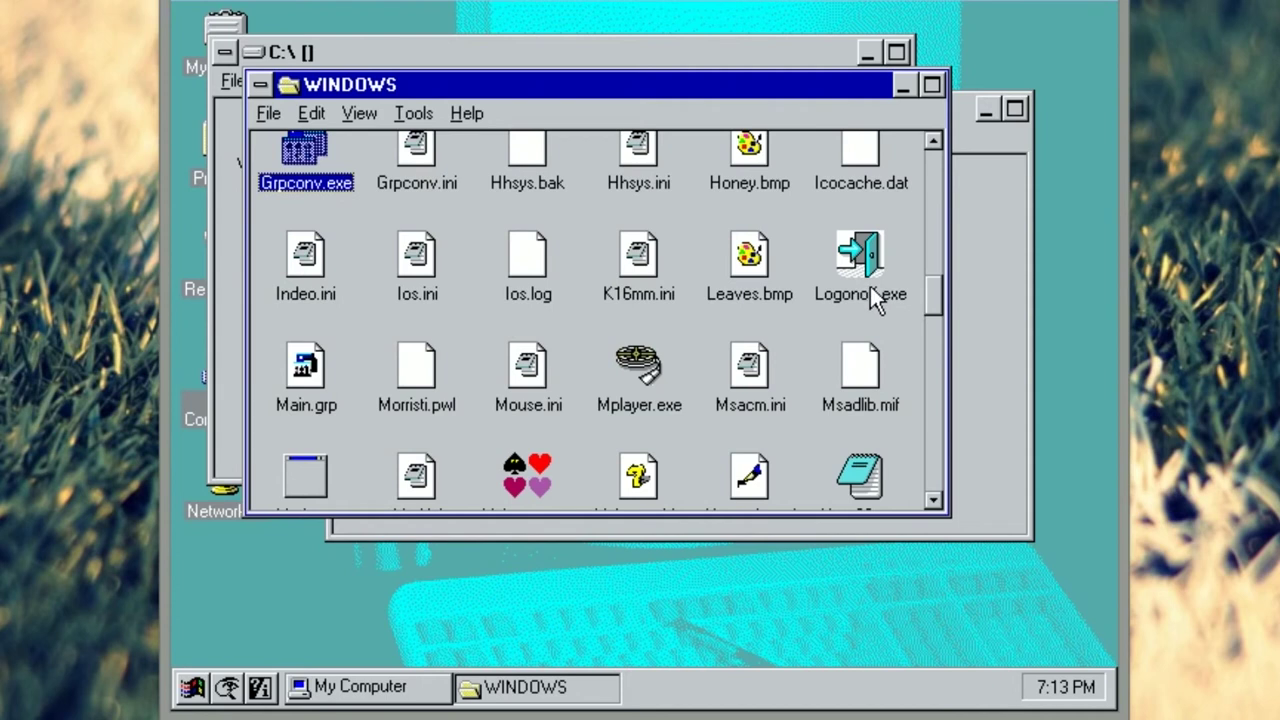
{"action": "double_click", "coordinate": [664, 403]}
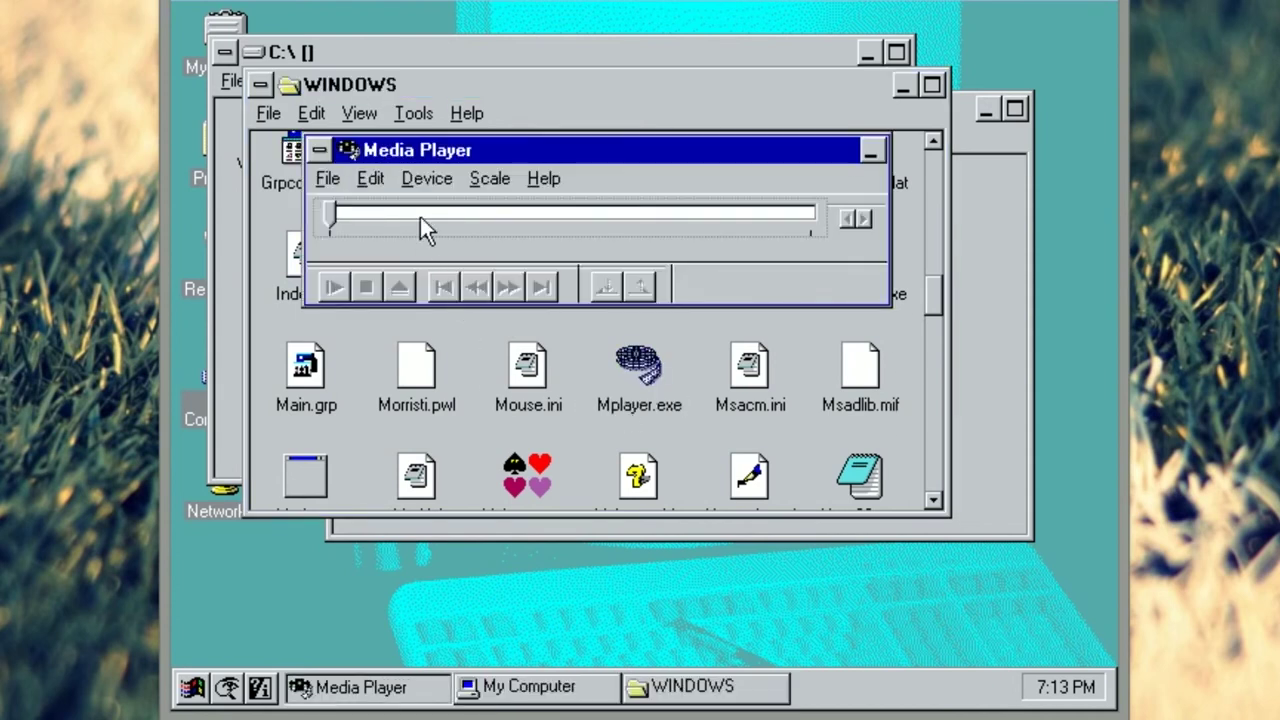
{"action": "left_click_drag", "start_coordinate": [493, 150], "coordinate": [539, 314]}
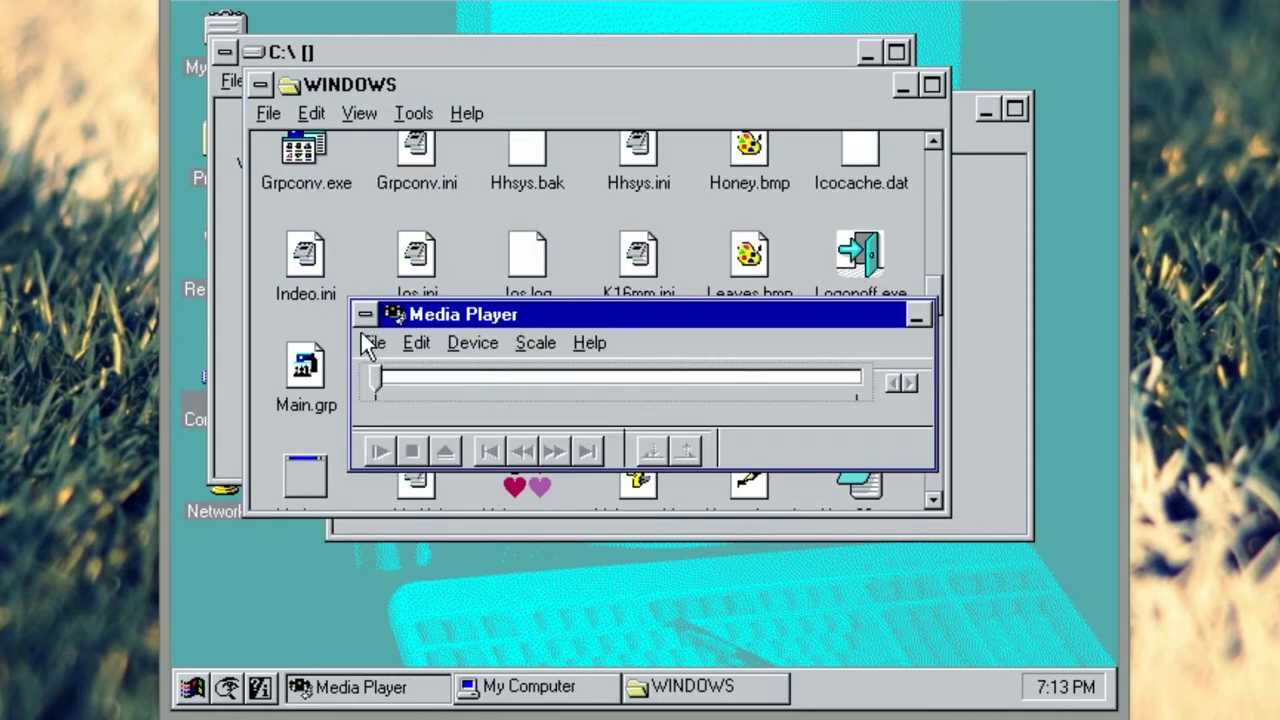
{"action": "left_click", "coordinate": [370, 342]}
{"action": "left_click", "coordinate": [365, 314]}
{"action": "left_click", "coordinate": [429, 490]}
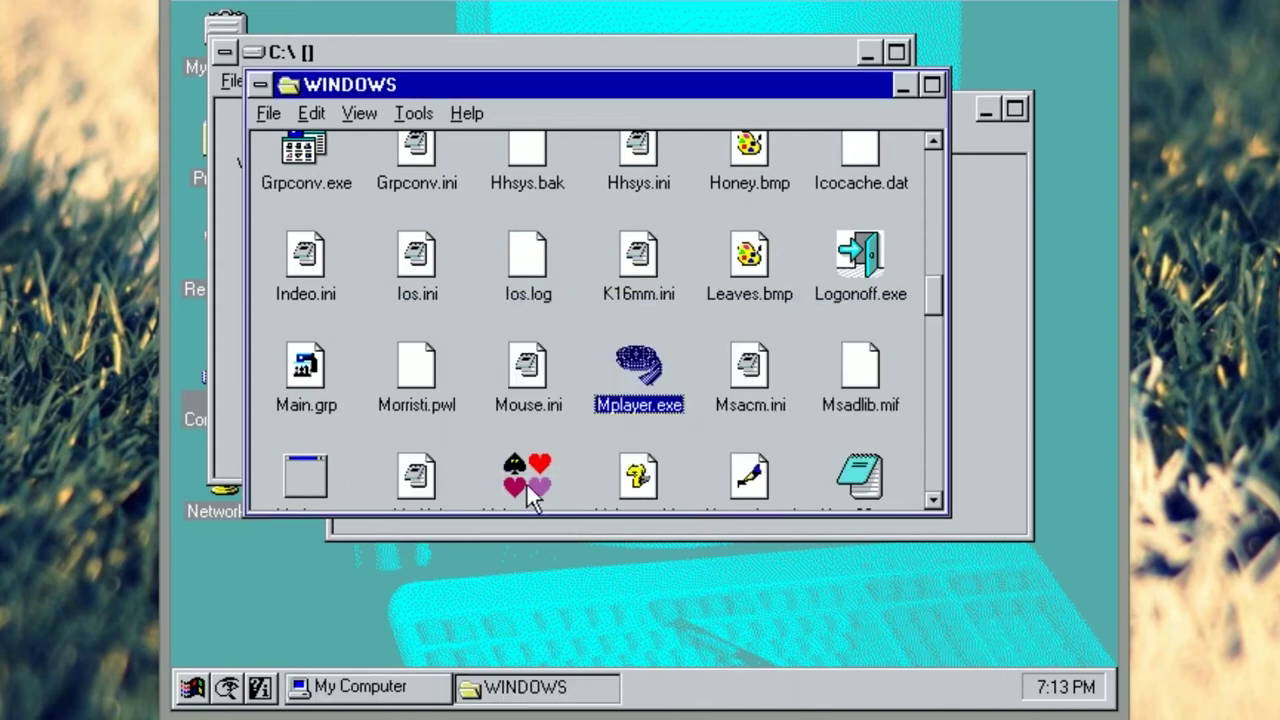
Step: Start Note32.exe from the WINDOWS folder and exit the empty Notepad window
{"action": "left_click", "coordinate": [920, 497]}
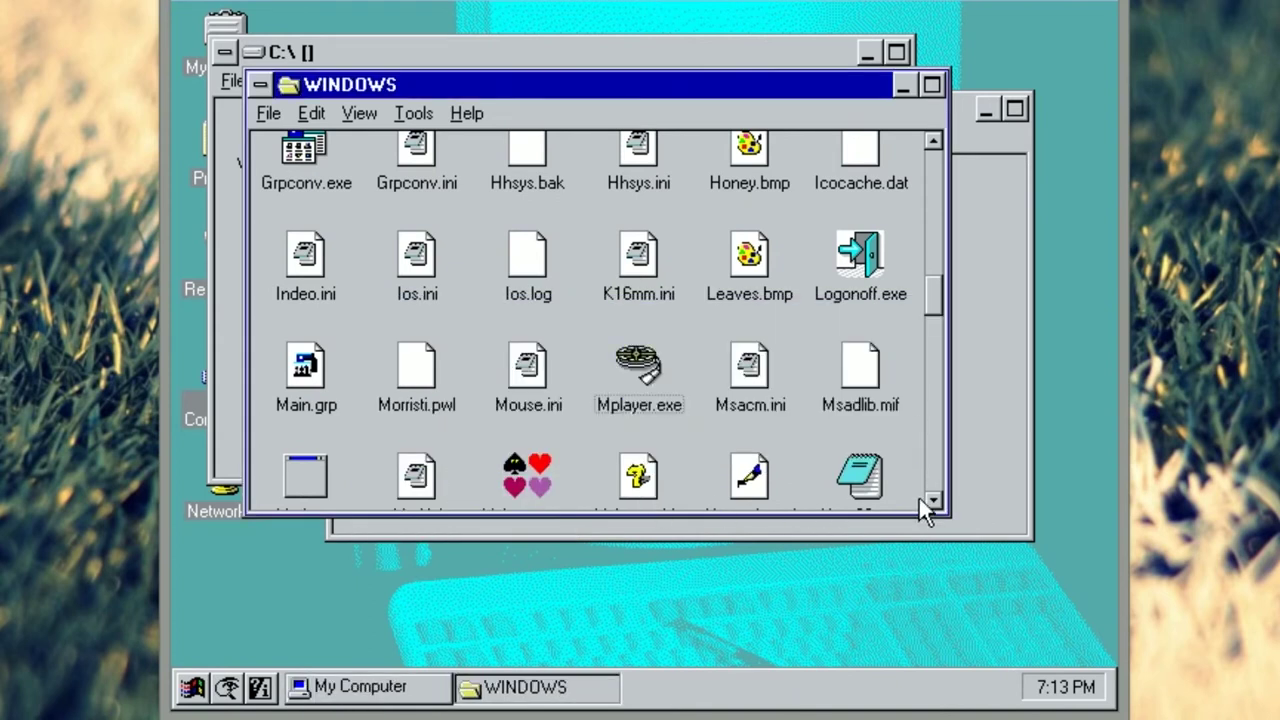
{"action": "scroll", "coordinate": [925, 500], "scroll_direction": "down", "scroll_amount": 3}
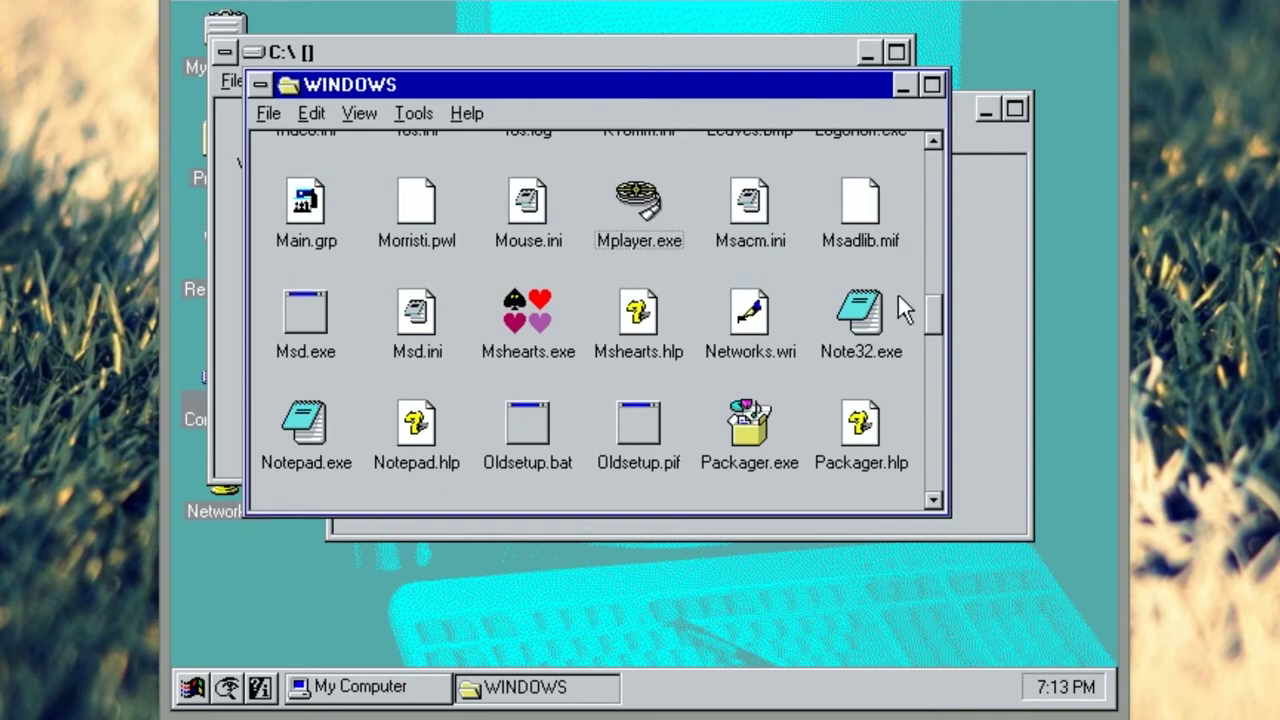
{"action": "double_click", "coordinate": [840, 318]}
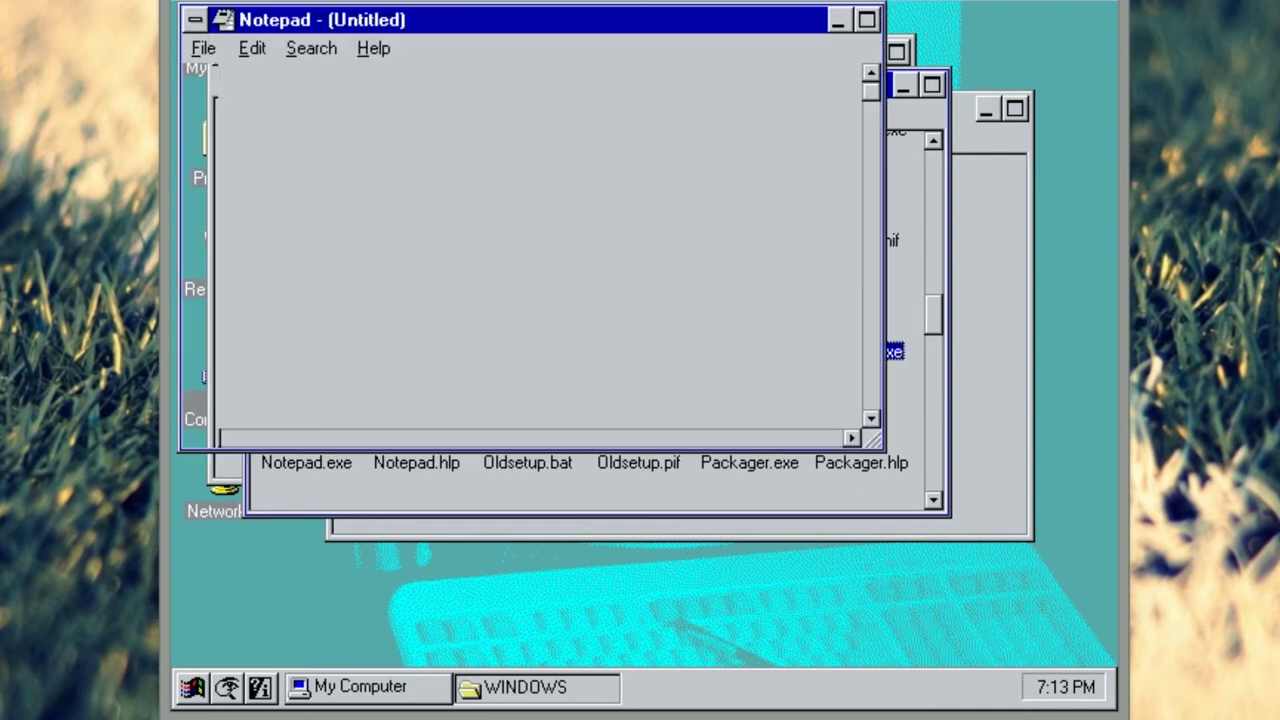
{"action": "left_click", "coordinate": [203, 48]}
{"action": "left_click", "coordinate": [217, 268]}
Step: Start Notepad.exe from the WINDOWS folder and close its untitled document window
{"action": "double_click", "coordinate": [296, 462]}
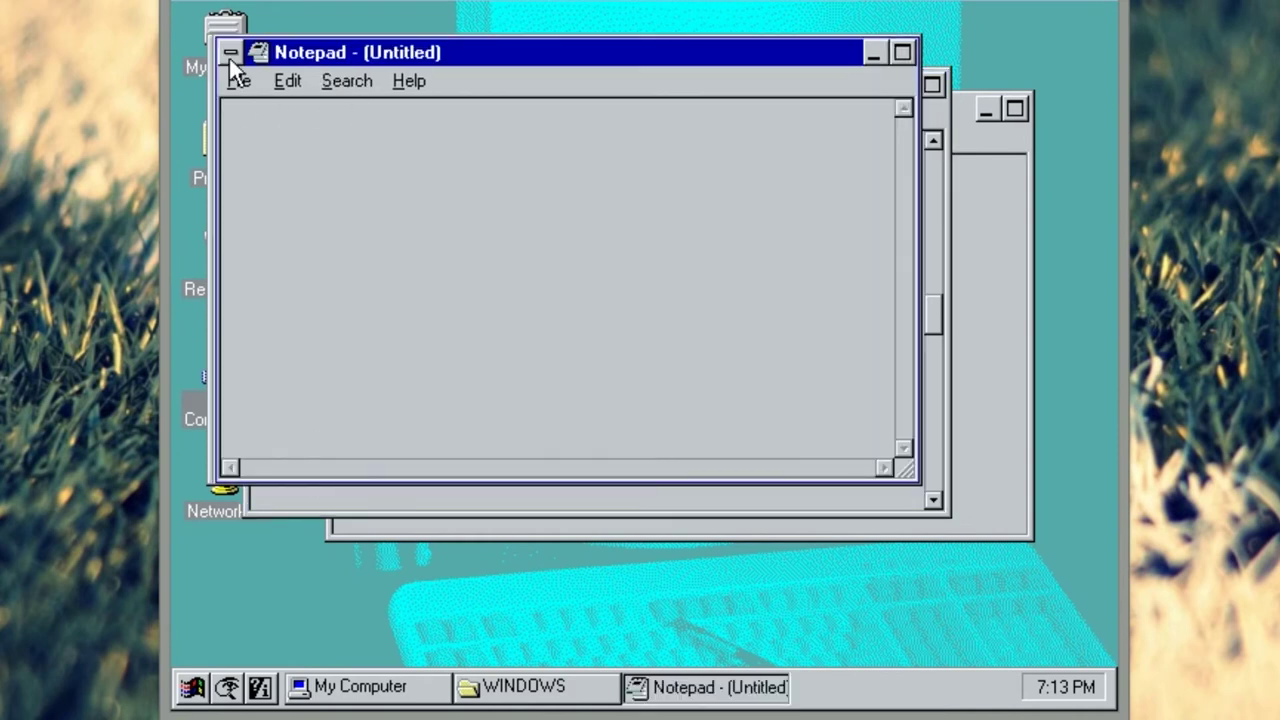
{"action": "left_click", "coordinate": [230, 52]}
{"action": "left_click", "coordinate": [262, 220]}
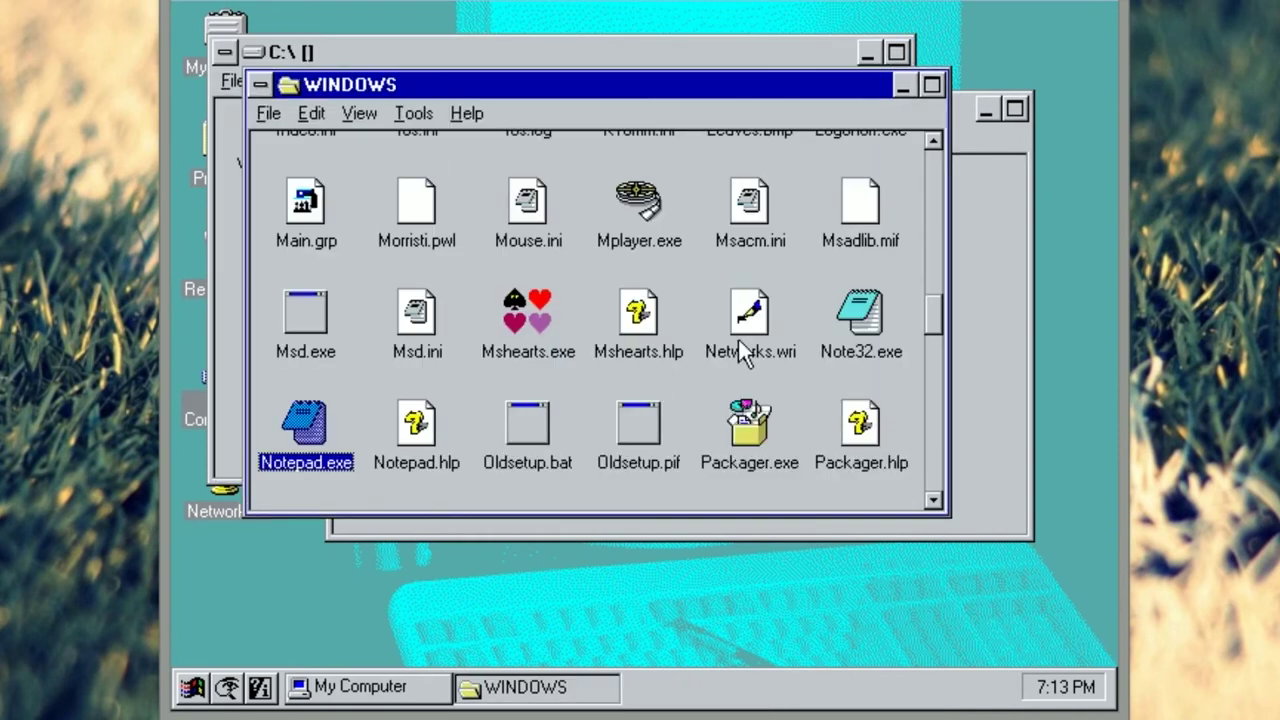
Step: Start Note32.exe from the WINDOWS folder, move its Notepad window further down over the folder and close it
{"action": "double_click", "coordinate": [862, 318]}
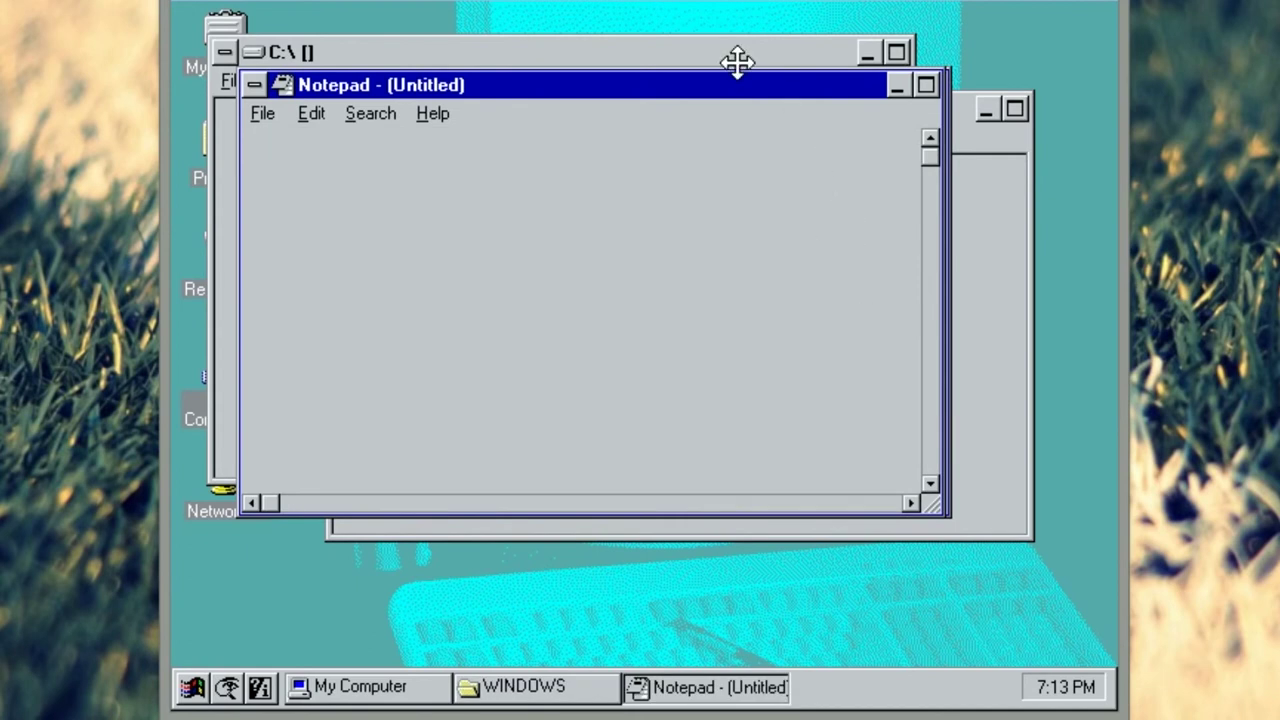
{"action": "left_click_drag", "start_coordinate": [700, 83], "coordinate": [809, 146]}
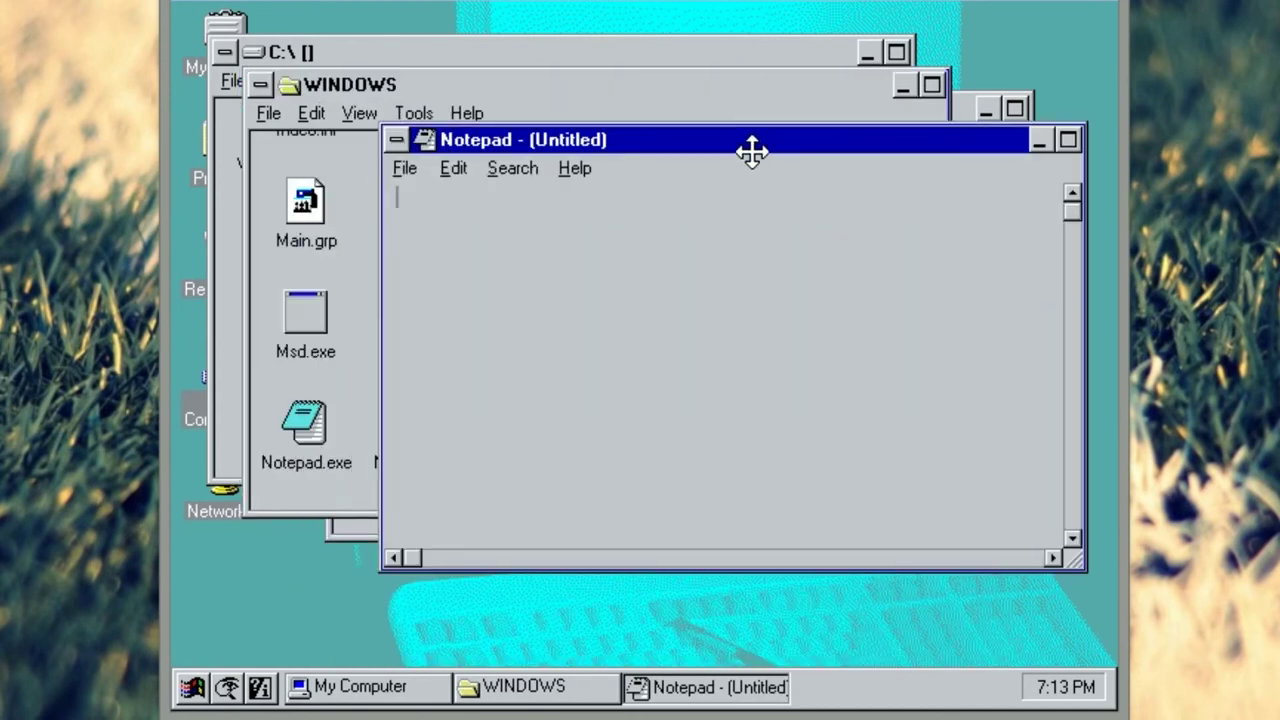
{"action": "left_click", "coordinate": [396, 140]}
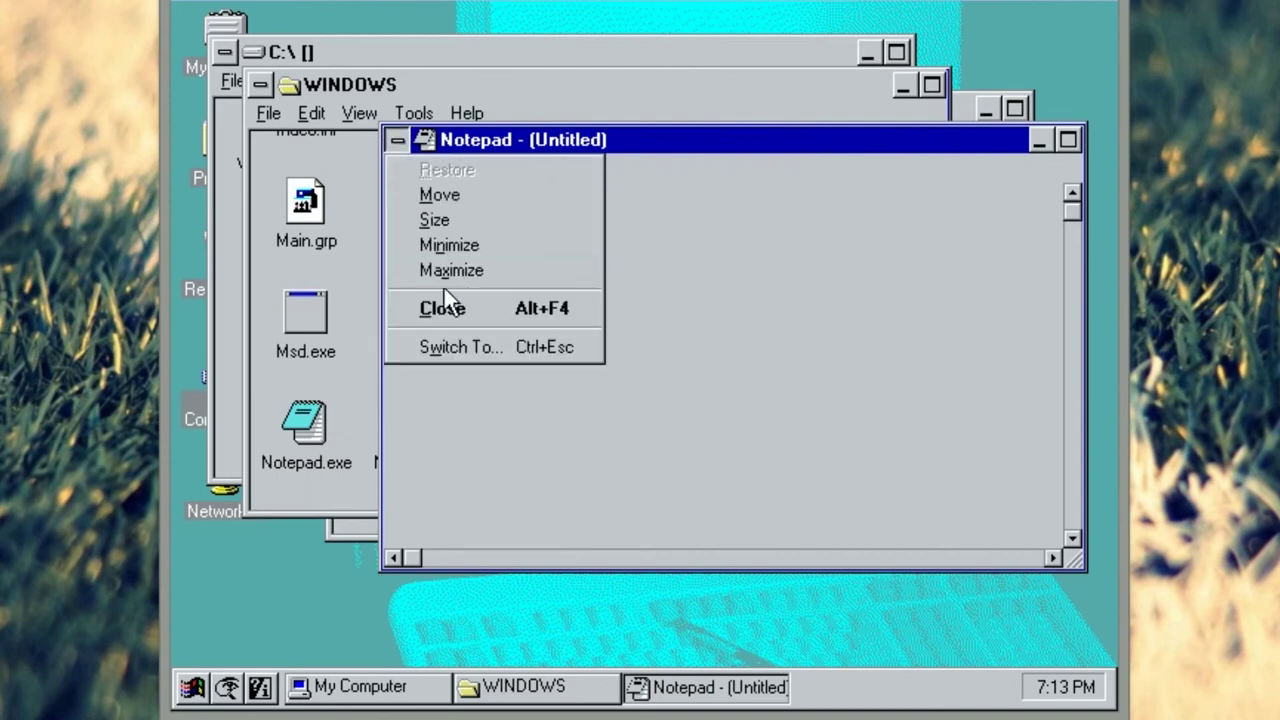
{"action": "left_click", "coordinate": [447, 312]}
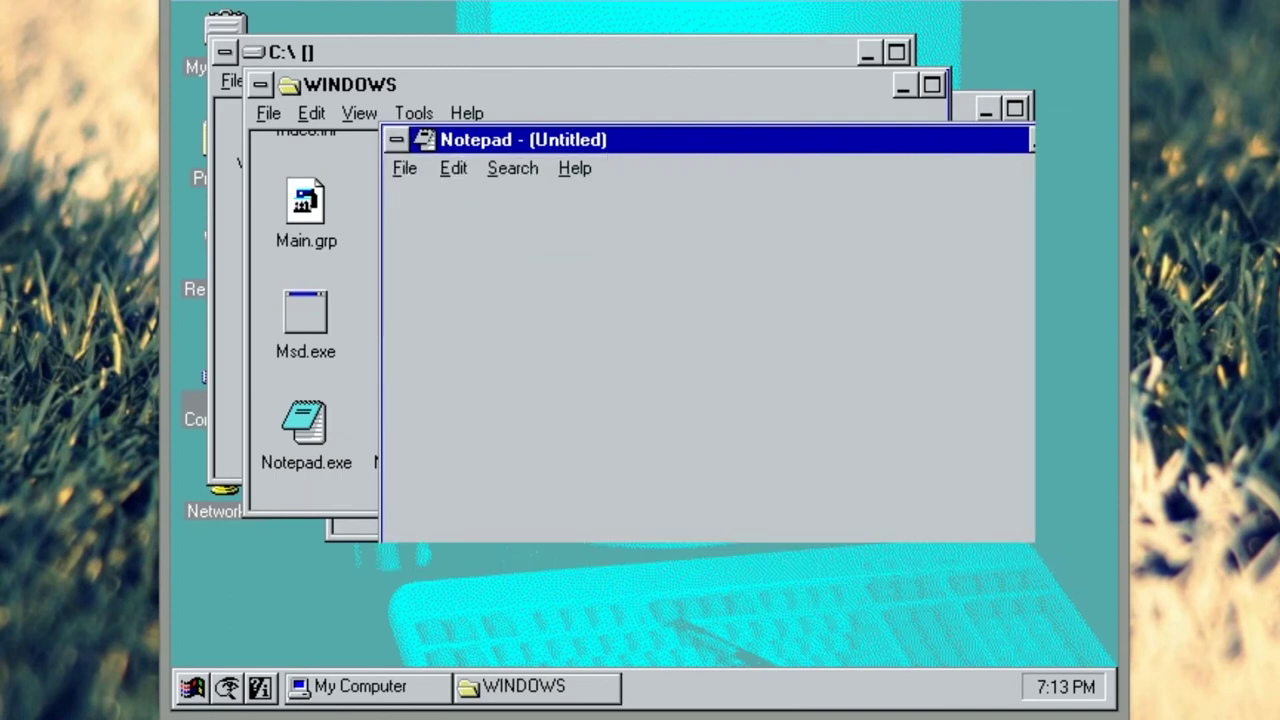
{"action": "left_click", "coordinate": [828, 380]}
{"action": "left_click", "coordinate": [862, 340]}
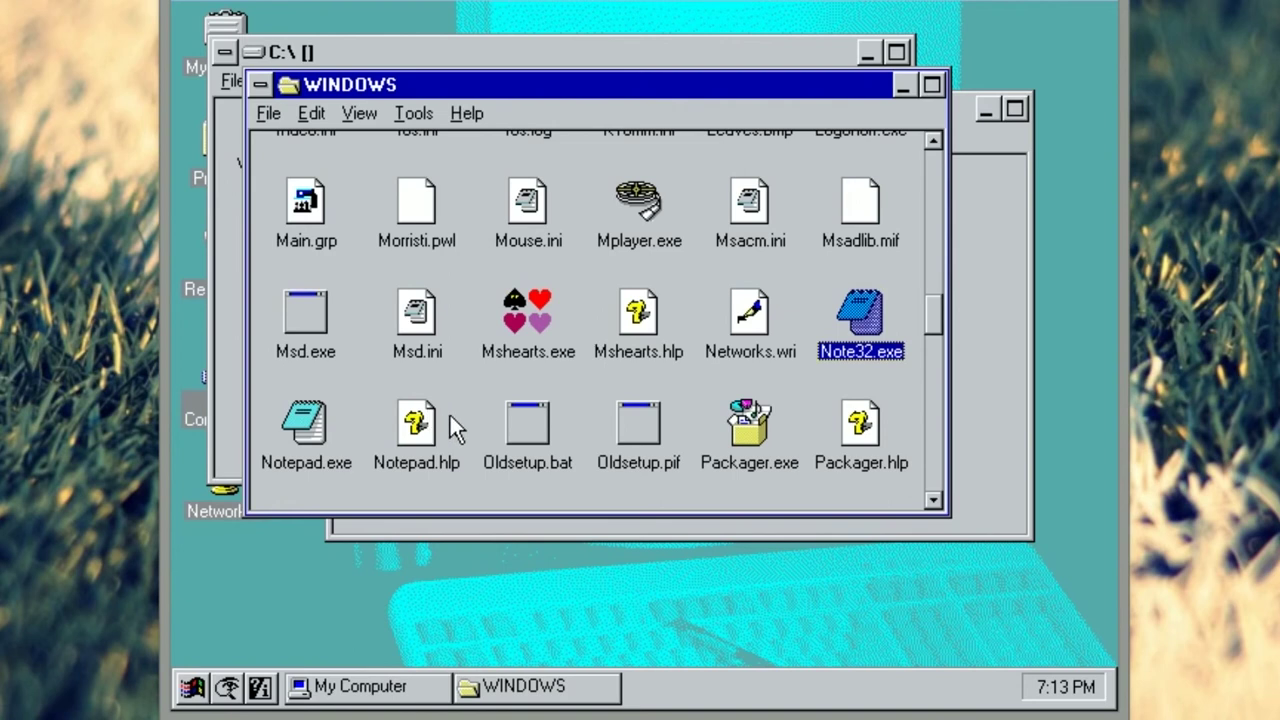
Step: Start Notepad.exe from the WINDOWS folder and enter the text "hello world" in the untitled document
{"action": "double_click", "coordinate": [311, 430]}
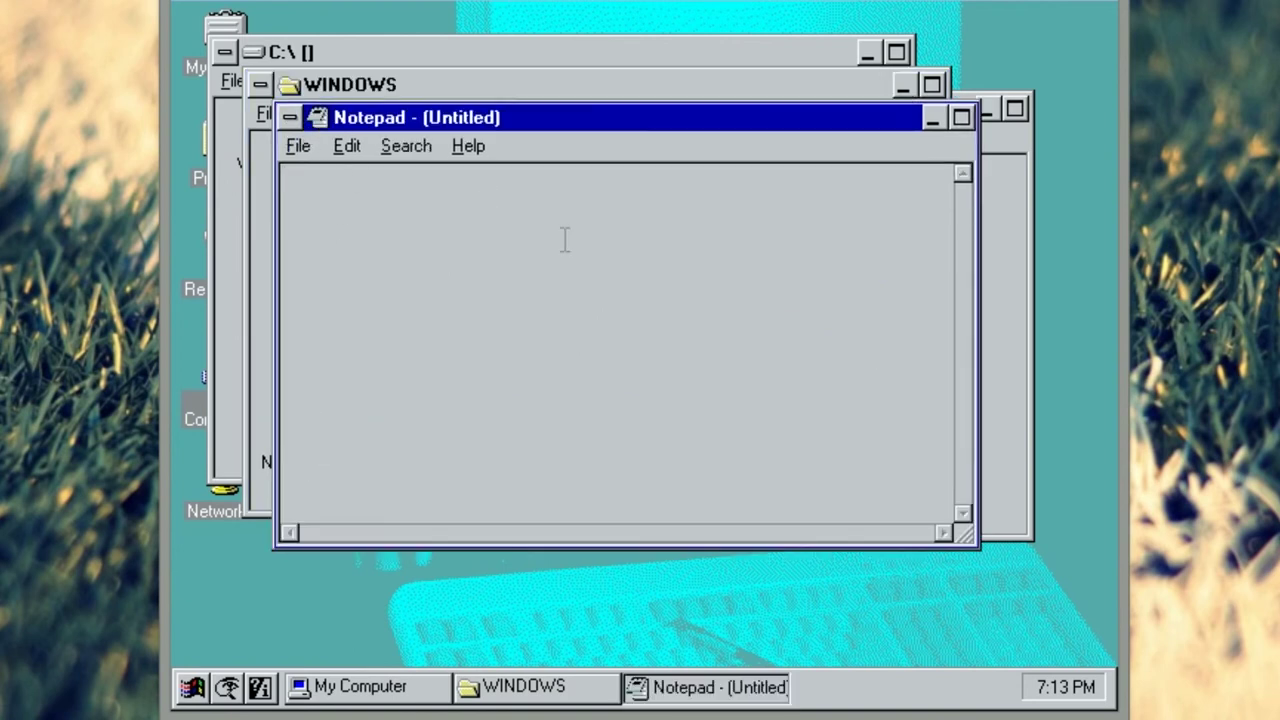
{"action": "type", "text": "hello world"}
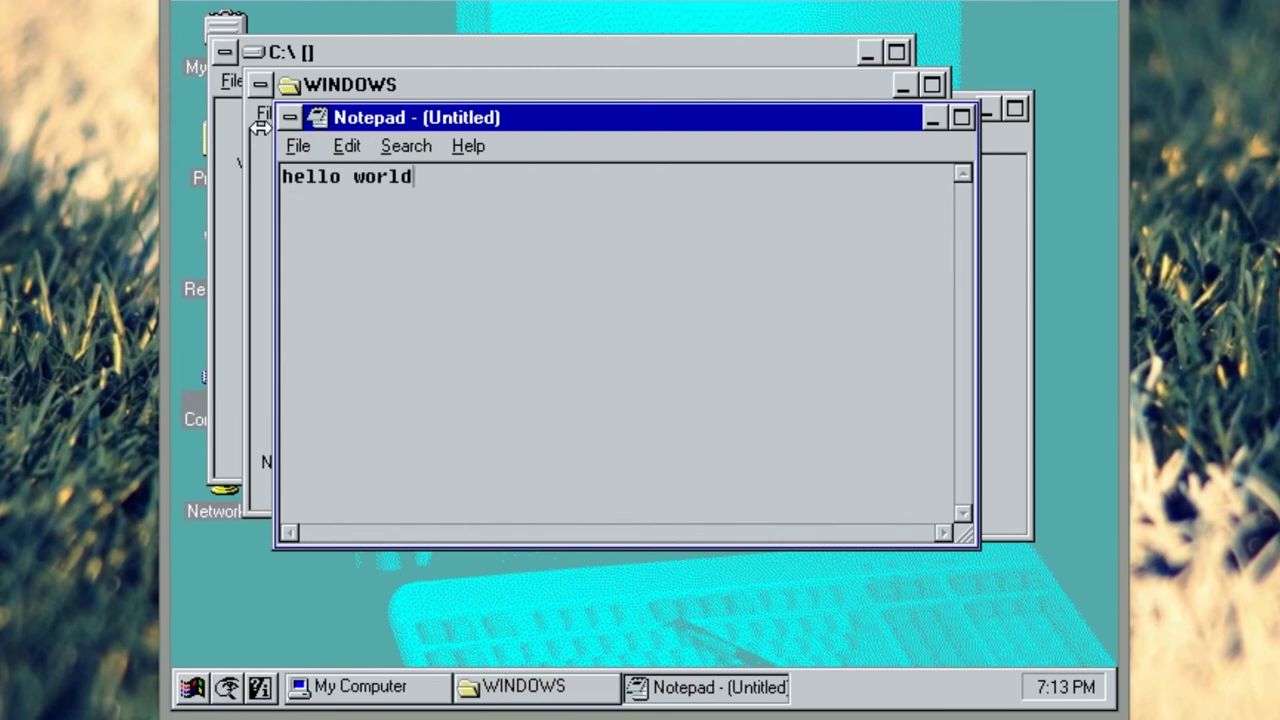
{"action": "left_click", "coordinate": [290, 118]}
{"action": "left_click", "coordinate": [335, 294]}
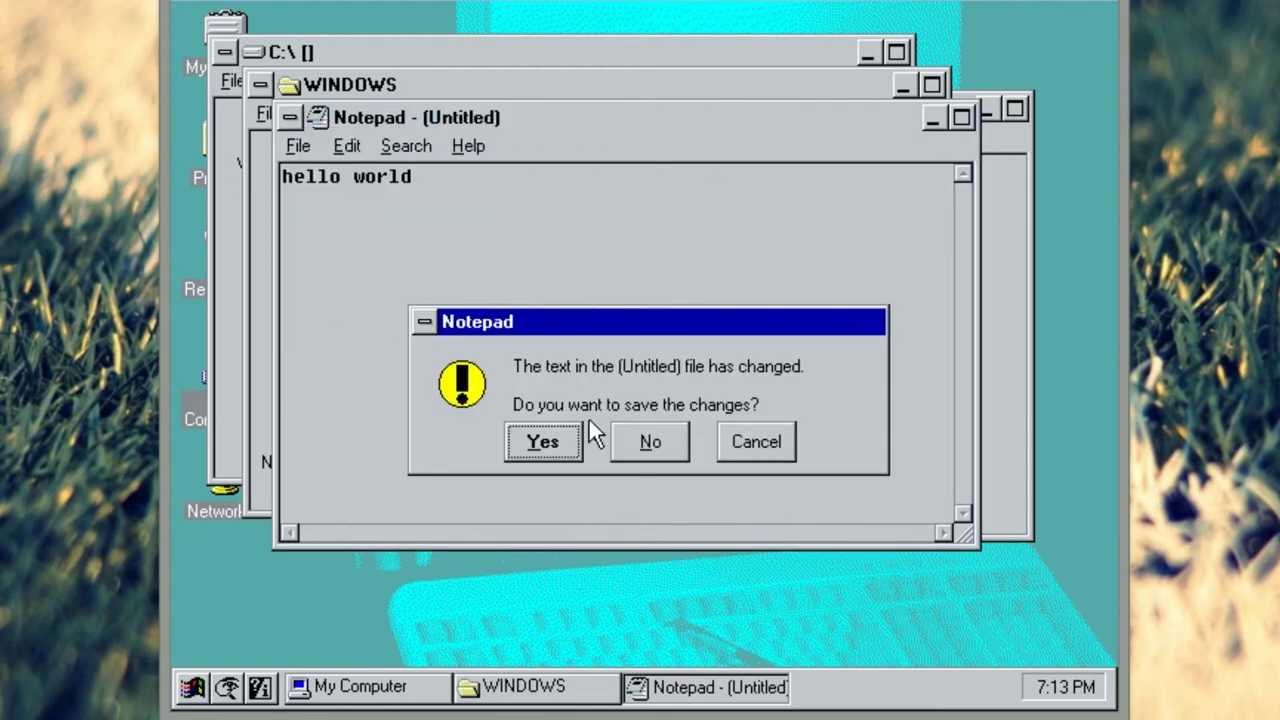
{"action": "left_click", "coordinate": [562, 456]}
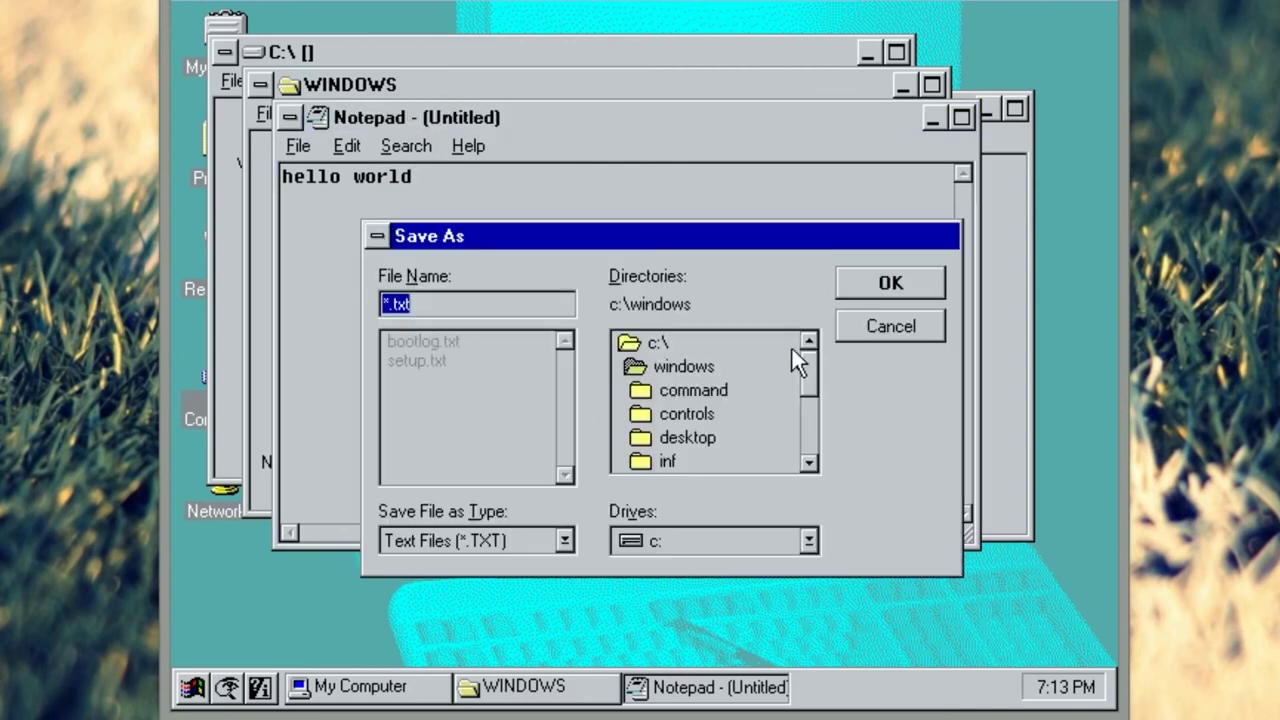
{"action": "left_click", "coordinate": [901, 335]}
{"action": "left_click", "coordinate": [300, 148]}
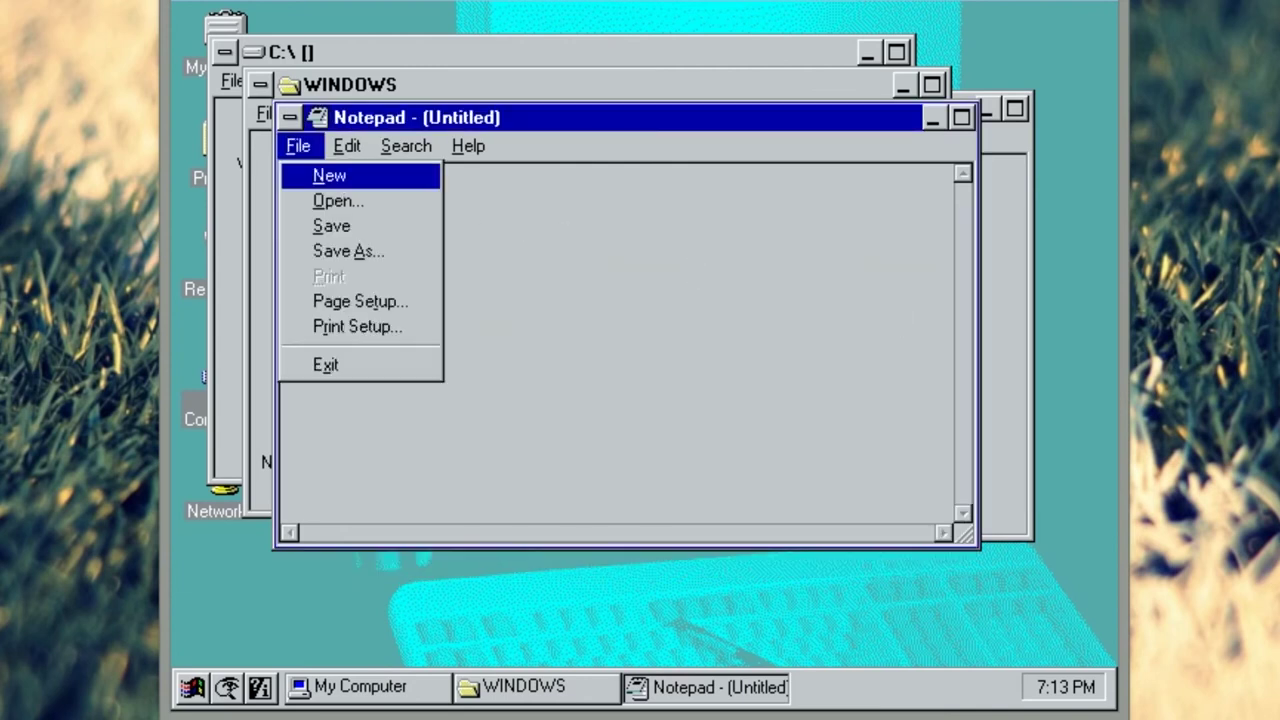
{"action": "left_click", "coordinate": [326, 362]}
{"action": "left_click", "coordinate": [545, 440]}
{"action": "left_click", "coordinate": [890, 326]}
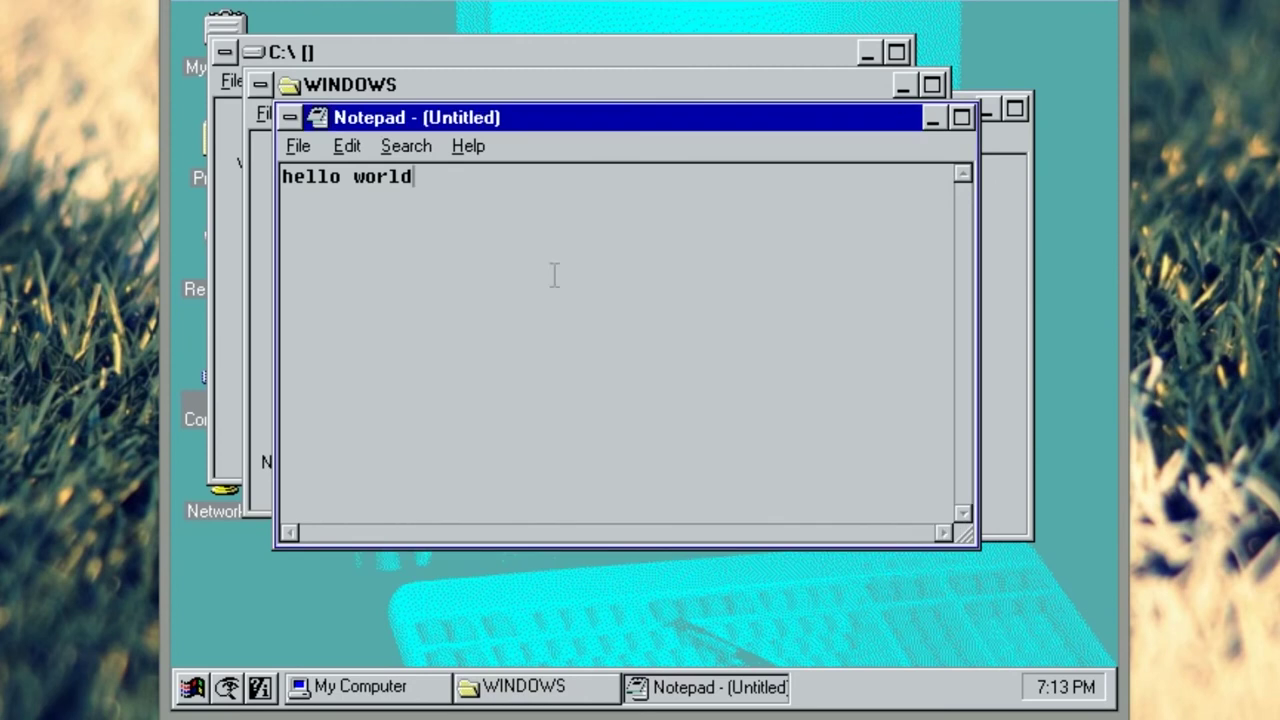
Step: Close the "hello world" Notepad document without saving the changes
{"action": "left_click", "coordinate": [302, 113]}
{"action": "left_click", "coordinate": [346, 285]}
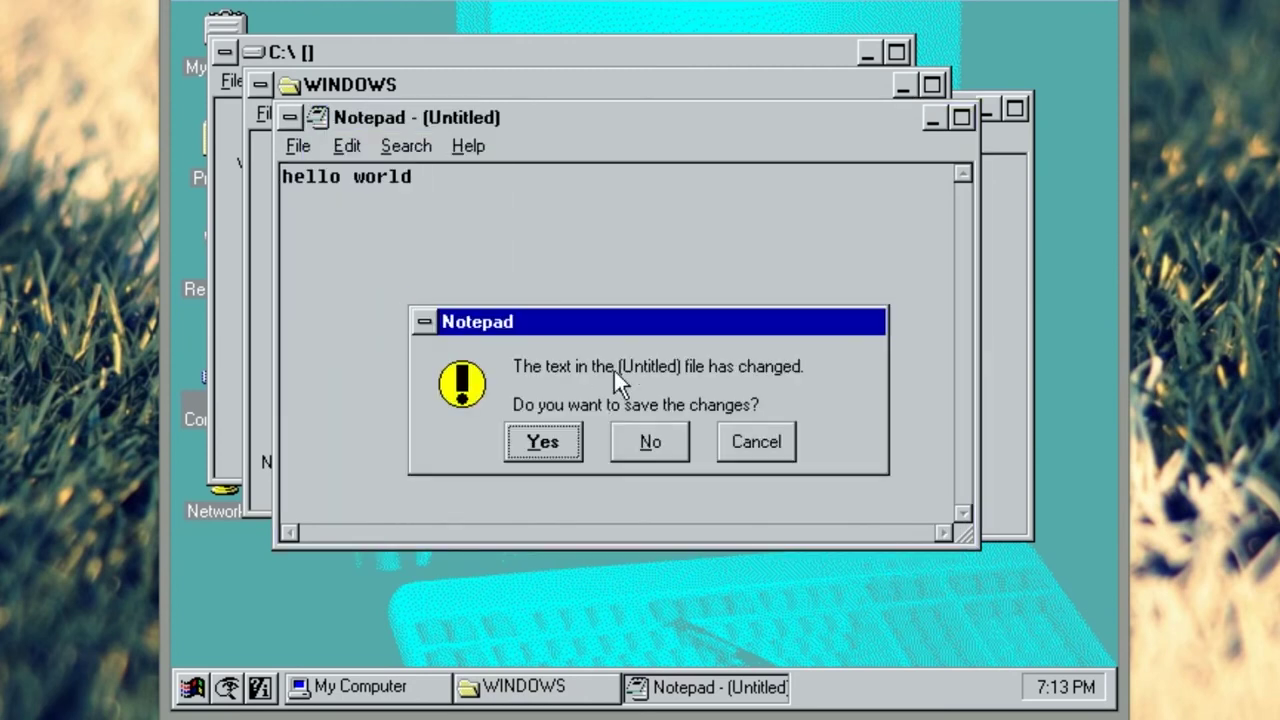
{"action": "key", "text": "Tab"}
{"action": "key", "text": "Return"}
Step: Start Note32.exe again, enter the text "ewffefwf" and close the window without saving the changes
{"action": "double_click", "coordinate": [886, 349]}
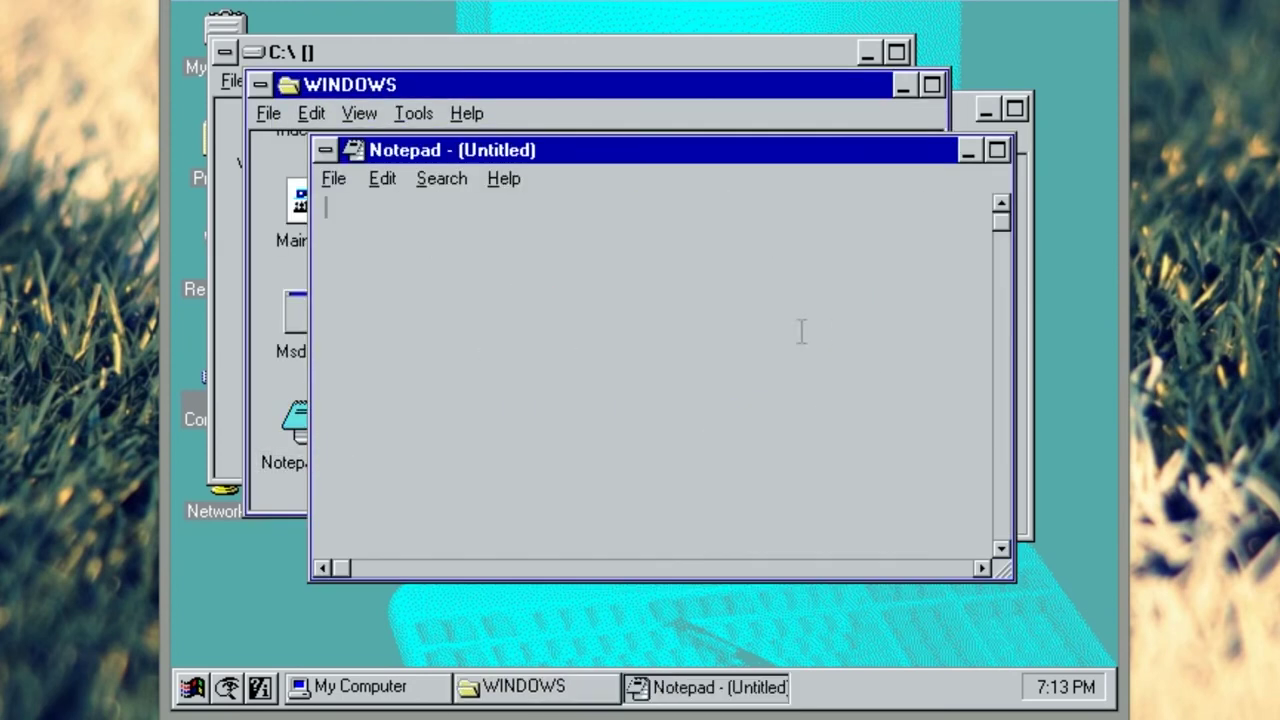
{"action": "type", "text": "ewffefwf"}
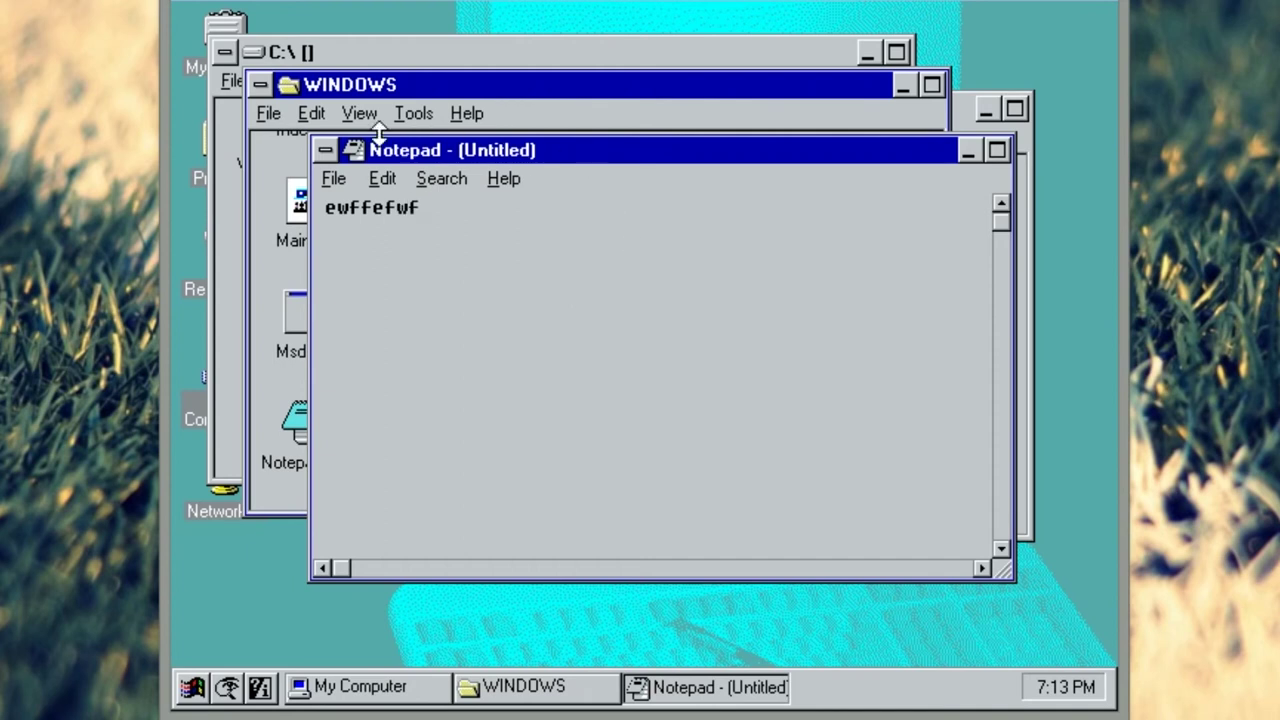
{"action": "left_click", "coordinate": [324, 151]}
{"action": "left_click", "coordinate": [375, 316]}
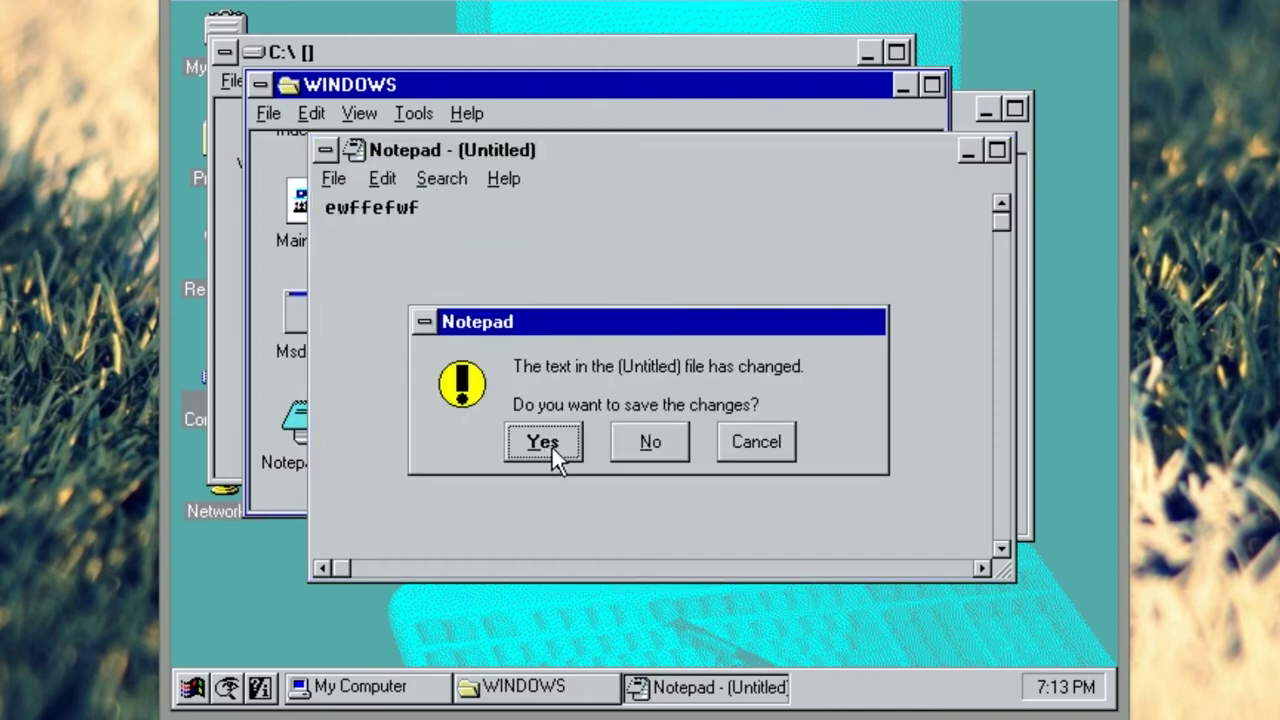
{"action": "left_click", "coordinate": [651, 446]}
{"action": "left_click", "coordinate": [704, 397]}
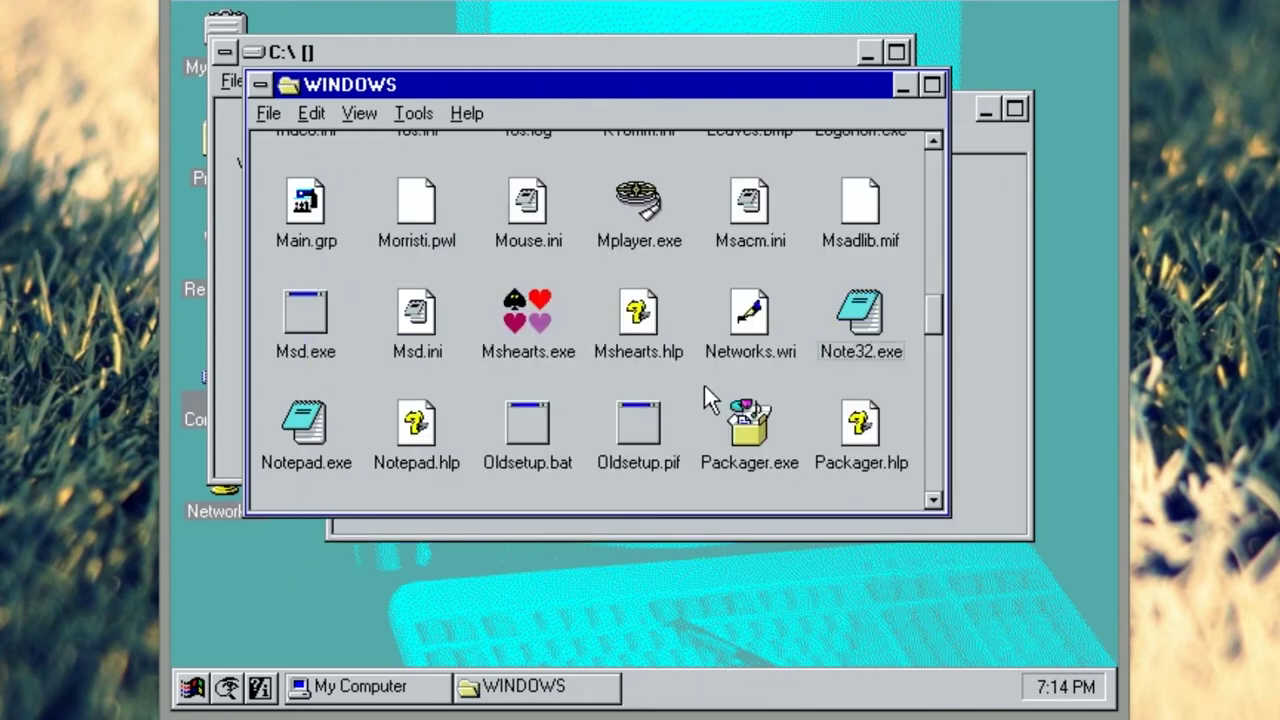
Step: Select Pbrush.exe further down in the WINDOWS folder and start it
{"action": "key", "text": "Down"}
{"action": "key", "text": "Down"}
{"action": "key", "text": "Left"}
{"action": "key", "text": "Down"}
{"action": "key", "text": "Left"}
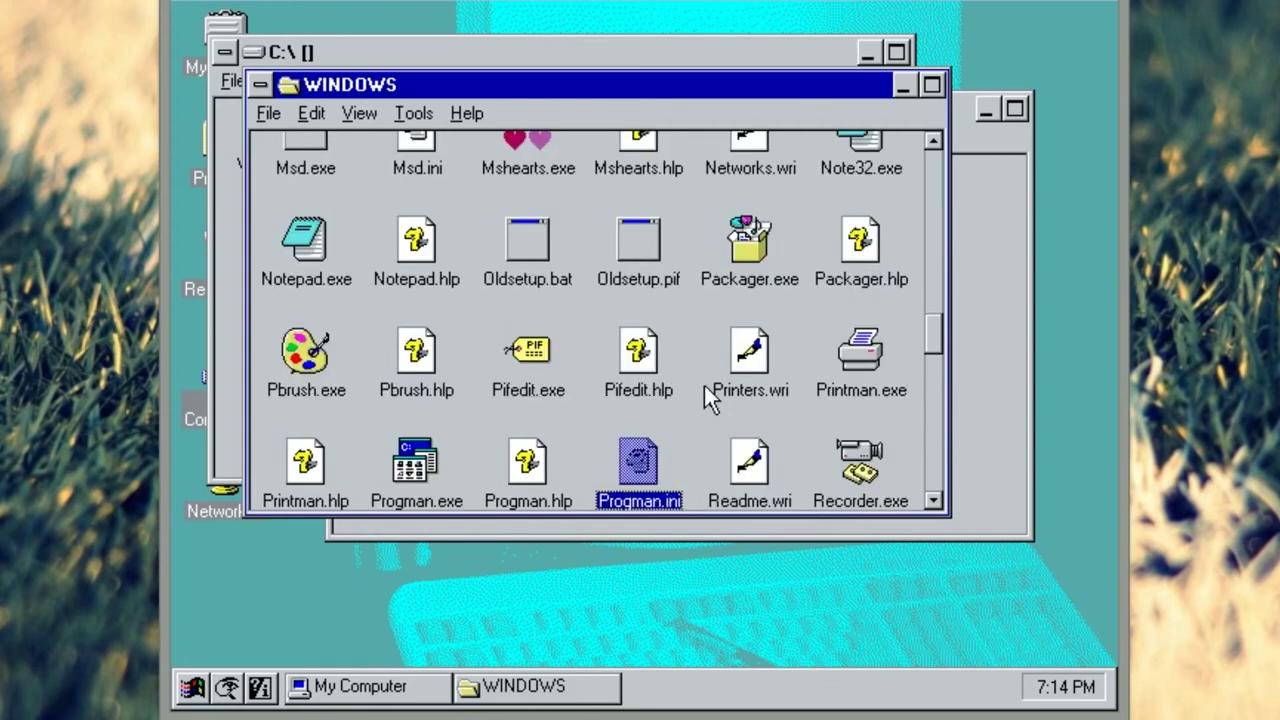
{"action": "key", "text": "Left"}
{"action": "key", "text": "Left"}
{"action": "key", "text": "Up"}
{"action": "key", "text": "Return"}
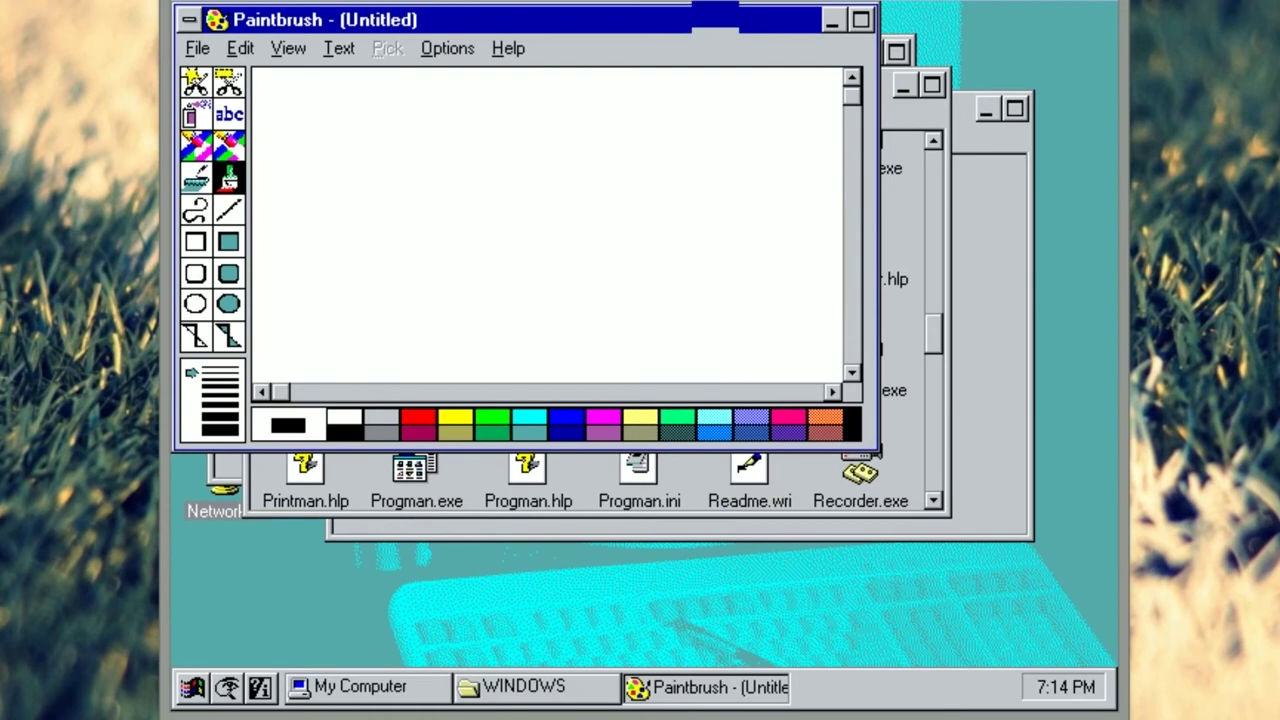
Step: Maximize the untitled Paintbrush window and close it
{"action": "double_click", "coordinate": [720, 14]}
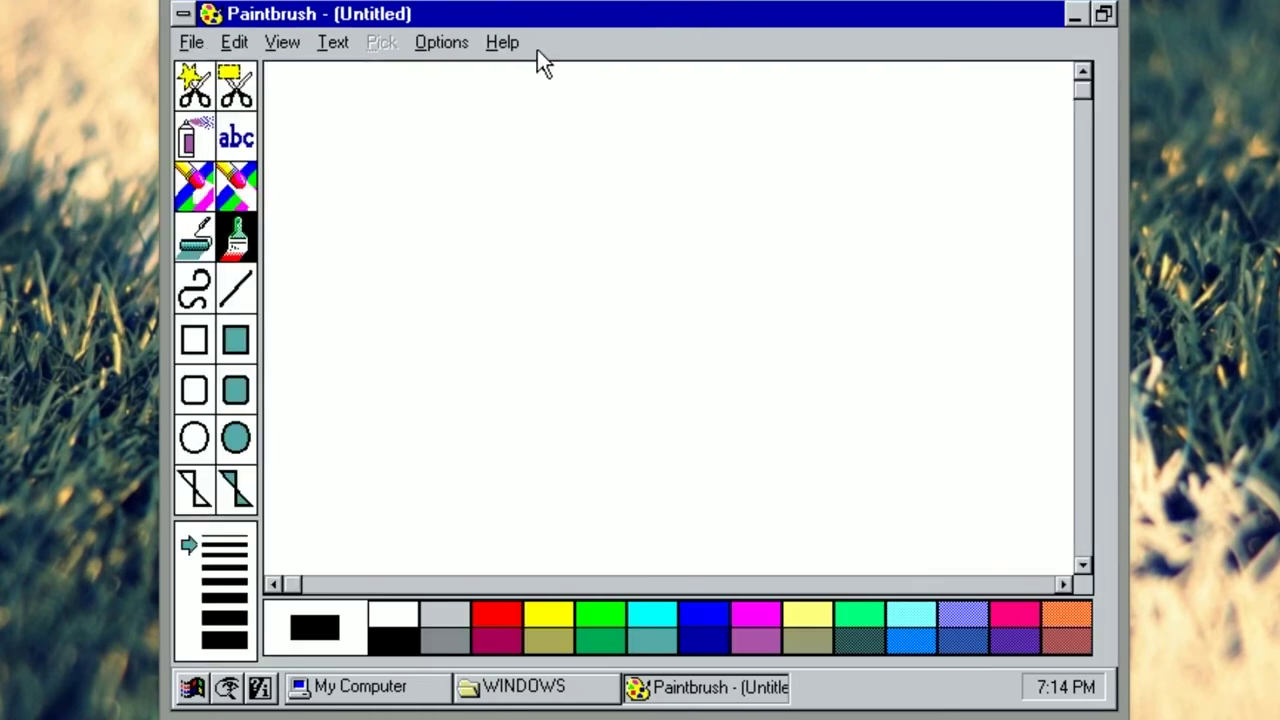
{"action": "left_click", "coordinate": [183, 13]}
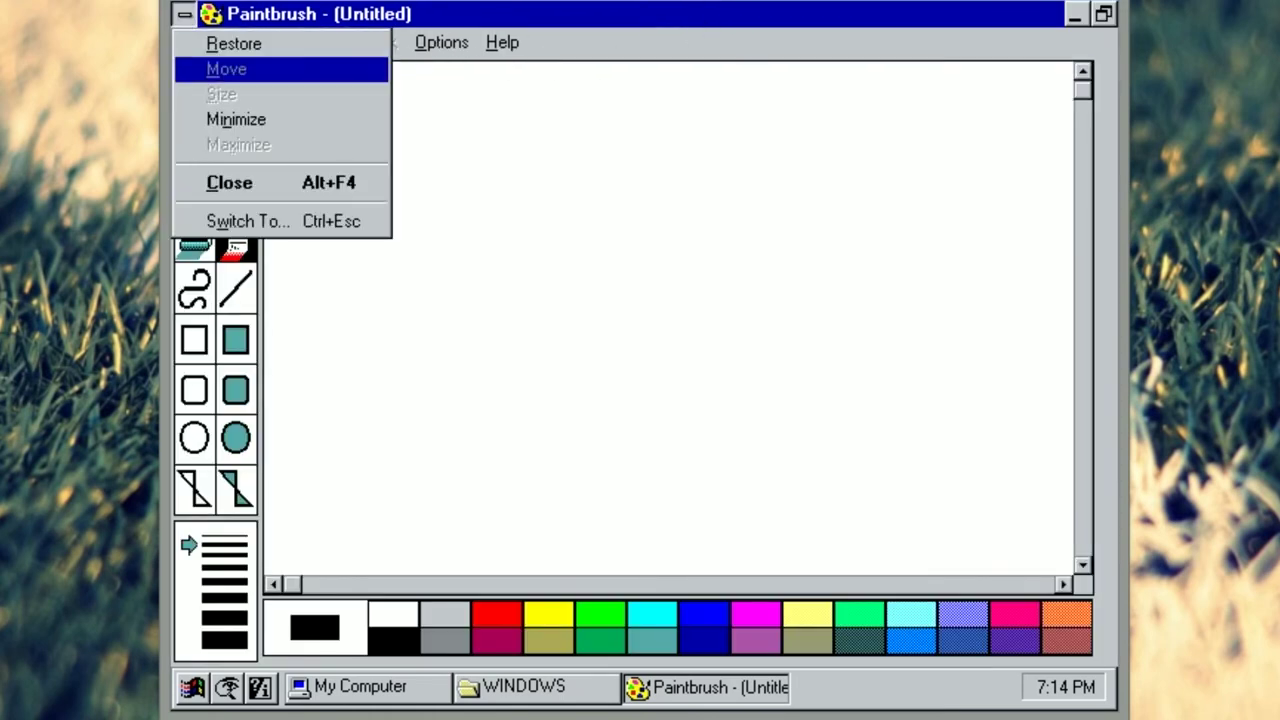
{"action": "left_click", "coordinate": [302, 193]}
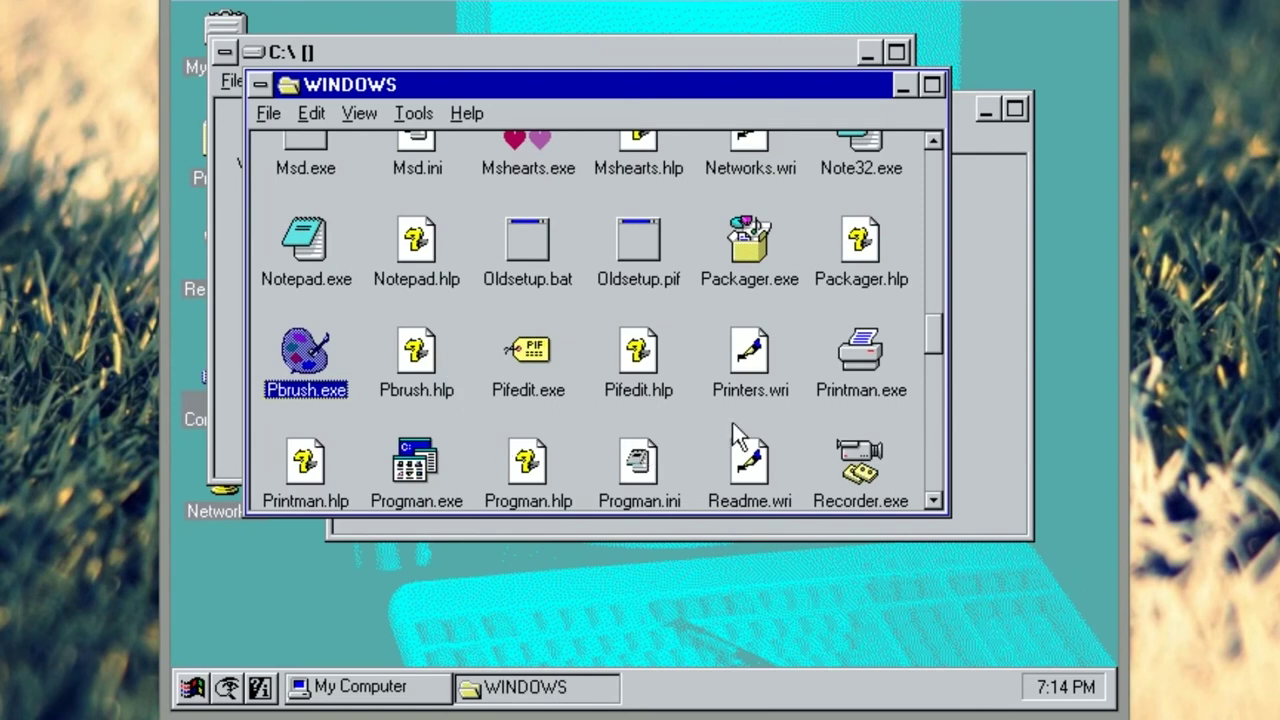
Step: Start Progman.exe from the WINDOWS folder, maximize Program Manager, select the minimized StartUp group and close the program
{"action": "scroll", "coordinate": [944, 508], "scroll_direction": "down", "scroll_amount": 3}
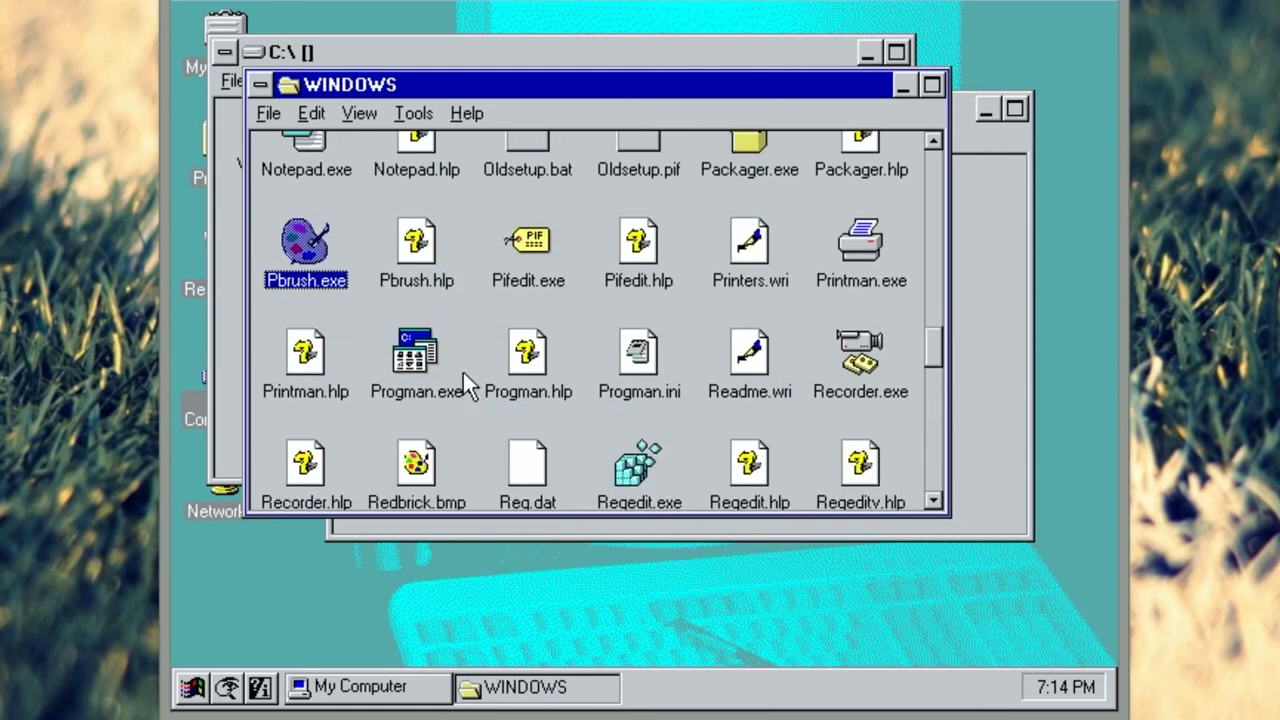
{"action": "double_click", "coordinate": [455, 385]}
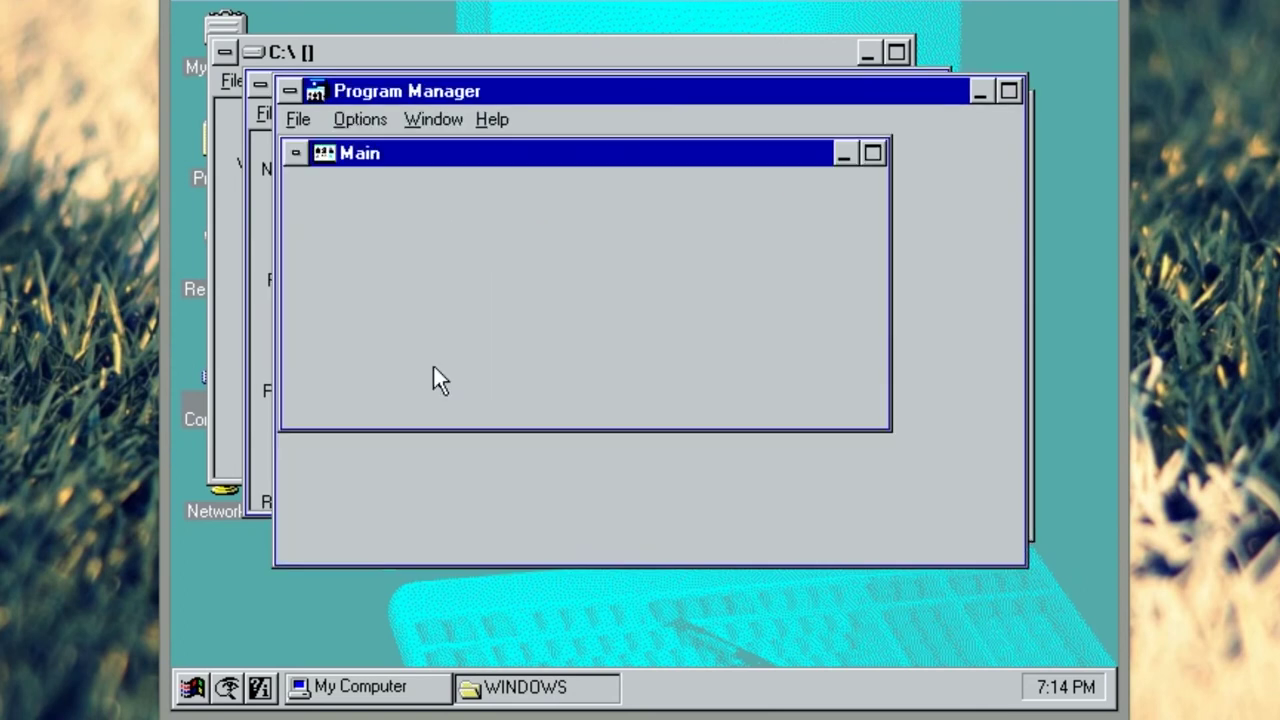
{"action": "double_click", "coordinate": [725, 93]}
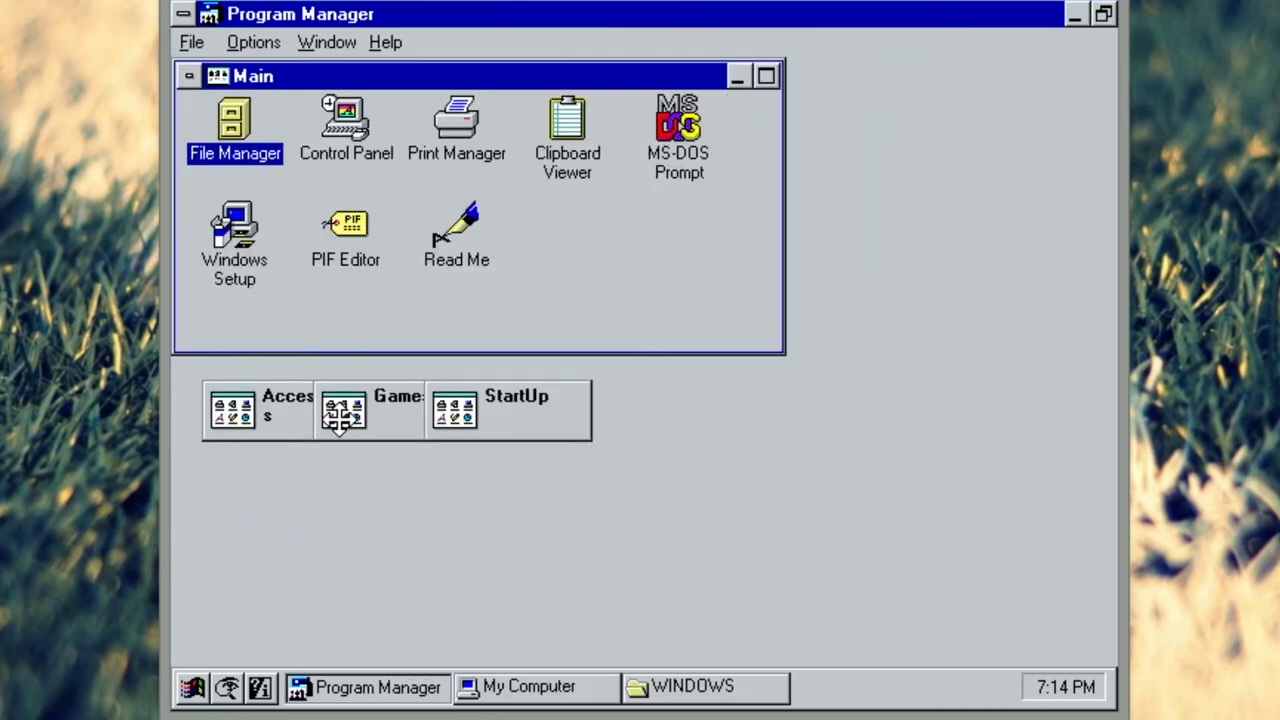
{"action": "left_click", "coordinate": [336, 412]}
{"action": "left_click", "coordinate": [497, 420]}
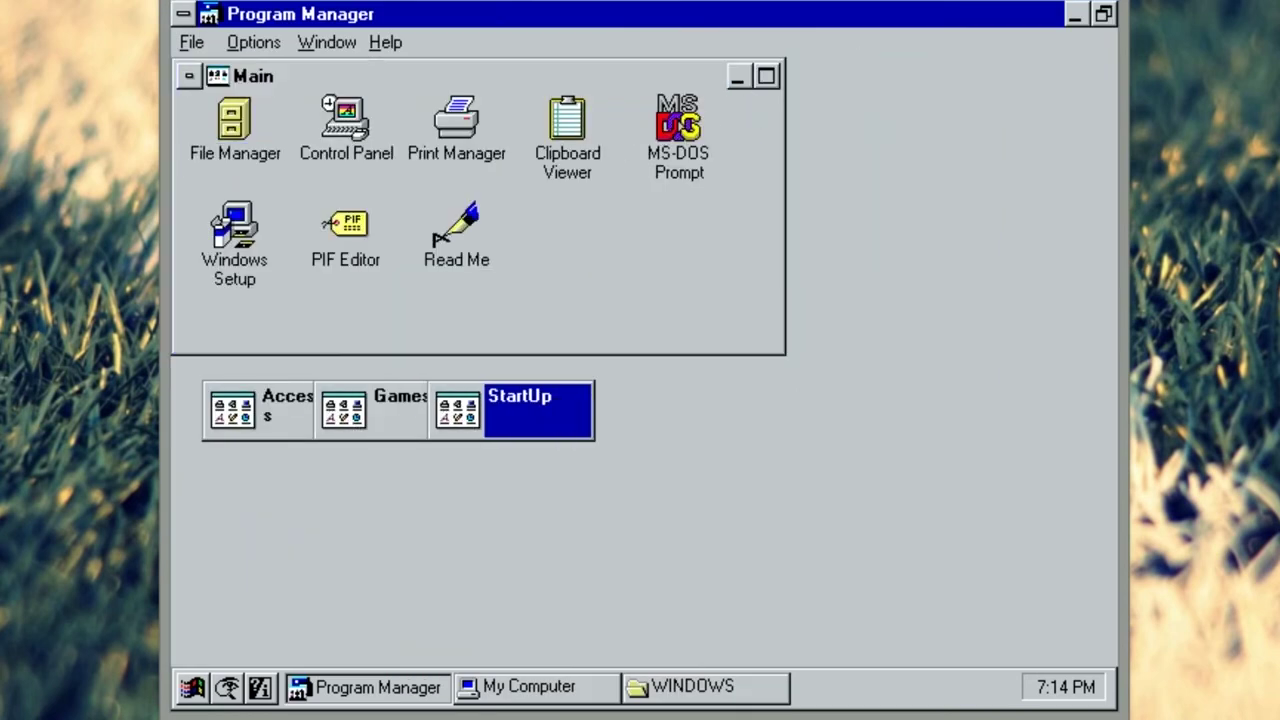
{"action": "left_click", "coordinate": [183, 14]}
{"action": "left_click", "coordinate": [285, 192]}
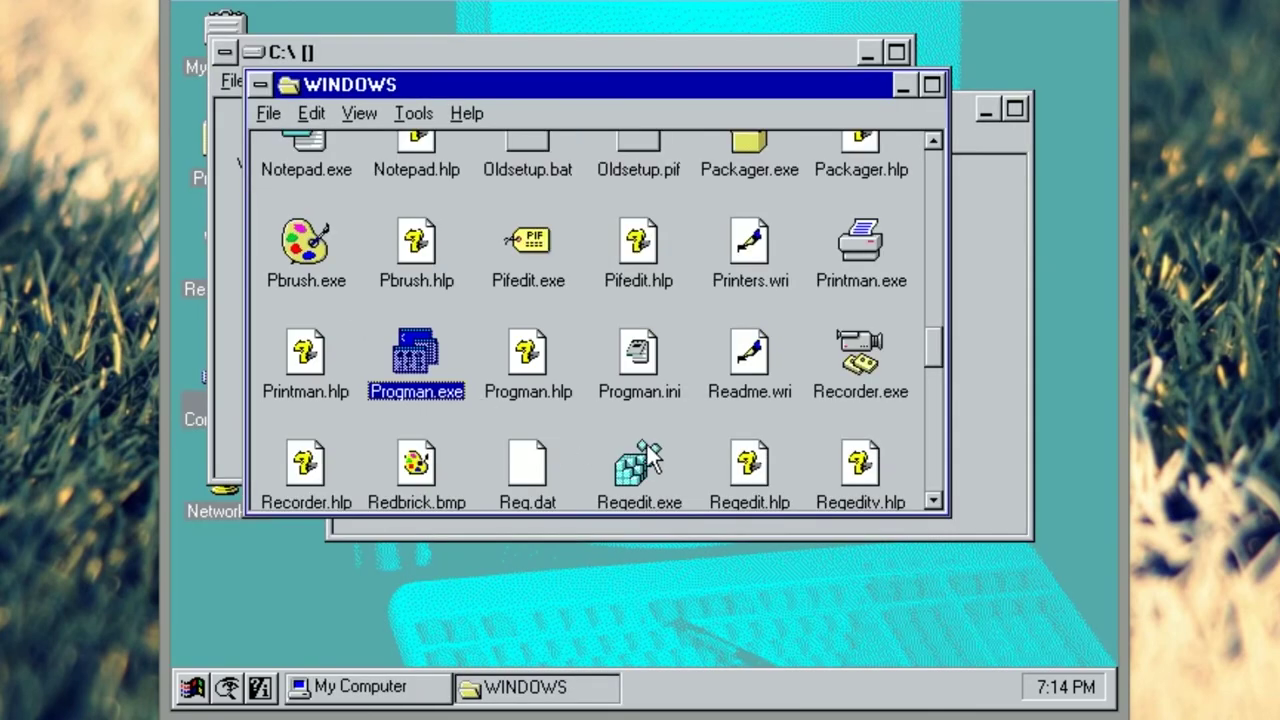
Step: Start Recorder.exe from the WINDOWS folder and close the untitled Recorder window
{"action": "left_click", "coordinate": [932, 504]}
{"action": "left_click", "coordinate": [932, 504]}
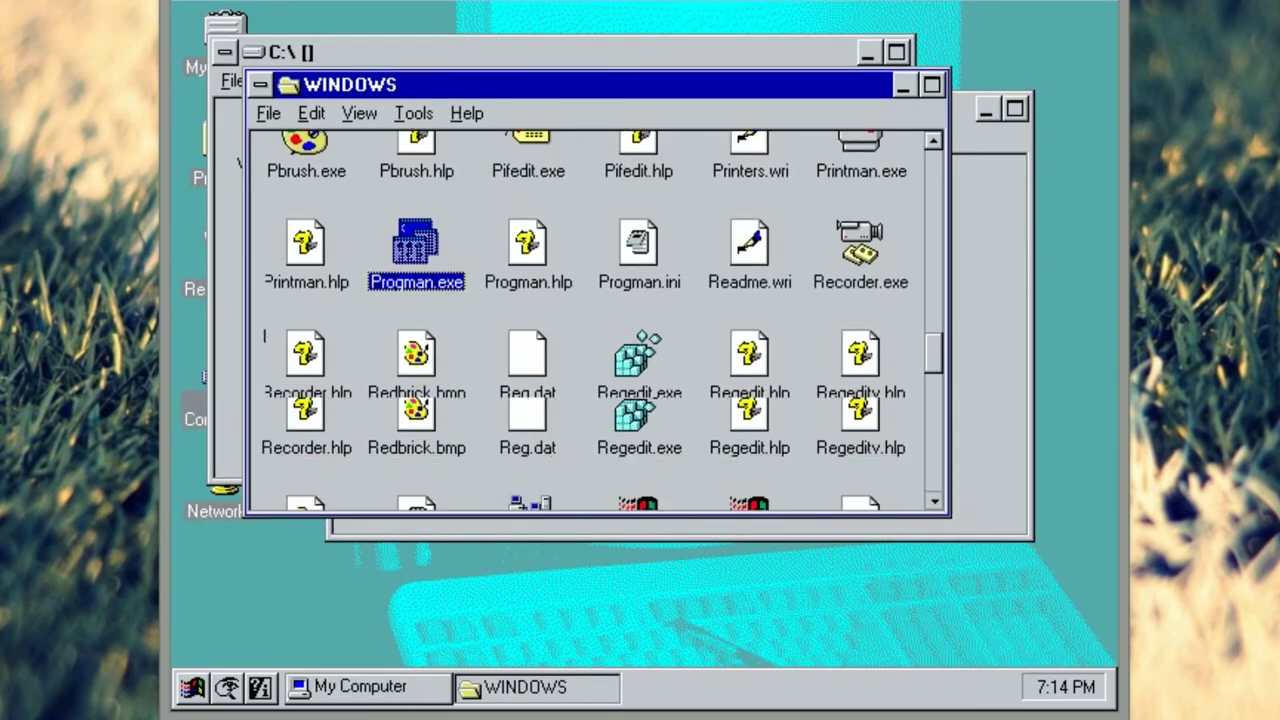
{"action": "double_click", "coordinate": [845, 242]}
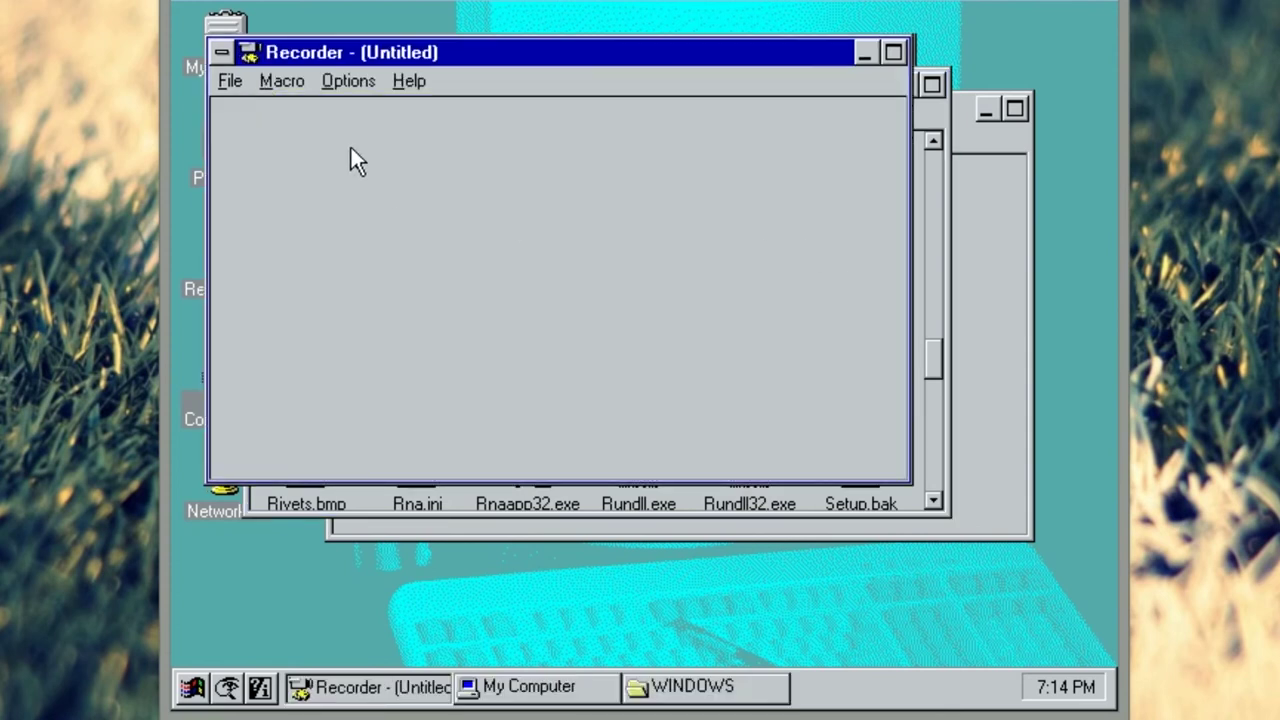
{"action": "left_click", "coordinate": [224, 52]}
{"action": "left_click", "coordinate": [299, 221]}
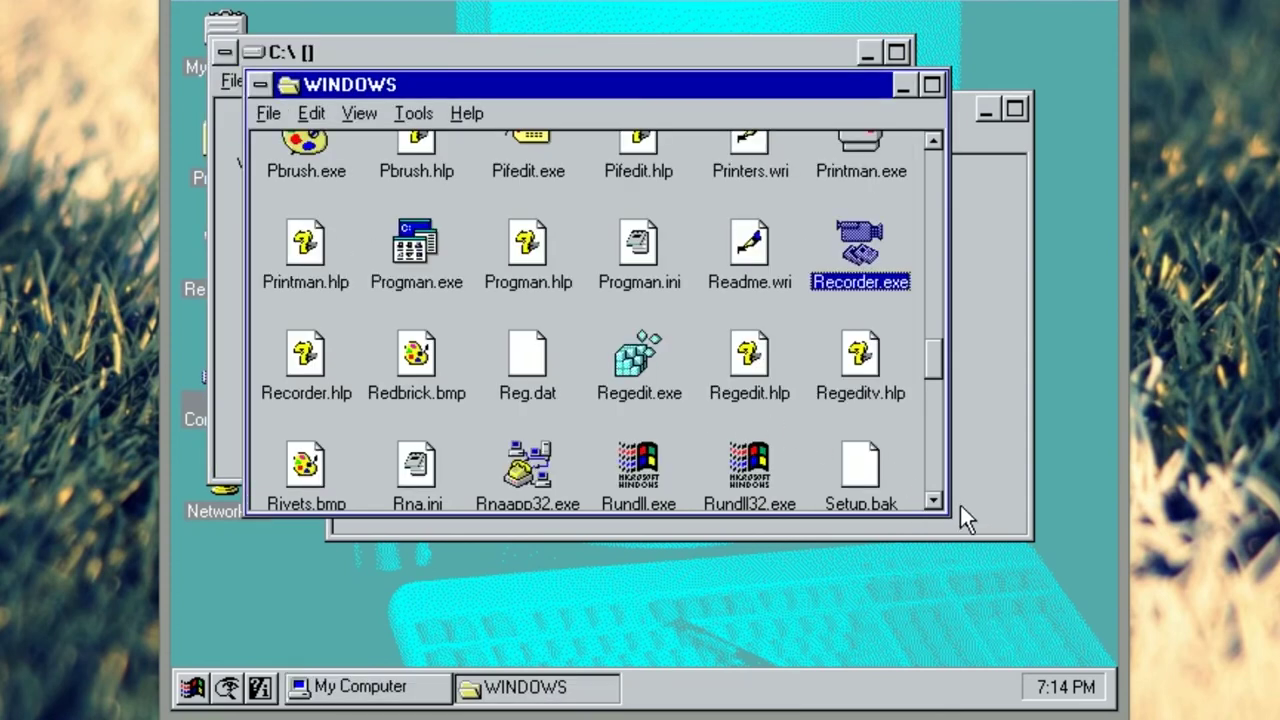
Step: Start Writepad.exe from the end of the WINDOWS folder and maximize its window
{"action": "left_click", "coordinate": [932, 504]}
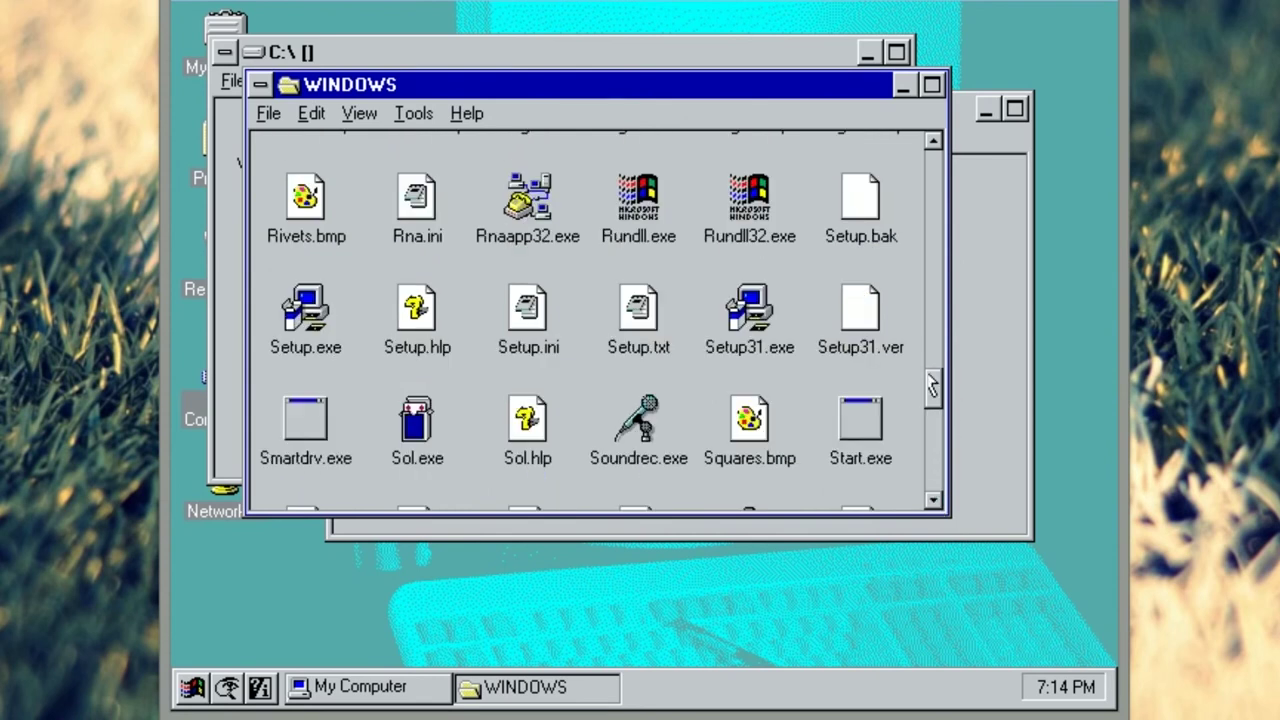
{"action": "left_click", "coordinate": [934, 506]}
{"action": "left_click", "coordinate": [933, 500]}
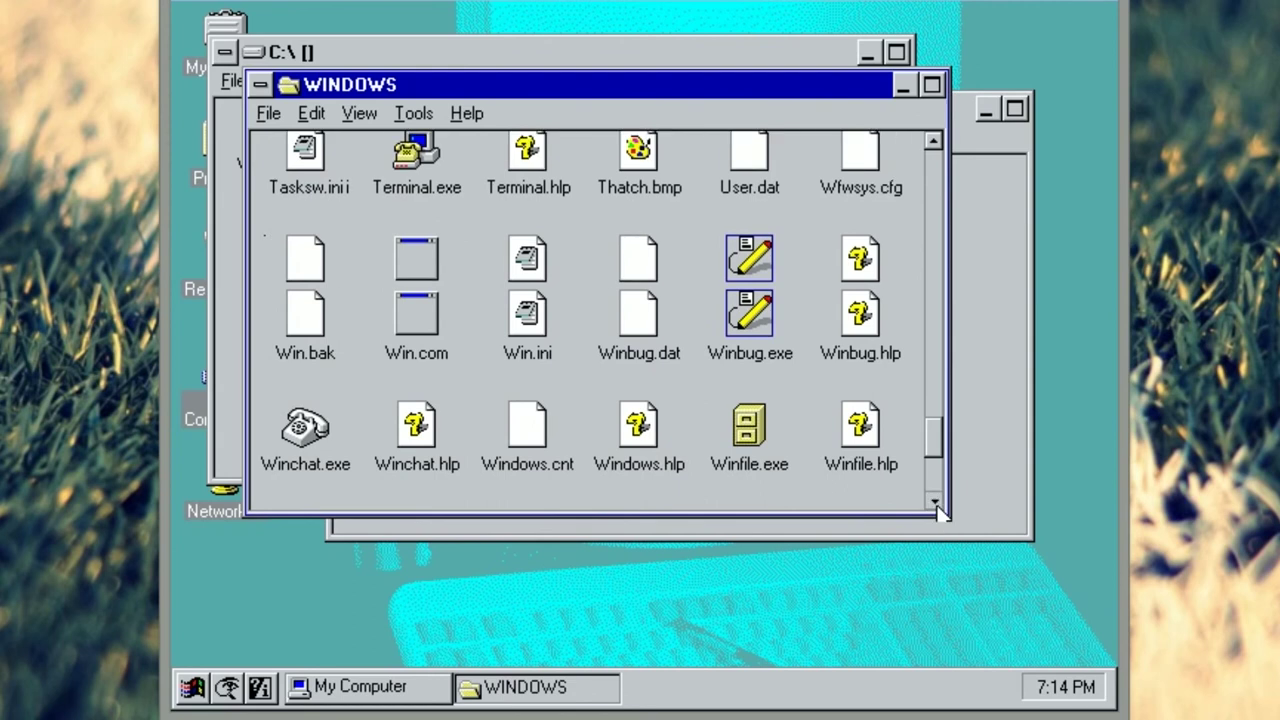
{"action": "left_click", "coordinate": [933, 500]}
{"action": "left_click", "coordinate": [933, 500]}
{"action": "left_click", "coordinate": [933, 500]}
{"action": "left_click", "coordinate": [934, 502]}
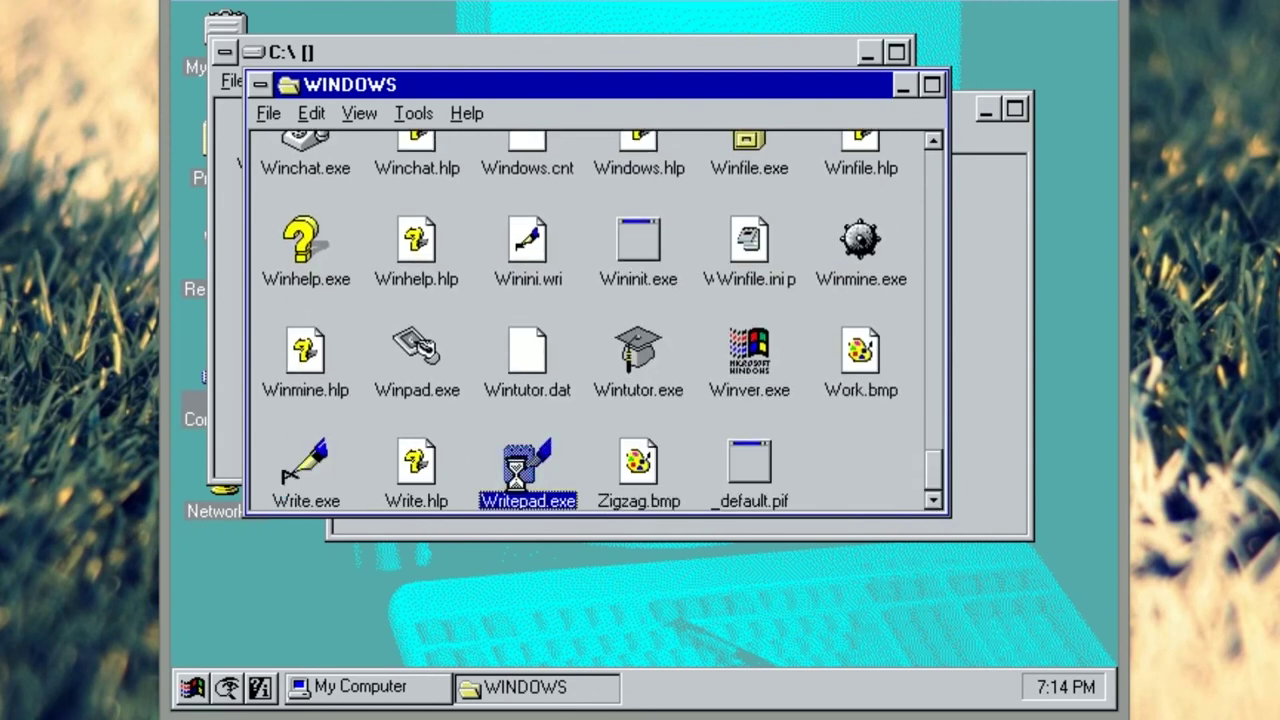
{"action": "double_click", "coordinate": [634, 86]}
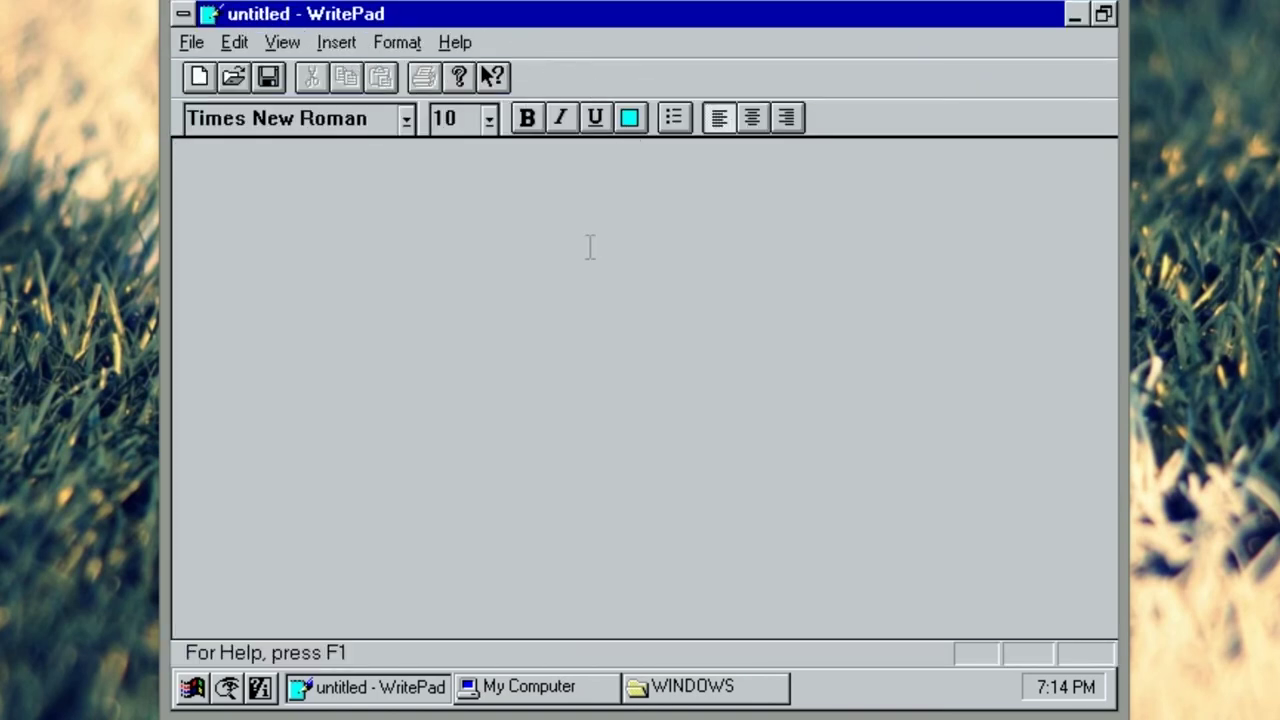
Step: Enter "6978" in the WritePad document and format all of it bold, italic and underlined
{"action": "type", "text": "6978"}
{"action": "key", "text": "ctrl+a"}
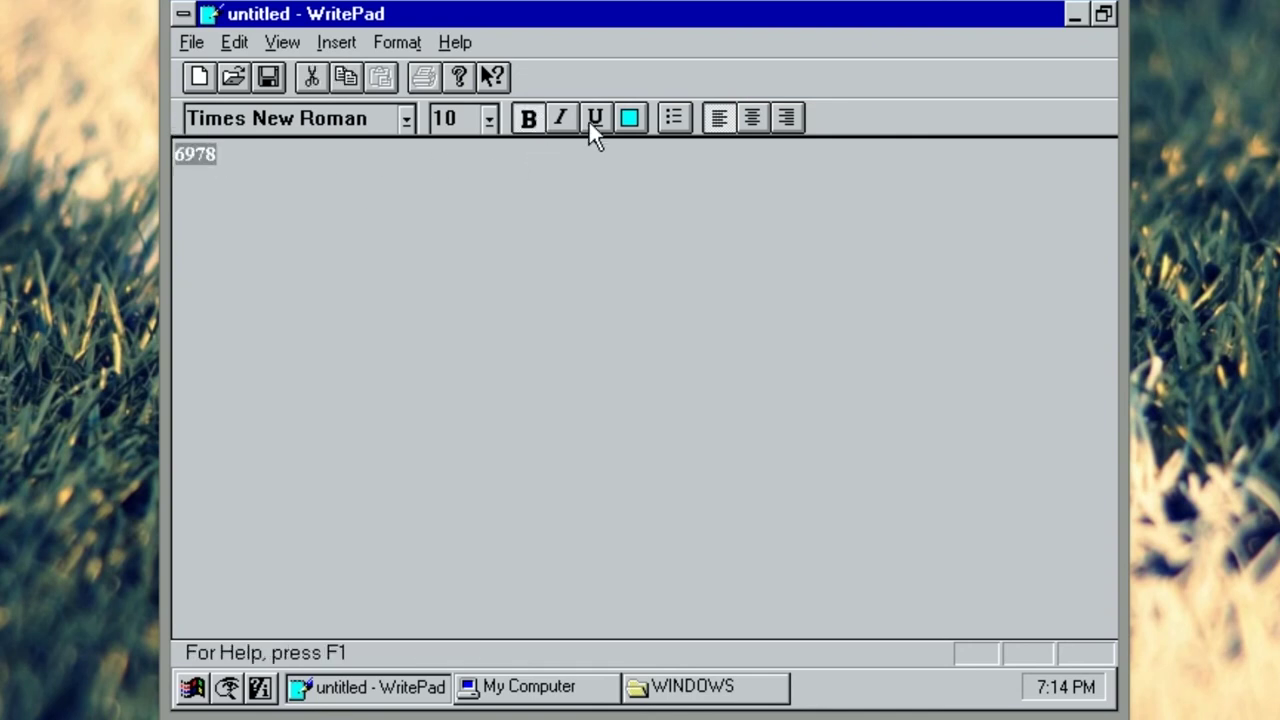
{"action": "left_click", "coordinate": [561, 118]}
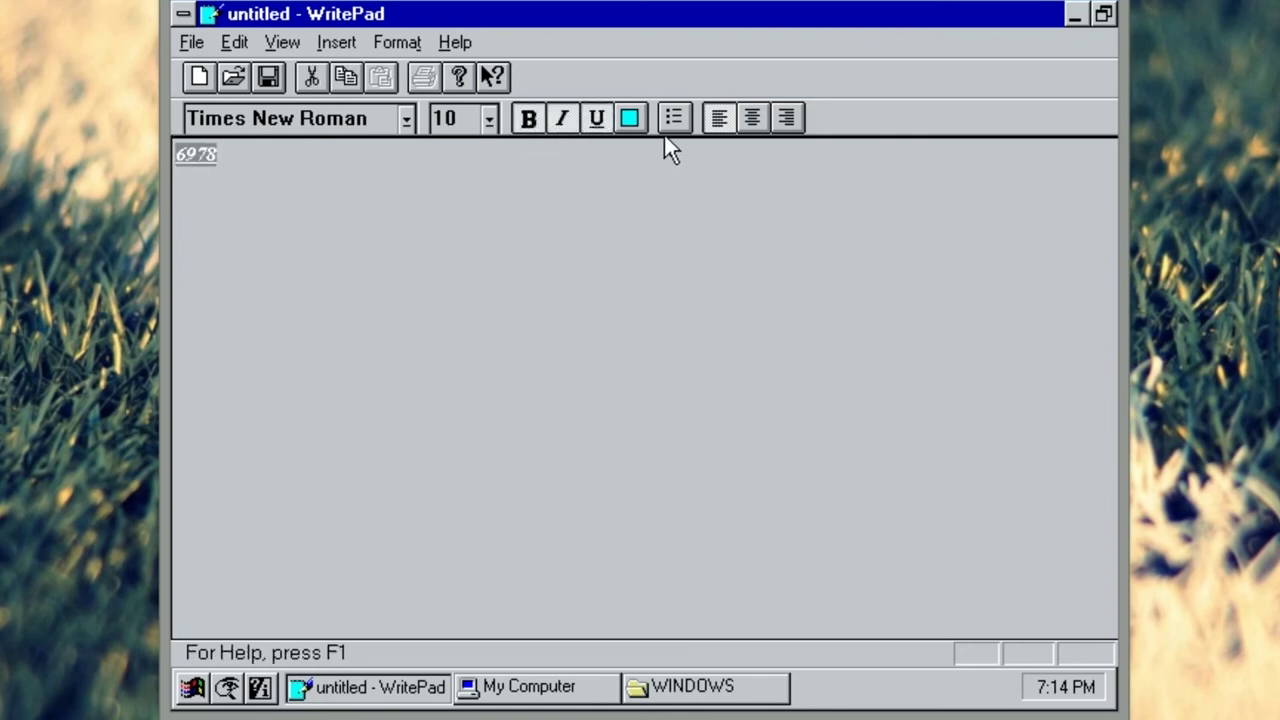
Step: Colour the selected "6978" text magenta in the WritePad document and deselect it
{"action": "left_click", "coordinate": [629, 118]}
{"action": "left_click", "coordinate": [684, 291]}
{"action": "left_click", "coordinate": [652, 336]}
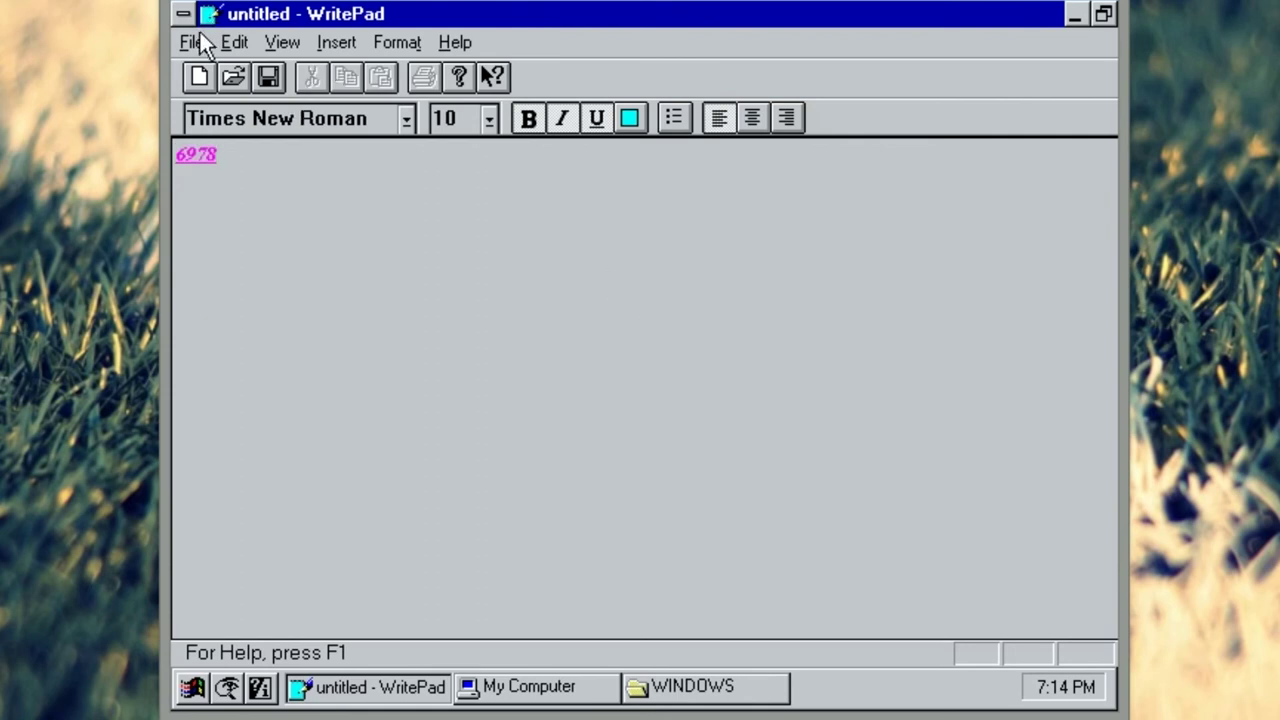
Step: Close WritePad without saving the changes to the untitled document
{"action": "left_click", "coordinate": [234, 42]}
{"action": "left_click", "coordinate": [277, 211]}
{"action": "left_click", "coordinate": [183, 14]}
{"action": "left_click", "coordinate": [219, 181]}
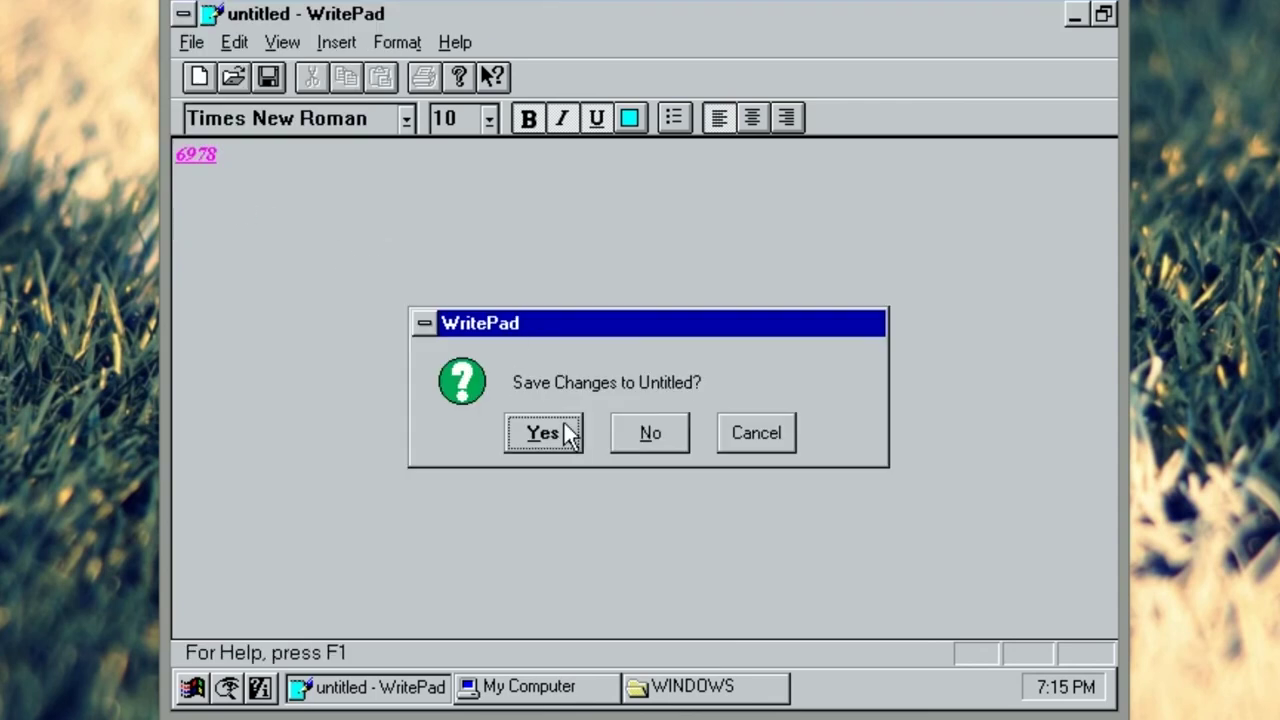
{"action": "left_click", "coordinate": [655, 432]}
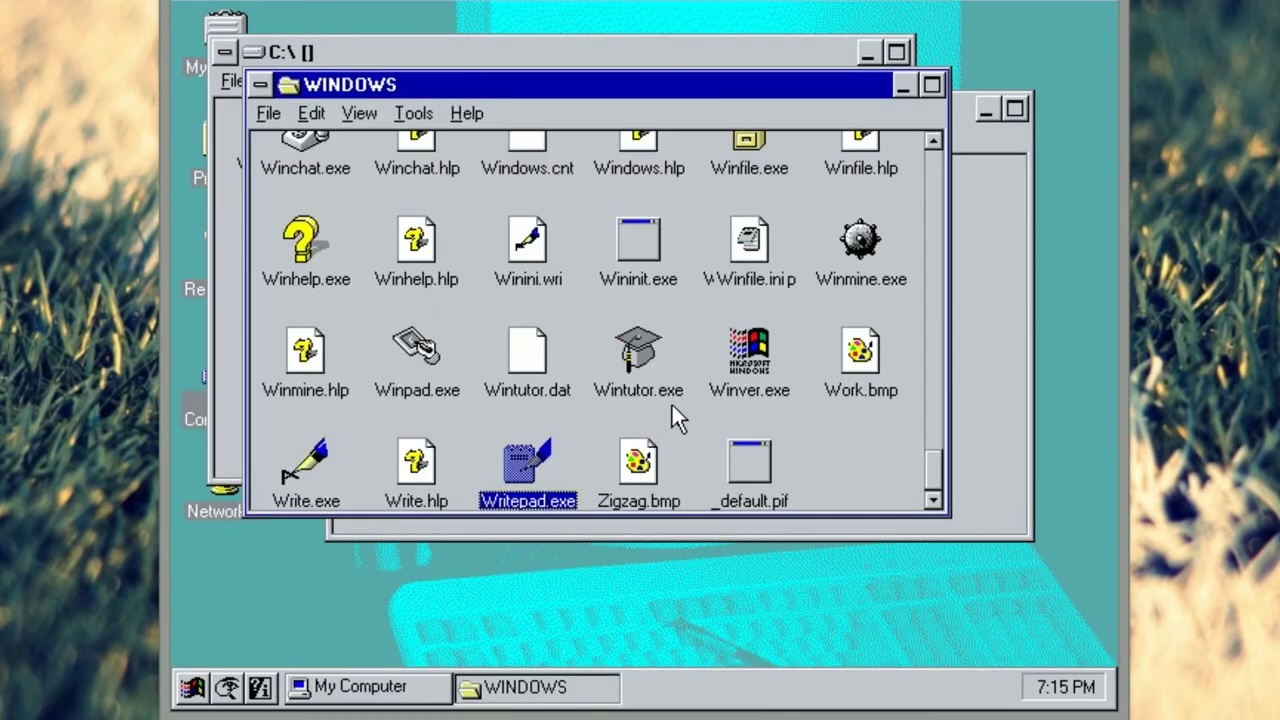
Step: Select Work.bmp in the WINDOWS folder, and close the WINDOWS and C:\ folder windows
{"action": "left_click", "coordinate": [815, 440]}
{"action": "left_click", "coordinate": [880, 332]}
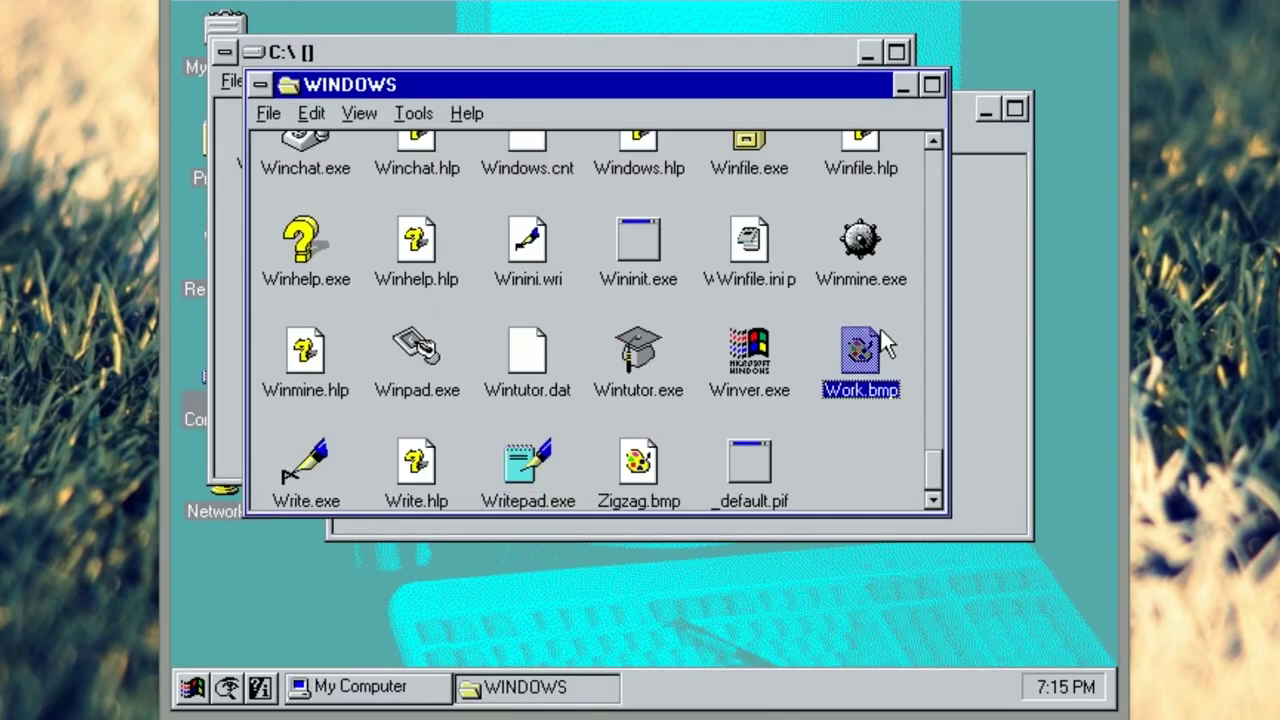
{"action": "left_click", "coordinate": [262, 84]}
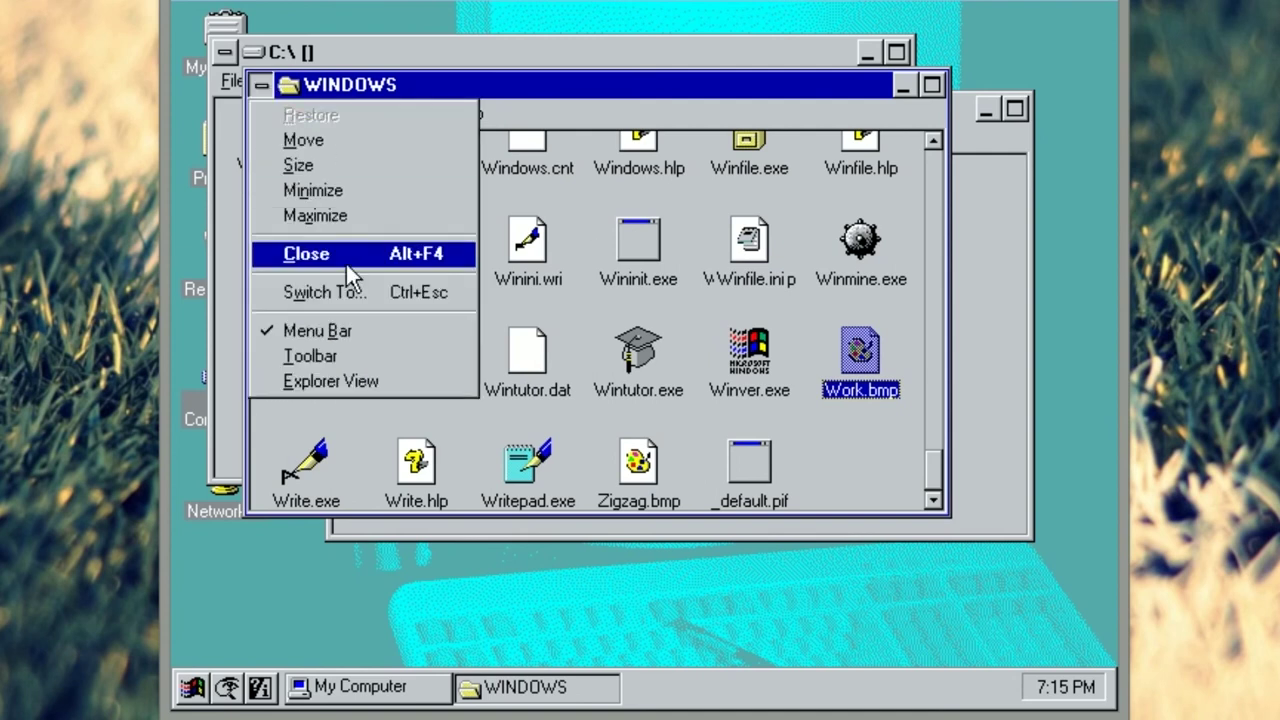
{"action": "left_click", "coordinate": [376, 255]}
{"action": "left_click", "coordinate": [262, 84]}
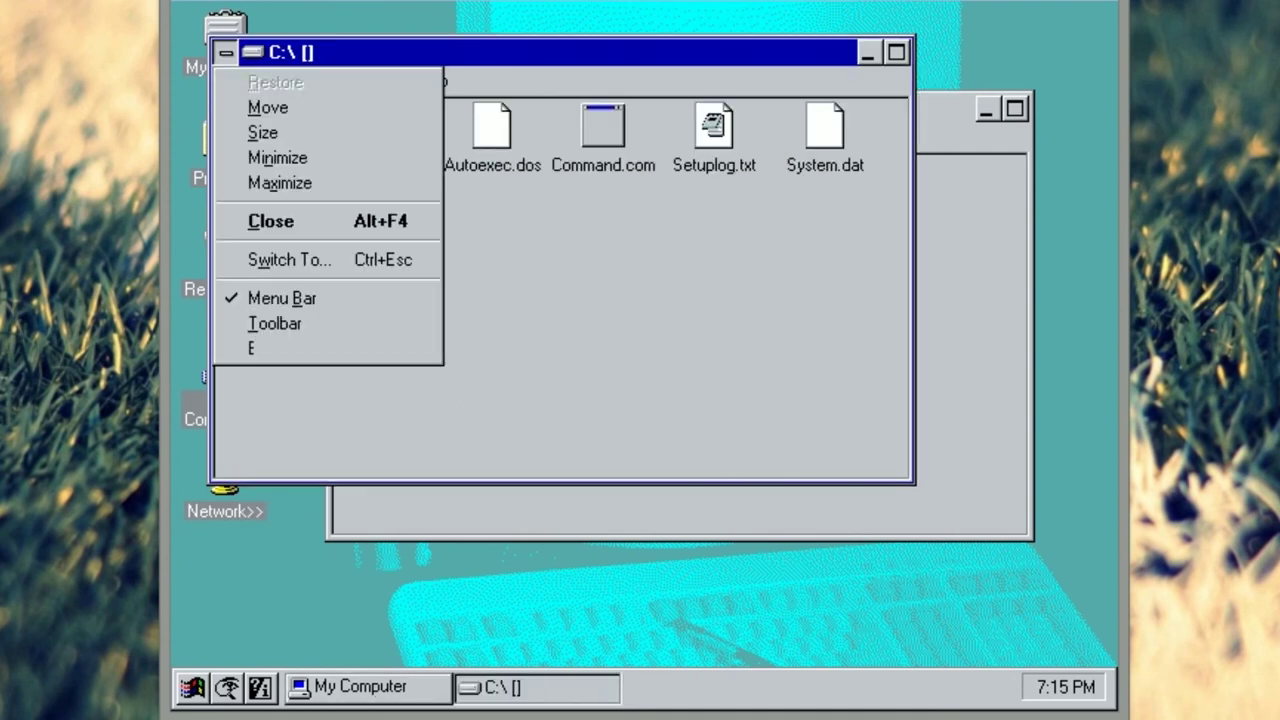
{"action": "left_click", "coordinate": [355, 225]}
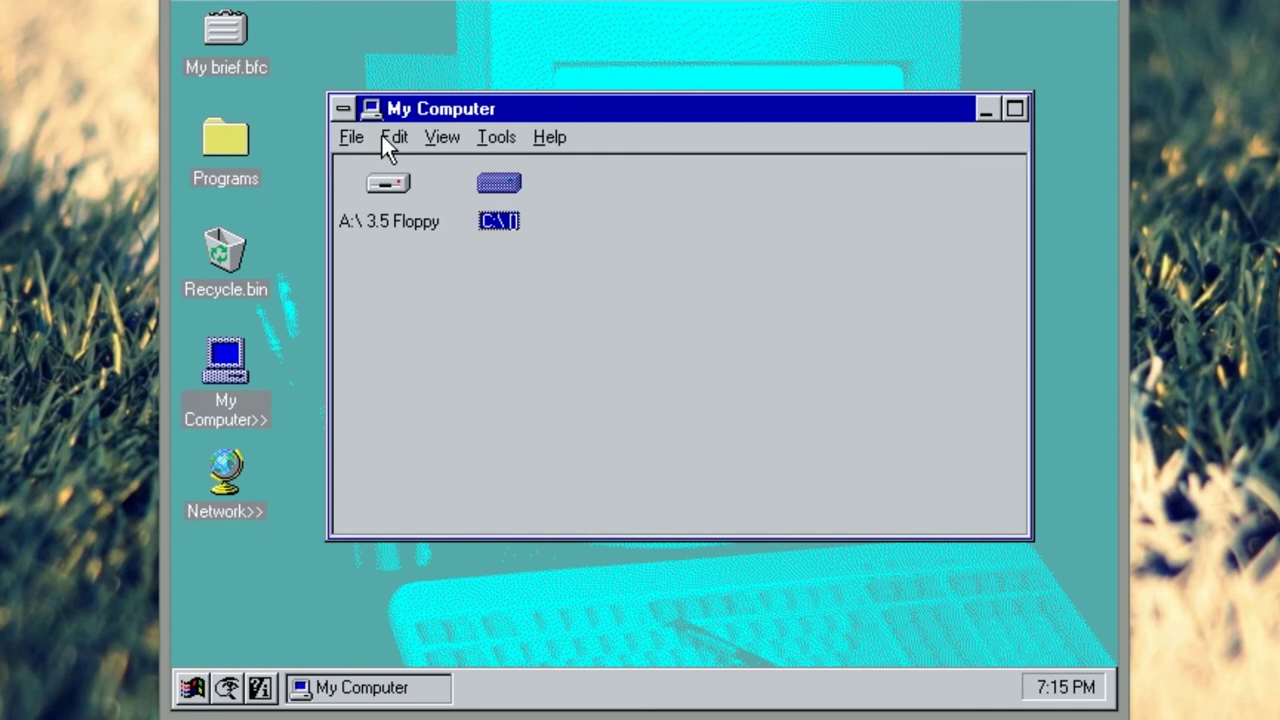
{"action": "left_click", "coordinate": [200, 690]}
{"action": "left_click", "coordinate": [229, 697]}
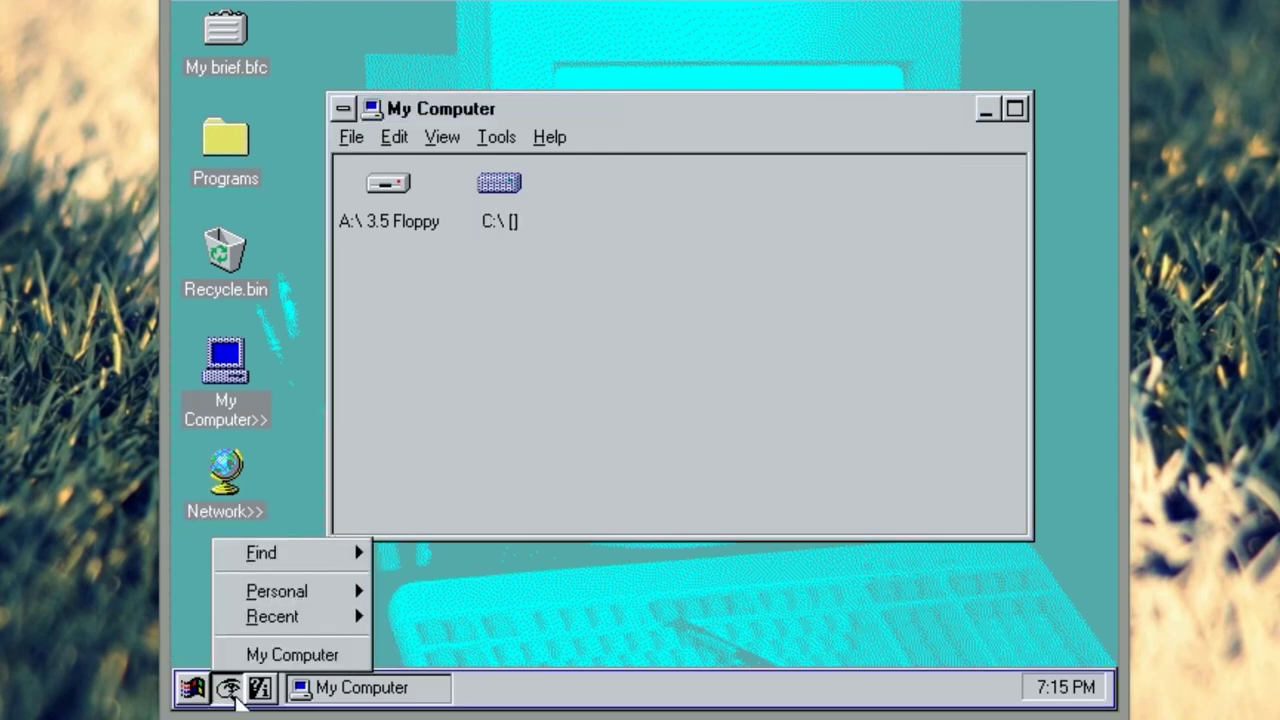
{"action": "left_click", "coordinate": [258, 695]}
{"action": "left_click", "coordinate": [462, 706]}
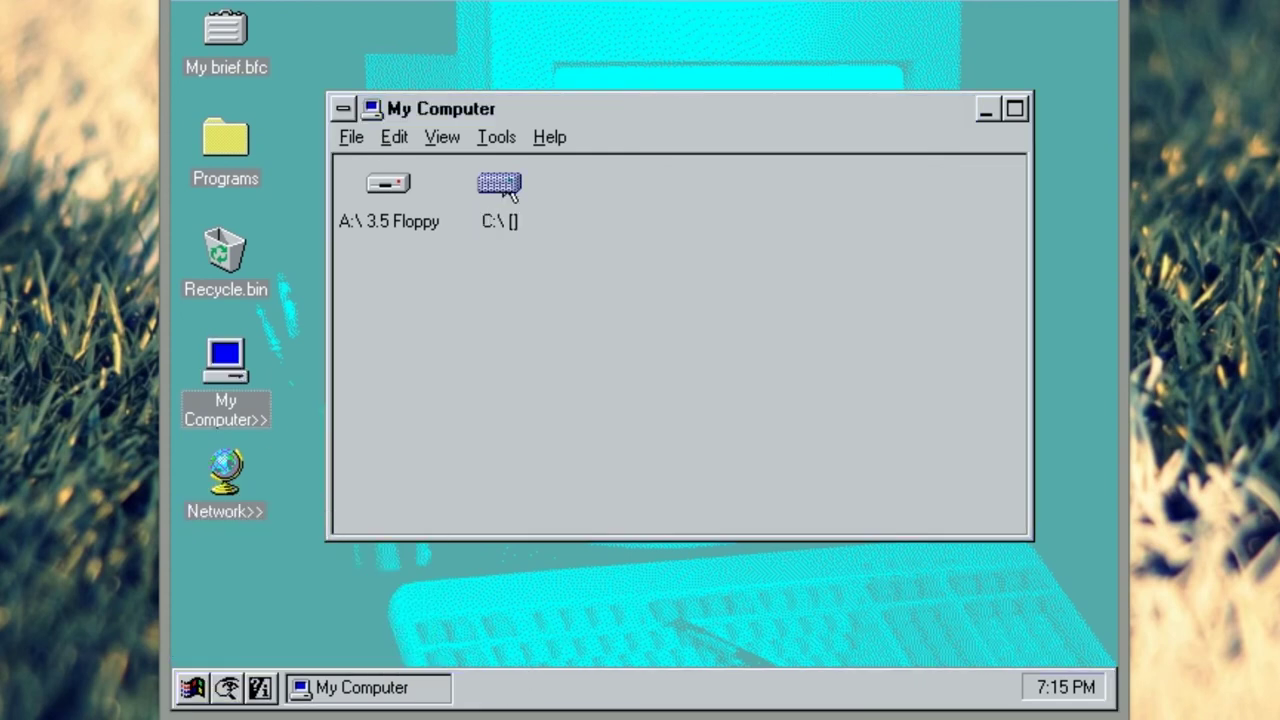
Step: Close the My Computer window to clear the desktop
{"action": "left_click", "coordinate": [347, 108]}
{"action": "left_click", "coordinate": [476, 274]}
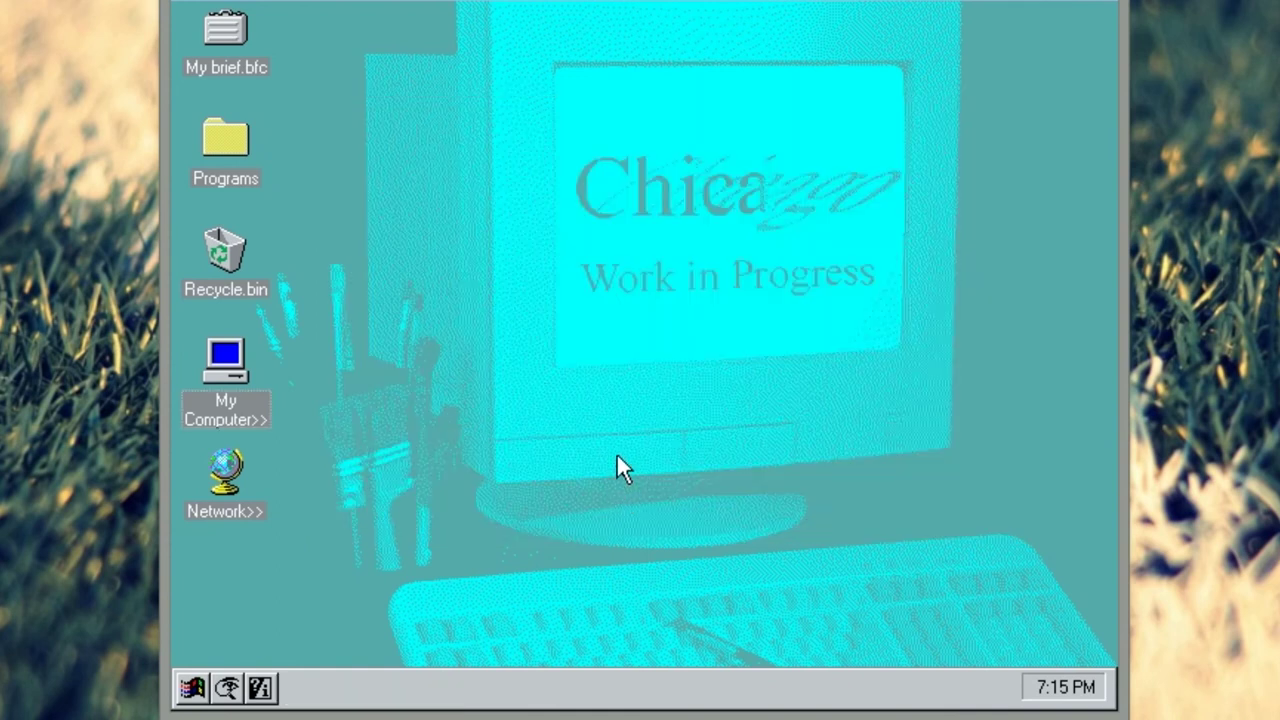
{"action": "left_click_drag", "start_coordinate": [460, 560], "coordinate": [368, 103]}
{"action": "left_click", "coordinate": [261, 688]}
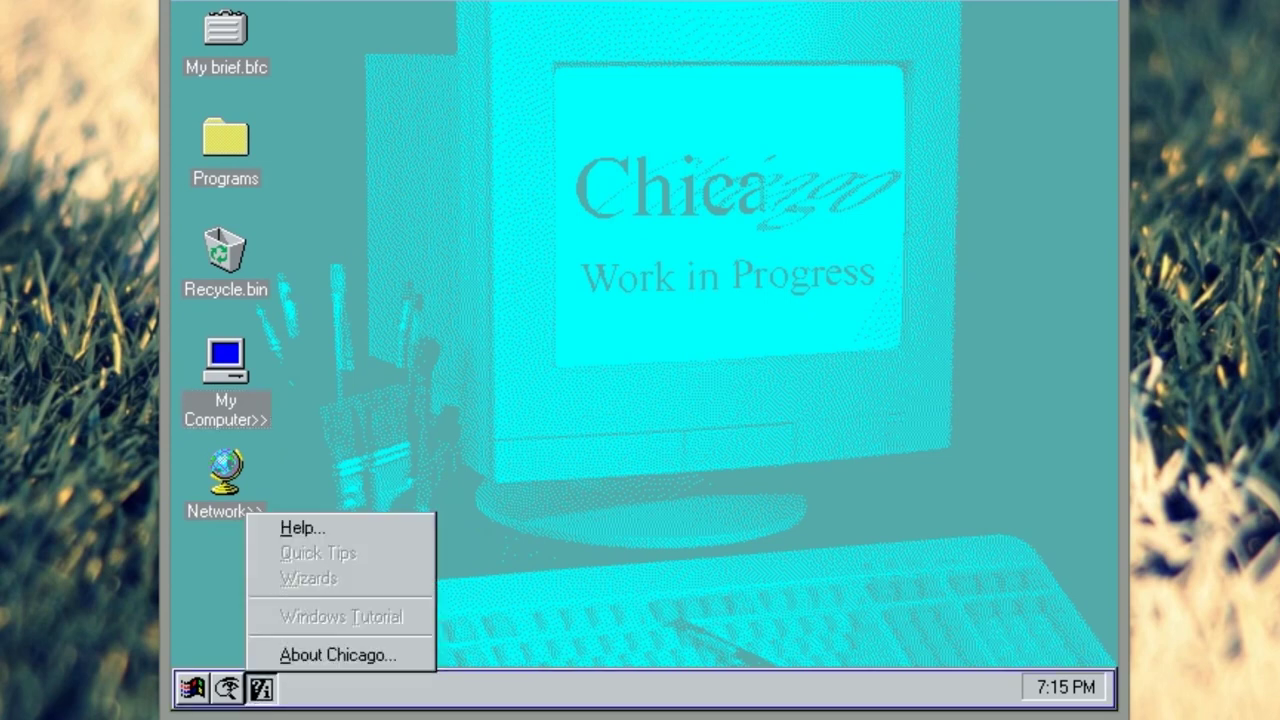
{"action": "left_click", "coordinate": [660, 518]}
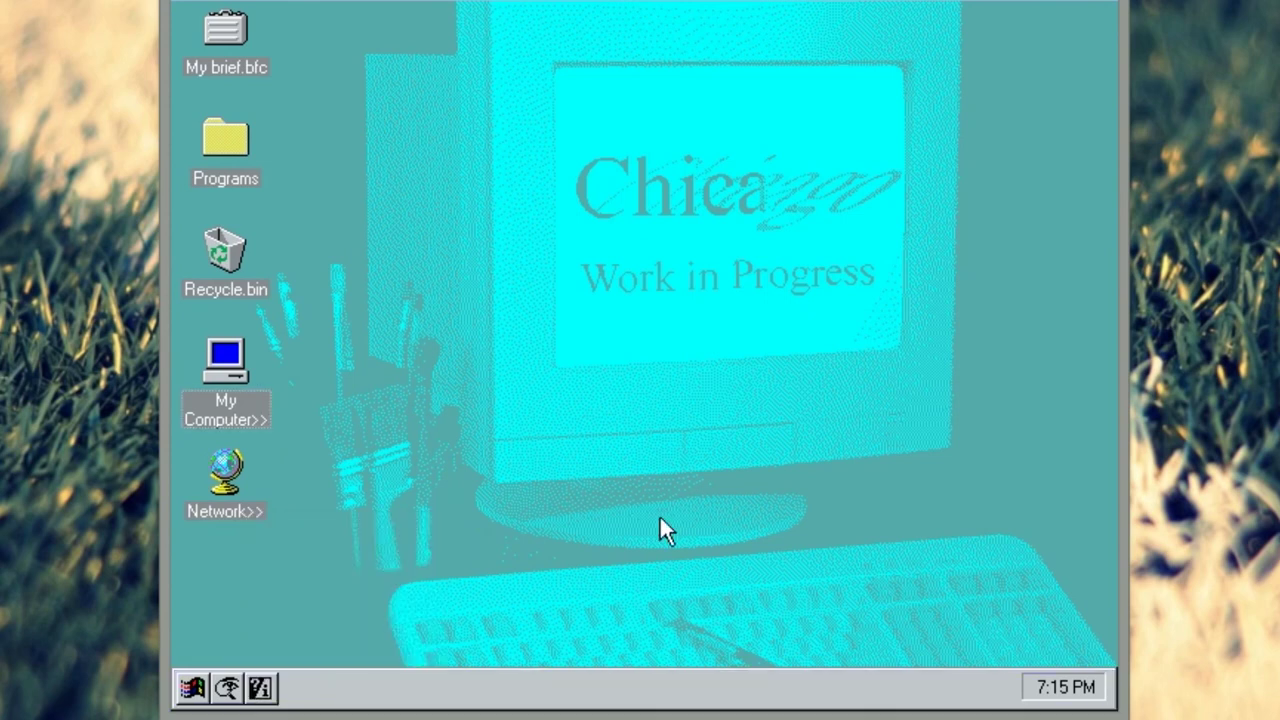